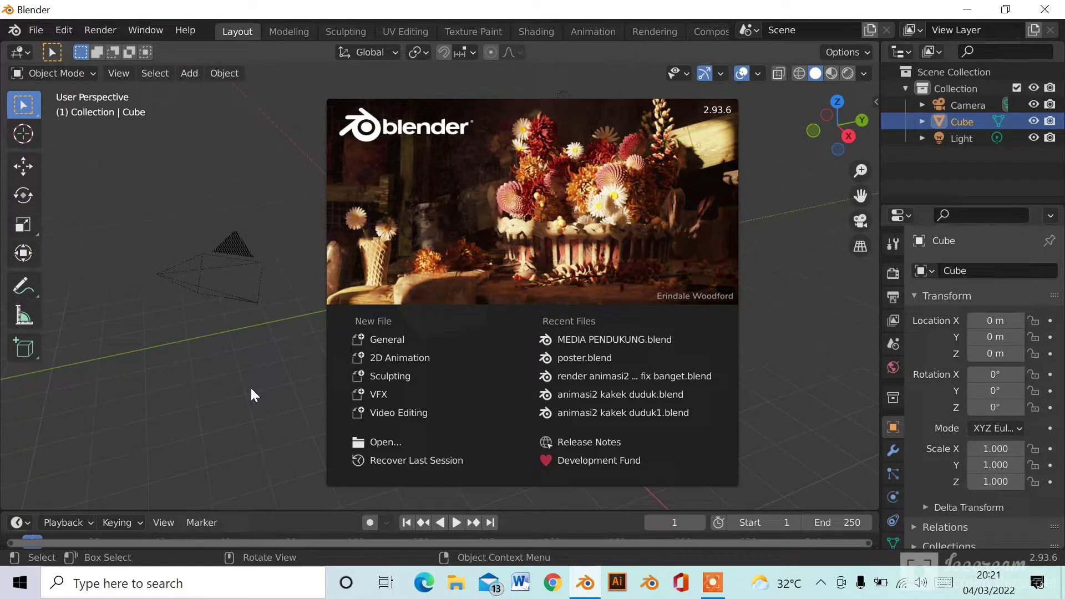
# - Close the splash screen and view the default cube from several angles and distances
pyautogui.click(772, 187)
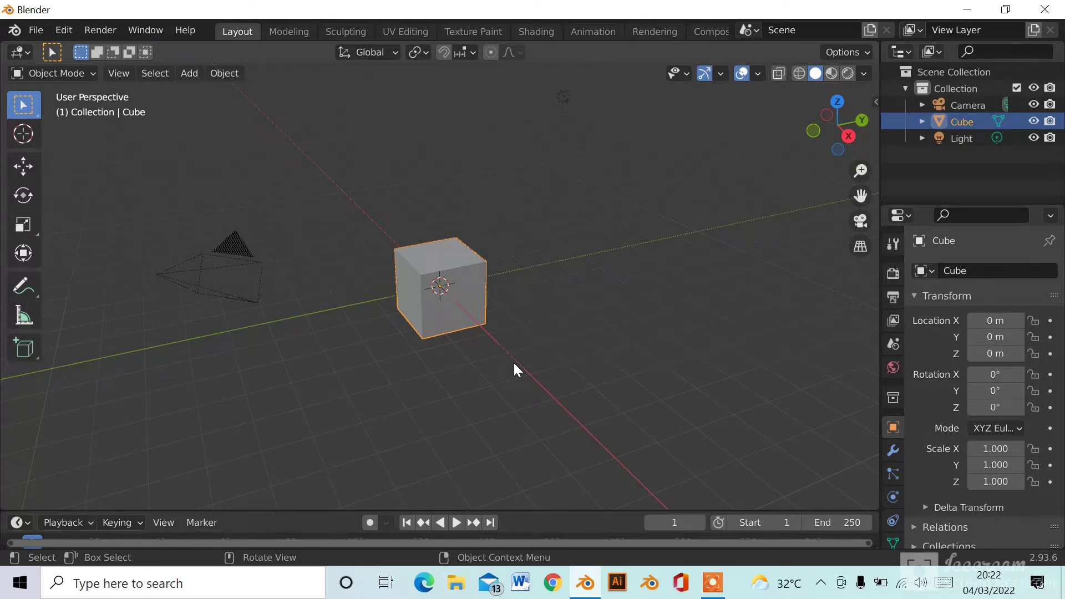
pyautogui.moveTo(383, 298); pyautogui.dragTo(603, 286, button='middle')
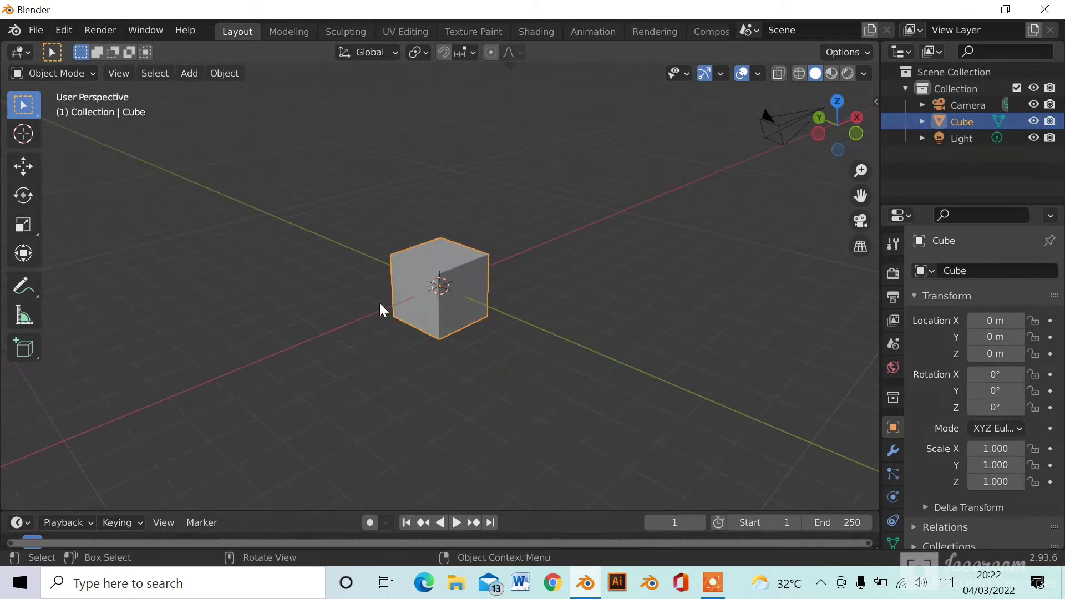
pyautogui.moveTo(380, 303); pyautogui.dragTo(443, 287, button='middle')
pyautogui.scroll(2, 441, 284)
pyautogui.scroll(-2, 442, 284)
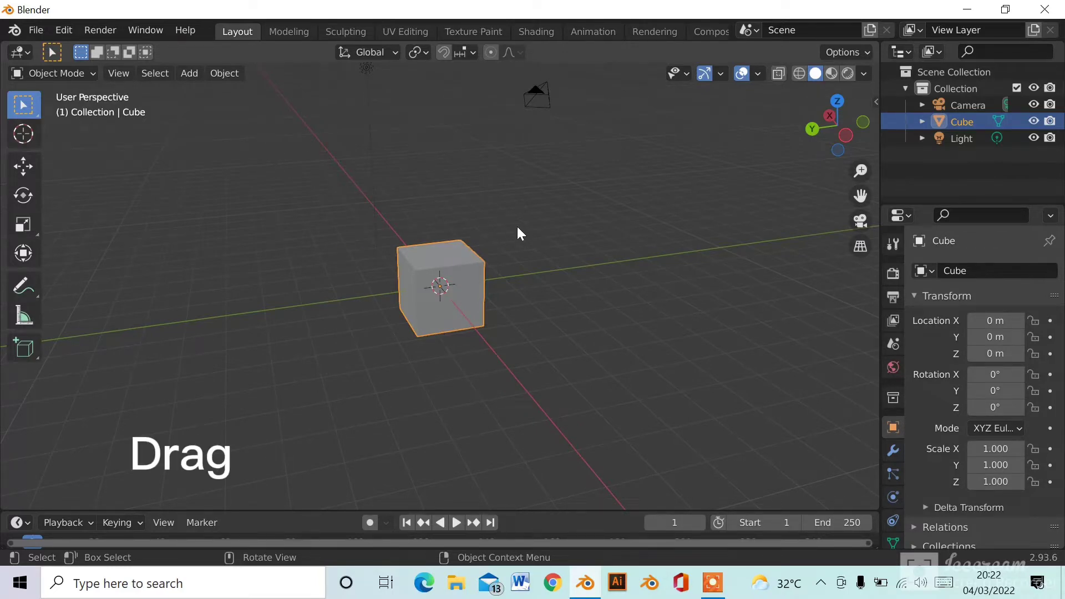
pyautogui.moveTo(518, 228); pyautogui.dragTo(409, 252, button='middle')
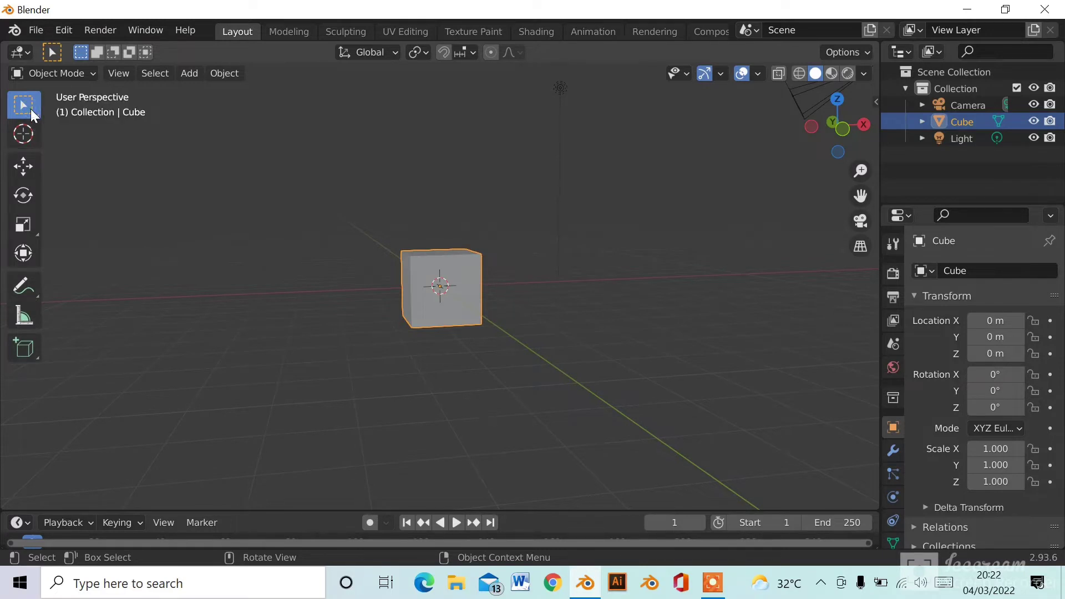
pyautogui.moveTo(373, 300); pyautogui.dragTo(413, 318, button='middle')
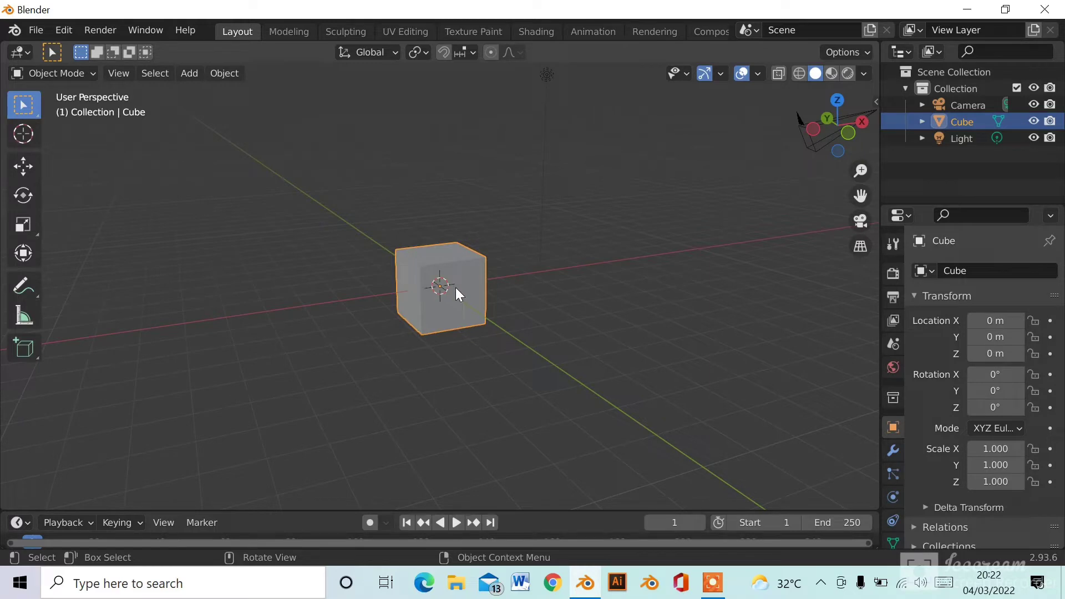
# - Duplicate the cube and place the copy along the X axis, about 4.47 m from the original
pyautogui.hotkey('shift', 'd')
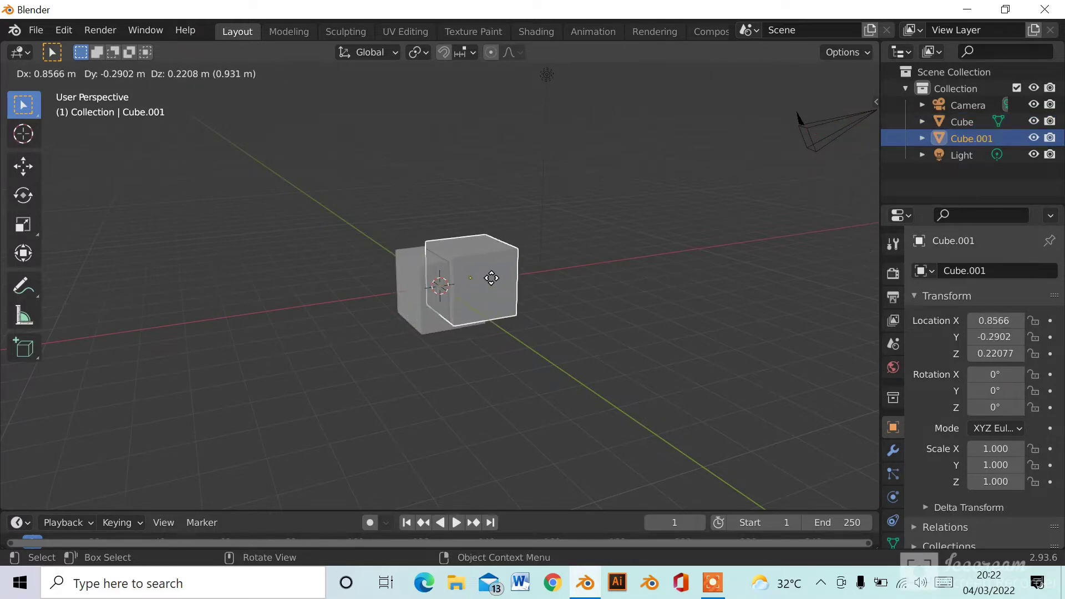
pyautogui.press('x')
pyautogui.click(583, 264)
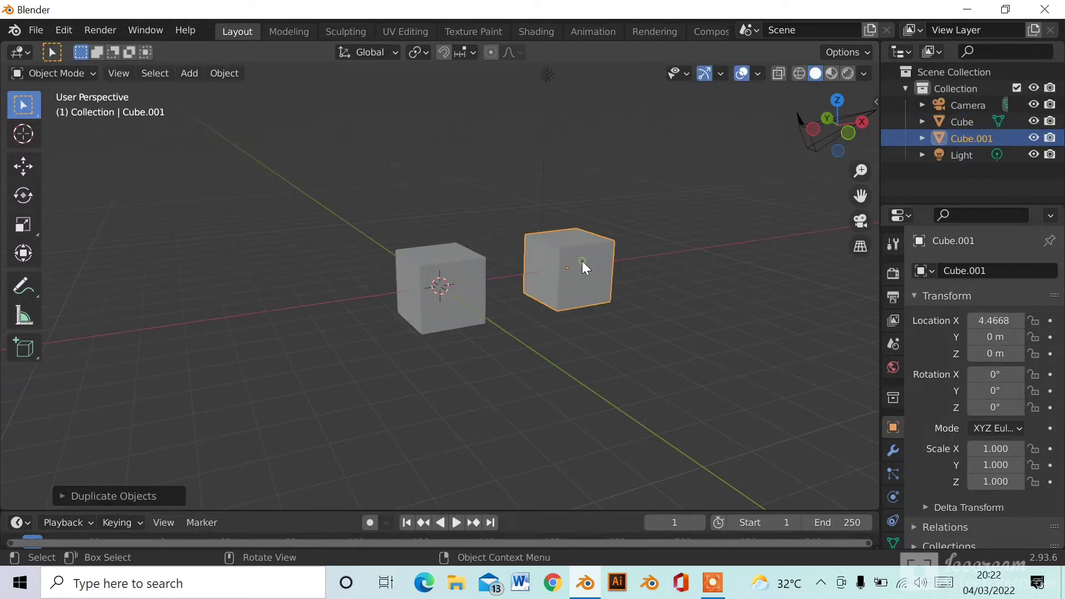
# - Select the original cube and its copy alternately, finishing with the original cube selected
pyautogui.moveTo(474, 227); pyautogui.dragTo(516, 233, button='middle')
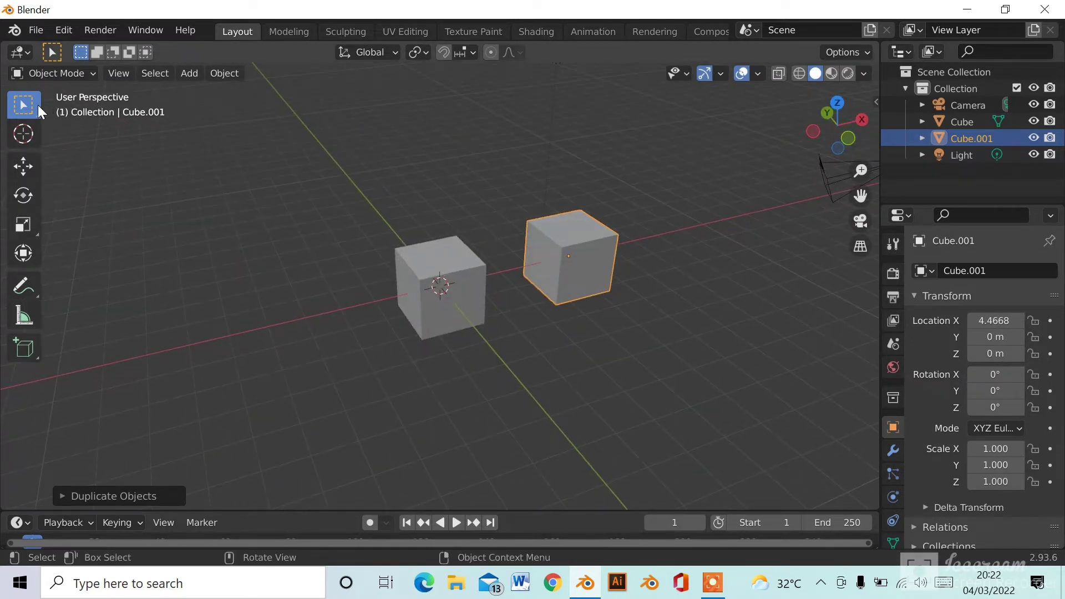
pyautogui.click(439, 261)
pyautogui.click(568, 240)
pyautogui.click(446, 259)
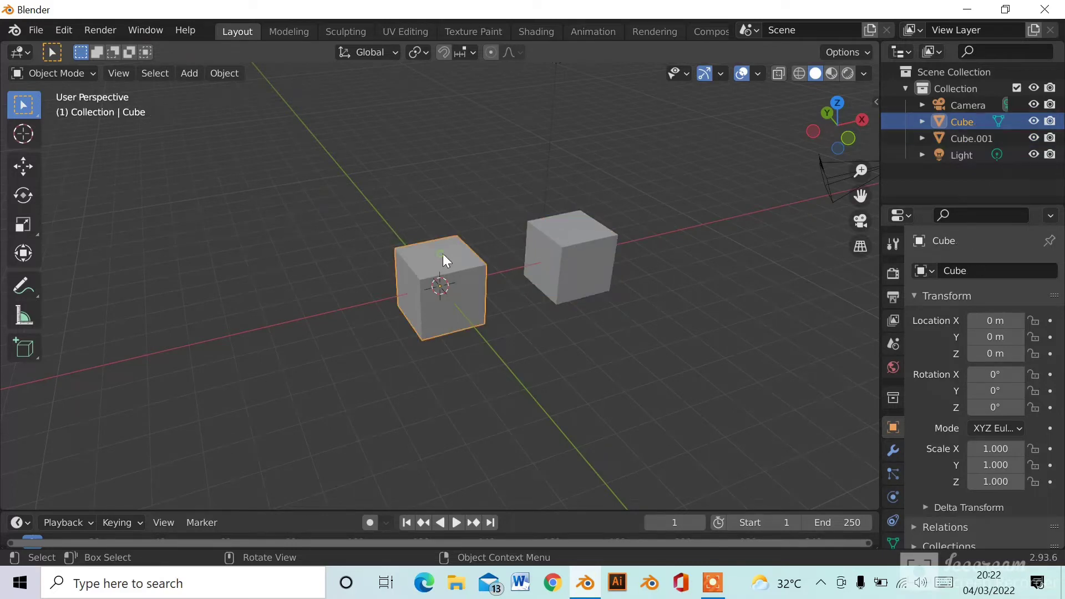
pyautogui.click(550, 234)
pyautogui.click(456, 260)
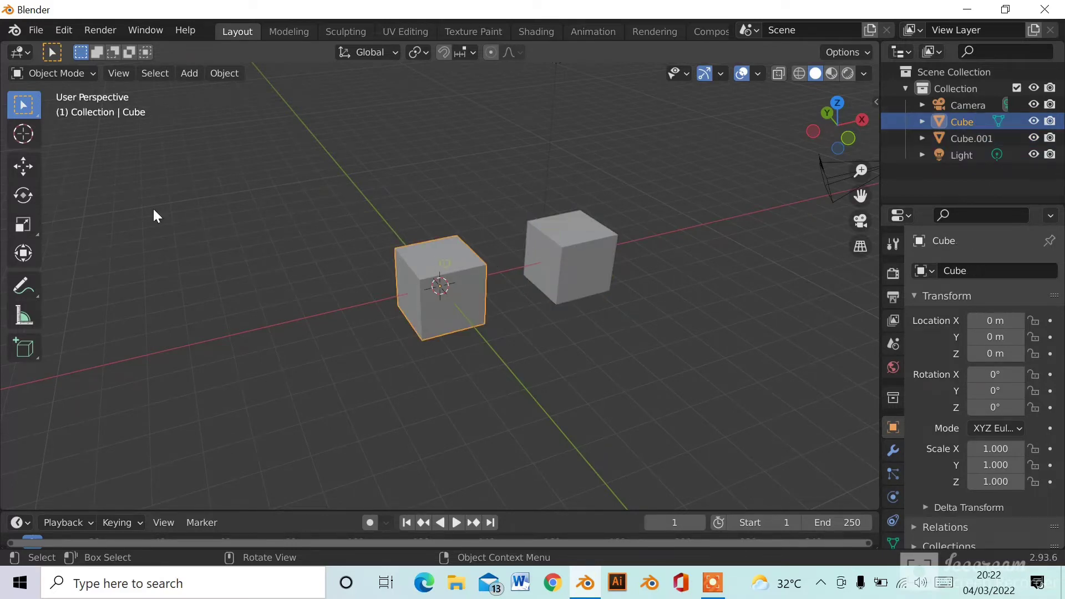
# - Place the 3D cursor at several spots around the cubes, ending at about X -5.39 m, Y 1.49 m, Z -0.31 m
pyautogui.click(24, 130)
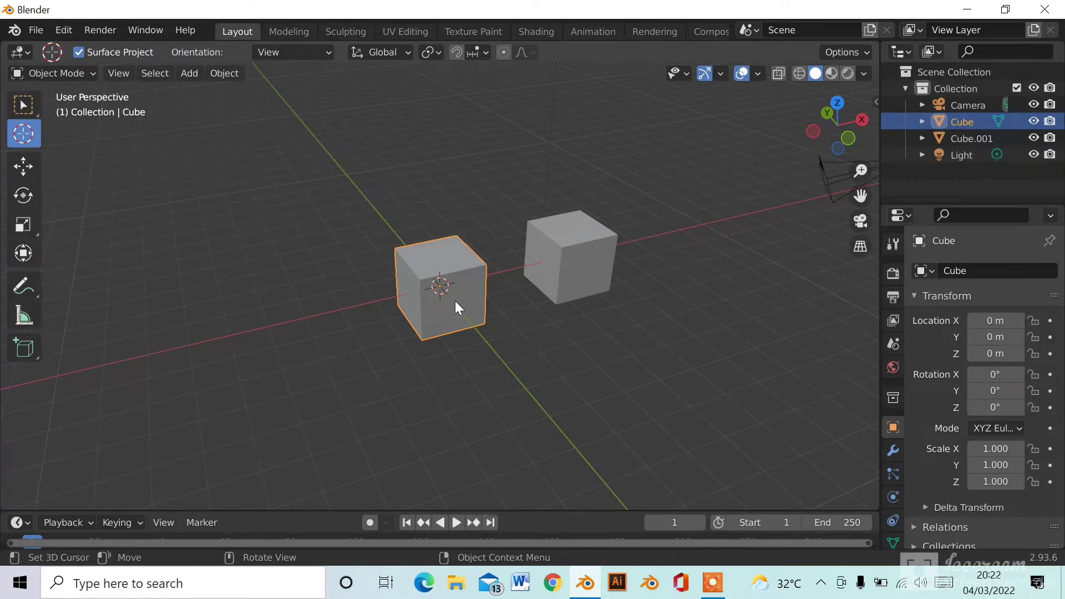
pyautogui.moveTo(455, 301); pyautogui.dragTo(311, 310, button='middle')
pyautogui.click(310, 311)
pyautogui.click(321, 230)
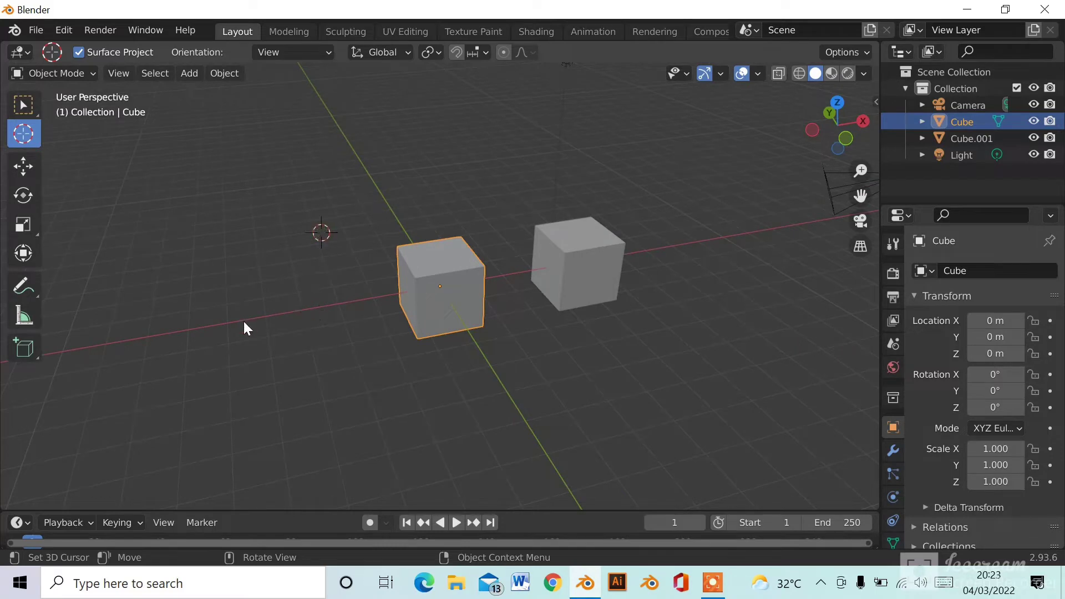
pyautogui.click(244, 321)
pyautogui.click(539, 367)
pyautogui.click(651, 317)
pyautogui.click(647, 235)
pyautogui.click(484, 222)
pyautogui.click(251, 300)
# - Add a cube mesh at the 3D cursor's location
pyautogui.moveTo(300, 241); pyautogui.dragTo(267, 264, button='middle')
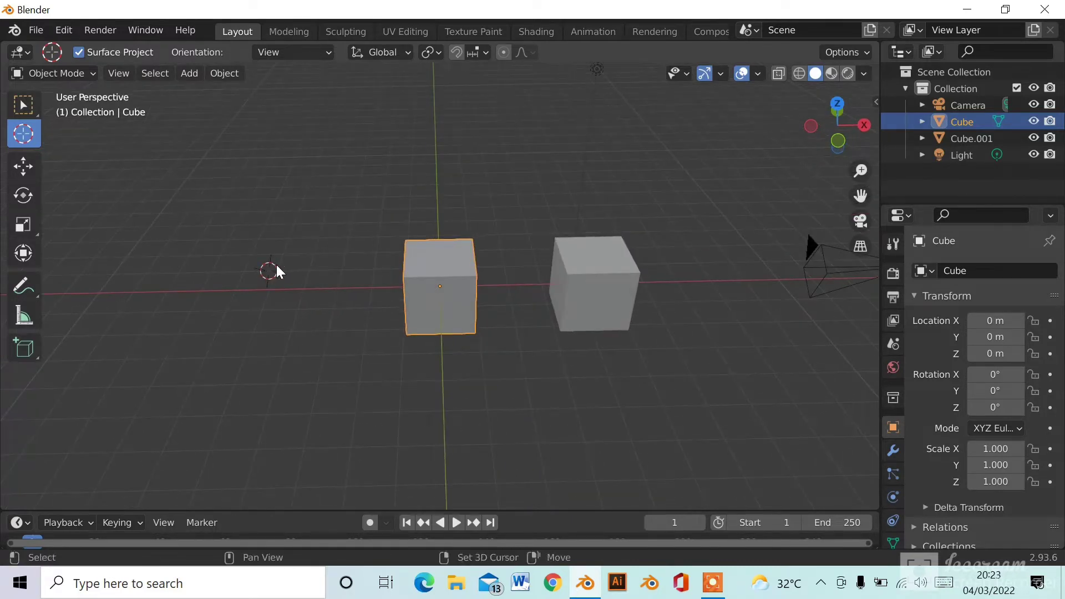
pyautogui.hotkey('shift', 'a')
pyautogui.moveTo(286, 237)
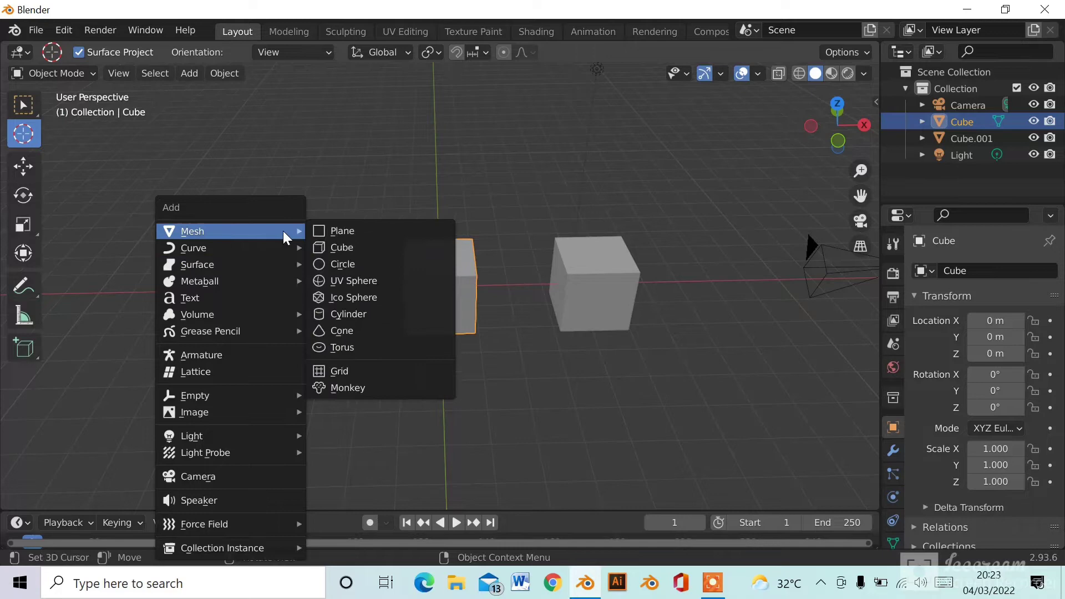
pyautogui.click(342, 246)
pyautogui.moveTo(267, 255); pyautogui.dragTo(361, 199, button='middle')
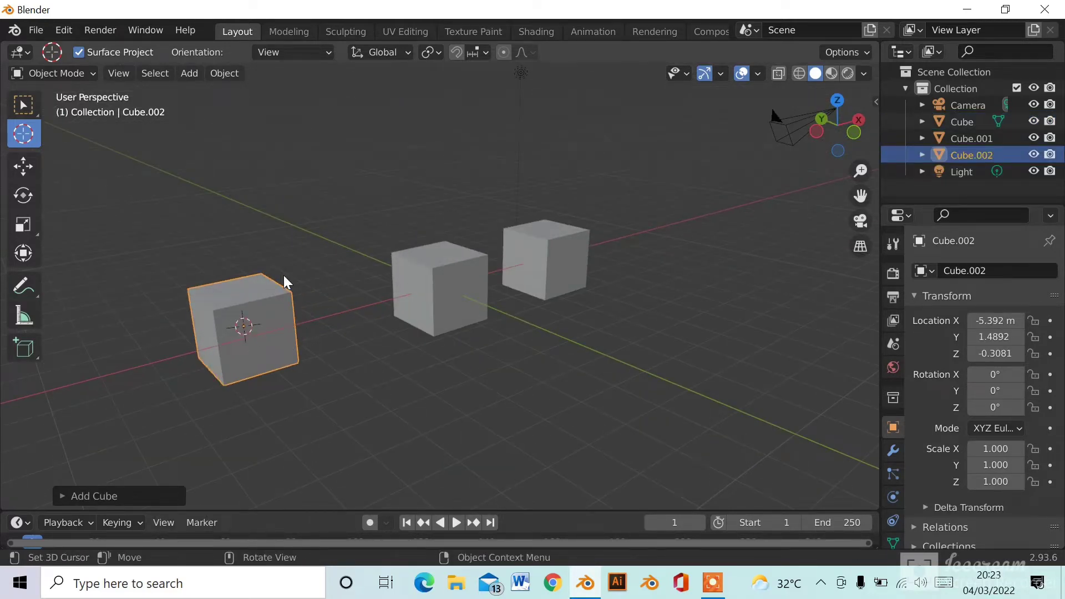
# - Snap the 3D cursor to the world origin
pyautogui.rightClick(342, 127)
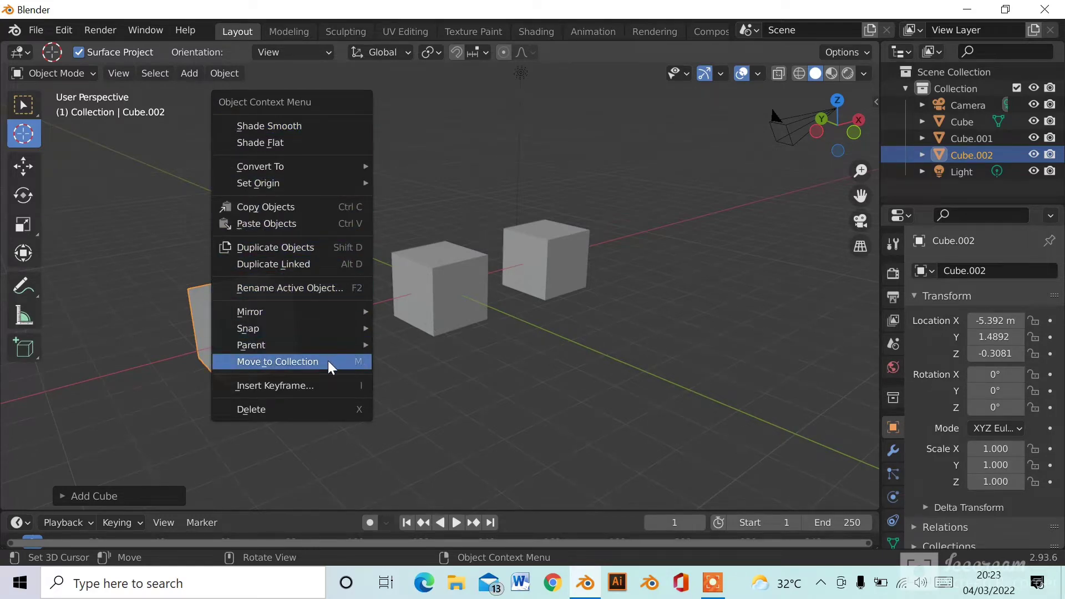
pyautogui.moveTo(334, 340)
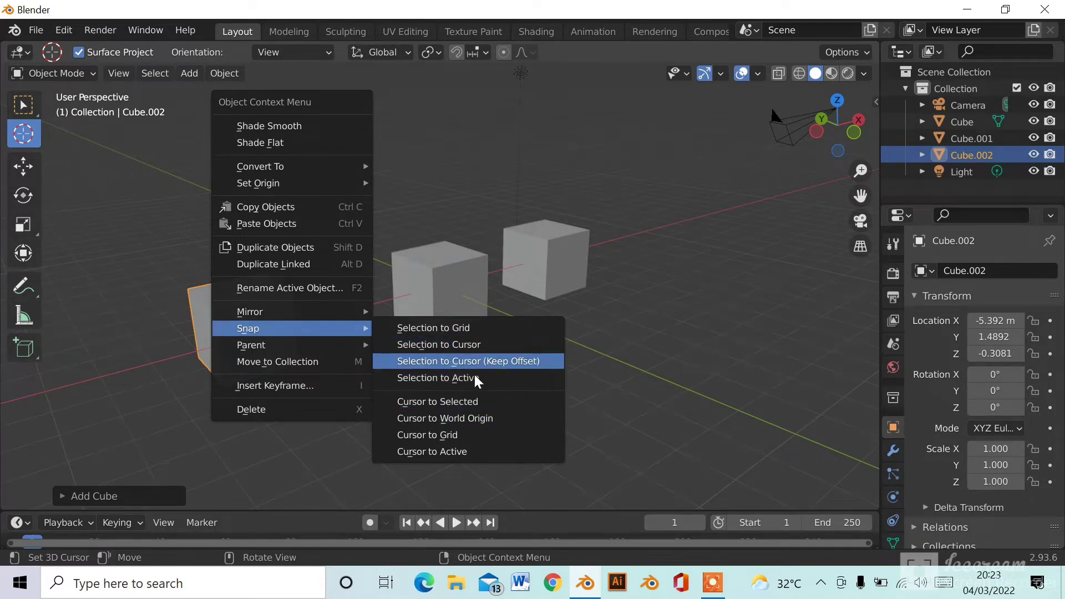
pyautogui.click(474, 418)
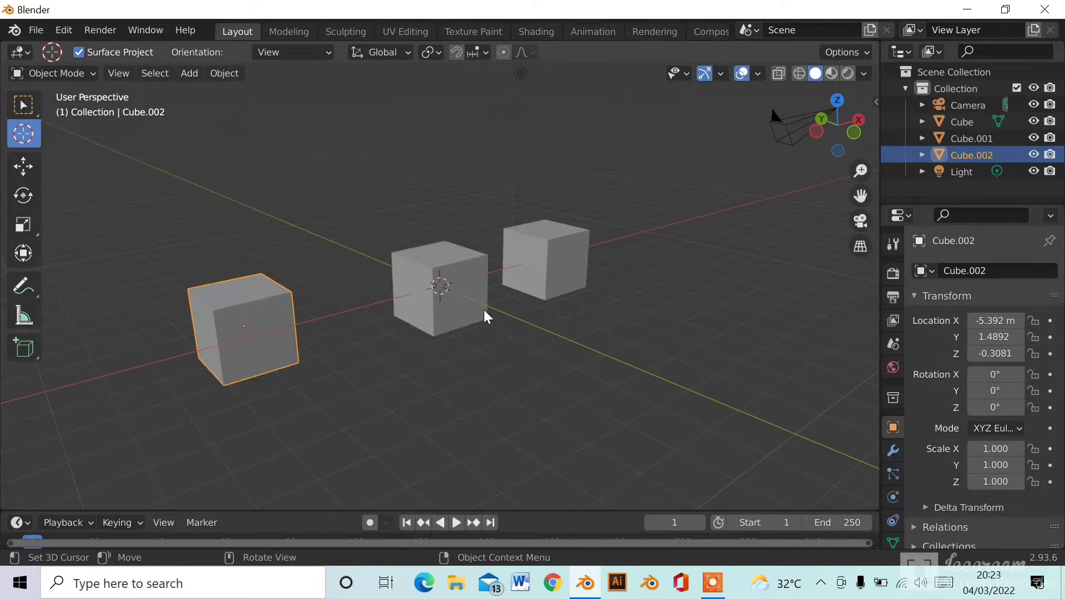
# - Place the 3D cursor on the newly added third cube and delete that cube
pyautogui.moveTo(484, 309); pyautogui.dragTo(322, 315, button='middle')
pyautogui.click(304, 253)
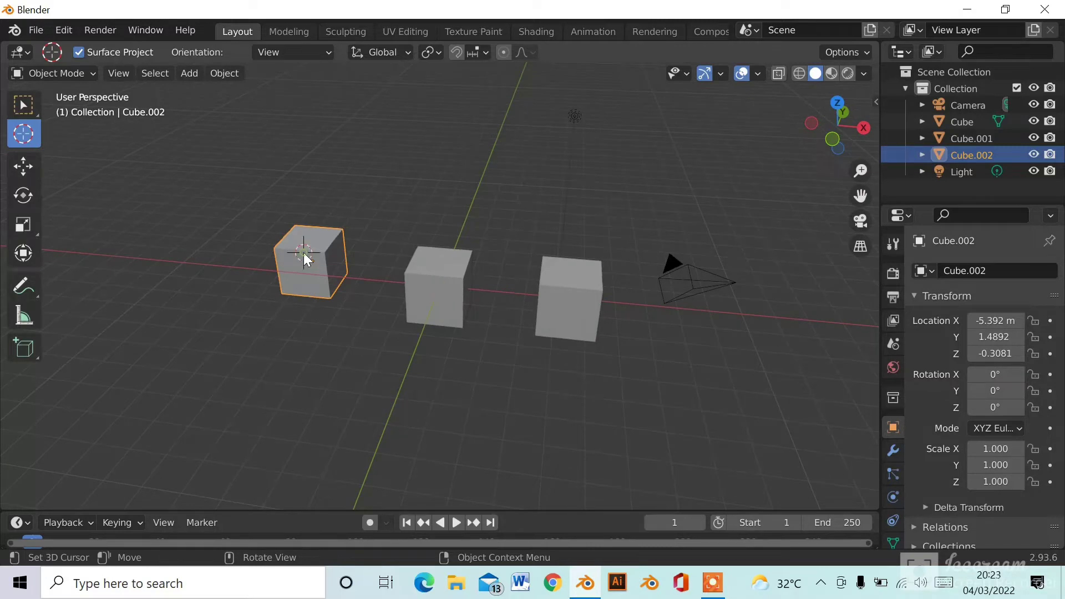
pyautogui.press('Delete')
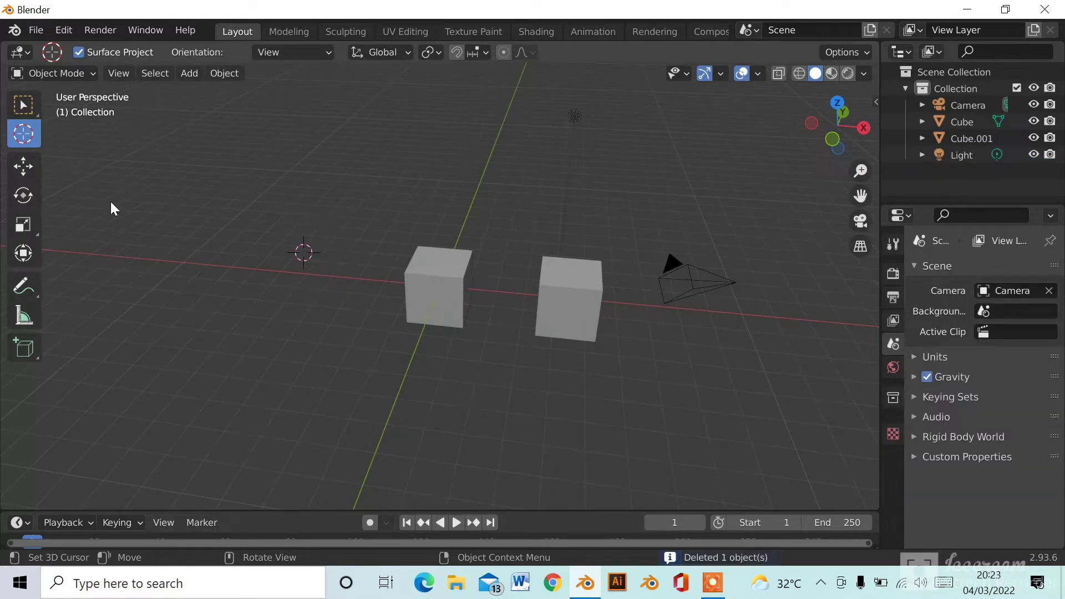
# - Move the original cube with the Move tool to about X 0.34 m, Y -0.46 m, Z 3.41 m
pyautogui.click(33, 171)
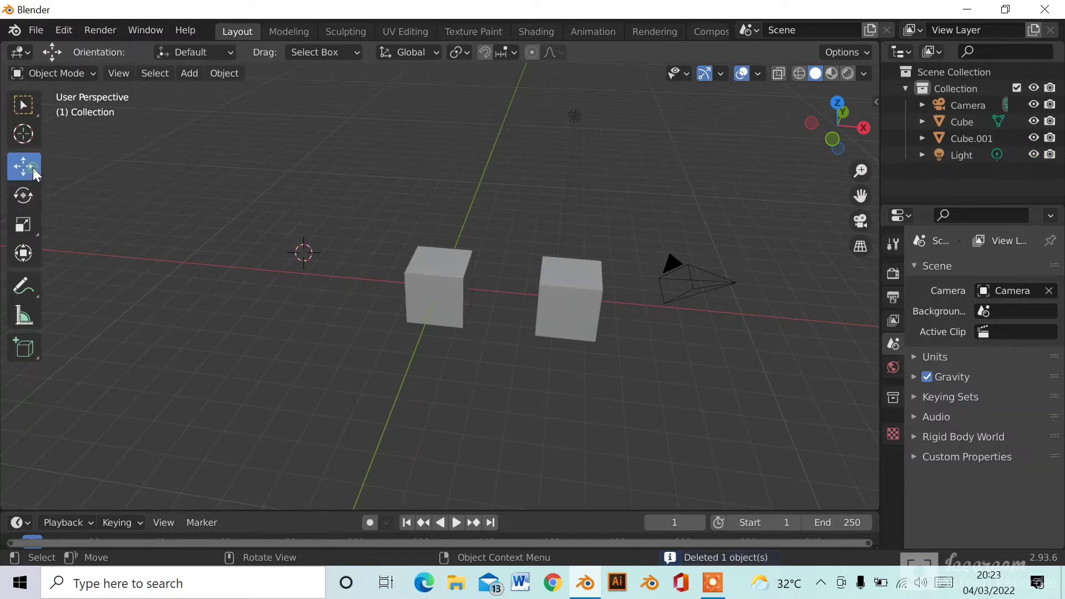
pyautogui.click(425, 269)
pyautogui.moveTo(368, 242); pyautogui.dragTo(606, 219, button='middle')
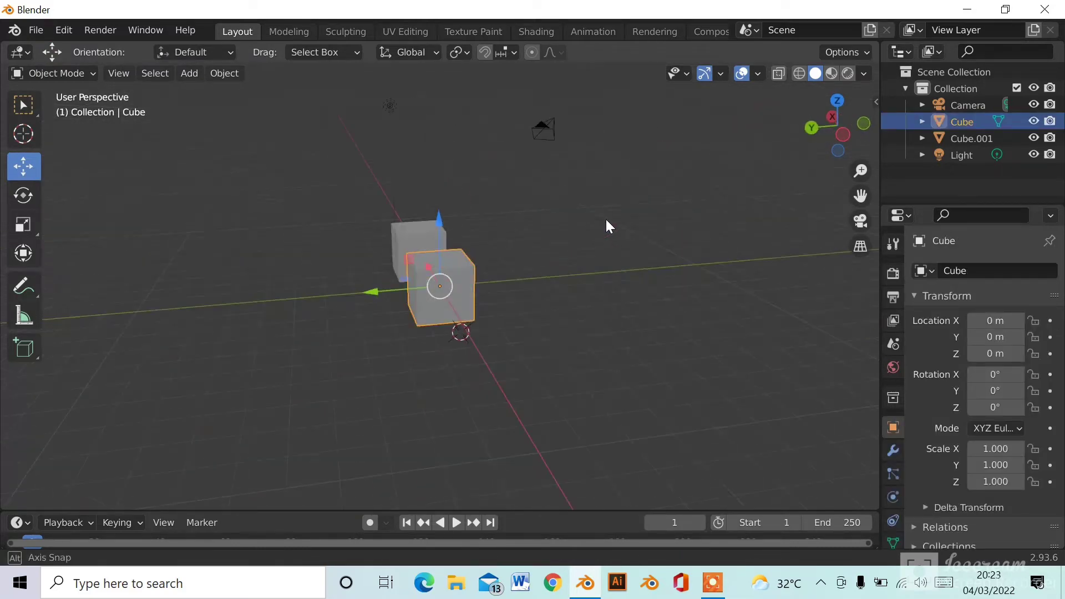
pyautogui.moveTo(342, 290); pyautogui.dragTo(584, 262, button='middle')
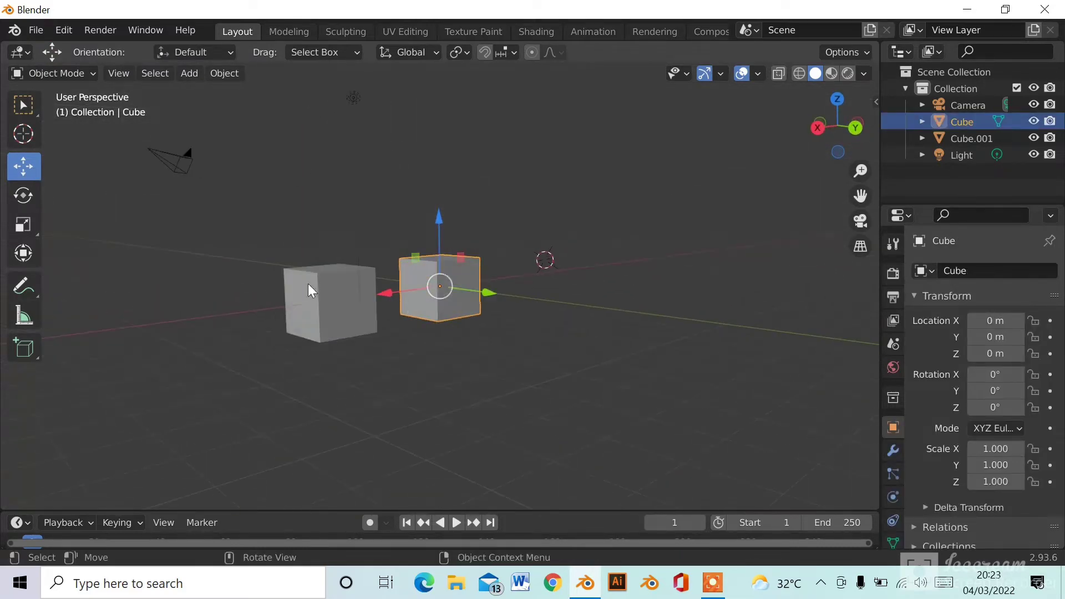
pyautogui.moveTo(308, 284); pyautogui.dragTo(88, 352, button='middle')
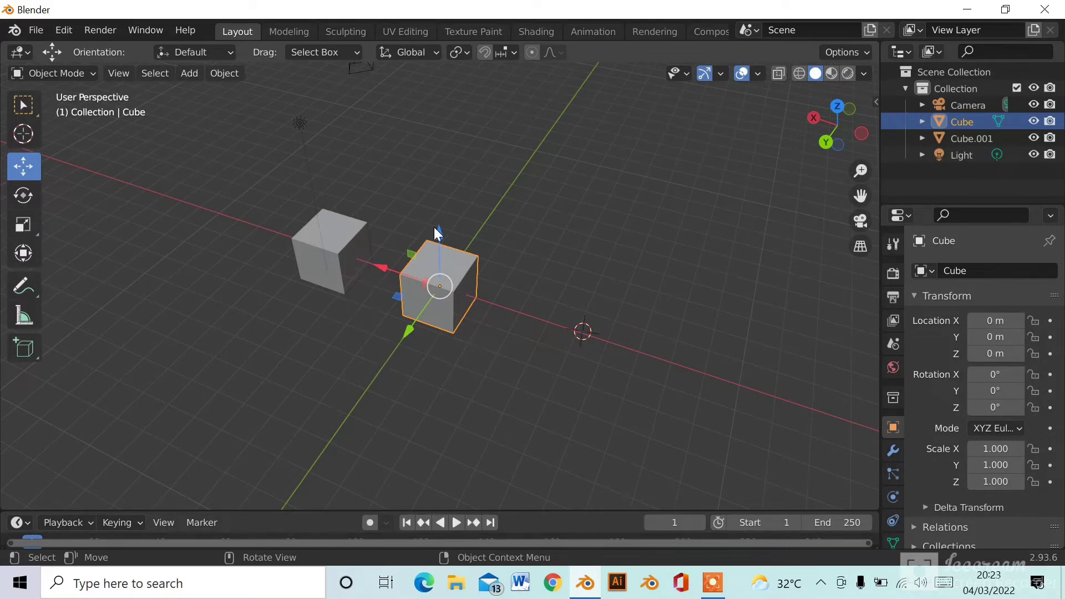
pyautogui.moveTo(416, 285); pyautogui.dragTo(358, 251, button='middle')
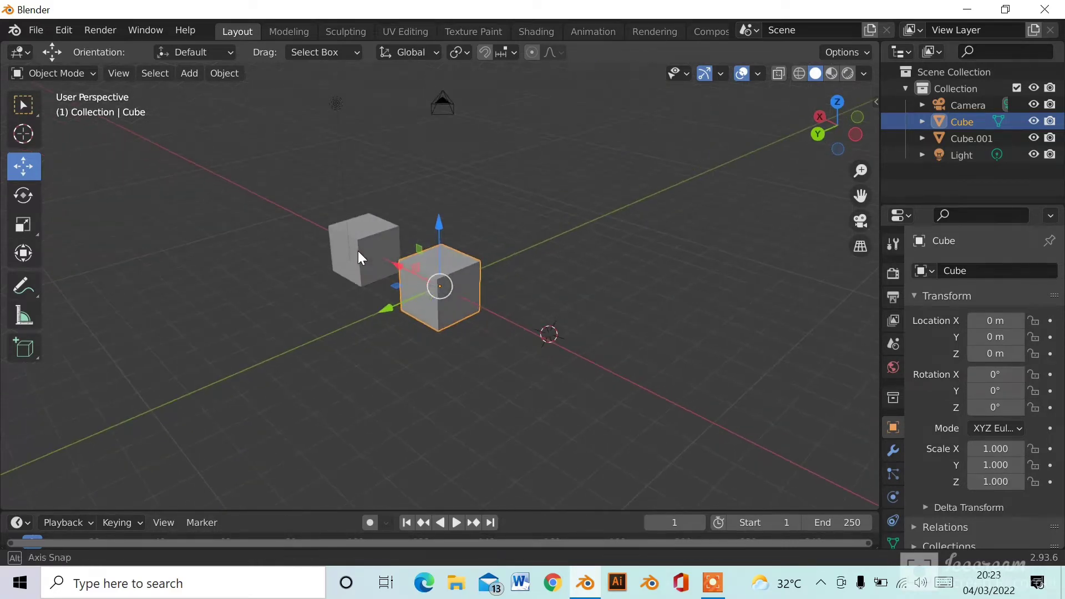
pyautogui.click(439, 229)
pyautogui.click(445, 288)
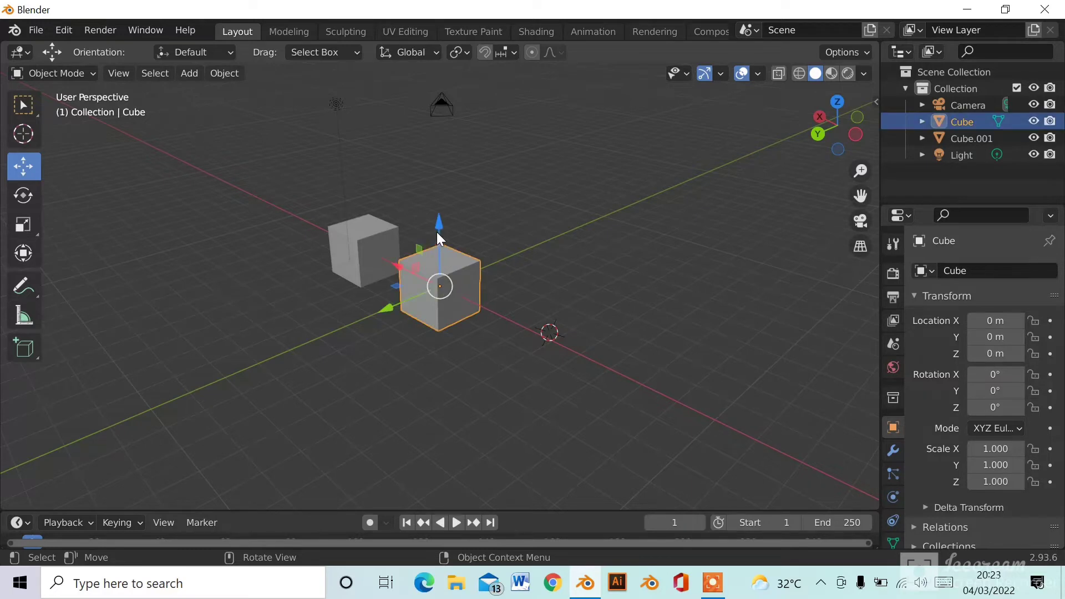
pyautogui.moveTo(438, 233); pyautogui.dragTo(438, 141)
pyautogui.moveTo(402, 207); pyautogui.dragTo(418, 238)
pyautogui.moveTo(418, 180); pyautogui.dragTo(462, 205)
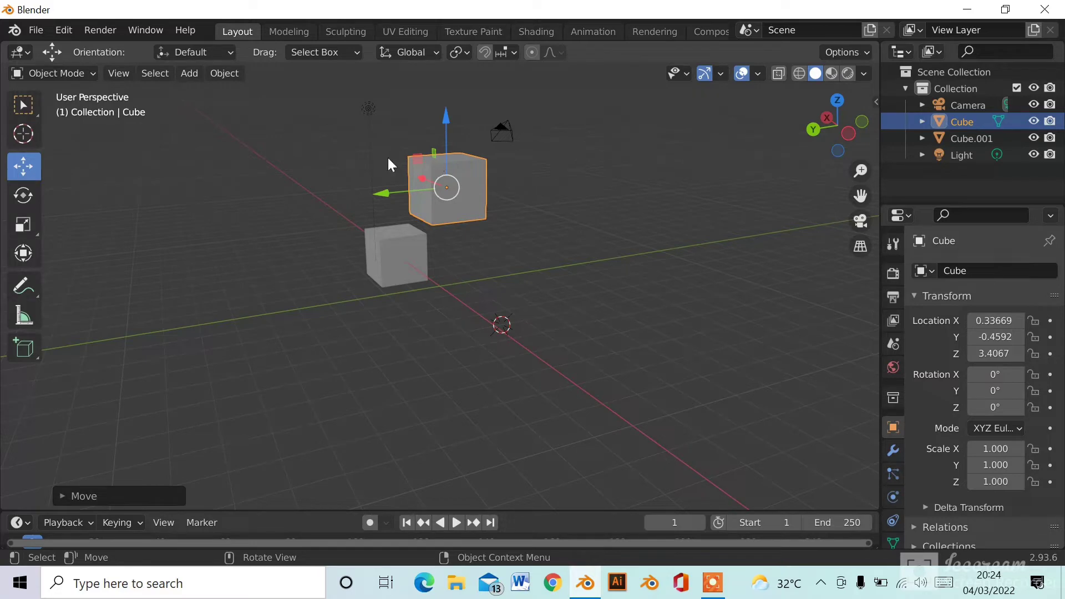
# - Move the original cube freely to about X -0.19 m, Y -0.69 m, and lower it along the Z axis to about 2 m
pyautogui.press('g')
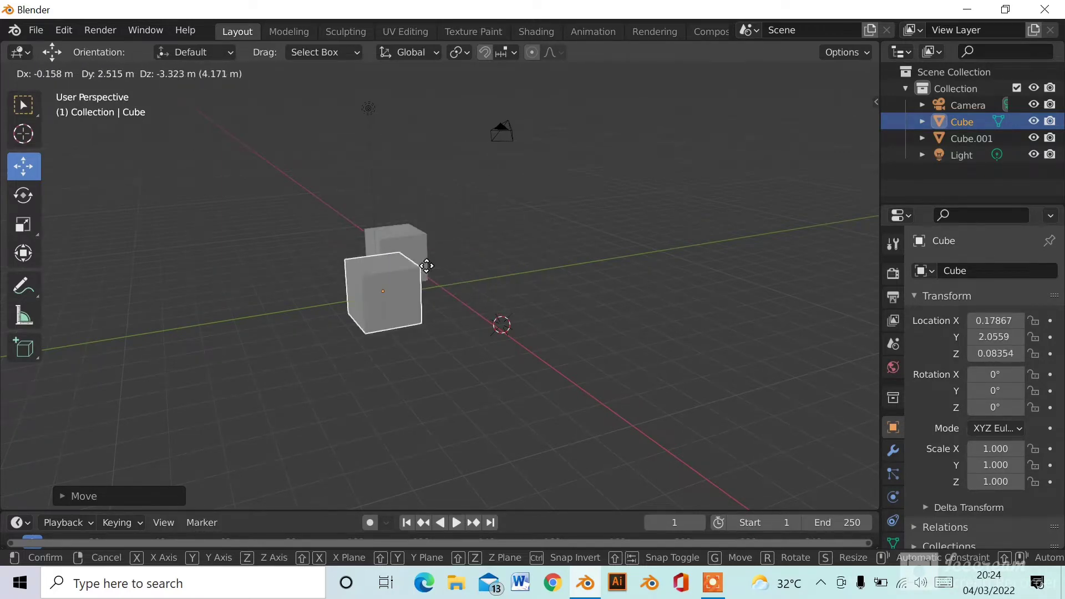
pyautogui.click(421, 177)
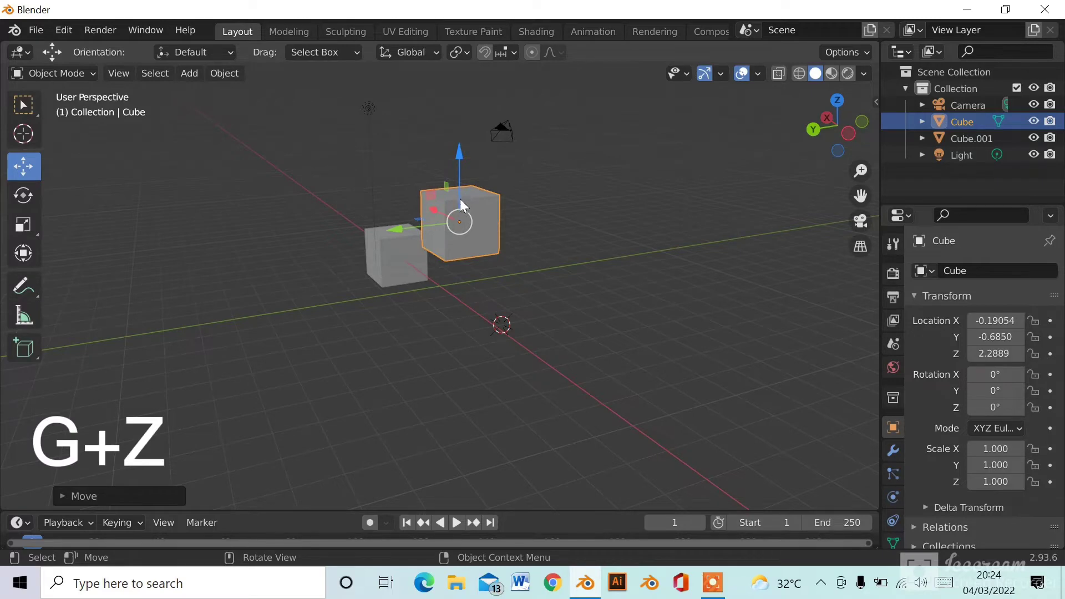
pyautogui.press('g')
pyautogui.press('z')
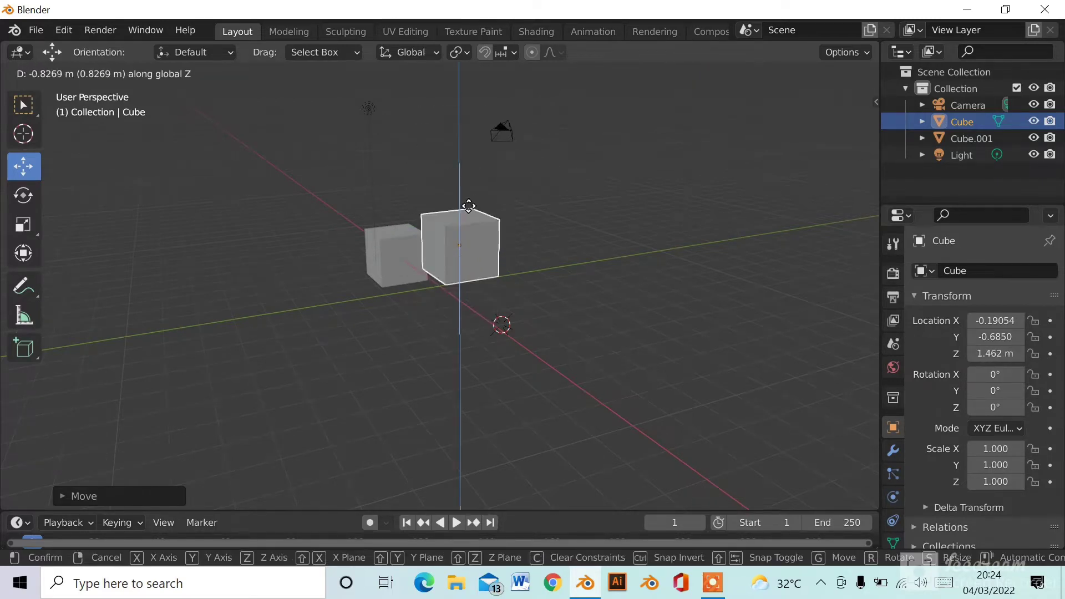
pyautogui.click(469, 211)
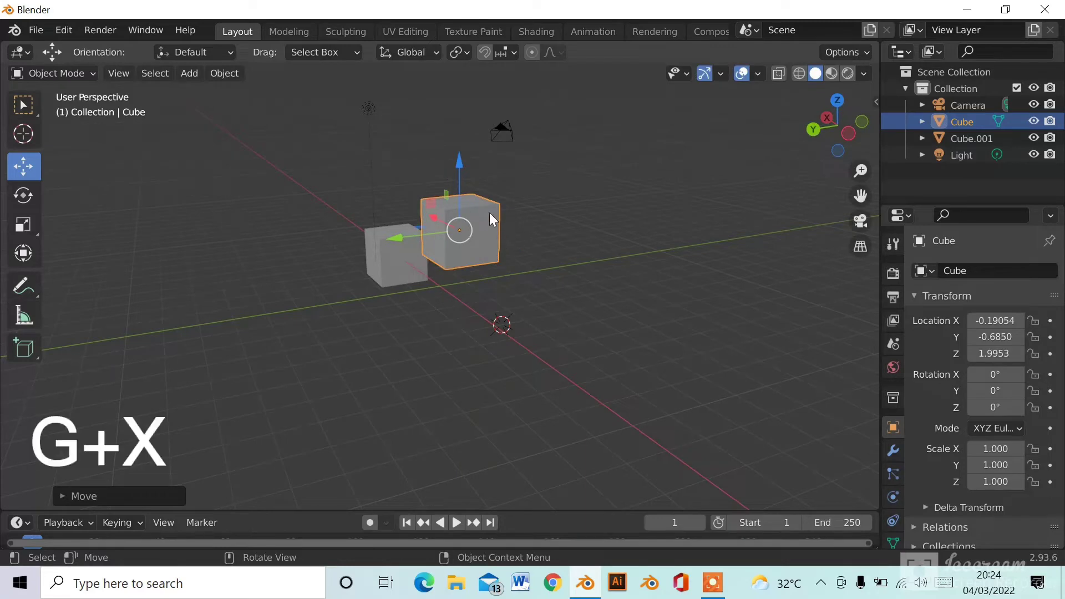
# - Move the original cube along the X axis only, to about X 0.63 m
pyautogui.press('g')
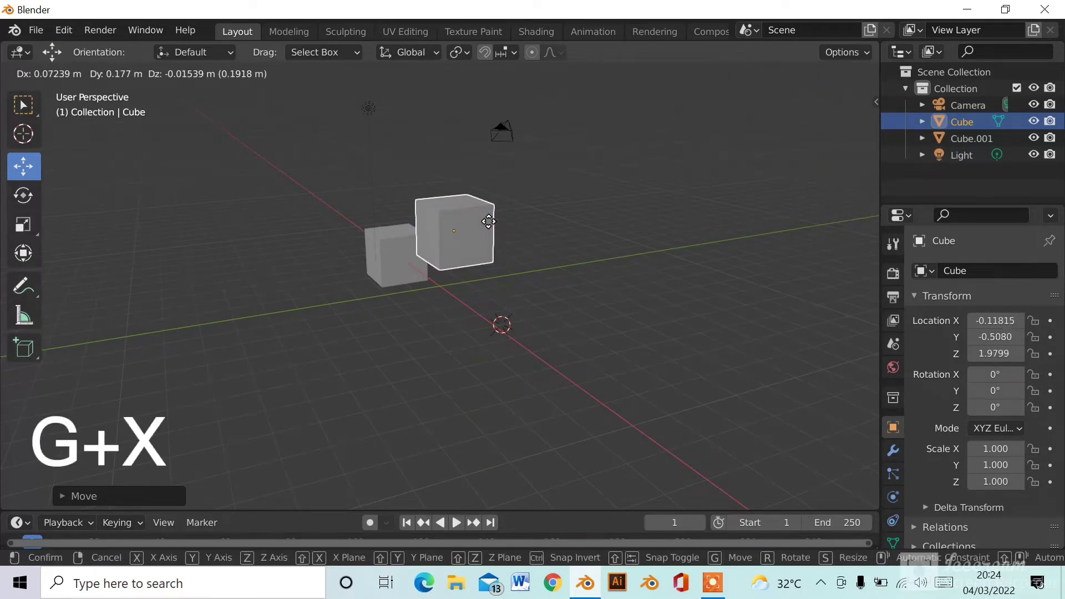
pyautogui.press('x')
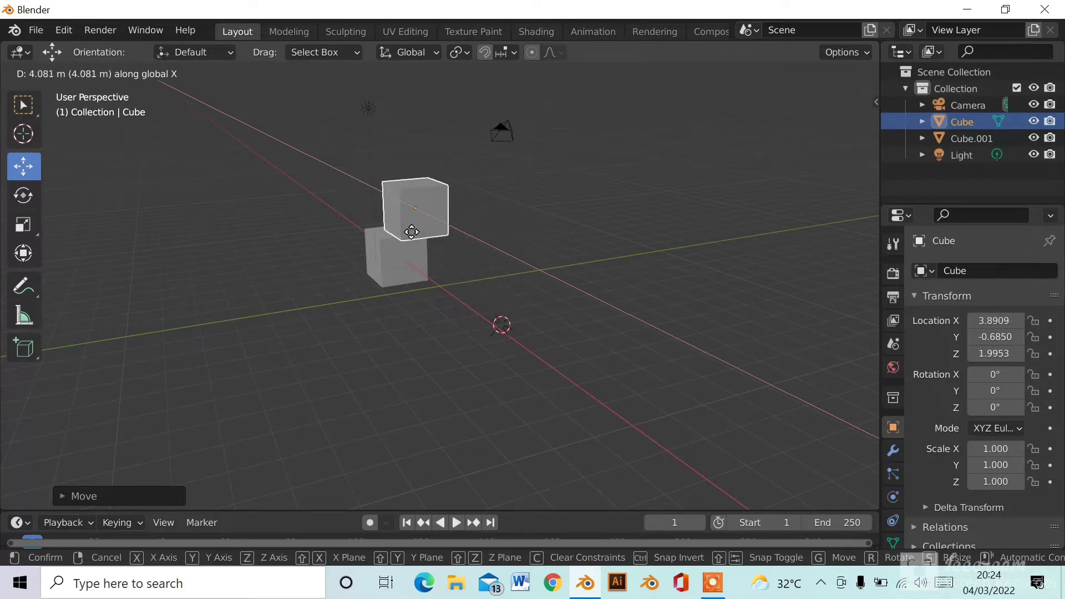
pyautogui.click(457, 264)
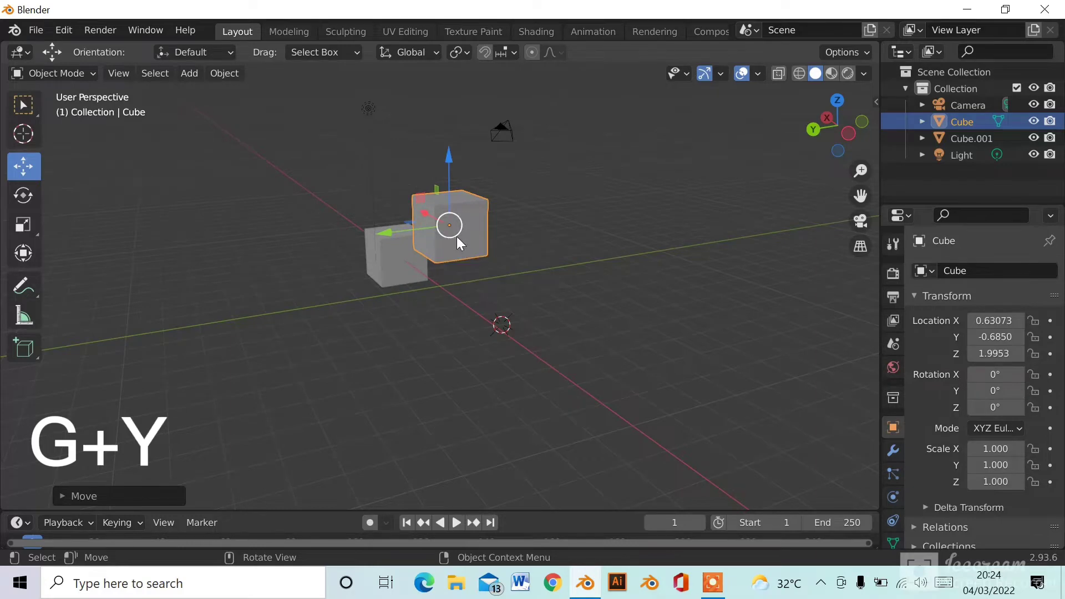
# - Move the original cube along the Y axis only, to about Y -1.13 m
pyautogui.press('g')
pyautogui.press('y')
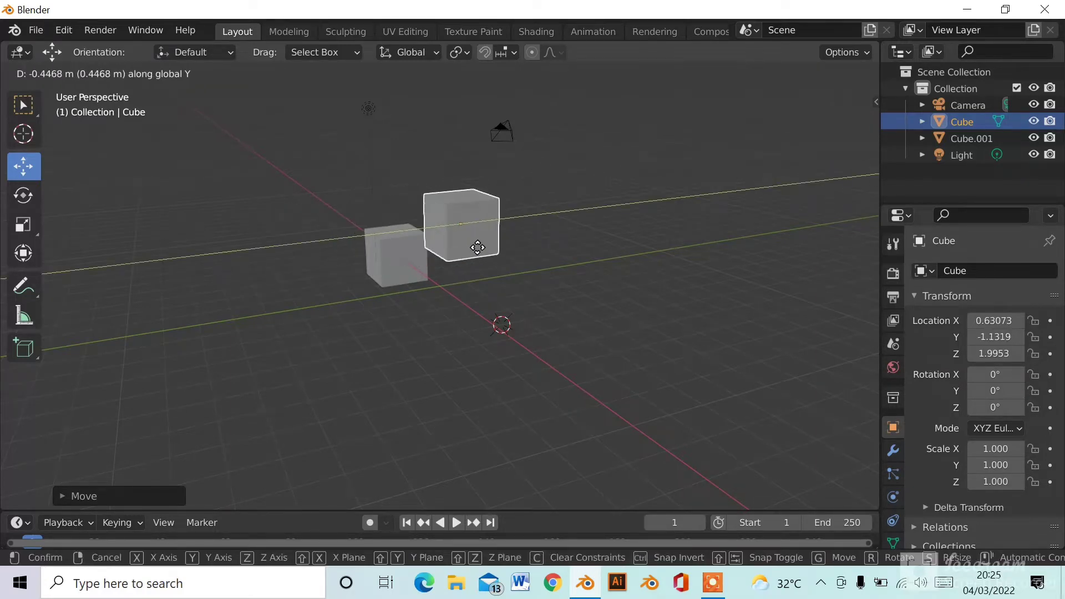
pyautogui.click(484, 247)
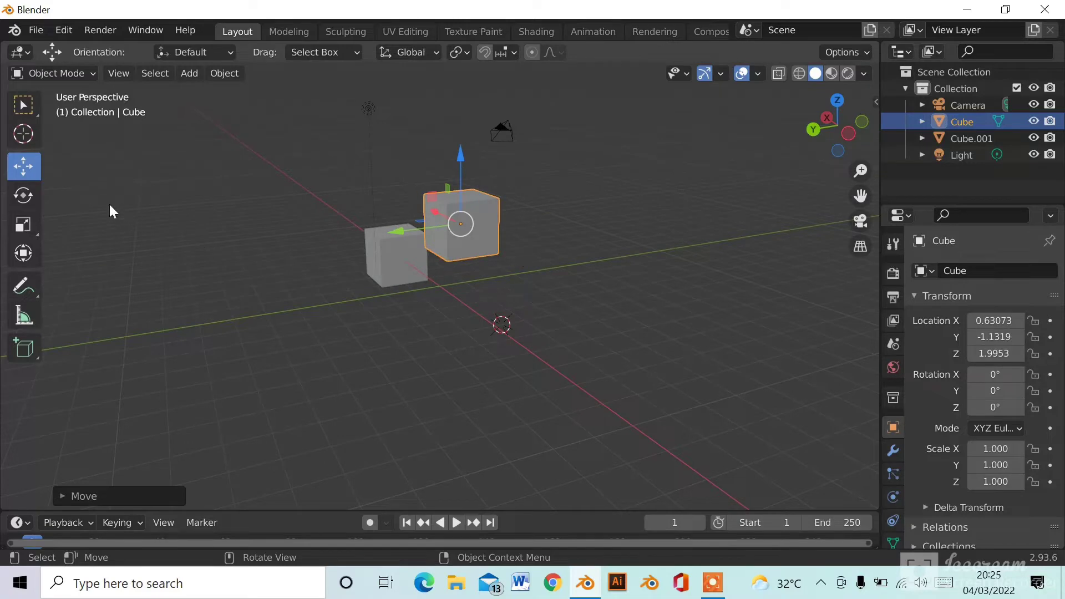
# - With the Rotate tool, turn the original cube about Z to about 121°, and tilt it about the X axis
pyautogui.click(31, 199)
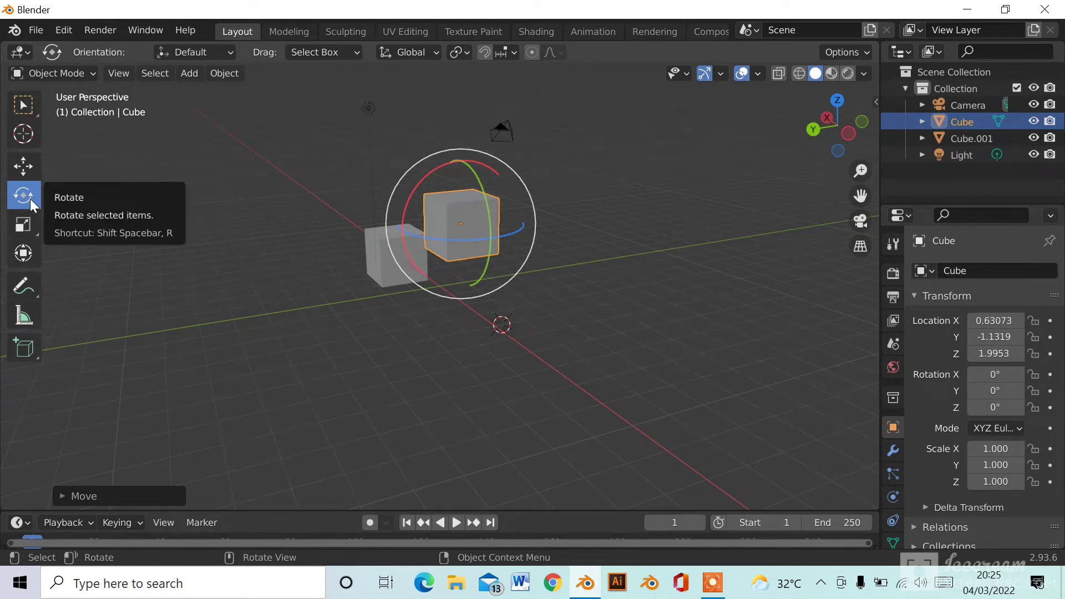
pyautogui.moveTo(438, 238); pyautogui.dragTo(532, 237)
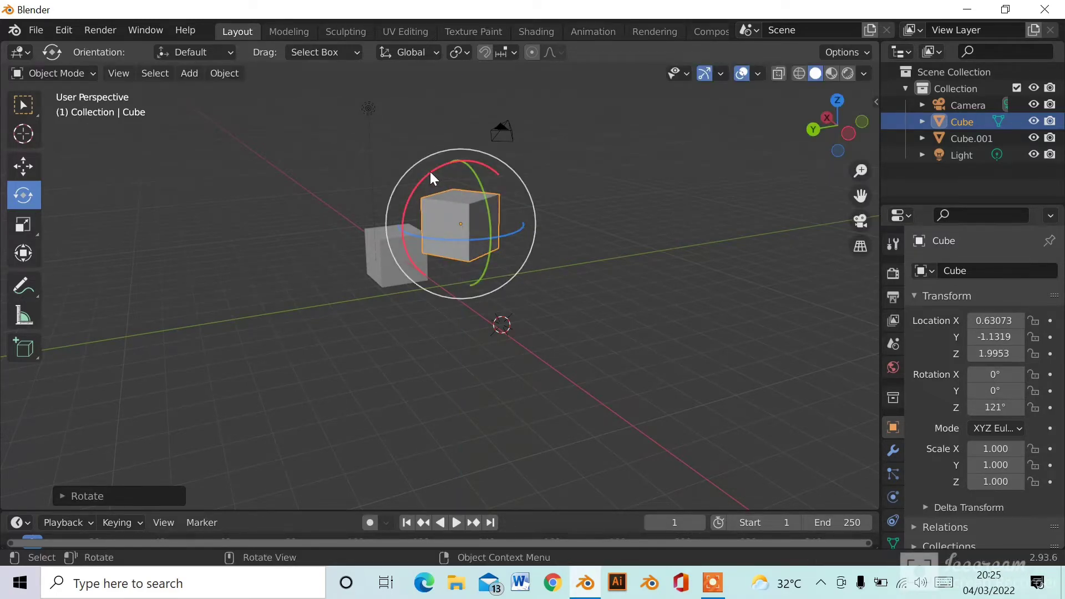
pyautogui.moveTo(431, 172); pyautogui.dragTo(454, 183)
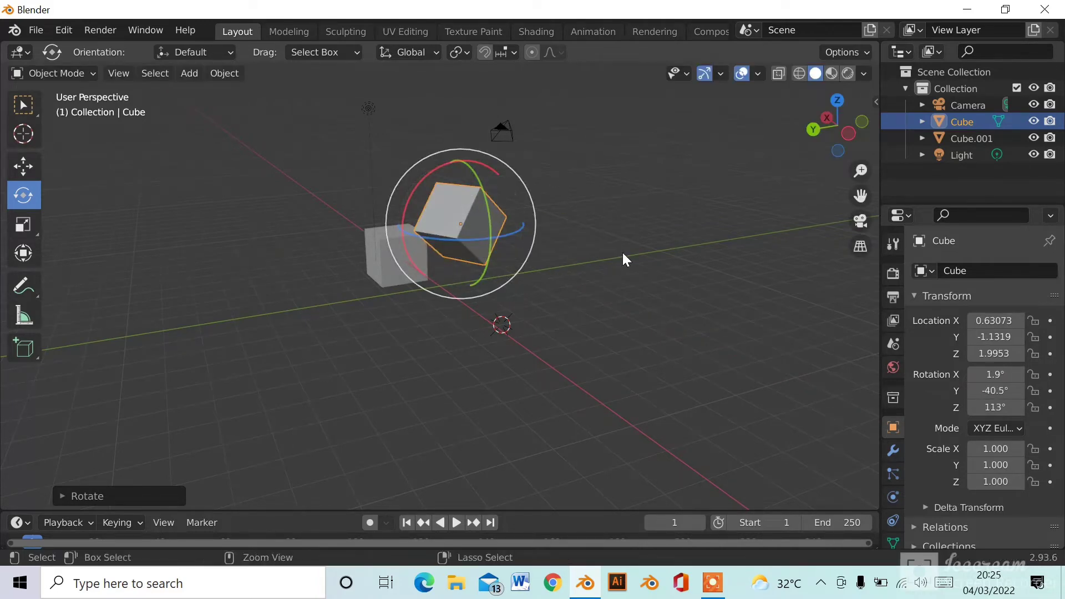
# - Undo both rotations of the original cube
pyautogui.hotkey('ctrl', 'z')
pyautogui.hotkey('ctrl', 'z')
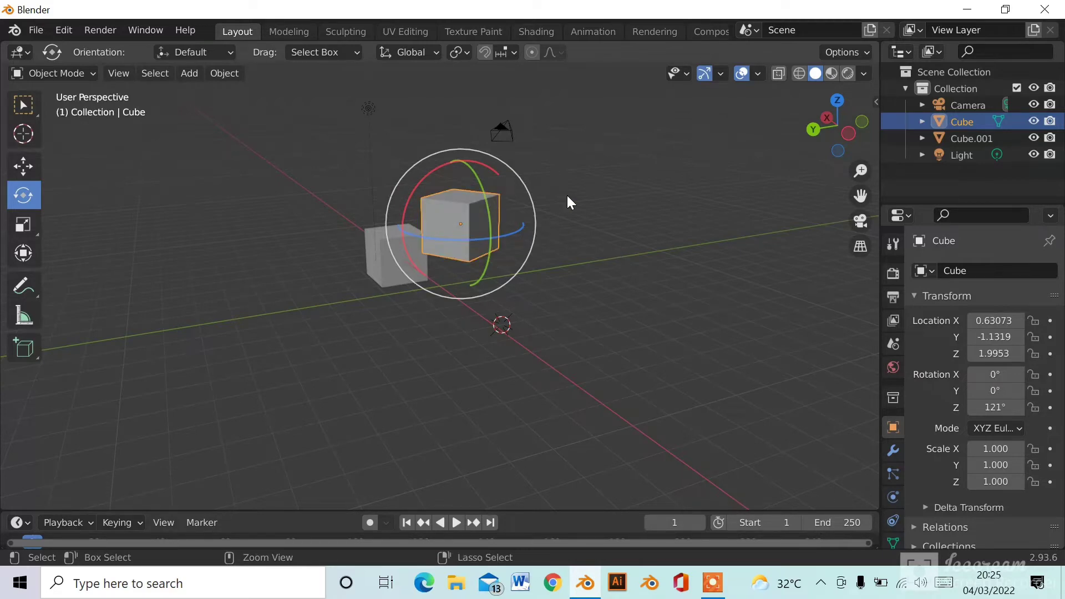
pyautogui.hotkey('ctrl', 'z')
pyautogui.moveTo(567, 195); pyautogui.dragTo(558, 224, button='middle')
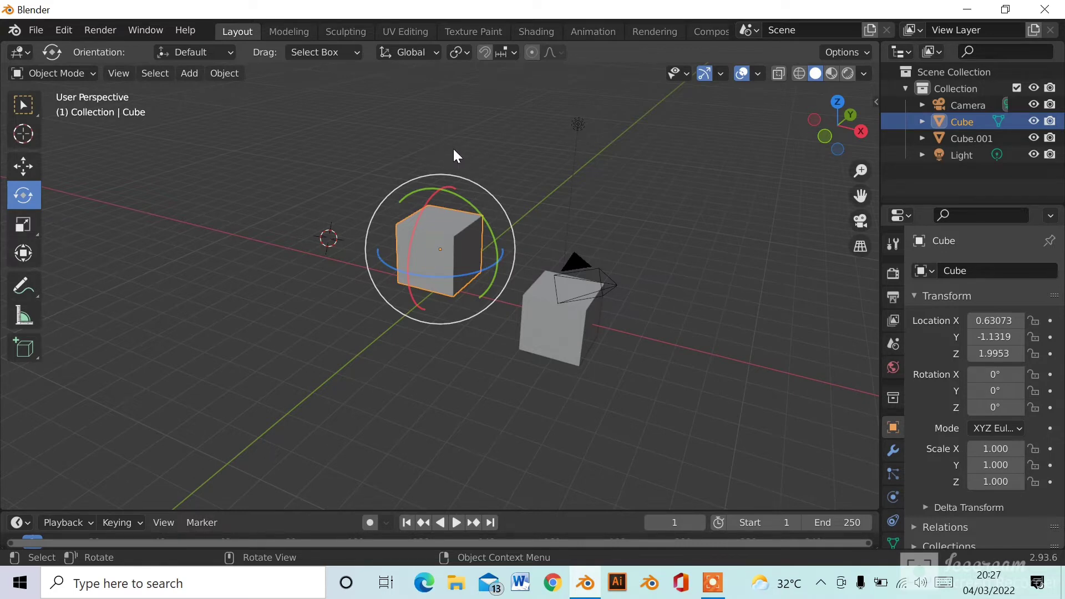
# - Rotate the original cube about the global X axis only, and undo that rotation
pyautogui.press('r')
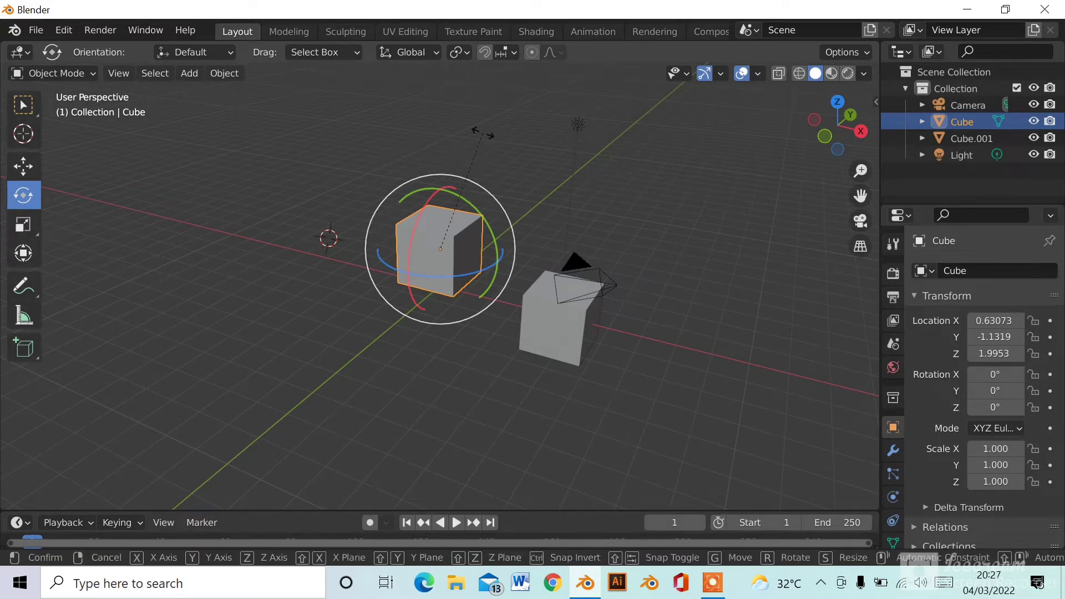
pyautogui.press('x')
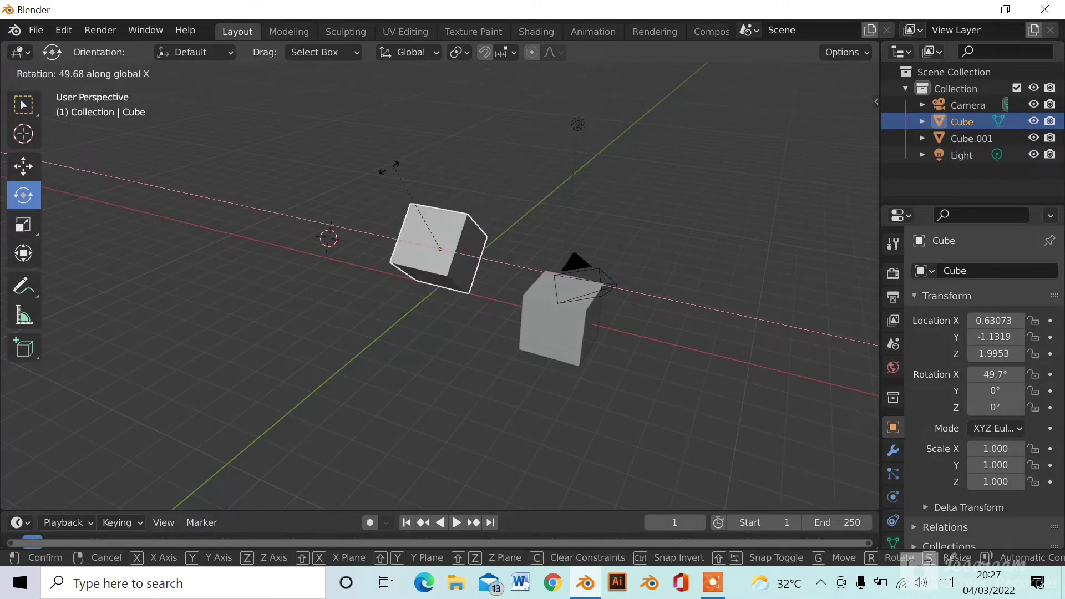
pyautogui.click(438, 172)
pyautogui.hotkey('ctrl', 'z')
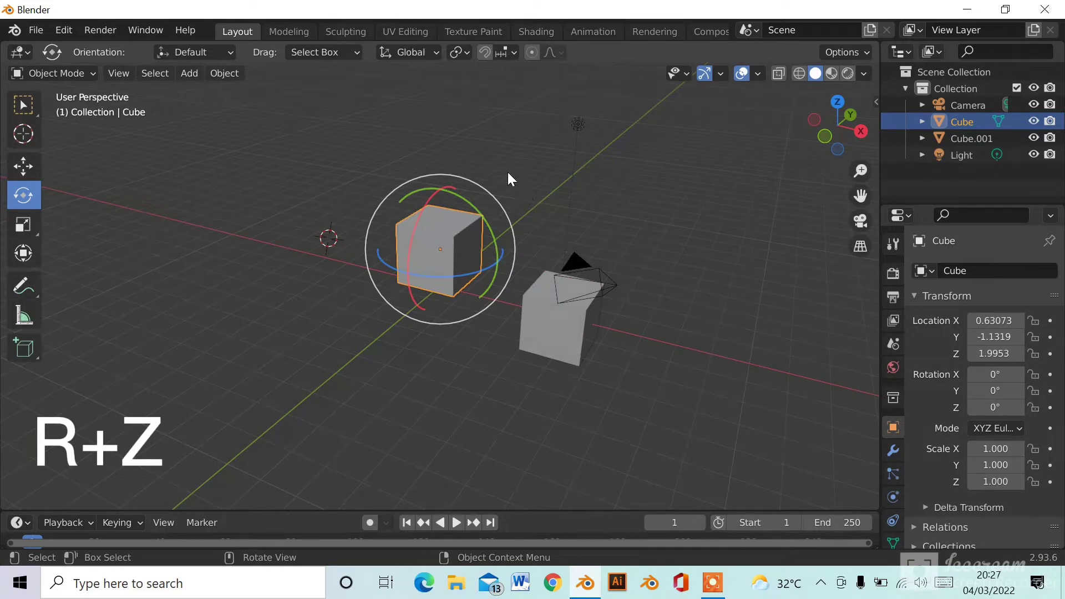
# - Rotate the original cube about the global Z axis to about -36.8°, and undo that rotation
pyautogui.press('r')
pyautogui.press('z')
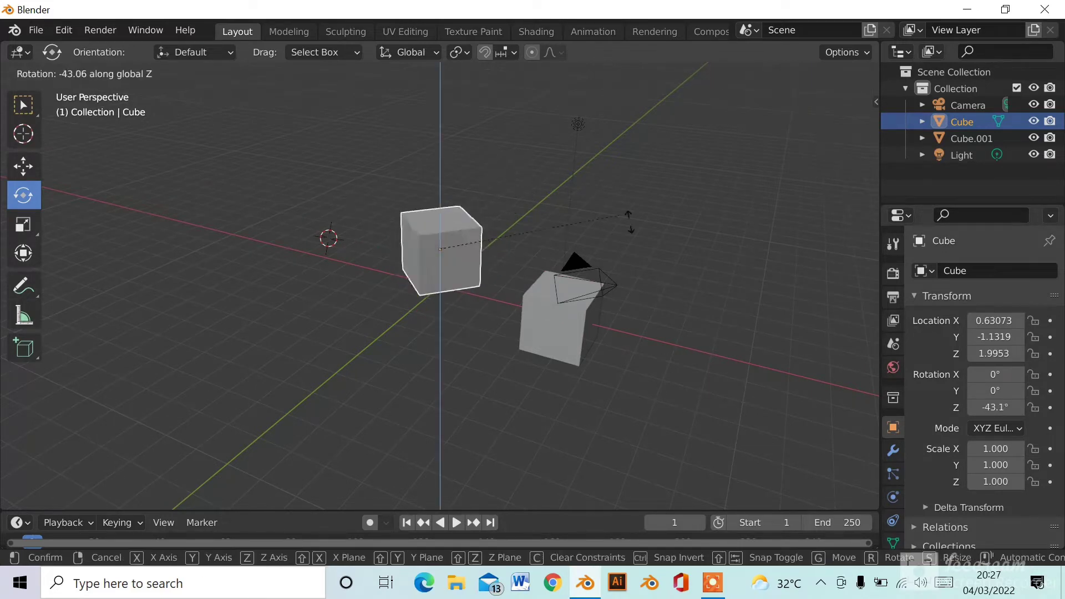
pyautogui.click(540, 218)
pyautogui.hotkey('ctrl', 'z')
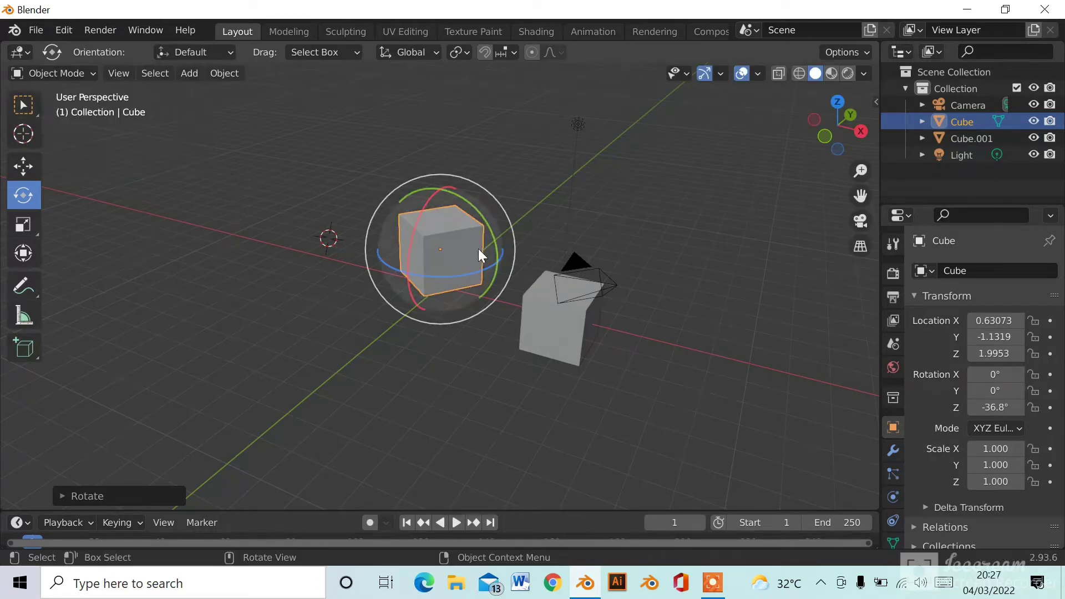
# - Scale the original cube uniformly to about 1.32 with the Scale tool, and stretch it along Y to about 1.88
pyautogui.click(22, 224)
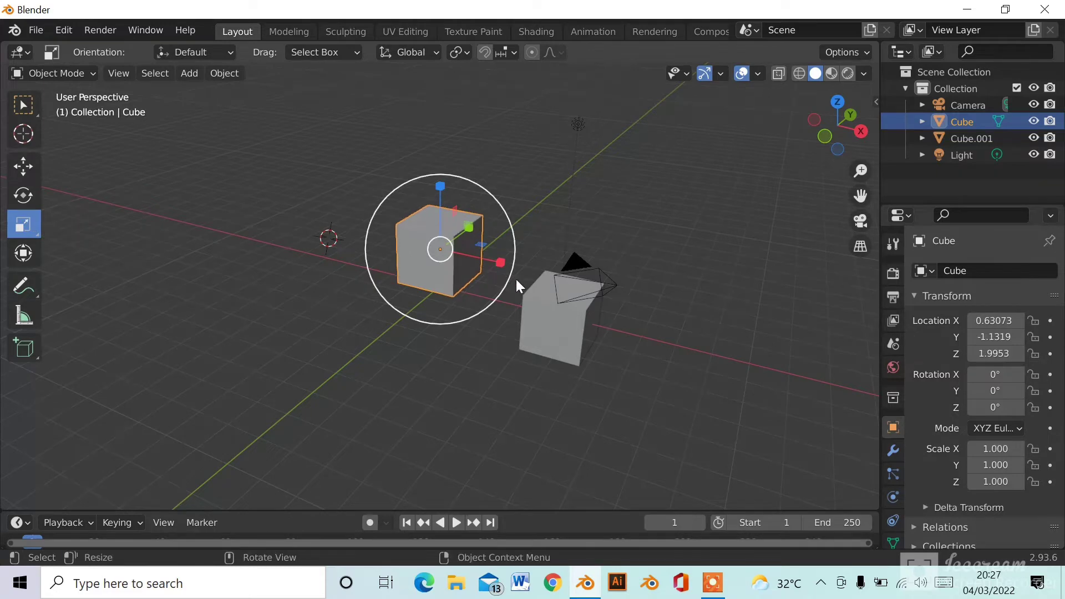
pyautogui.moveTo(502, 275)
pyautogui.mouseDown()
pyautogui.moveTo(457, 281)
pyautogui.moveTo(488, 312)
pyautogui.moveTo(510, 278)
pyautogui.moveTo(505, 257)
pyautogui.mouseUp()
pyautogui.moveTo(505, 257); pyautogui.dragTo(422, 244, button='middle')
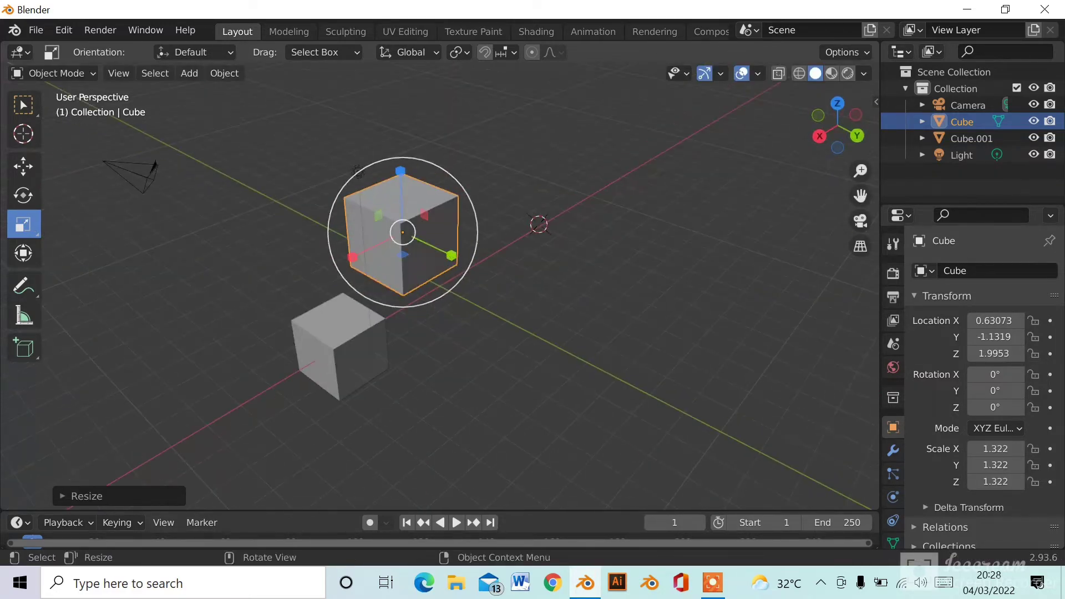
pyautogui.press('s')
pyautogui.press('y')
pyautogui.click(405, 253)
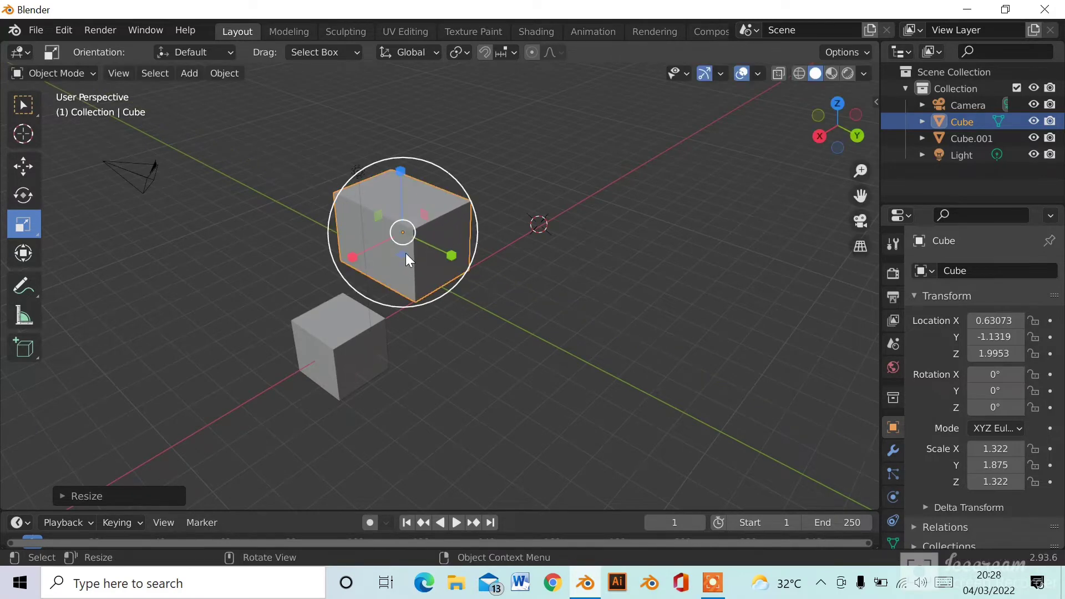
# - Scale the original cube along the X axis to about 1.80 and along the Z axis to about 1.41
pyautogui.press('s')
pyautogui.press('x')
pyautogui.click(402, 173)
pyautogui.moveTo(401, 173); pyautogui.dragTo(402, 168)
pyautogui.moveTo(434, 300); pyautogui.dragTo(574, 244, button='middle')
pyautogui.moveTo(526, 198); pyautogui.dragTo(476, 239, button='middle')
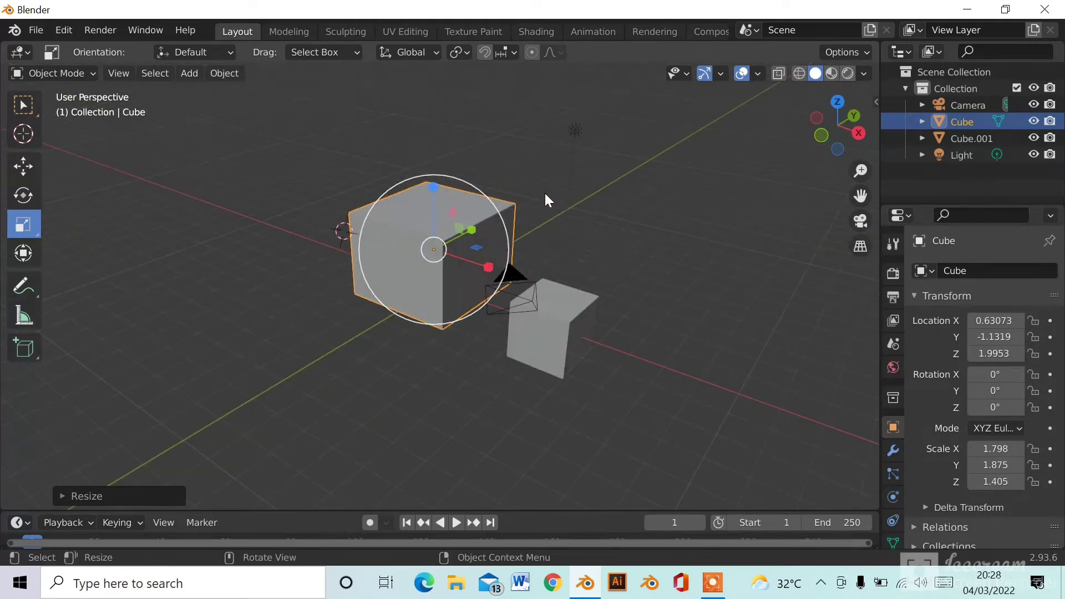
# - Shrink the original cube uniformly to scale X 1.66, Y 1.73, Z 1.30, and stretch it along Z to about 1.63
pyautogui.press('s')
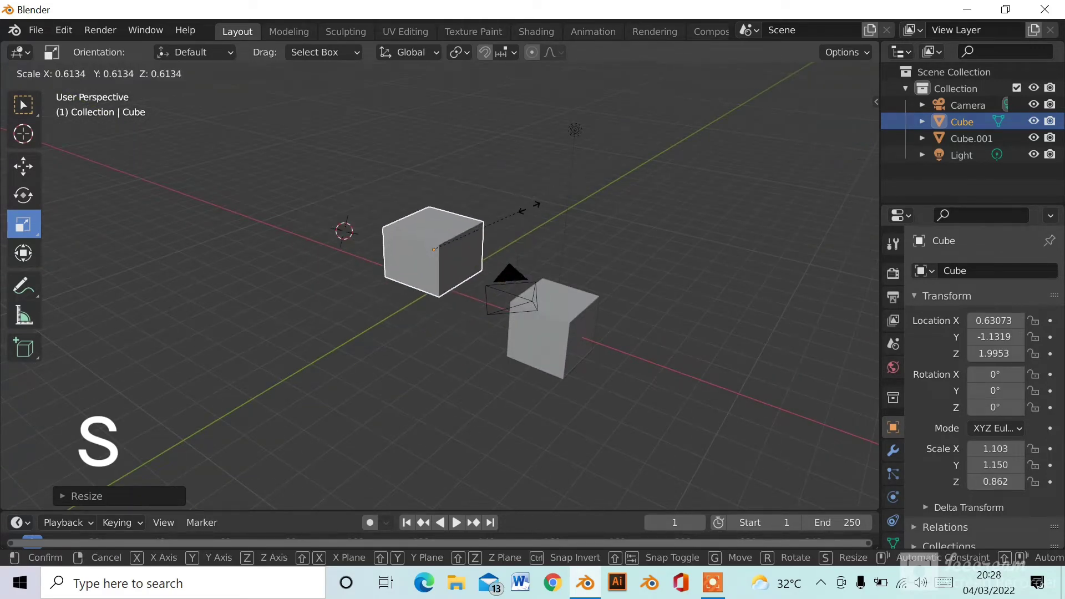
pyautogui.click(556, 184)
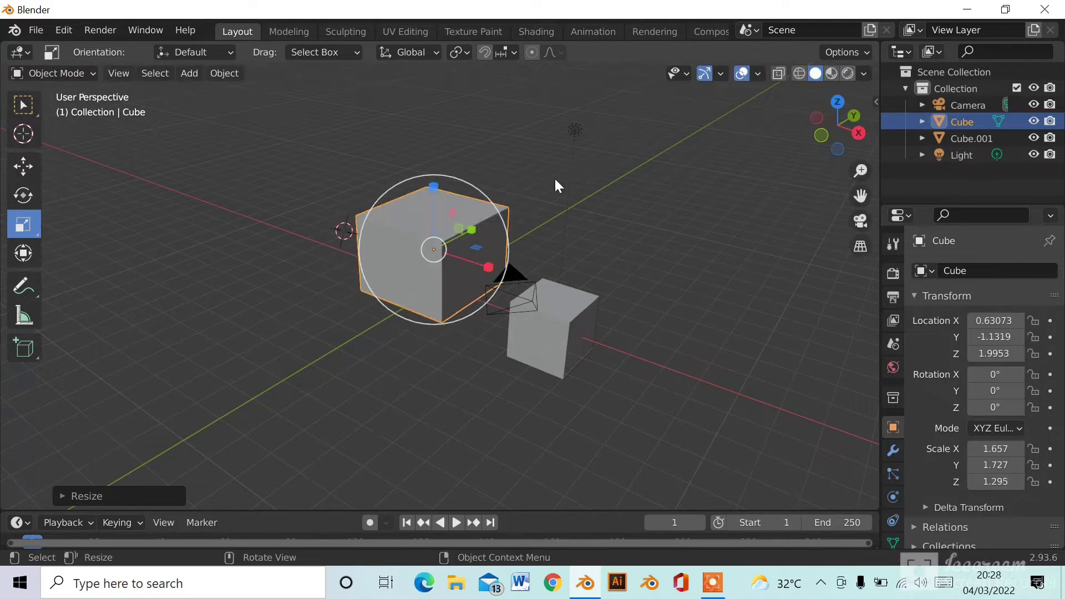
pyautogui.click(35, 112)
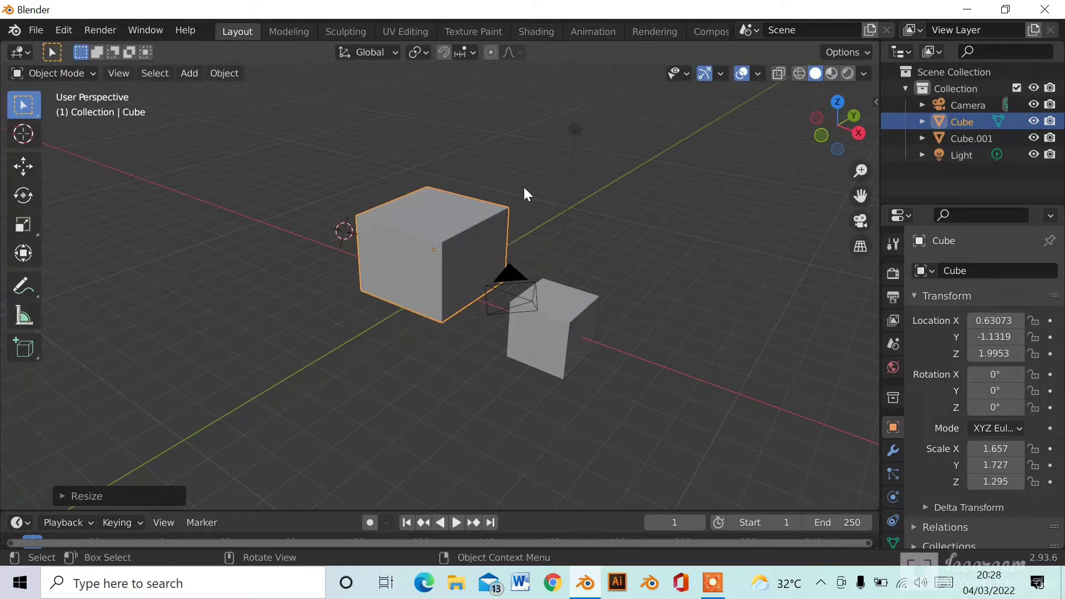
pyautogui.press('s')
pyautogui.press('z')
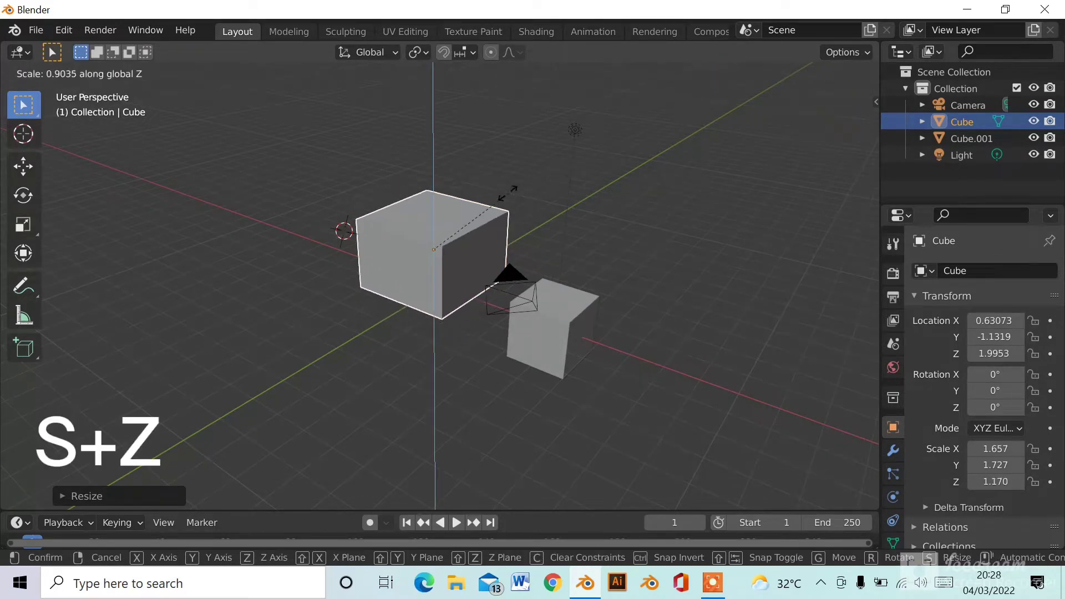
pyautogui.click(527, 147)
# - Scale the original cube along X to about -2.04 and along Y to about 0.65, and deselect it
pyautogui.press('s')
pyautogui.press('x')
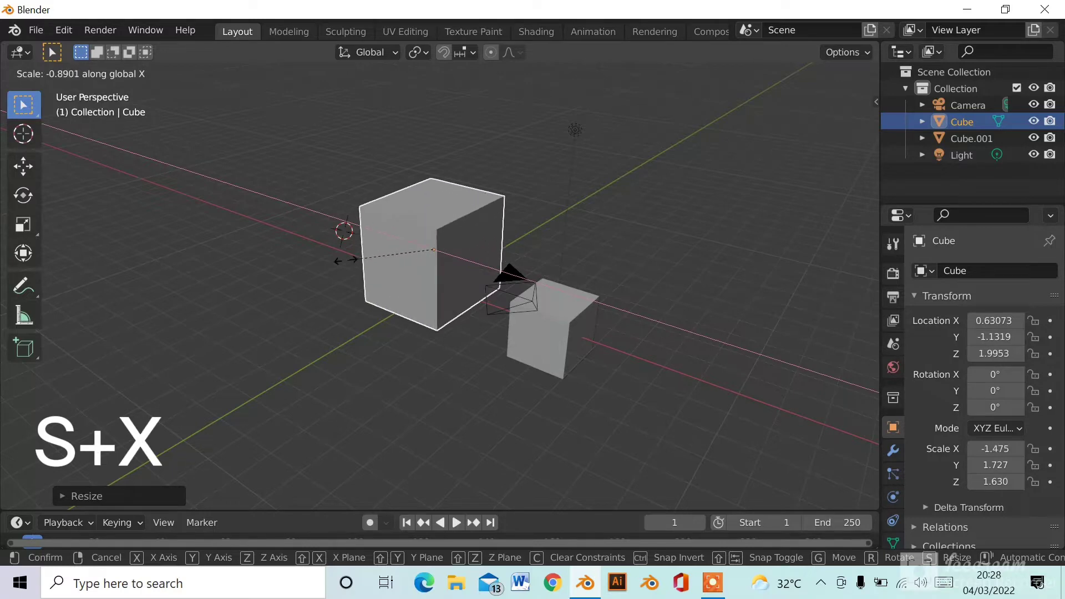
pyautogui.click(507, 243)
pyautogui.press('s')
pyautogui.press('y')
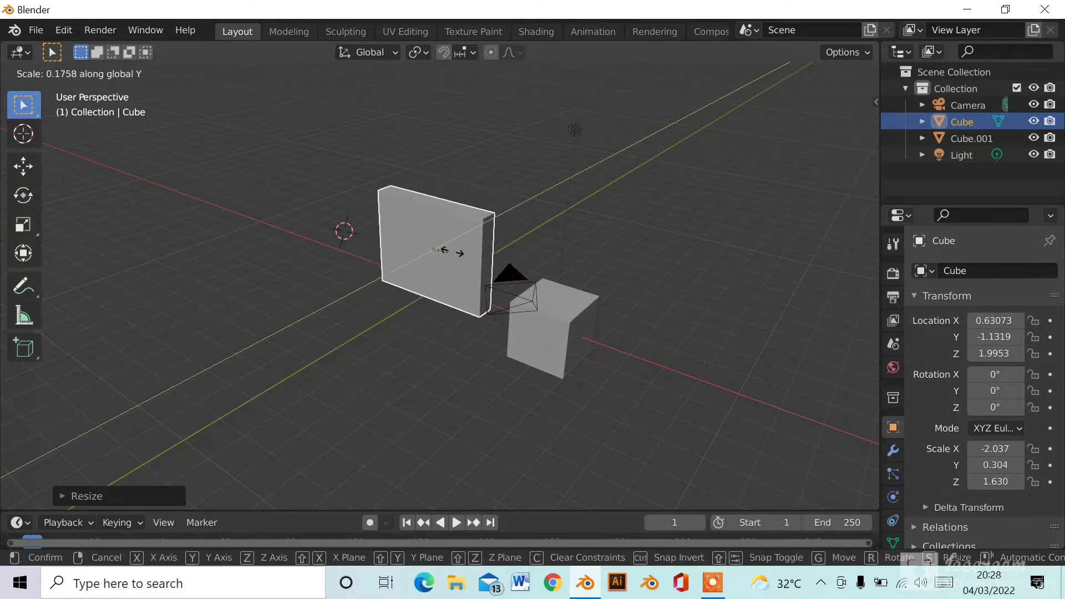
pyautogui.click(584, 239)
pyautogui.click(584, 239)
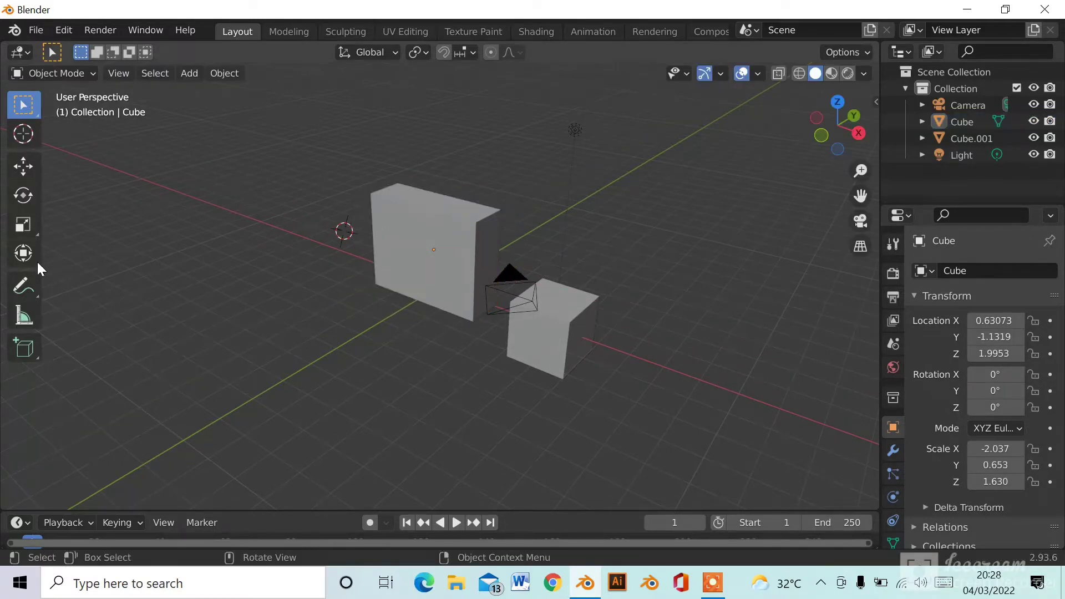
# - With the Transform tool, rotate the original cube freely and scale it along X to about -0.78
pyautogui.click(22, 254)
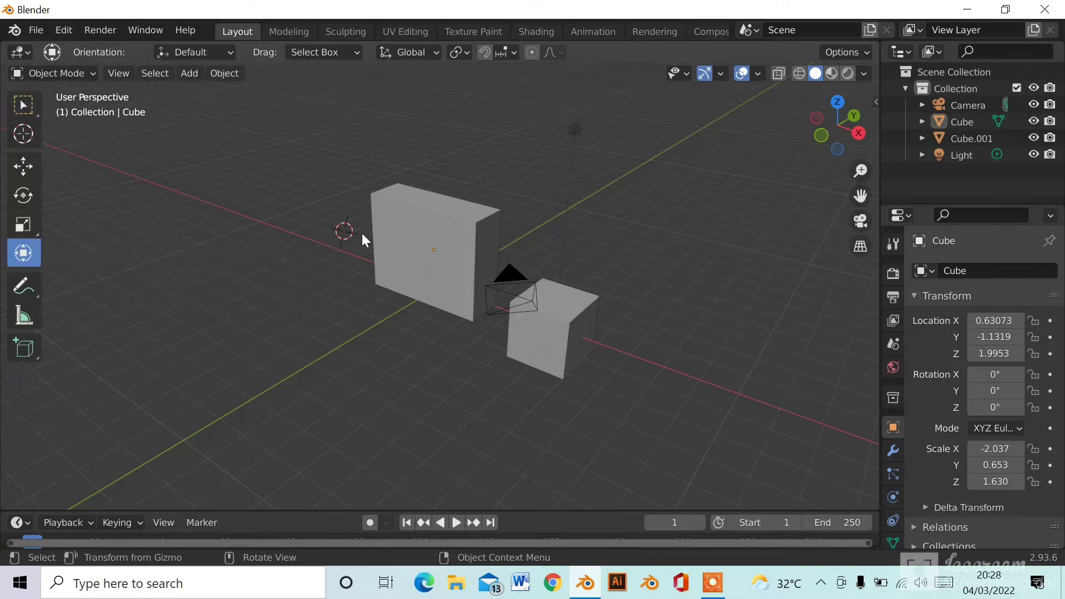
pyautogui.click(489, 244)
pyautogui.moveTo(397, 317); pyautogui.dragTo(467, 264)
pyautogui.press('s')
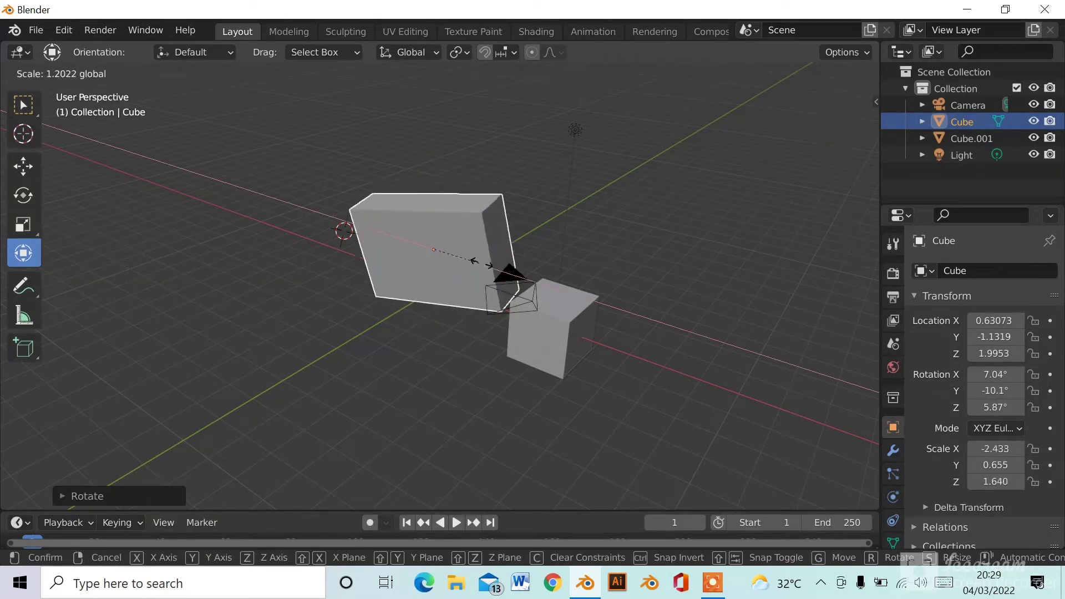
pyautogui.click(442, 255)
# - Raise the original cube to about Z 2.93 m and rotate it to about X 17.6°, Y 58.5°, Z 11.1°
pyautogui.moveTo(433, 146); pyautogui.dragTo(435, 128)
pyautogui.moveTo(468, 186); pyautogui.dragTo(308, 230)
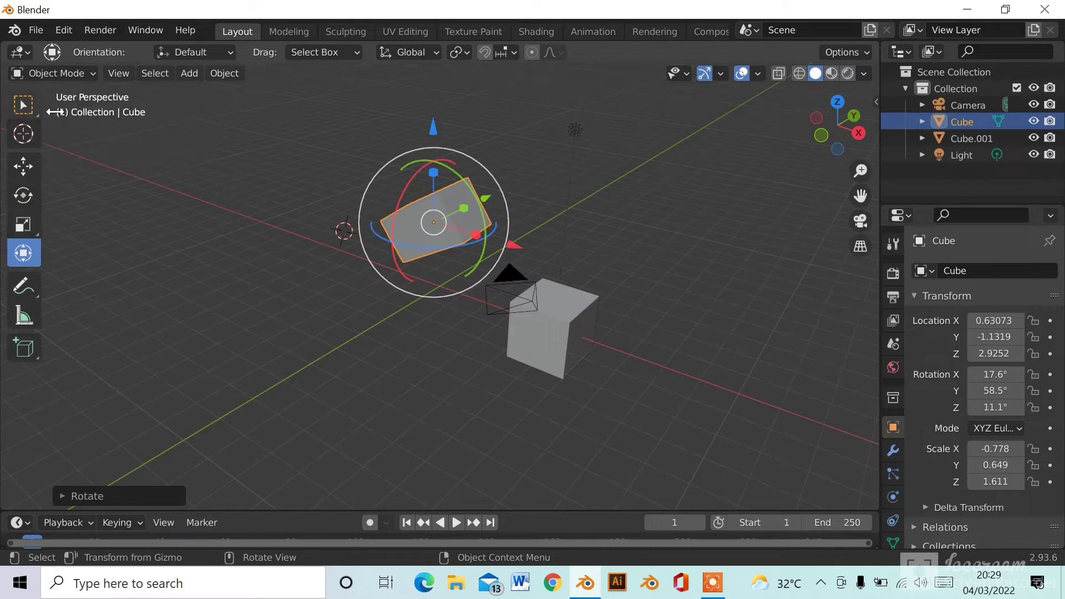
pyautogui.click(602, 253)
# - Return to the box selection tool and undo the original cube's rotations, scalings and recent axis moves
pyautogui.moveTo(602, 253); pyautogui.dragTo(471, 222, button='middle')
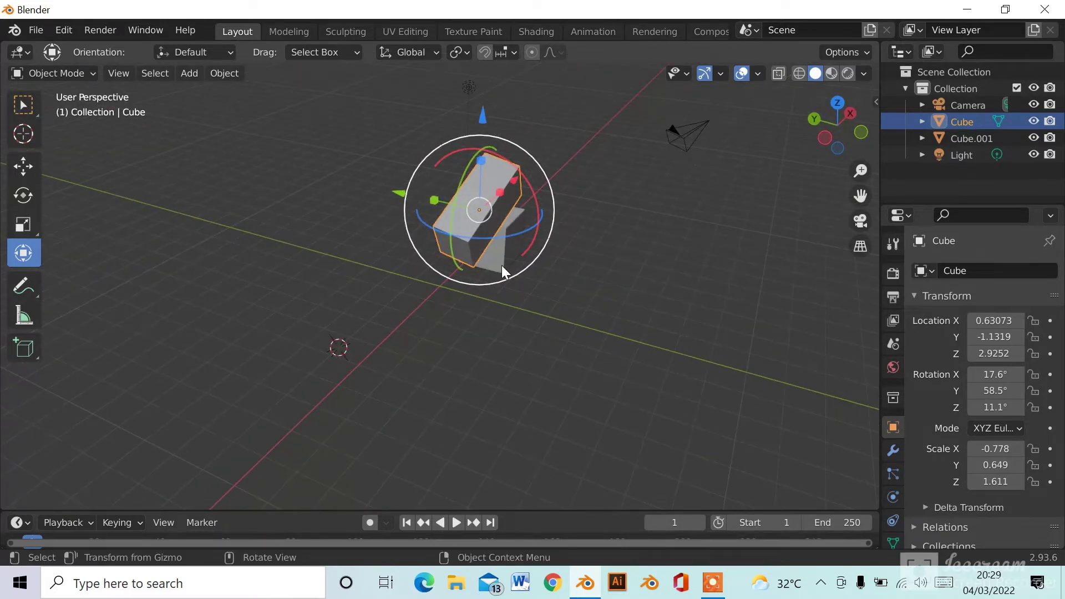
pyautogui.moveTo(502, 267); pyautogui.dragTo(541, 214, button='middle')
pyautogui.press('w')
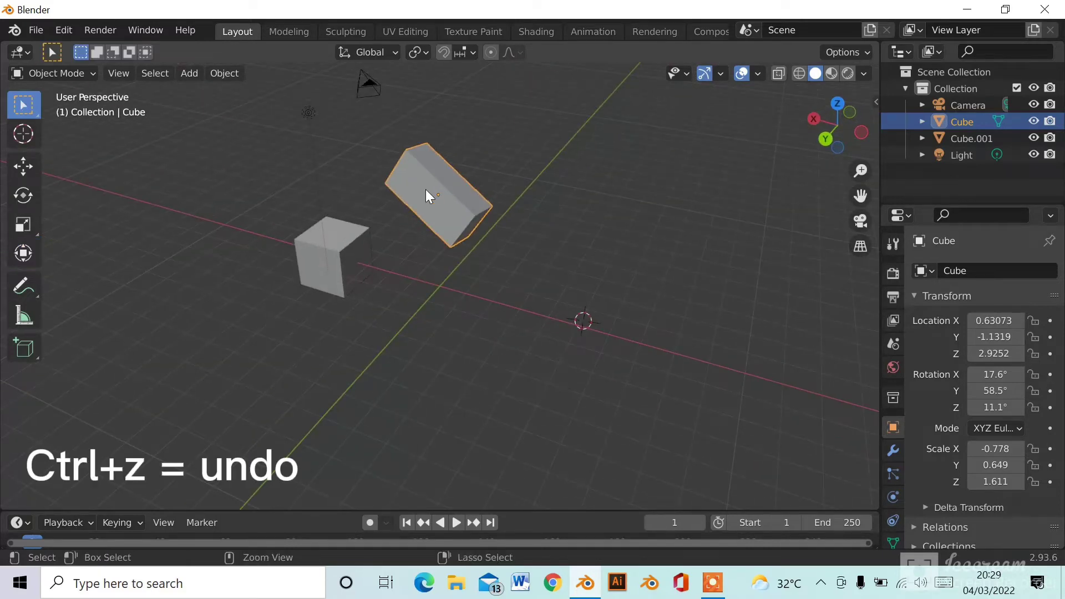
pyautogui.hotkey('ctrl', 'z')
pyautogui.hotkey('ctrl', 'z')
pyautogui.hotkey('ctrl', 'z')
pyautogui.hotkey('ctrl', 'z')
pyautogui.hotkey('ctrl', 'z')
pyautogui.hotkey('ctrl', 'z')
pyautogui.hotkey('ctrl', 'z')
pyautogui.hotkey('ctrl', 'z')
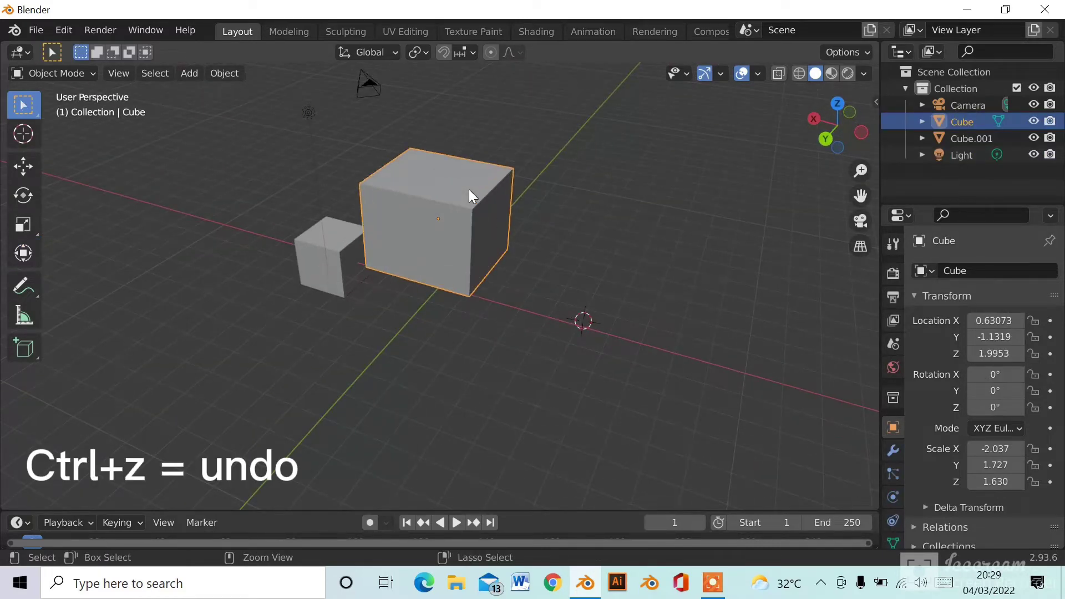
pyautogui.hotkey('ctrl', 'z')
pyautogui.hotkey('ctrl', 'z')
pyautogui.hotkey('ctrl', 'z')
pyautogui.hotkey('ctrl', 'z')
pyautogui.hotkey('ctrl', 'z')
pyautogui.hotkey('ctrl', 'z')
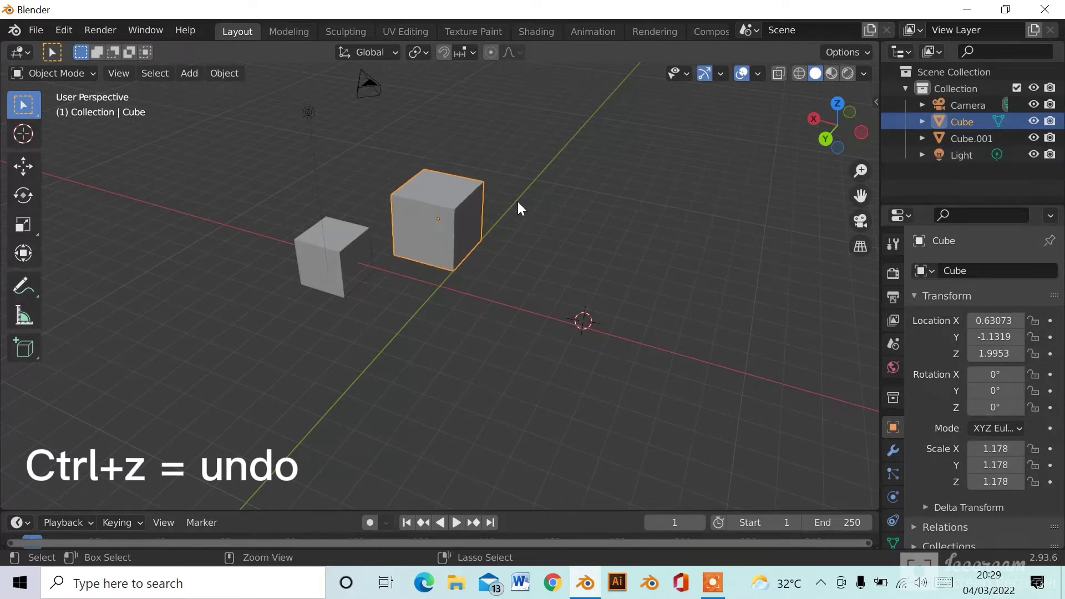
# - Select the duplicated second cube and delete it
pyautogui.moveTo(518, 201); pyautogui.dragTo(555, 266, button='middle')
pyautogui.click(347, 362)
pyautogui.press('Delete')
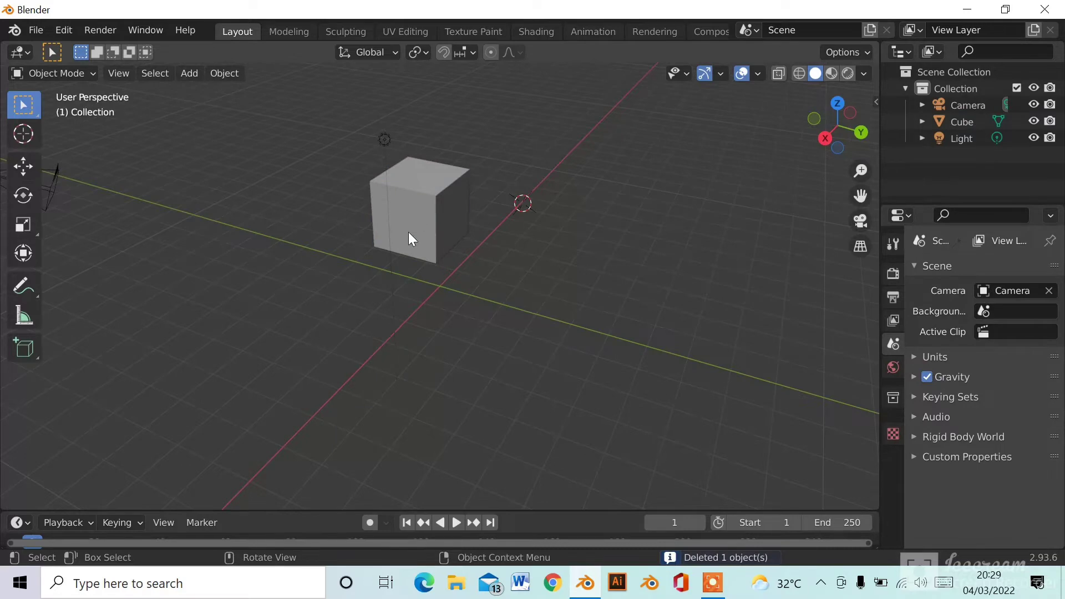
# - Select the remaining cube and view it in the back and front orthographic views
pyautogui.moveTo(409, 237); pyautogui.dragTo(417, 216, button='middle')
pyautogui.click(417, 215)
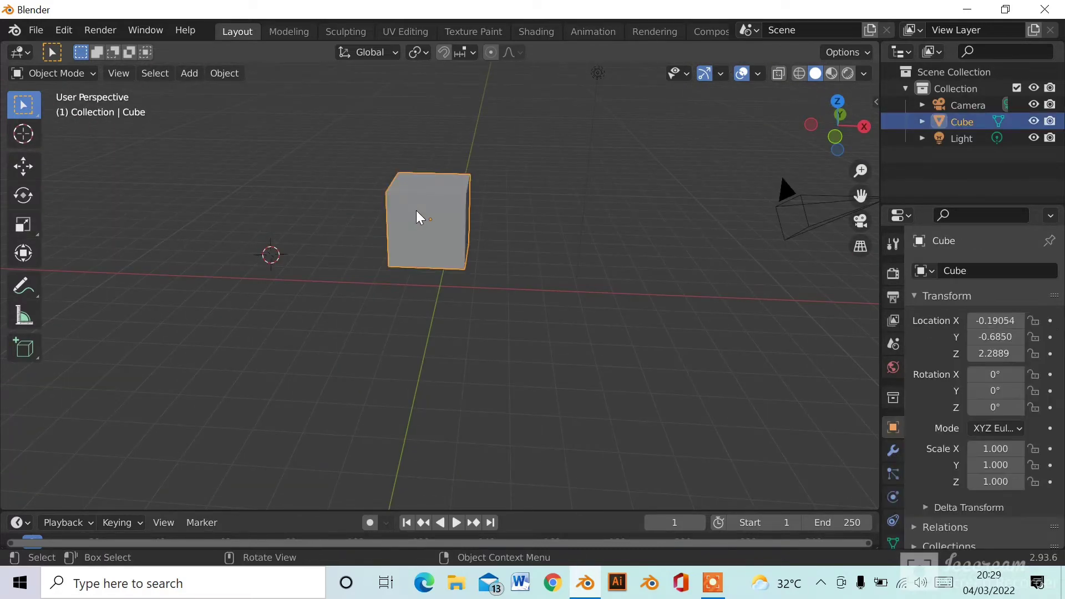
pyautogui.moveTo(404, 227); pyautogui.dragTo(732, 136, button='middle')
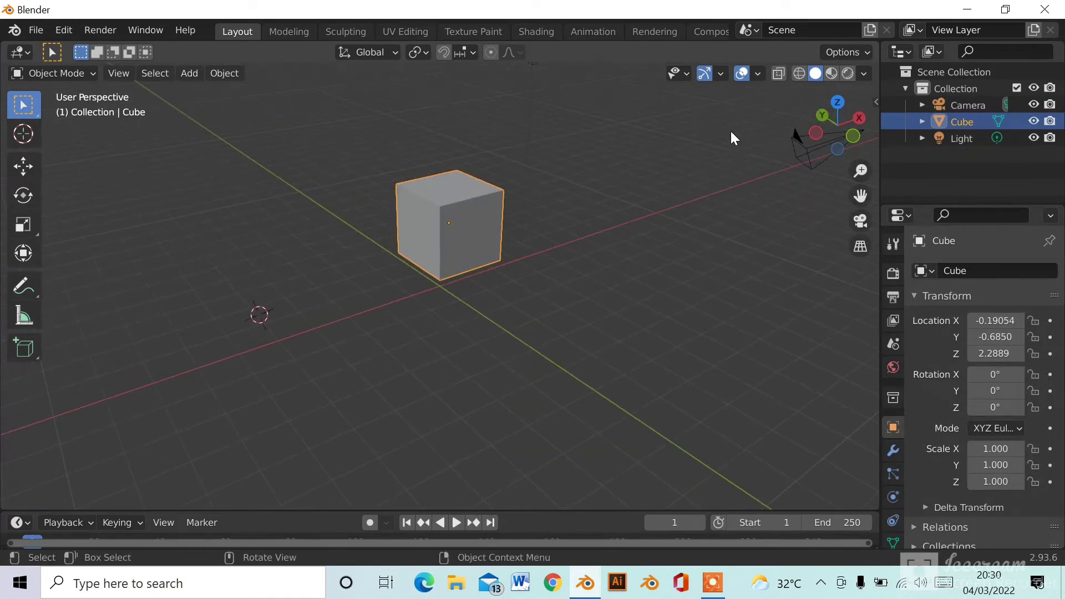
pyautogui.click(824, 118)
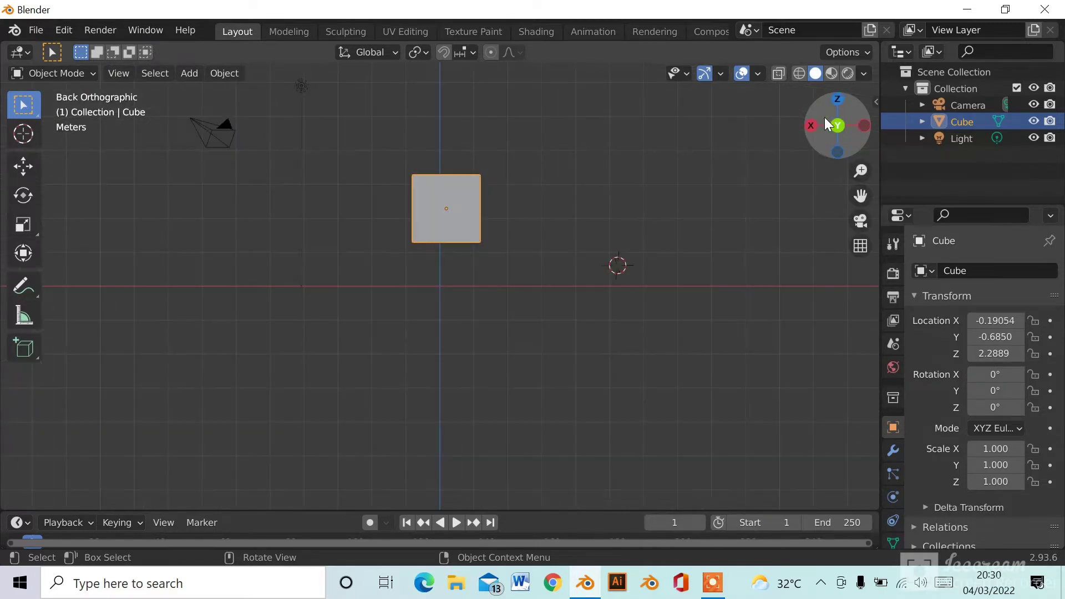
pyautogui.click(838, 127)
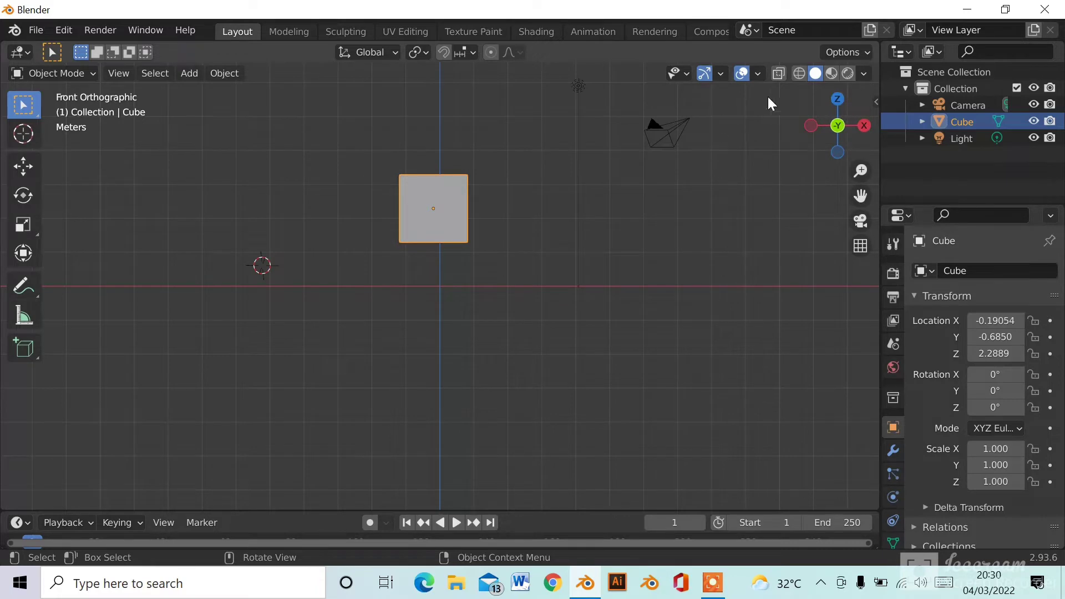
# - View the cube in the right, top, front and left orthographic views
pyautogui.click(864, 125)
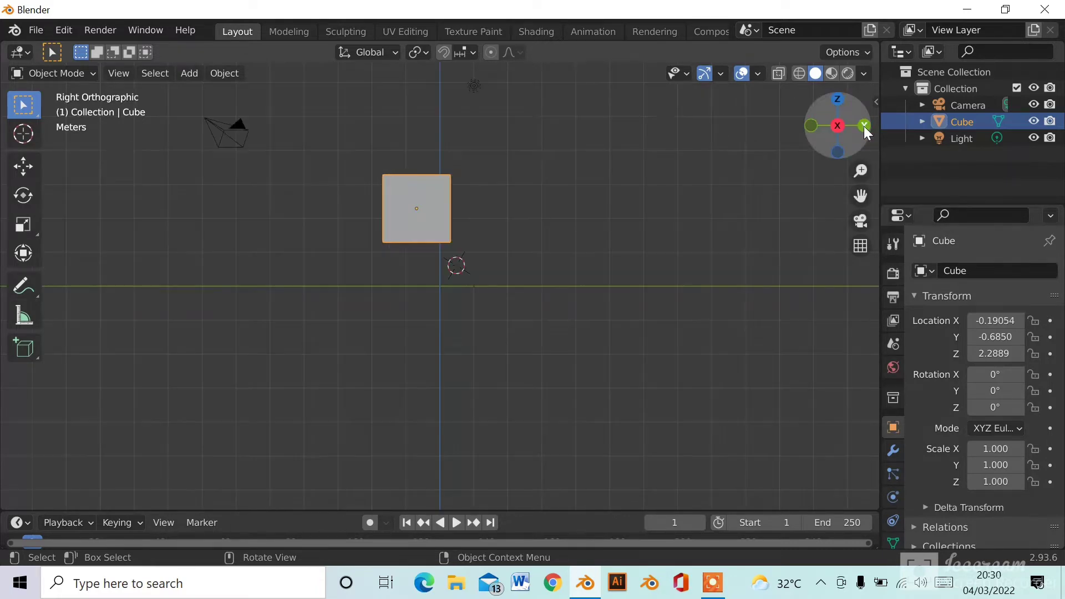
pyautogui.click(838, 99)
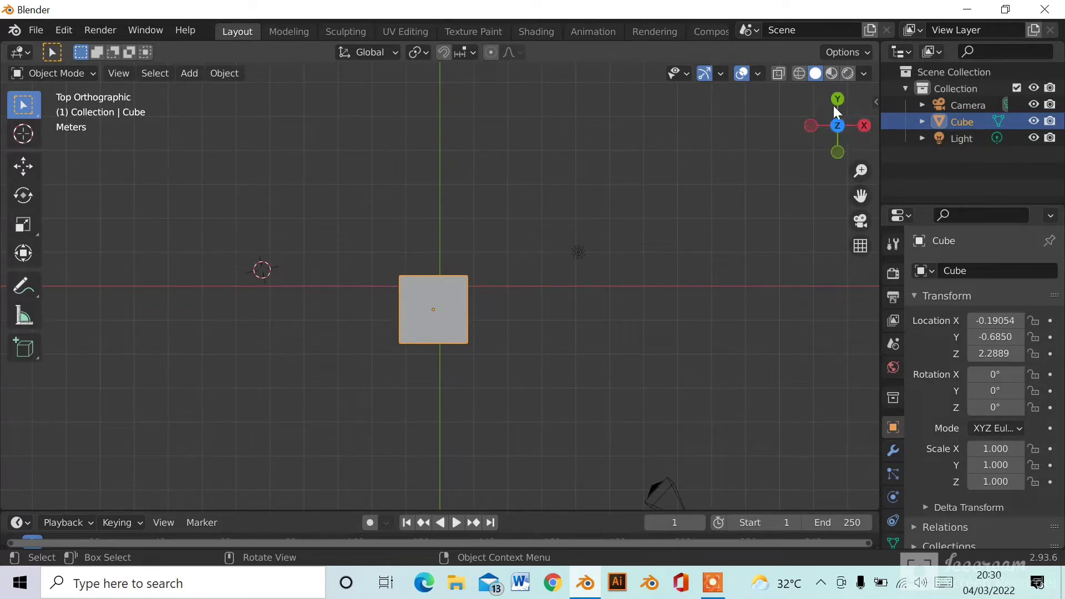
pyautogui.moveTo(424, 321); pyautogui.dragTo(819, 127, button='middle')
pyautogui.scroll(2, 405, 234)
pyautogui.click(835, 136)
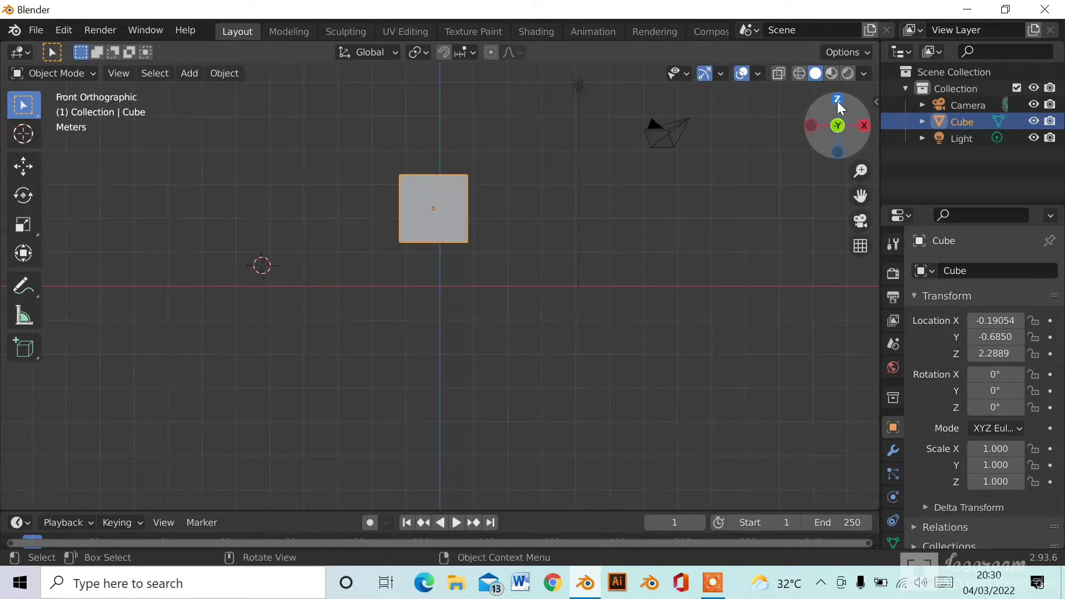
pyautogui.click(837, 101)
pyautogui.click(859, 125)
pyautogui.click(835, 128)
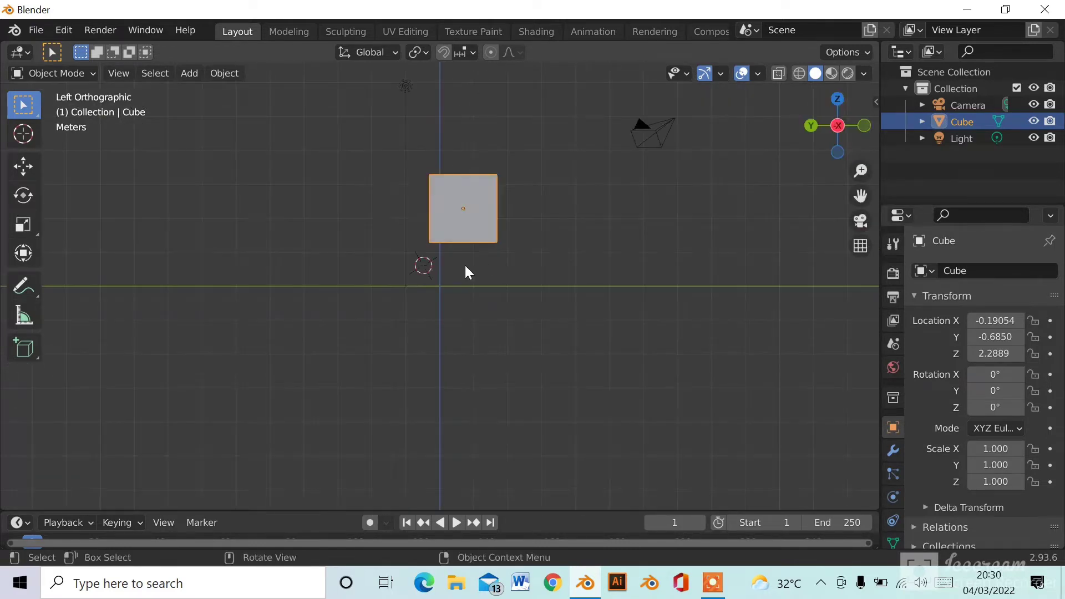
# - Box-select the cube, camera and light in the front orthographic view and delete all three
pyautogui.click(381, 268)
pyautogui.scroll(-3, 410, 280)
pyautogui.moveTo(411, 280); pyautogui.dragTo(571, 294, button='middle')
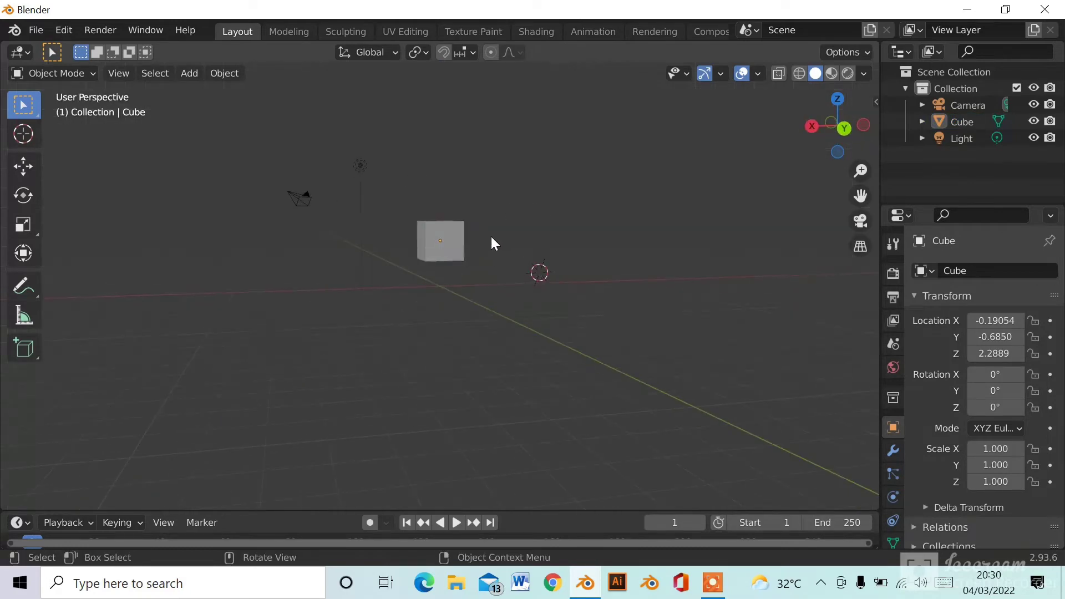
pyautogui.moveTo(492, 240); pyautogui.dragTo(411, 281, button='middle')
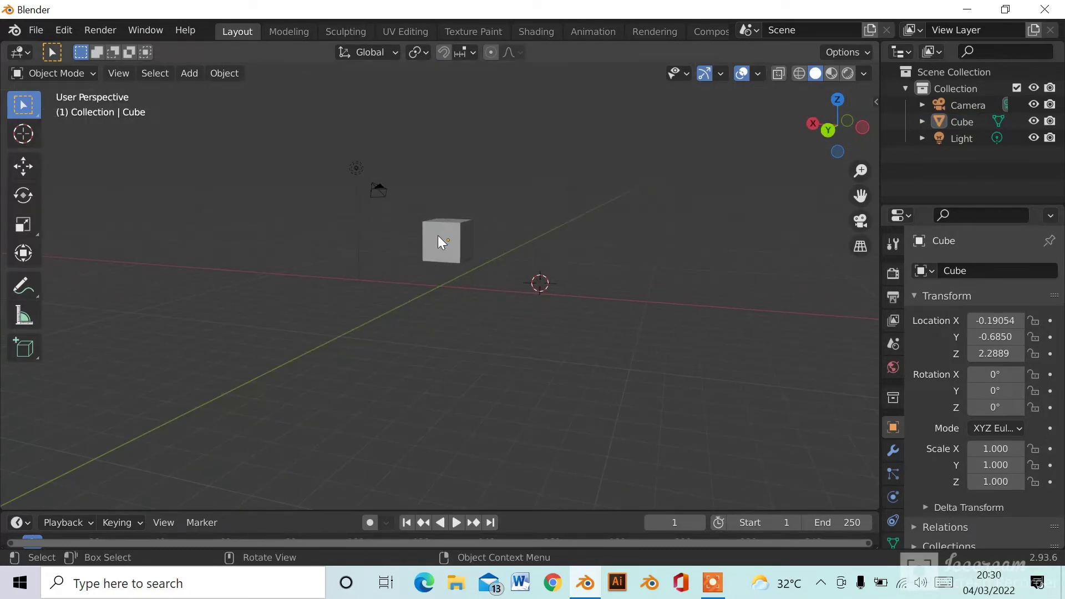
pyautogui.press('KP_1')
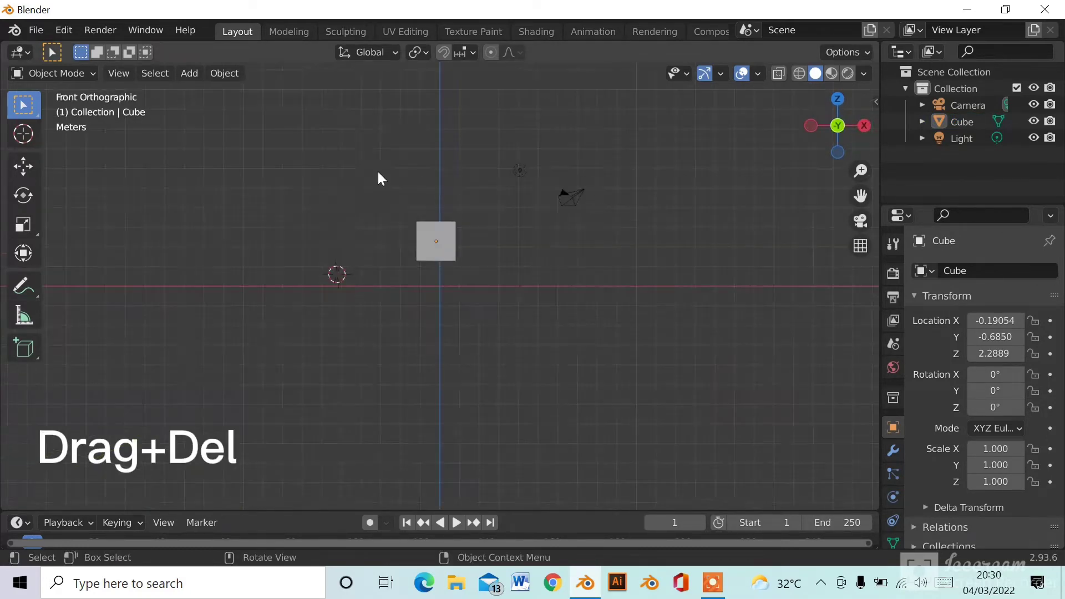
pyautogui.moveTo(269, 116); pyautogui.dragTo(597, 271)
pyautogui.press('Delete')
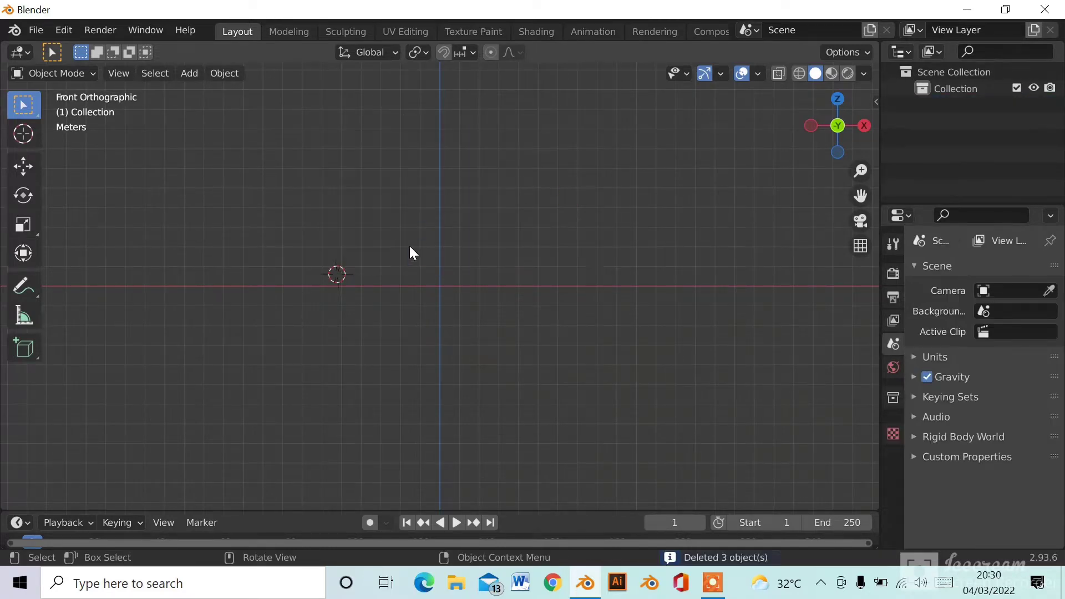
# - Add a cube mesh to the emptied scene
pyautogui.hotkey('shift', 'a')
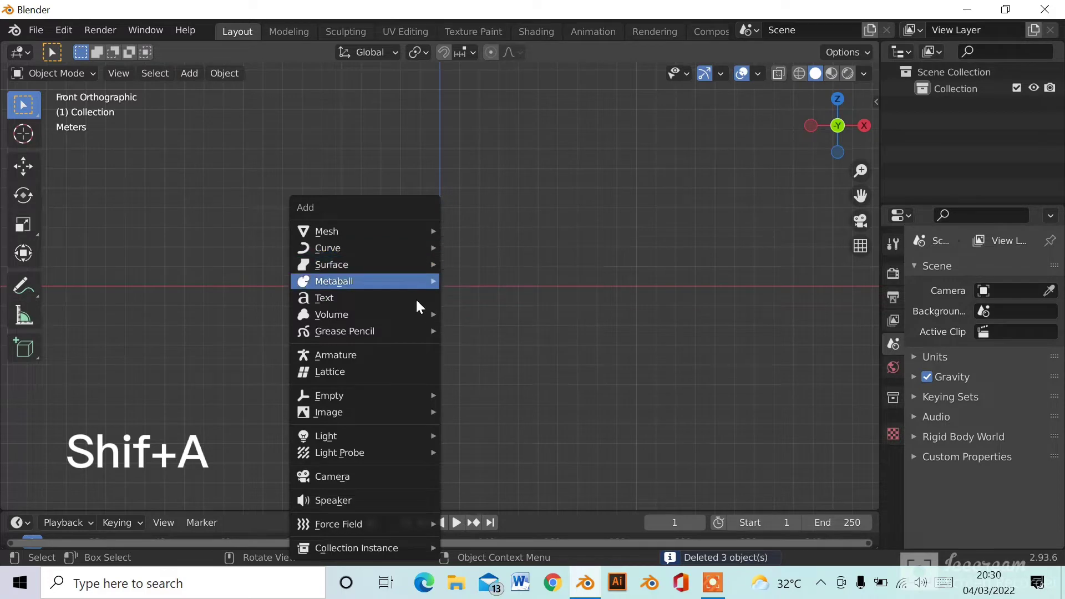
pyautogui.moveTo(427, 234)
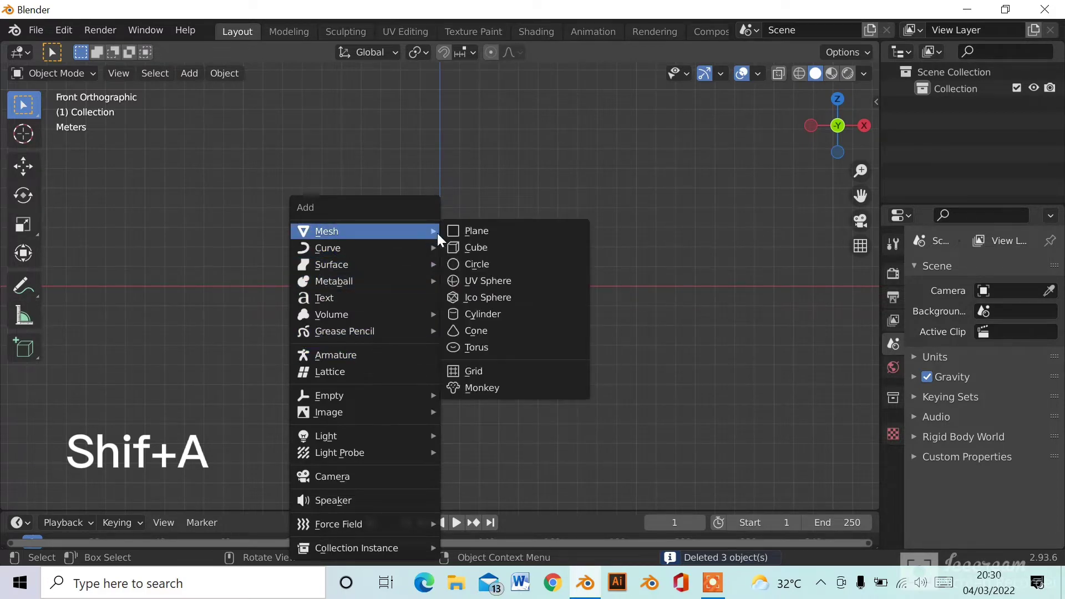
pyautogui.click(484, 249)
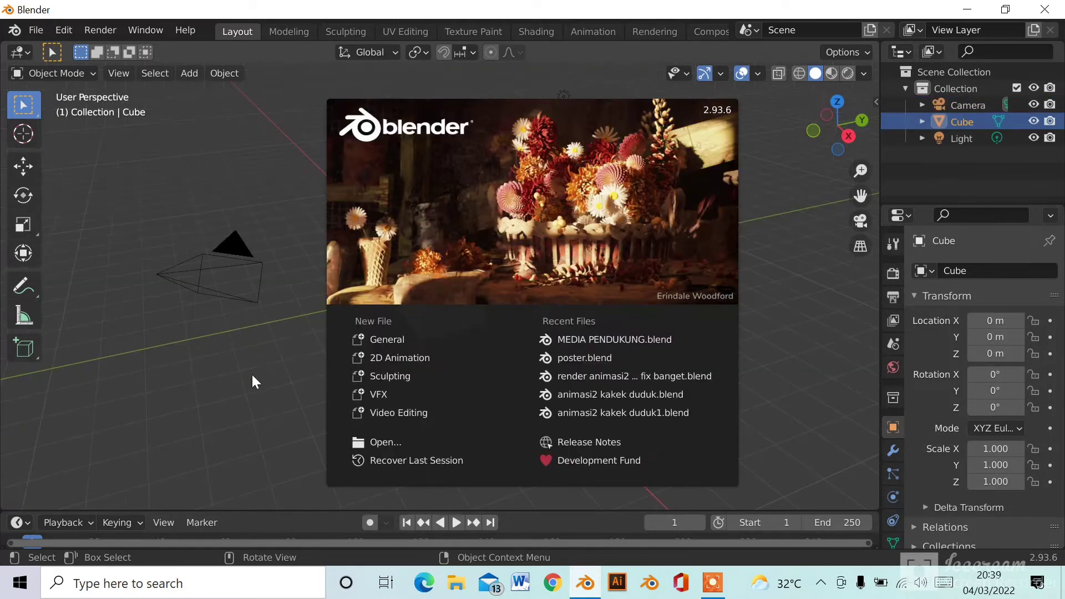
# - Dismiss the splash screen, then box-select the new scene's default cube, camera and light in front view and delete them
pyautogui.click(269, 387)
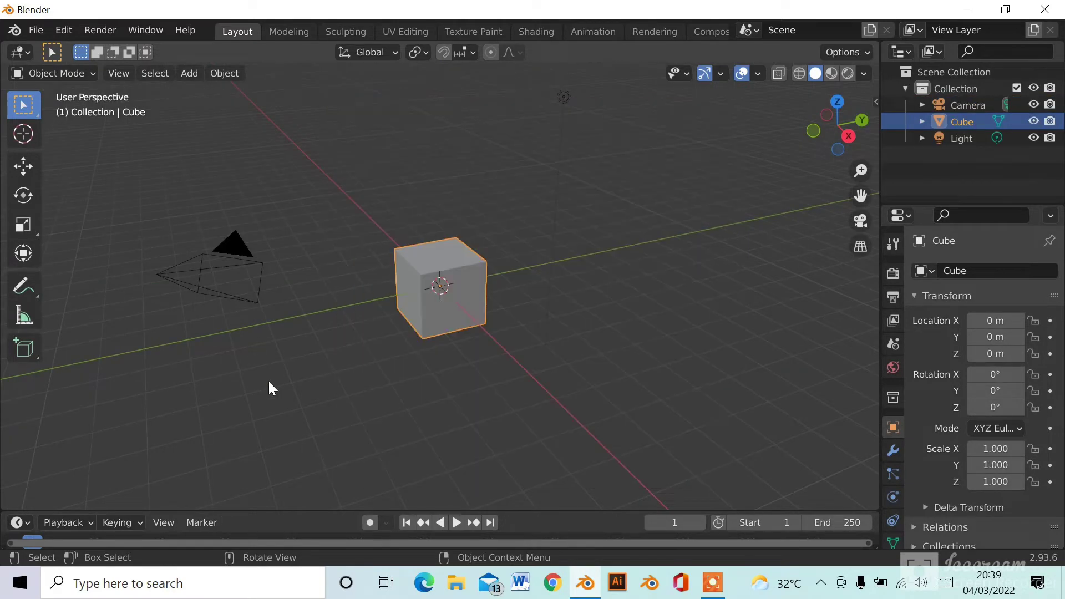
pyautogui.moveTo(468, 318); pyautogui.dragTo(586, 310, button='middle')
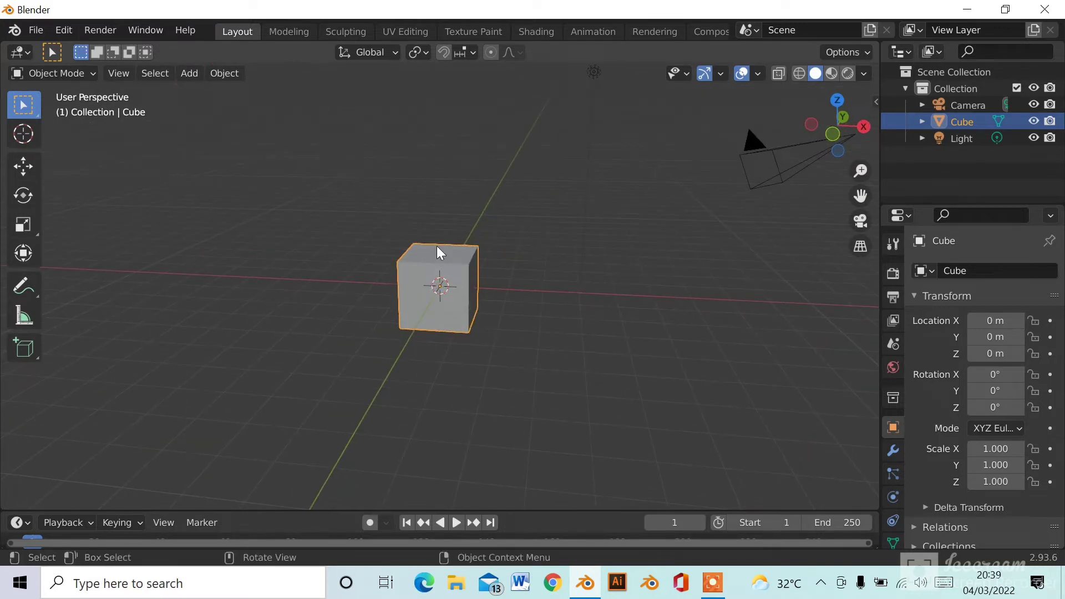
pyautogui.moveTo(438, 245); pyautogui.dragTo(451, 213, button='middle')
pyautogui.press('KP_1')
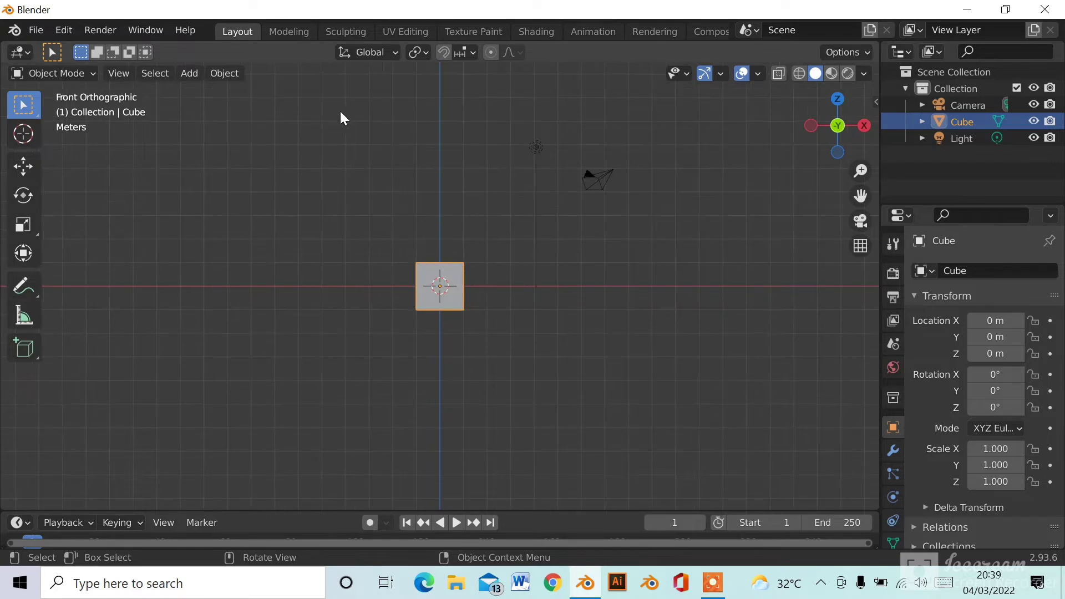
pyautogui.moveTo(340, 111); pyautogui.dragTo(701, 272)
pyautogui.press('Delete')
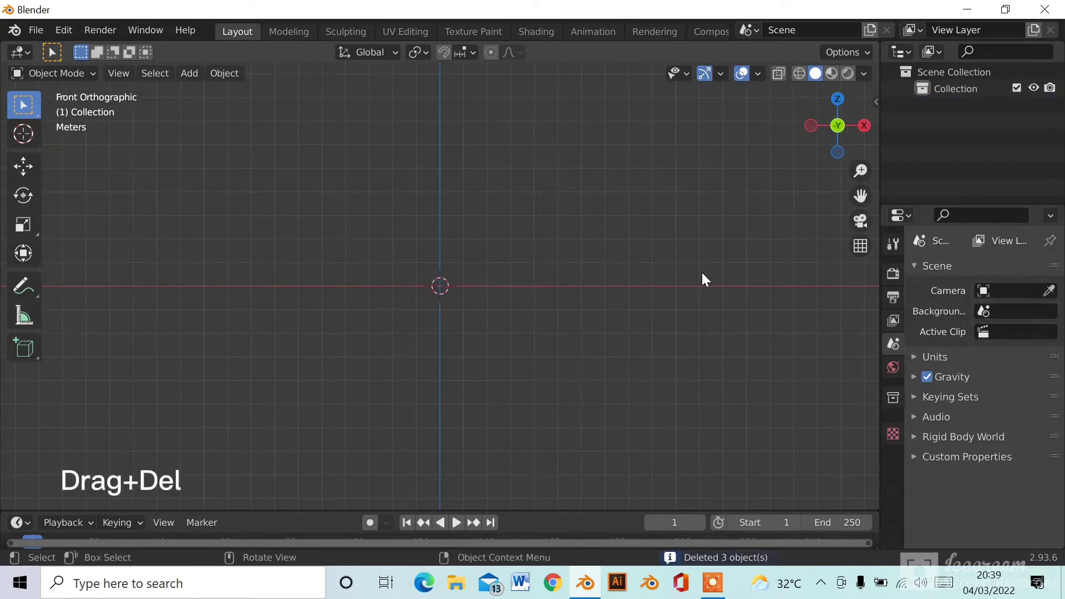
# - Add a cube mesh at the origin of the empty scene, seen in perspective
pyautogui.moveTo(517, 265); pyautogui.dragTo(571, 317, button='middle')
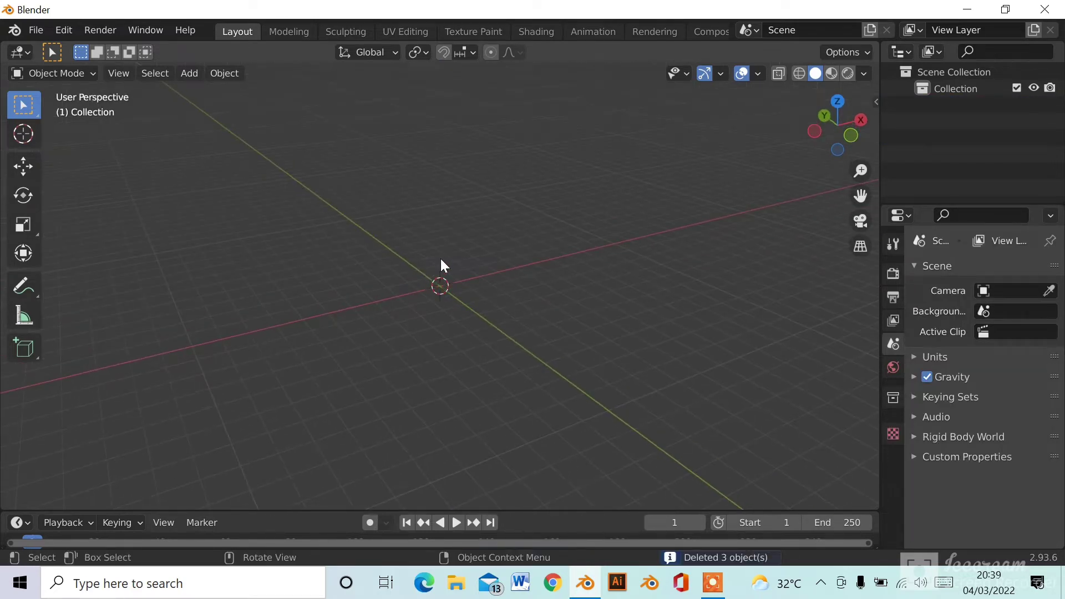
pyautogui.moveTo(440, 266); pyautogui.dragTo(495, 288, button='middle')
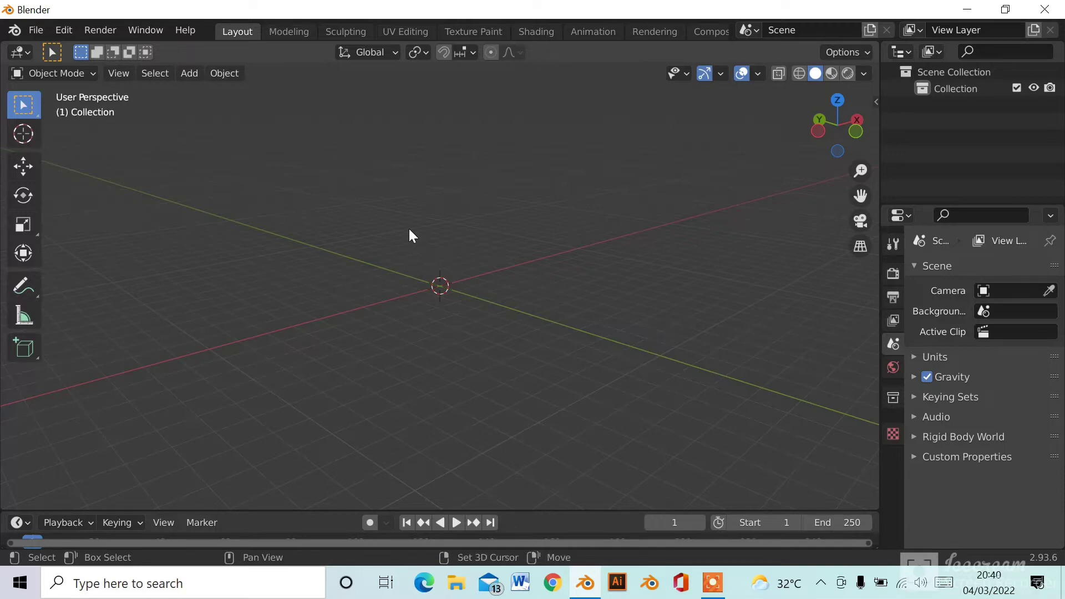
pyautogui.hotkey('shift', 'a')
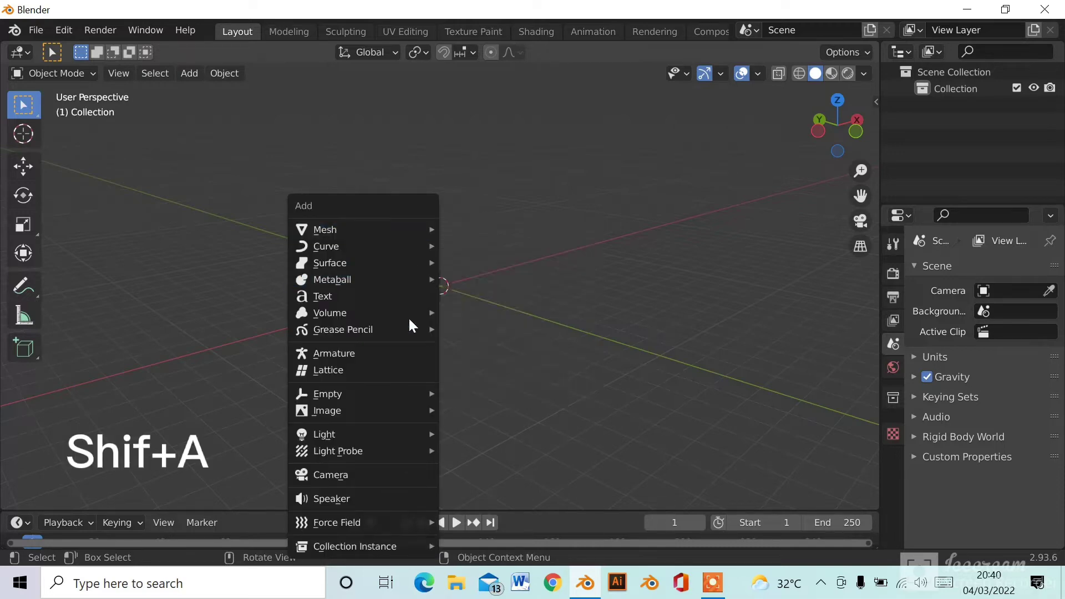
pyautogui.moveTo(403, 230)
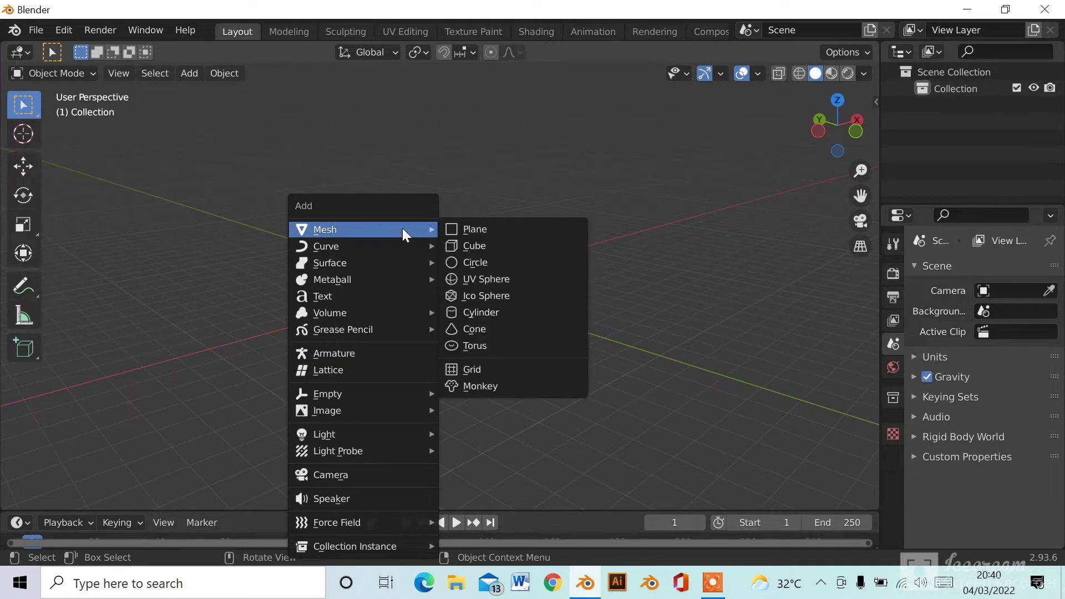
pyautogui.click(483, 251)
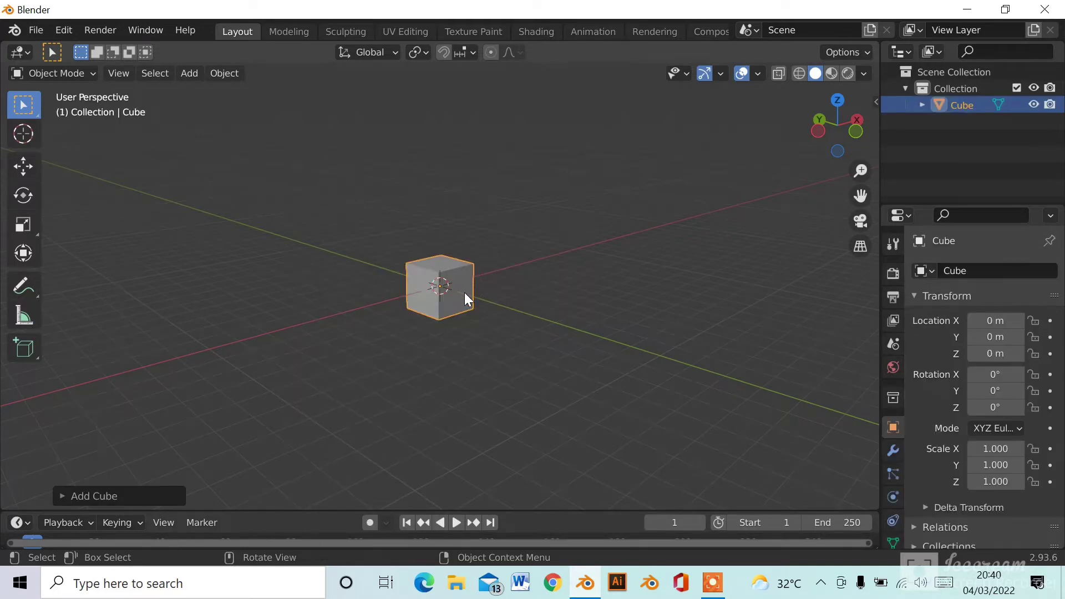
# - Move the cube up along the Z axis to about 6.17 m
pyautogui.moveTo(405, 315); pyautogui.dragTo(461, 274, button='middle')
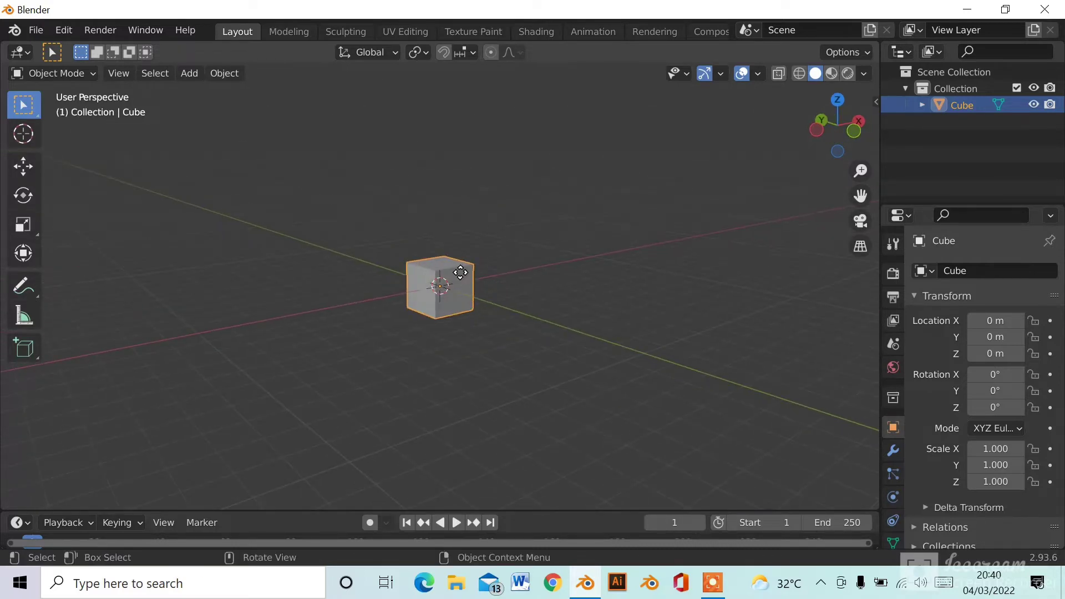
pyautogui.press('g')
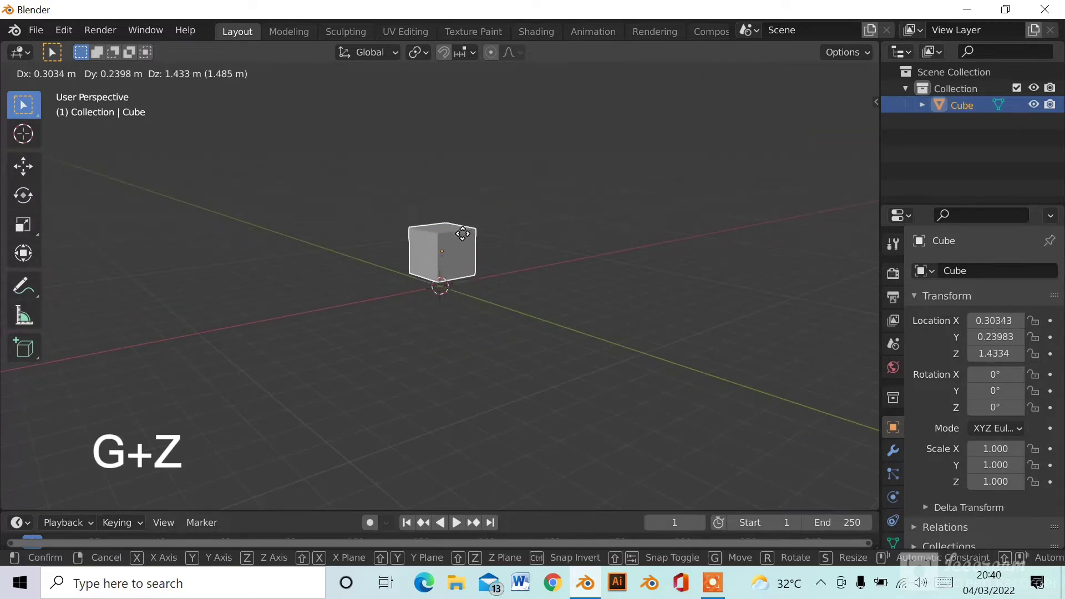
pyautogui.press('z')
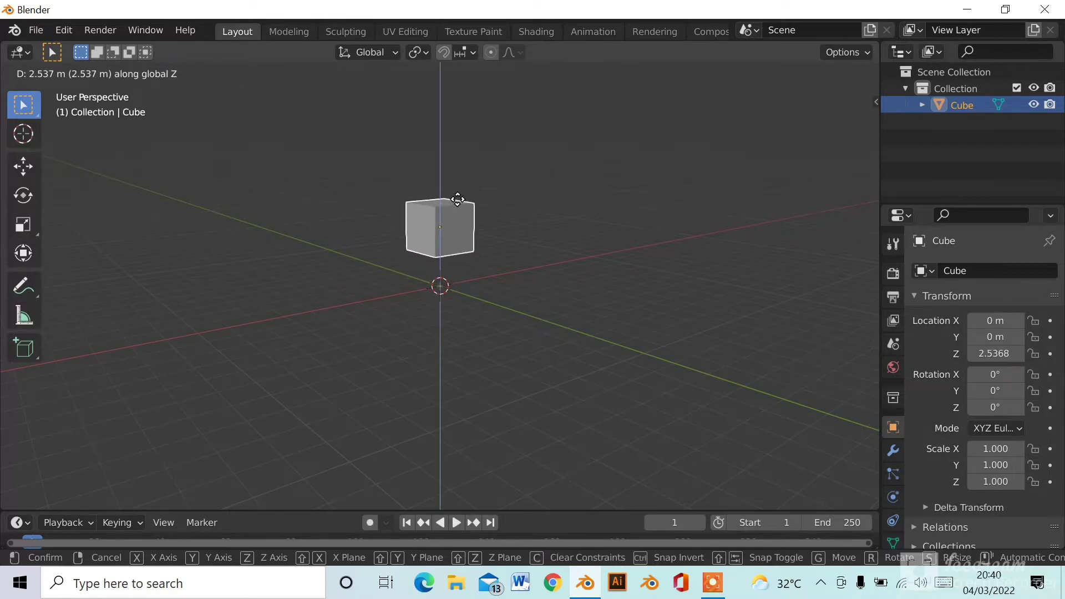
pyautogui.click(468, 164)
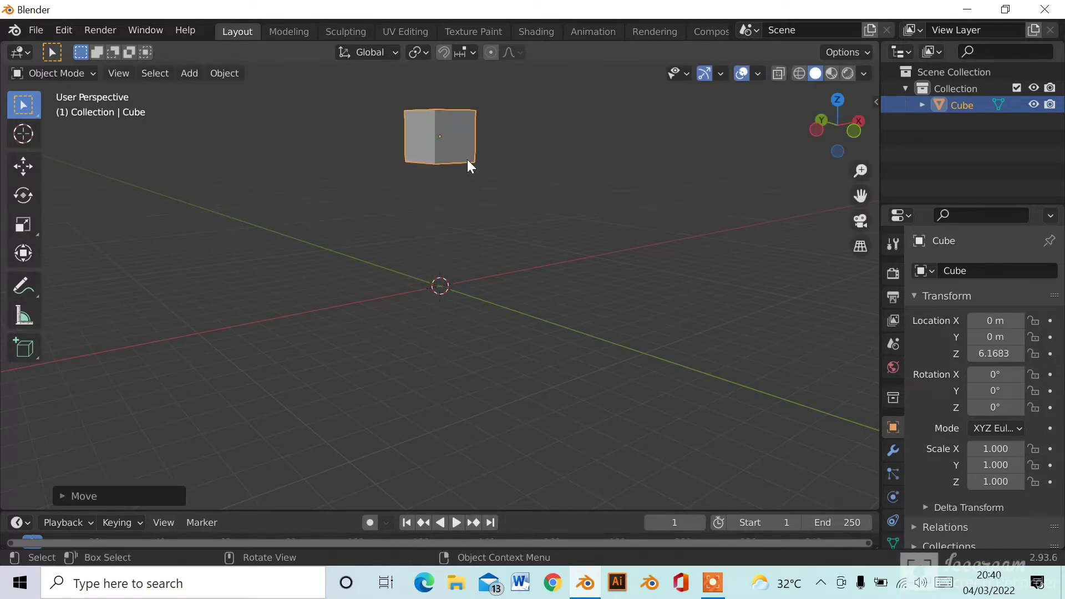
# - Flatten the cube along Z and enlarge it uniformly to a scale of about X 2.733, Y 2.733, Z 0.370
pyautogui.click(490, 181)
pyautogui.moveTo(490, 181); pyautogui.dragTo(409, 184, button='middle')
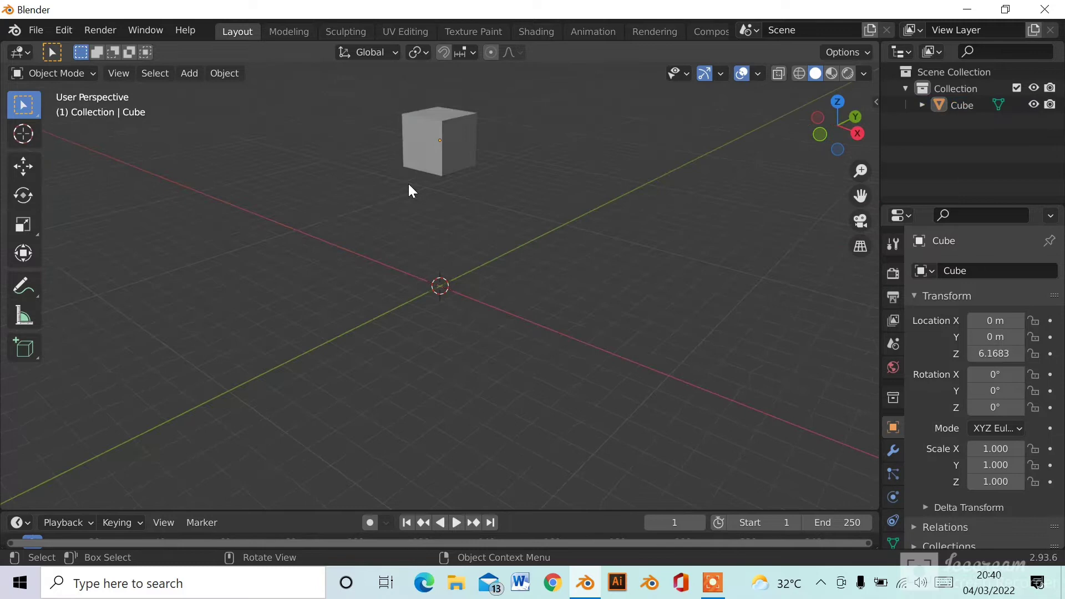
pyautogui.click(463, 142)
pyautogui.moveTo(481, 149); pyautogui.dragTo(532, 169, button='middle')
pyautogui.press('s')
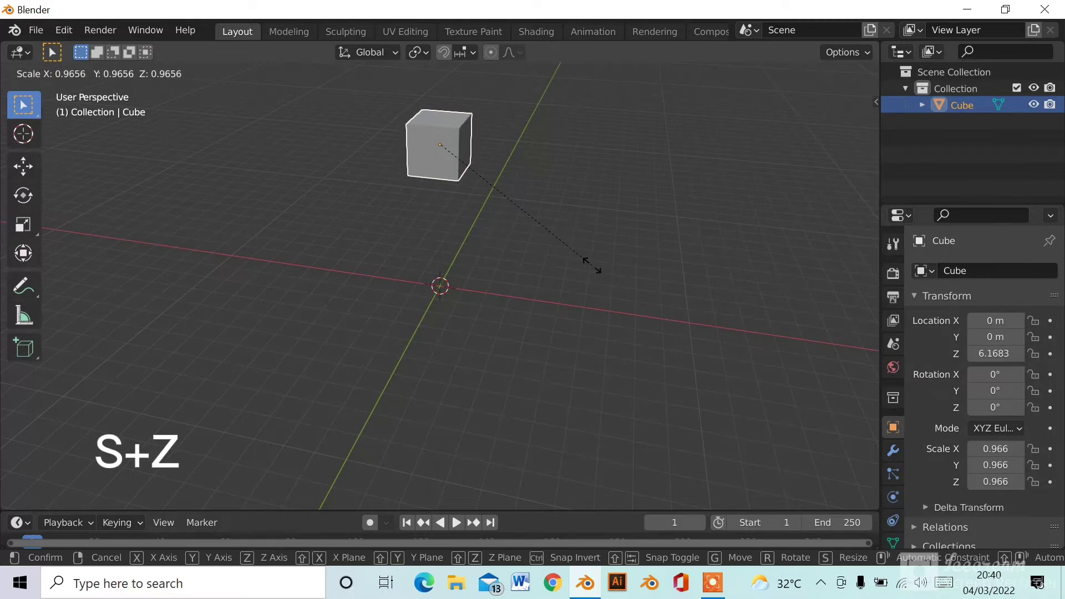
pyautogui.press('z')
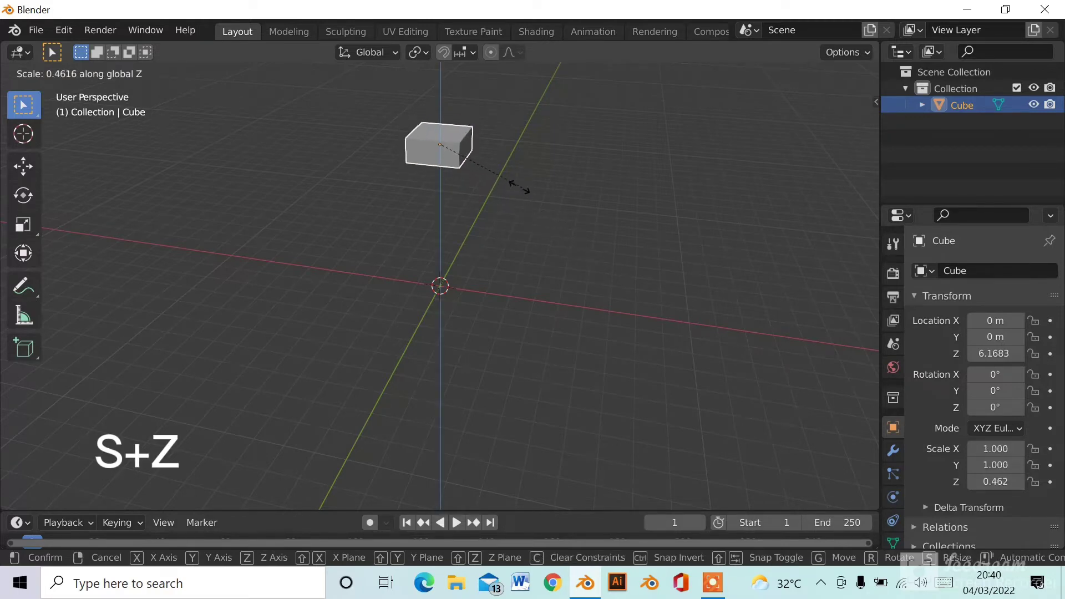
pyautogui.click(471, 151)
pyautogui.press('s')
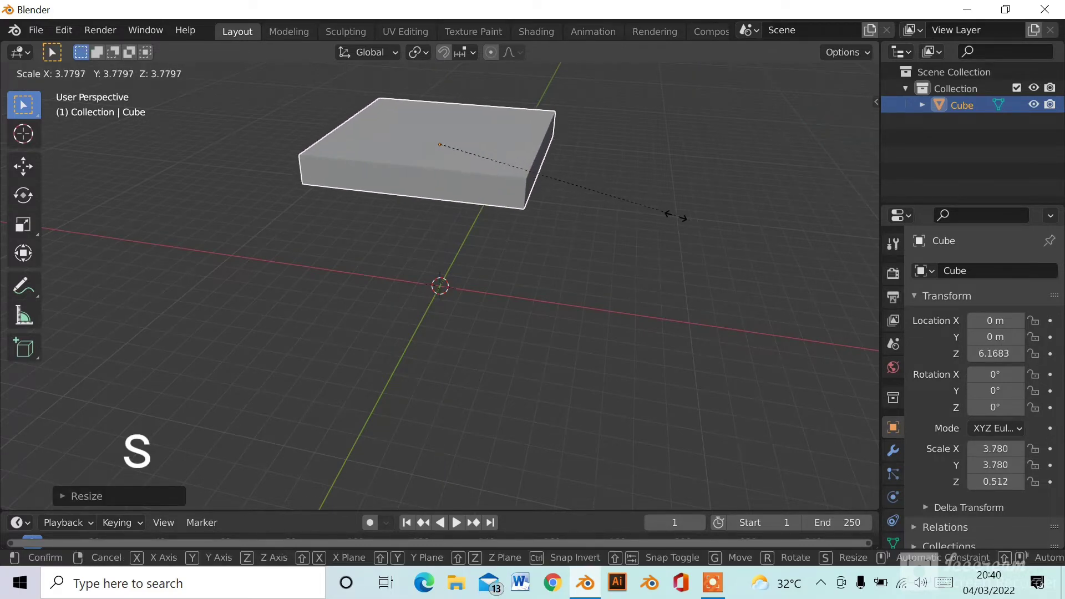
pyautogui.click(535, 204)
# - Thin the slab along the Z axis to a Z scale of about 0.134
pyautogui.moveTo(535, 204); pyautogui.dragTo(583, 211, button='middle')
pyautogui.press('s')
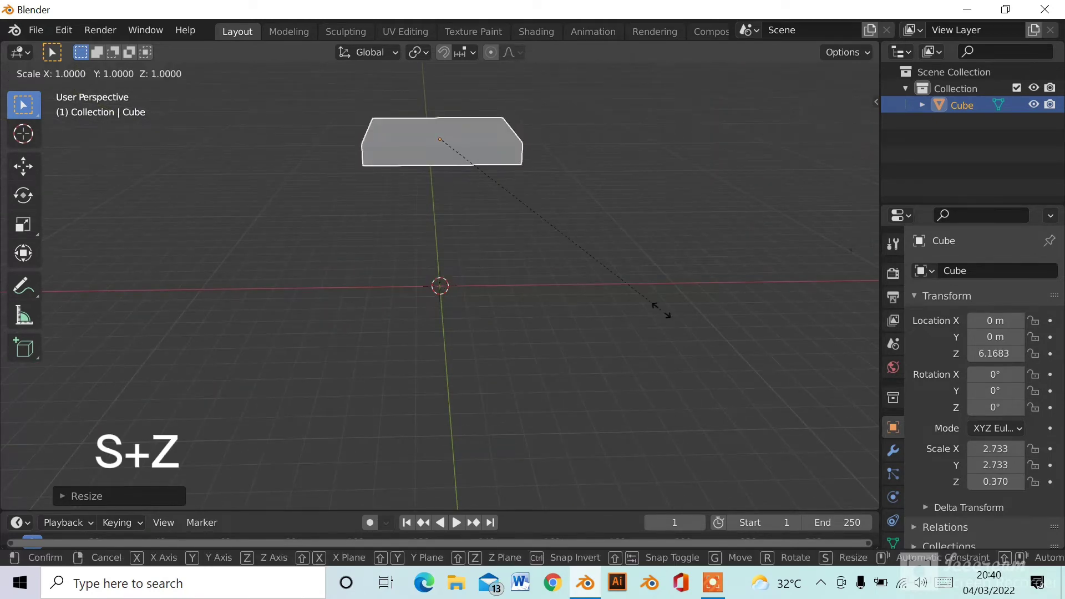
pyautogui.press('z')
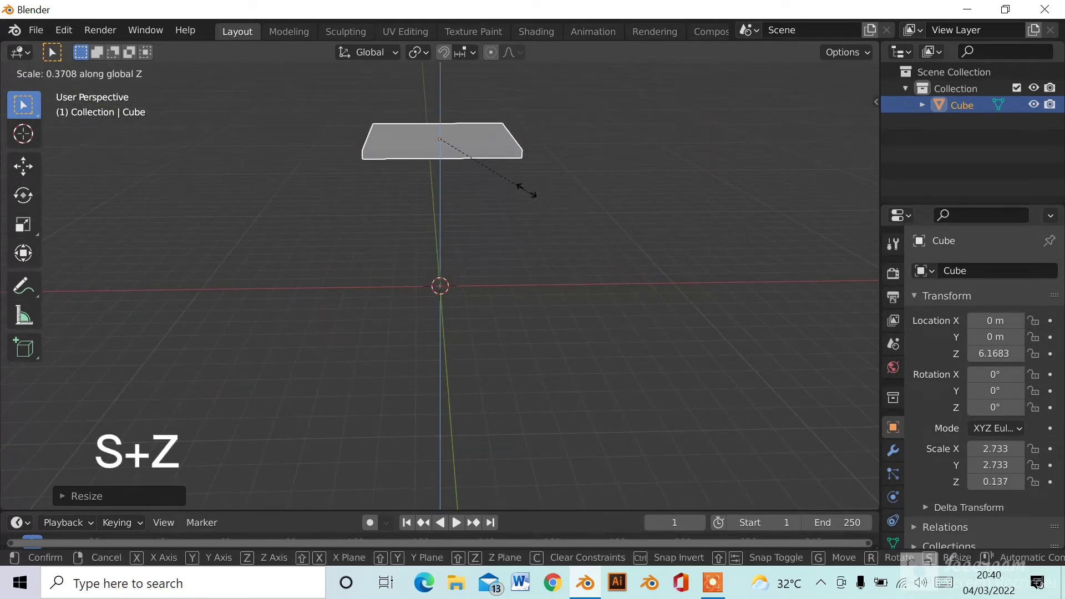
pyautogui.click(528, 190)
# - Lower the thin slab along the Z axis to about 5.42 m
pyautogui.moveTo(483, 167); pyautogui.dragTo(467, 145, button='middle')
pyautogui.press('g')
pyautogui.press('z')
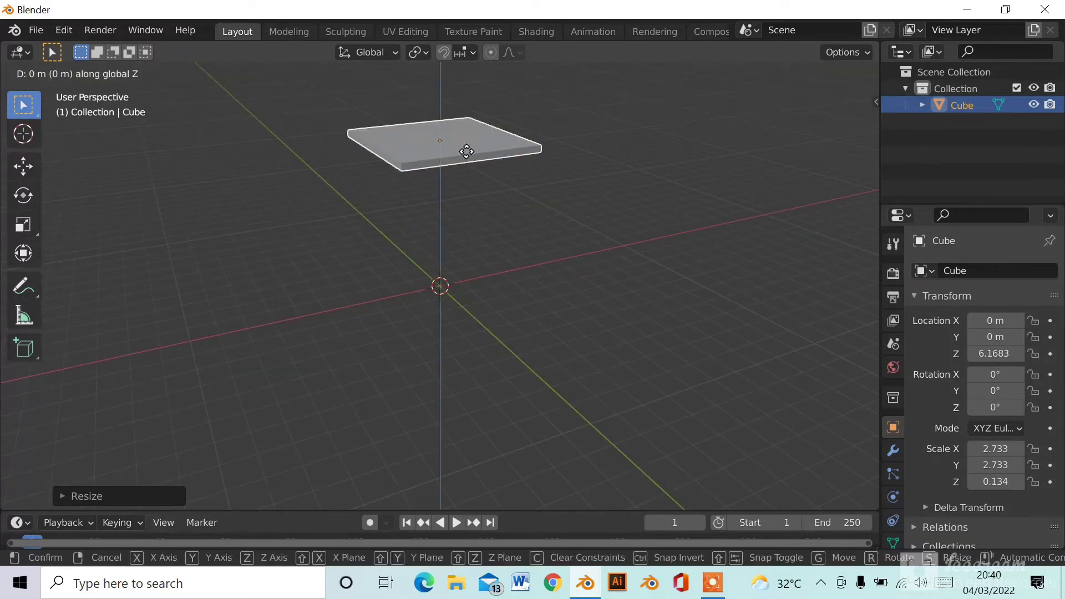
pyautogui.click(517, 219)
# - Stretch the slab along the X axis to an X scale of about 4.53, viewed from above
pyautogui.moveTo(519, 222); pyautogui.dragTo(506, 331, button='middle')
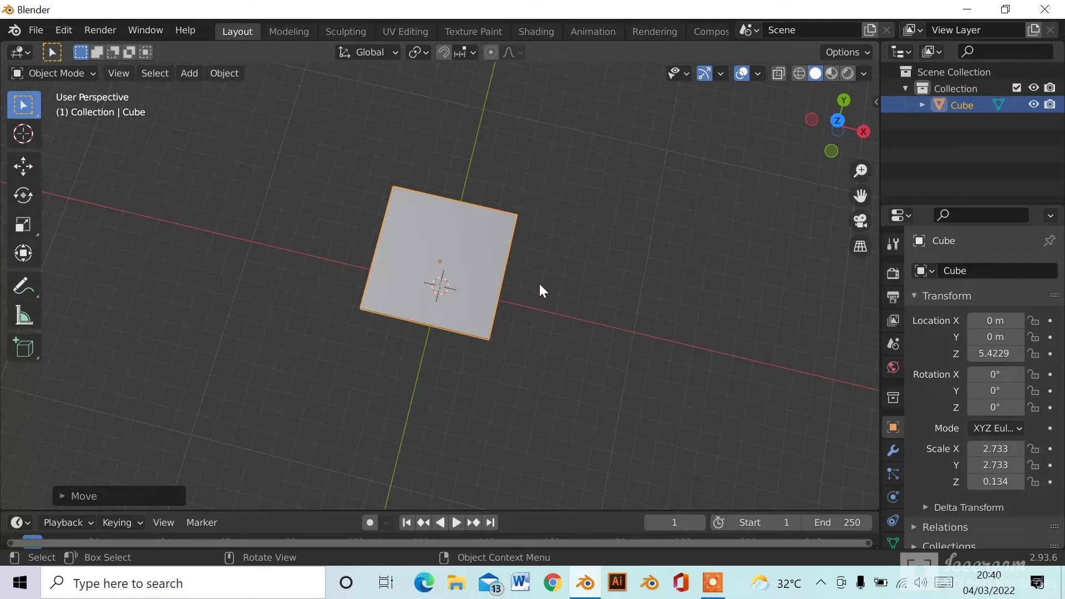
pyautogui.press('s')
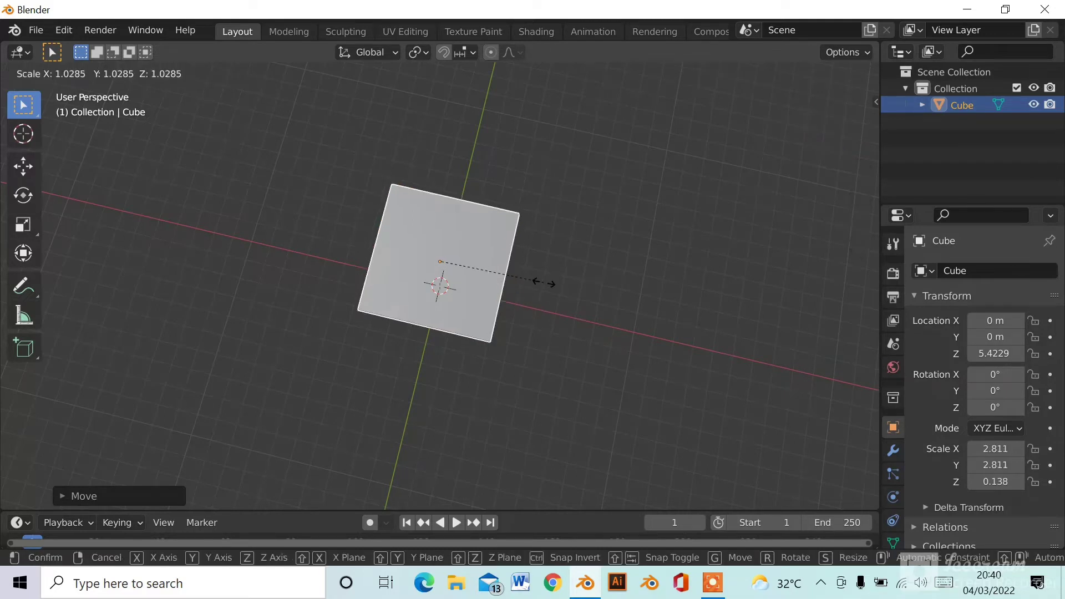
pyautogui.press('x')
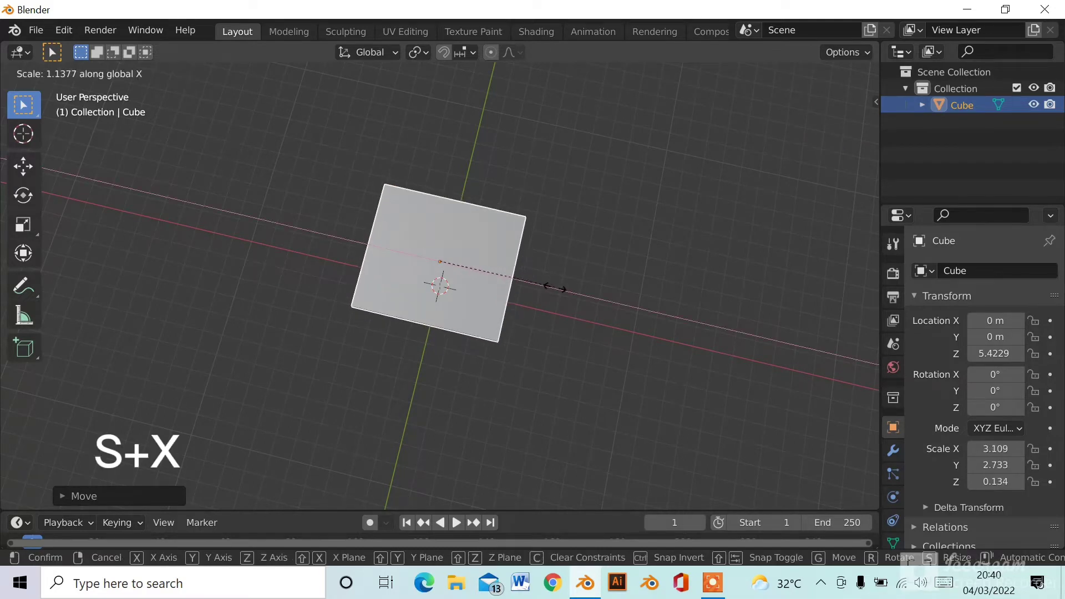
pyautogui.click(555, 316)
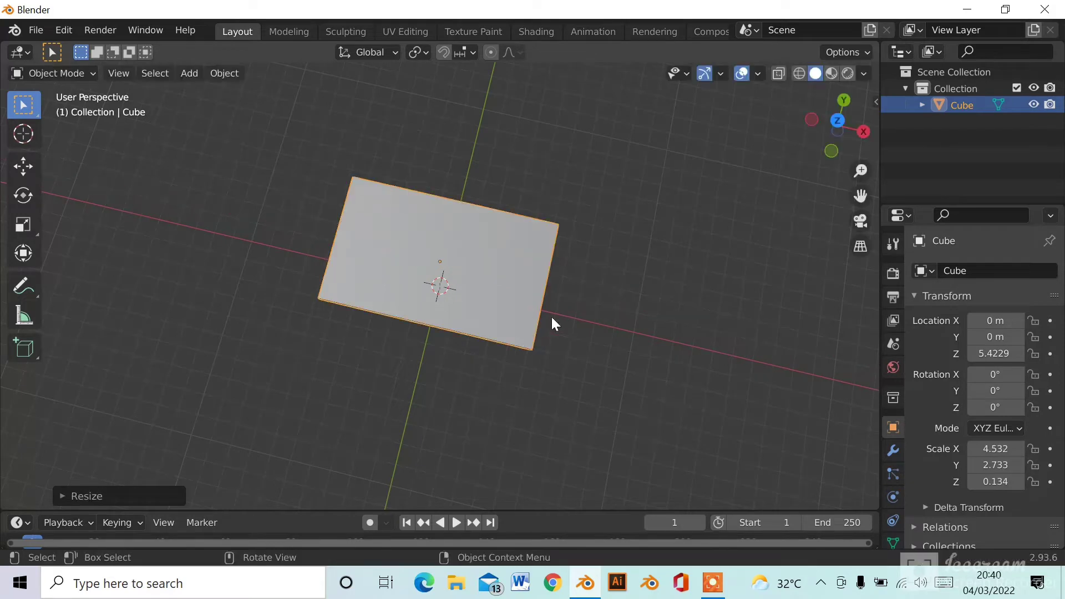
# - Switch the stretched slab from Object Mode to Edit Mode
pyautogui.moveTo(552, 317); pyautogui.dragTo(532, 206, button='middle')
pyautogui.scroll(2, 376, 225)
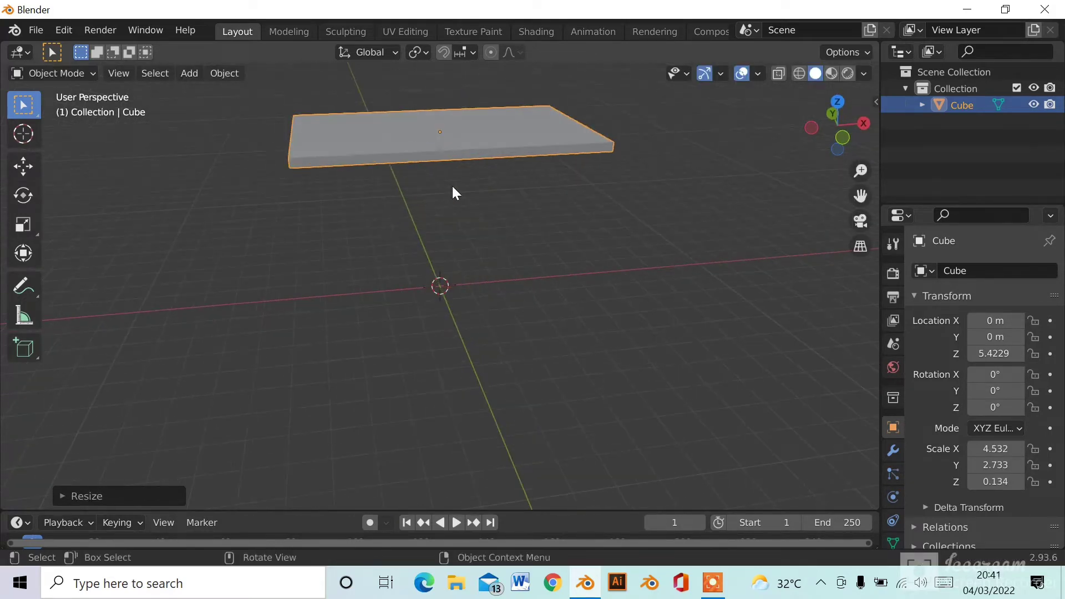
pyautogui.keyDown('shift'); pyautogui.moveTo(452, 185); pyautogui.dragTo(376, 341, button='middle'); pyautogui.keyUp('shift')
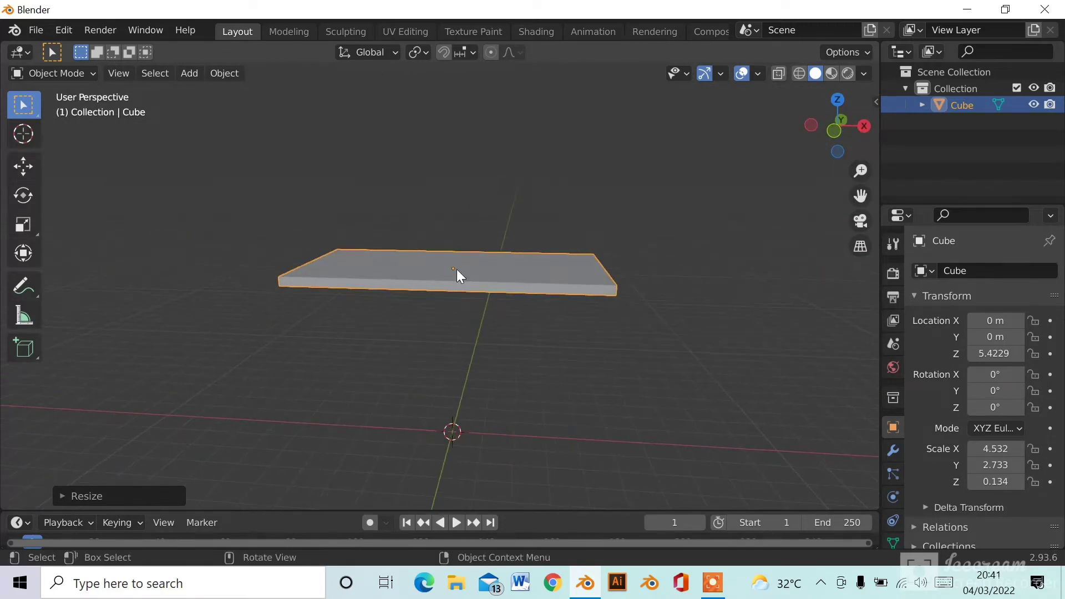
pyautogui.moveTo(465, 332); pyautogui.dragTo(459, 359, button='middle')
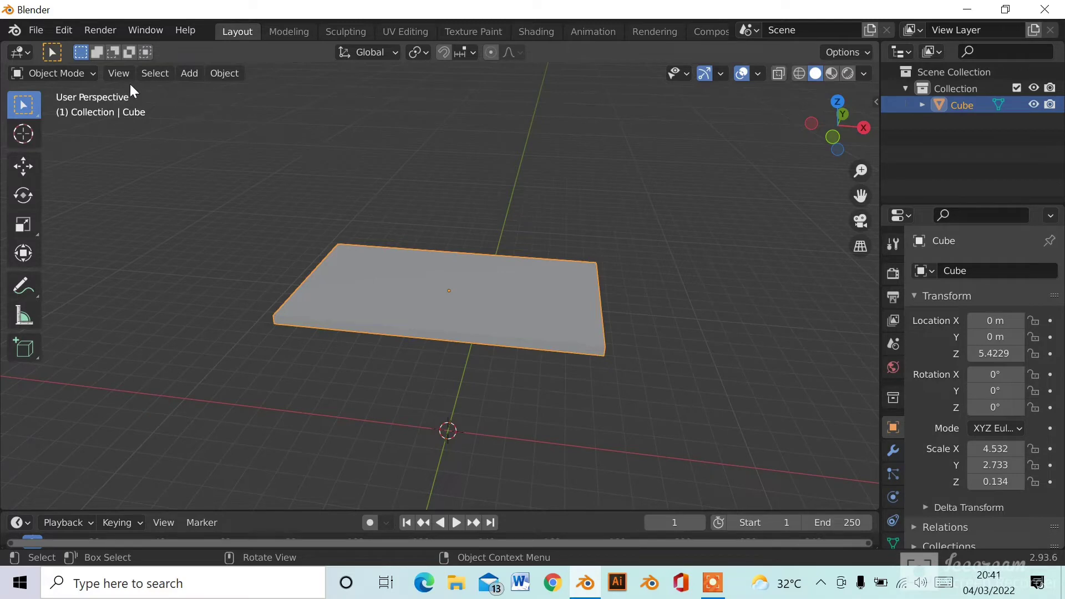
pyautogui.click(85, 76)
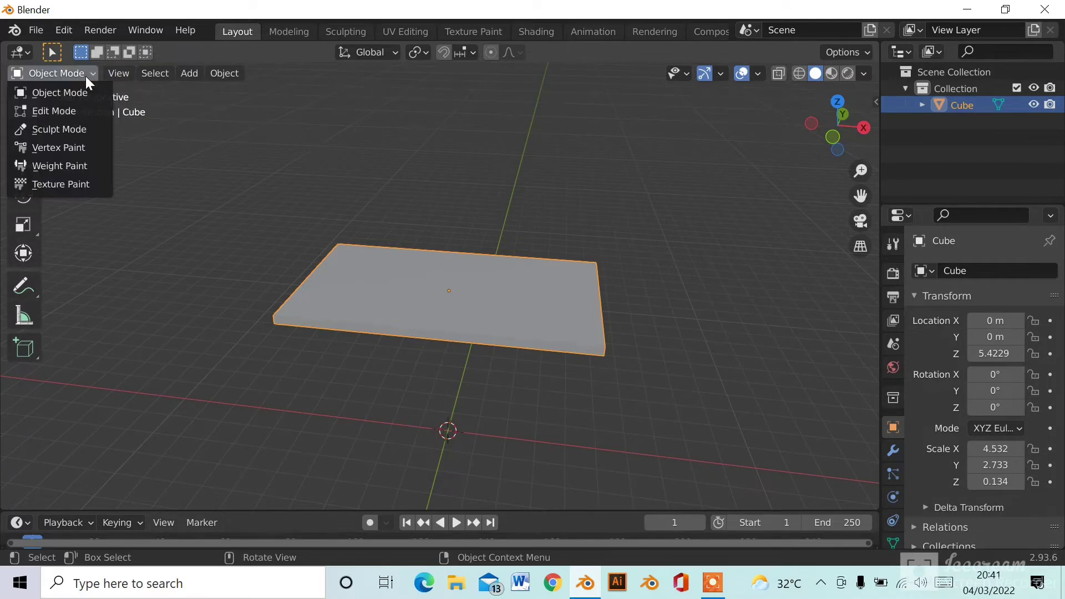
pyautogui.click(55, 111)
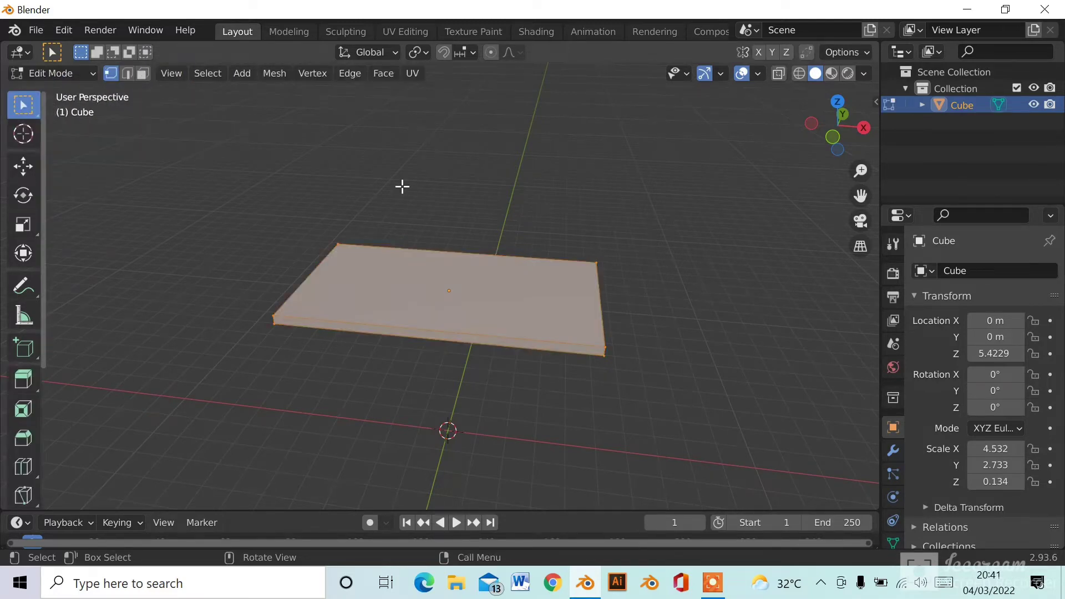
pyautogui.moveTo(575, 340); pyautogui.dragTo(610, 316, button='middle')
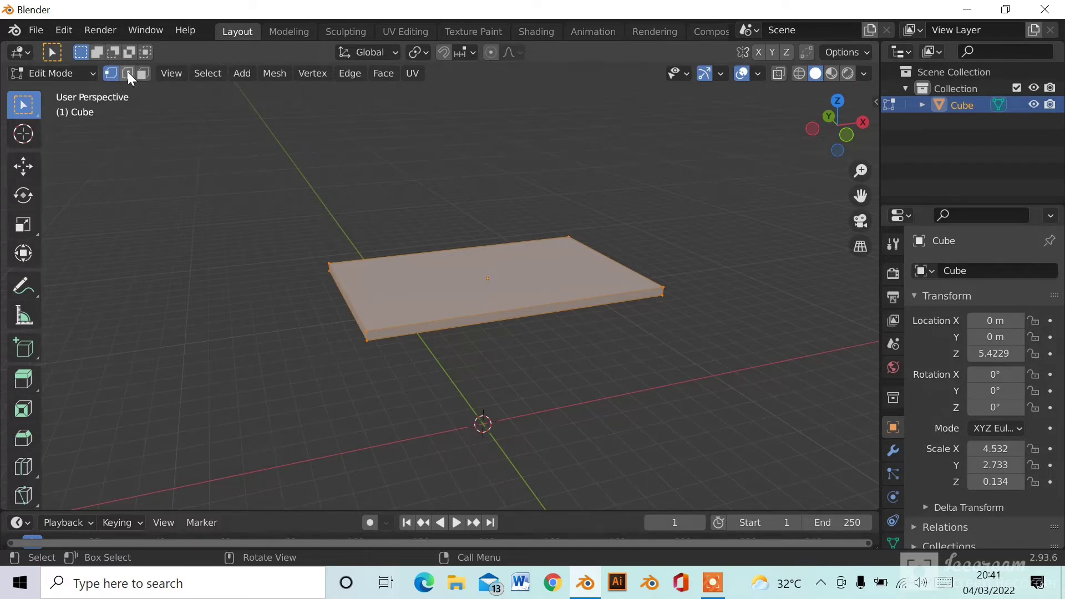
# - Demonstrate vertex selection by picking individual corner vertices of the slab one after another
pyautogui.click(128, 72)
pyautogui.click(111, 71)
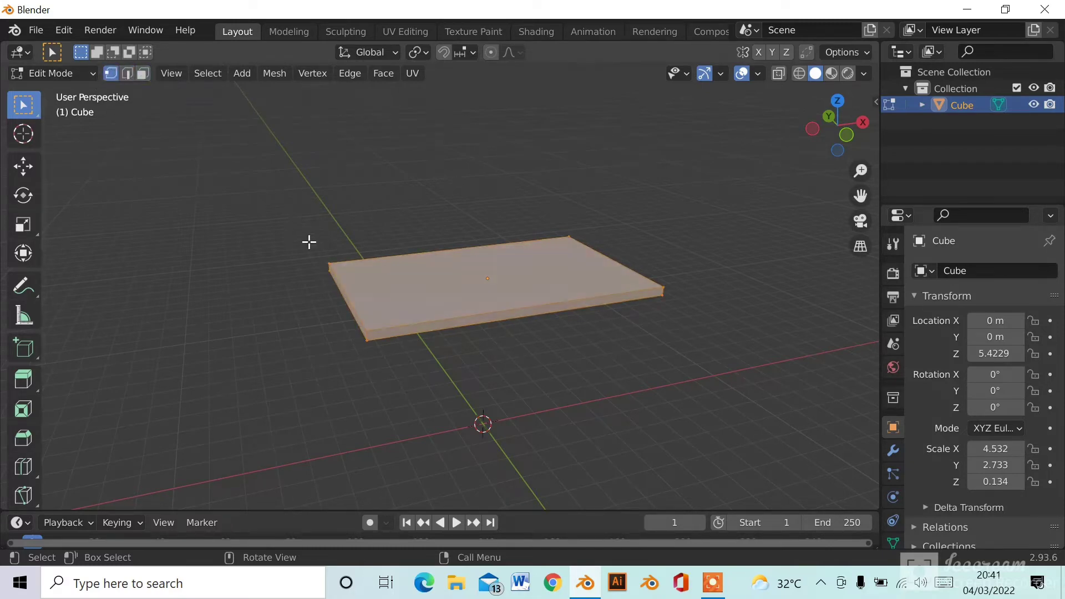
pyautogui.click(339, 272)
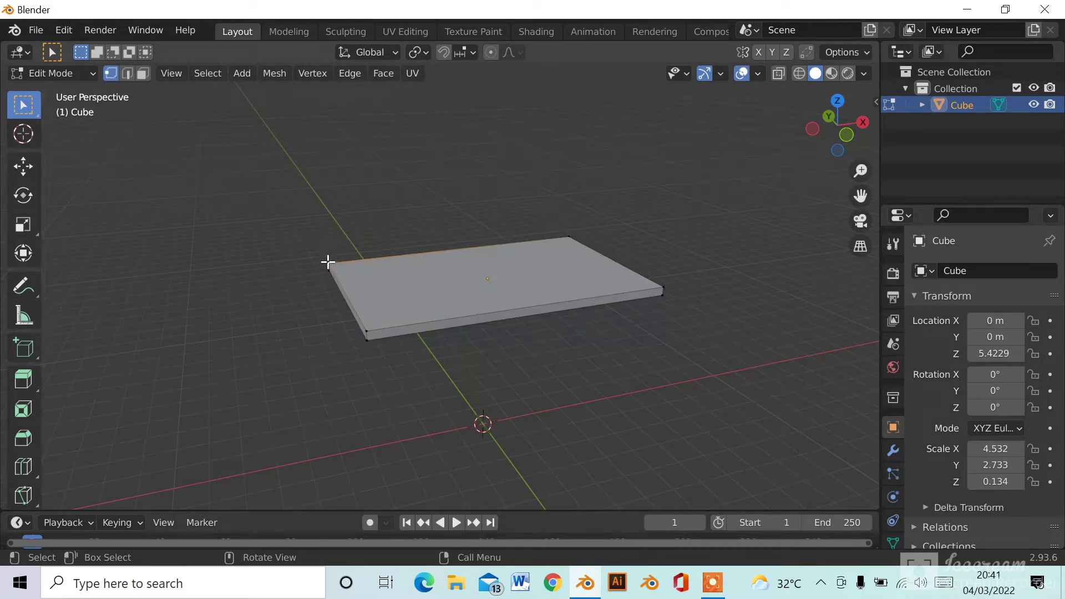
pyautogui.click(375, 332)
pyautogui.click(662, 289)
pyautogui.click(662, 298)
# - Demonstrate edge selection by picking the slab's long front edges and a short upper edge, one at a time
pyautogui.click(127, 76)
pyautogui.click(496, 311)
pyautogui.click(630, 272)
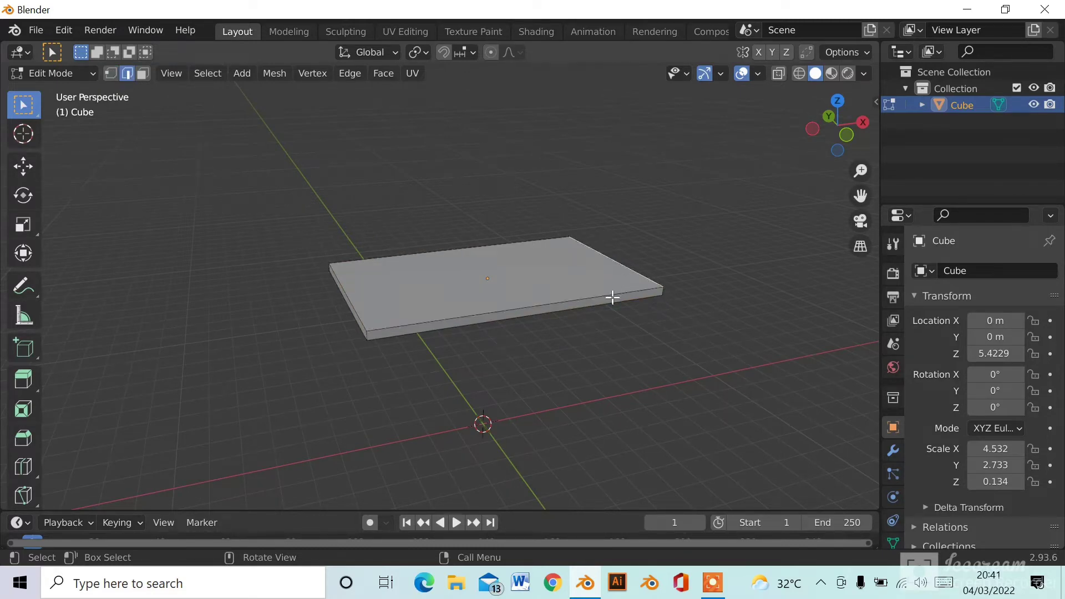
pyautogui.click(581, 302)
pyautogui.click(199, 145)
# - Demonstrate face selection by picking the slab's long front side face and its upper face
pyautogui.click(144, 75)
pyautogui.click(500, 314)
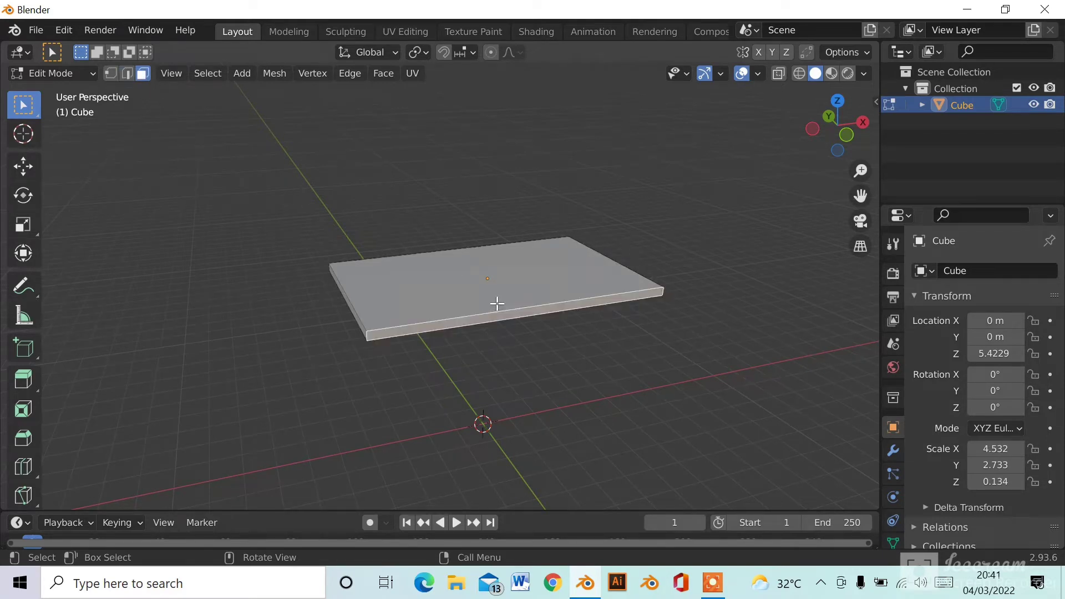
pyautogui.click(447, 300)
pyautogui.moveTo(353, 309); pyautogui.dragTo(527, 298, button='middle')
pyautogui.click(527, 306)
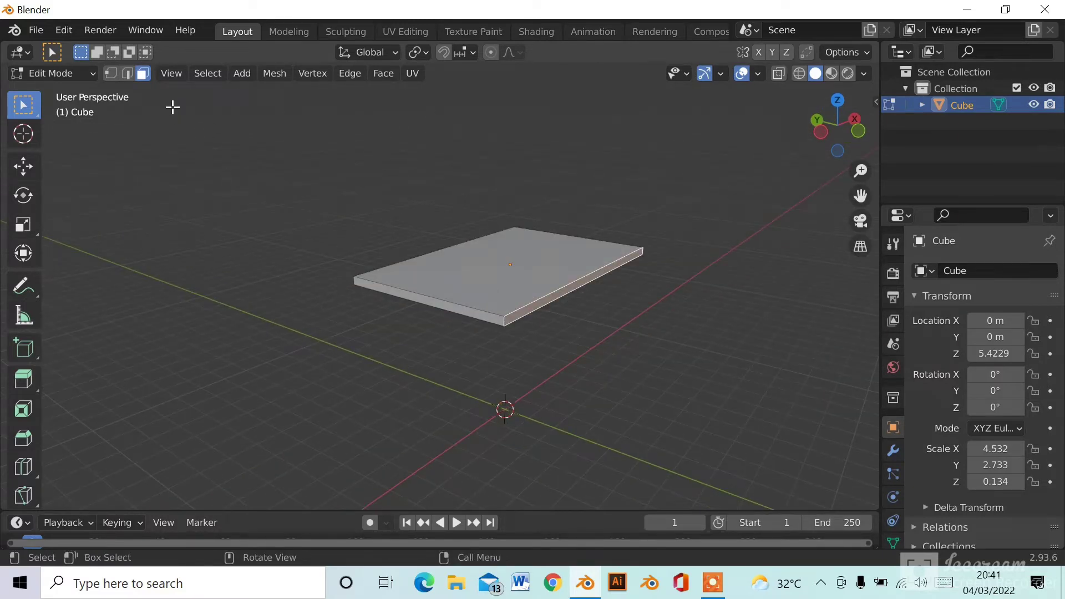
# - Try the Loop Cut tool with one cut across the middle of the slab, using edge selection mode
pyautogui.click(127, 74)
pyautogui.moveTo(322, 193); pyautogui.dragTo(369, 259, button='middle')
pyautogui.moveTo(504, 235); pyautogui.dragTo(219, 341, button='middle')
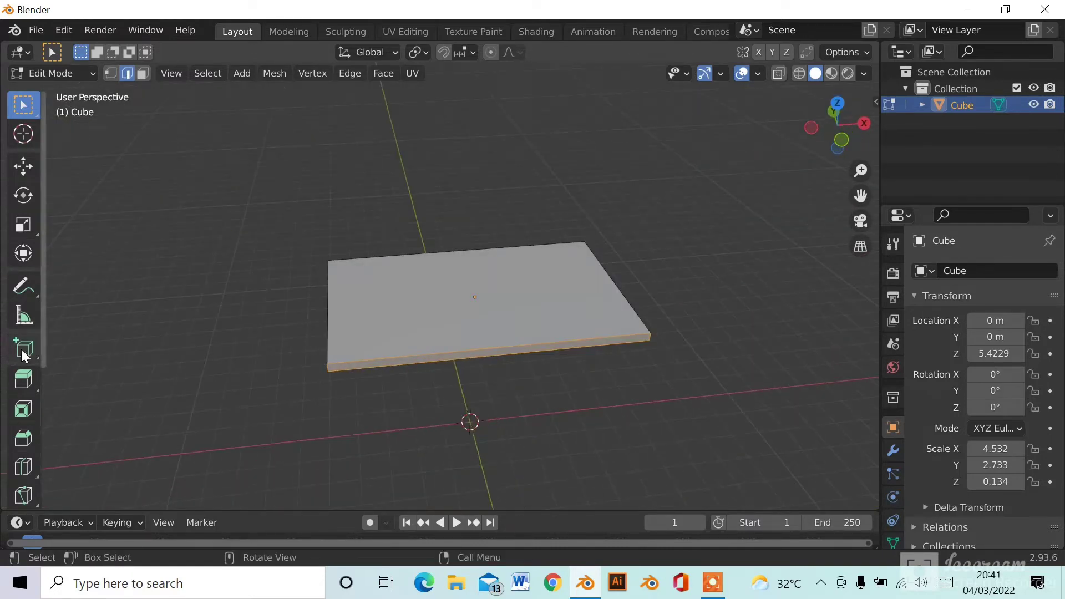
pyautogui.scroll(-3, 28, 398)
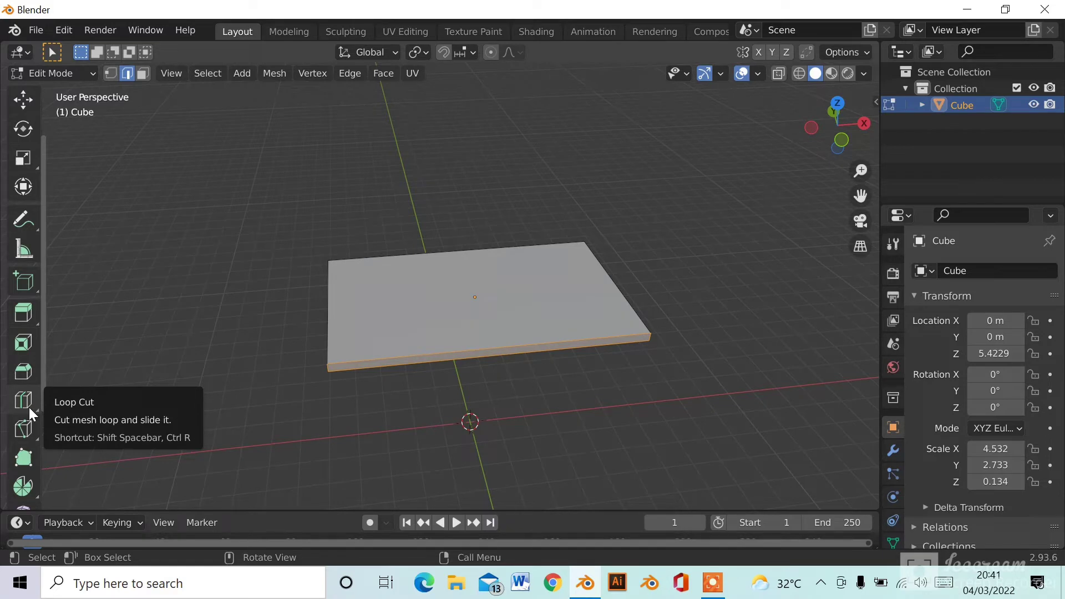
pyautogui.click(29, 411)
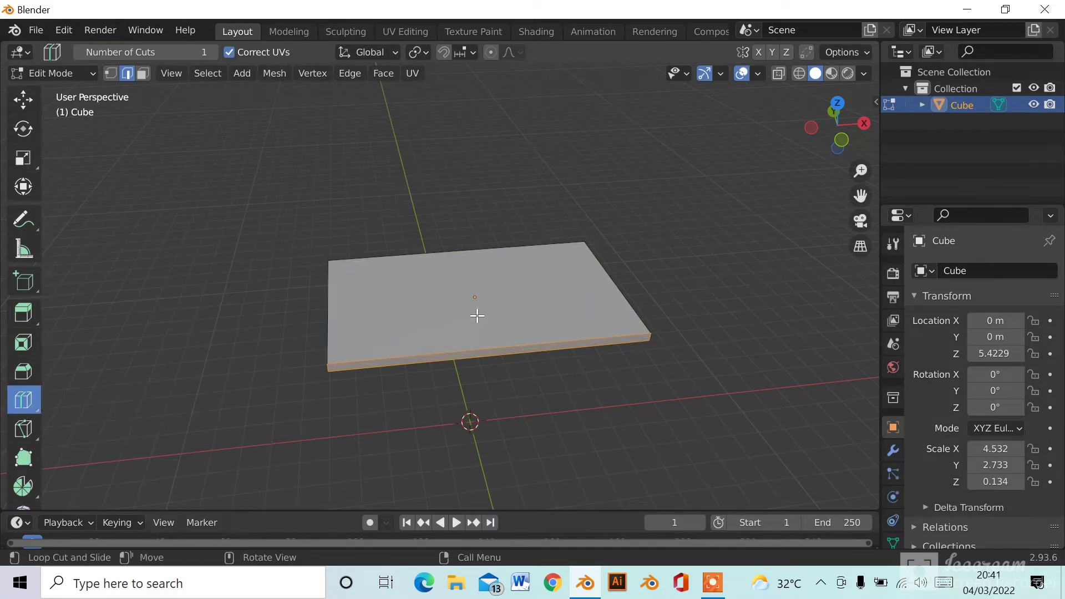
pyautogui.click(460, 266)
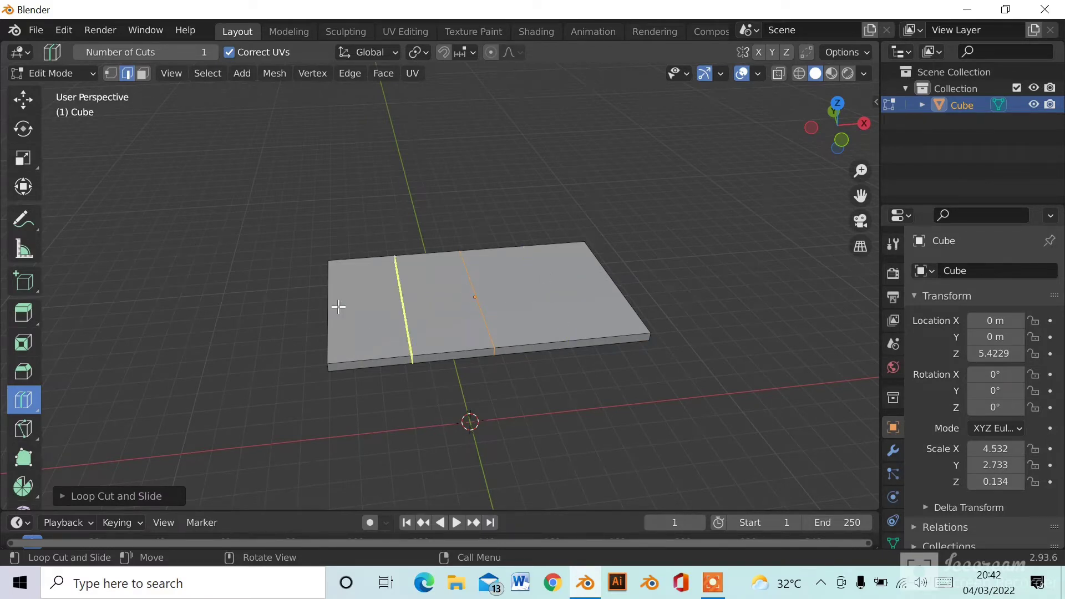
pyautogui.moveTo(333, 309); pyautogui.dragTo(334, 323)
# - Restore vertex selection with the box select tool and add a loop cut near the slab's -X short edge, edge slide about 0.85
pyautogui.click(112, 73)
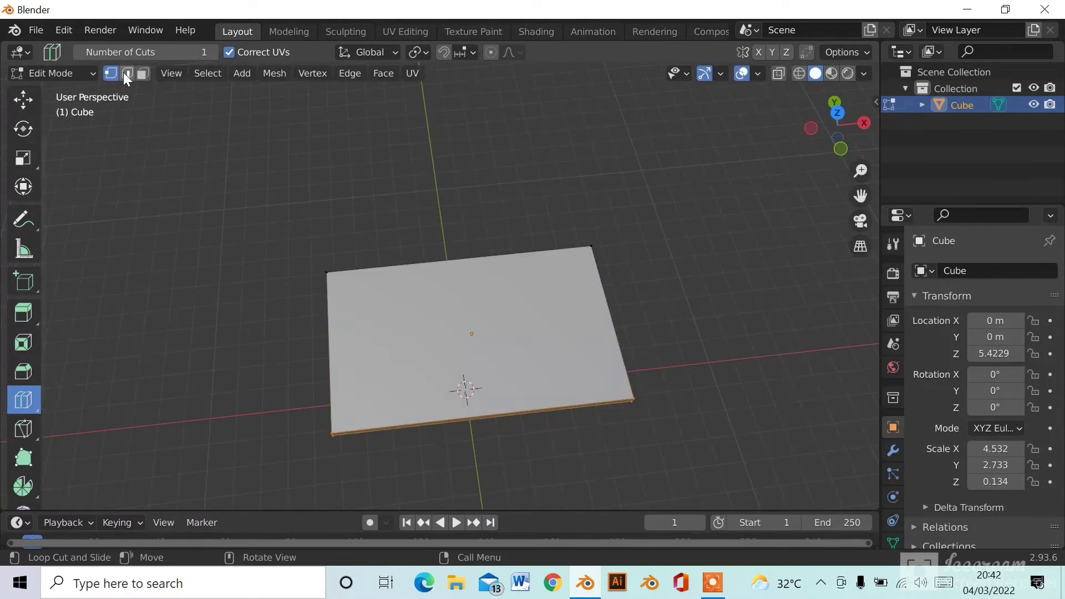
pyautogui.scroll(3, 28, 114)
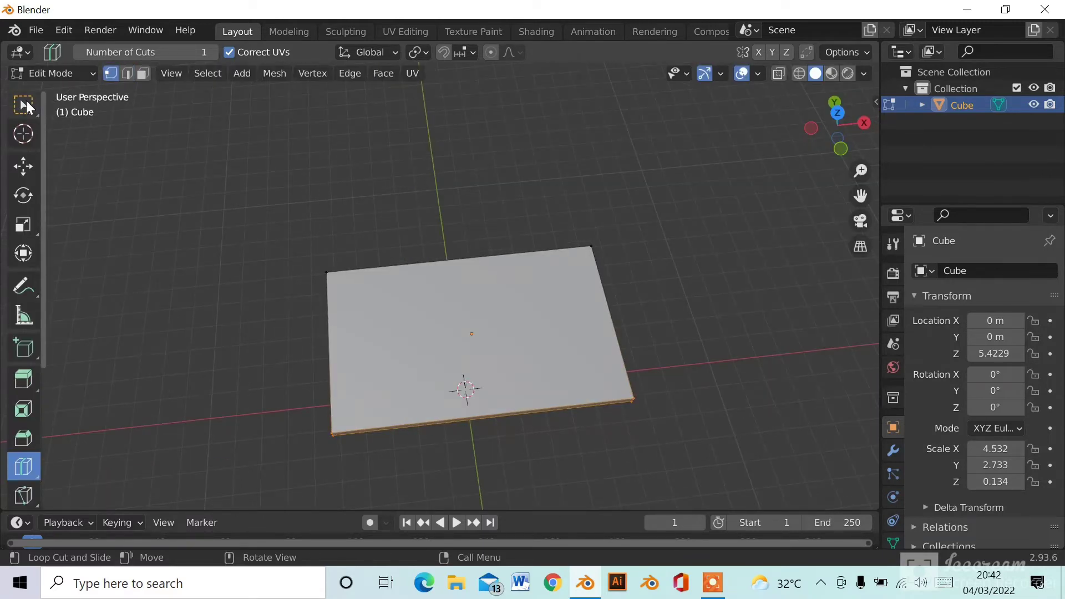
pyautogui.click(26, 103)
pyautogui.moveTo(484, 334); pyautogui.dragTo(453, 303, button='middle')
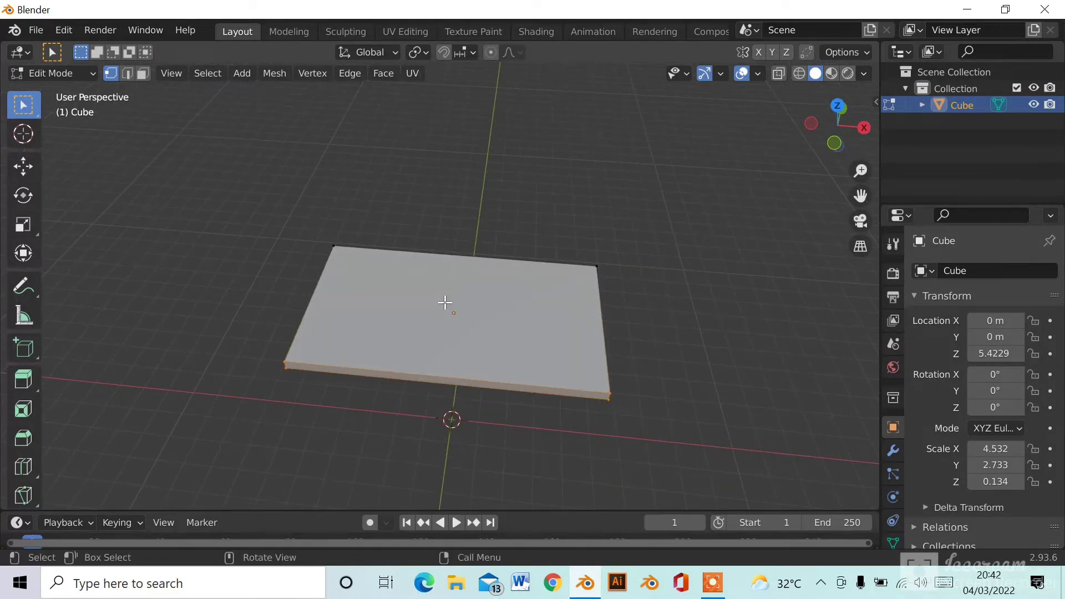
pyautogui.hotkey('ctrl', 'r')
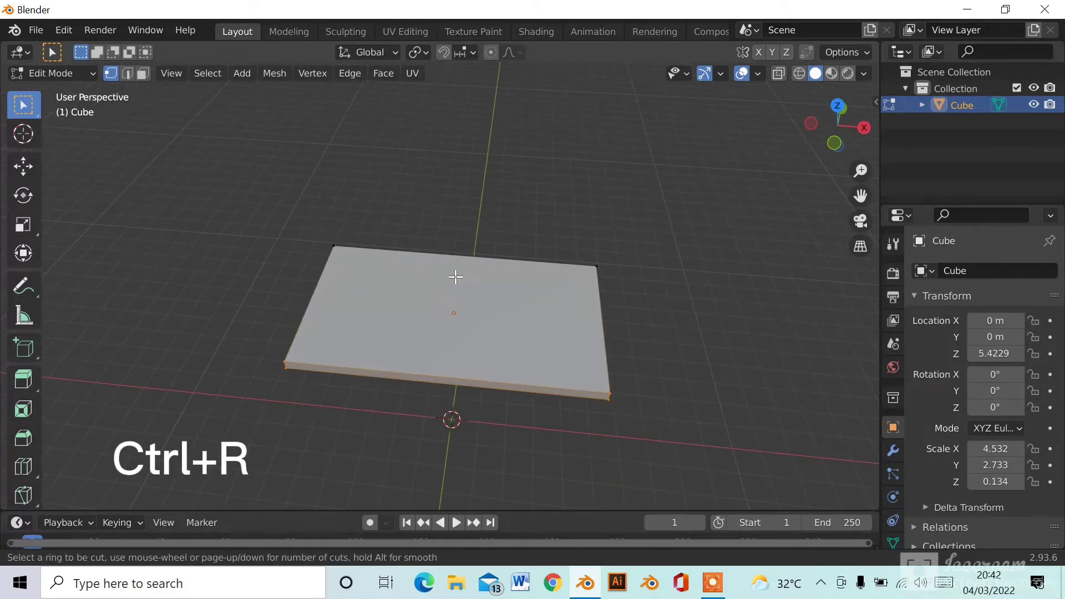
pyautogui.click(463, 260)
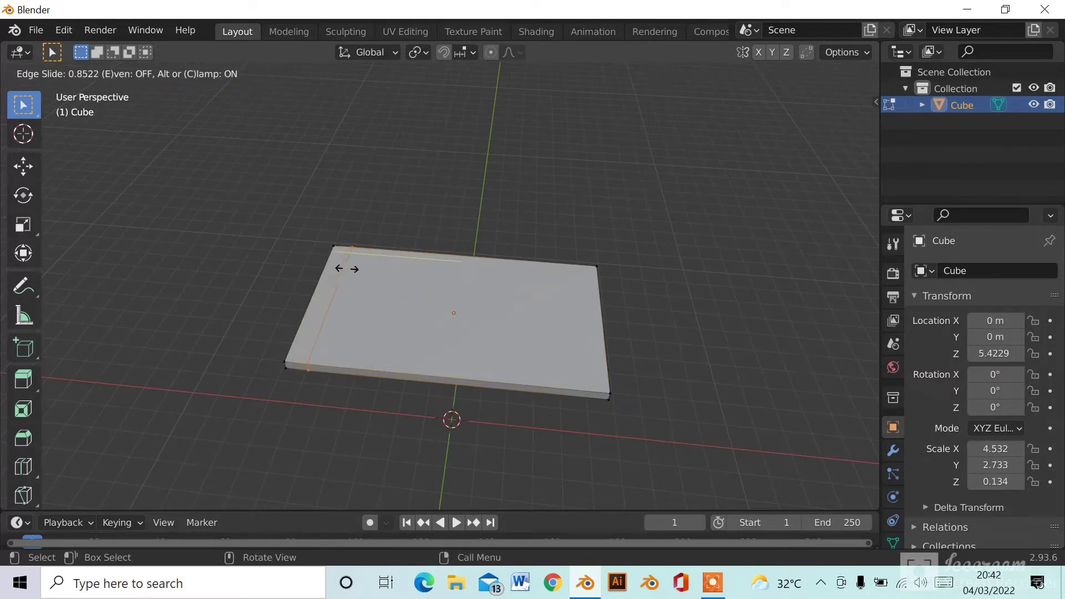
pyautogui.click(342, 268)
# - Add a second loop cut near the slab's opposite +X short edge, with an edge slide of about -0.89
pyautogui.moveTo(377, 277)
pyautogui.mouseDown(button='middle')
pyautogui.moveTo(390, 283)
pyautogui.moveTo(369, 277)
pyautogui.mouseUp(button='middle')
pyautogui.hotkey('ctrl', 'r')
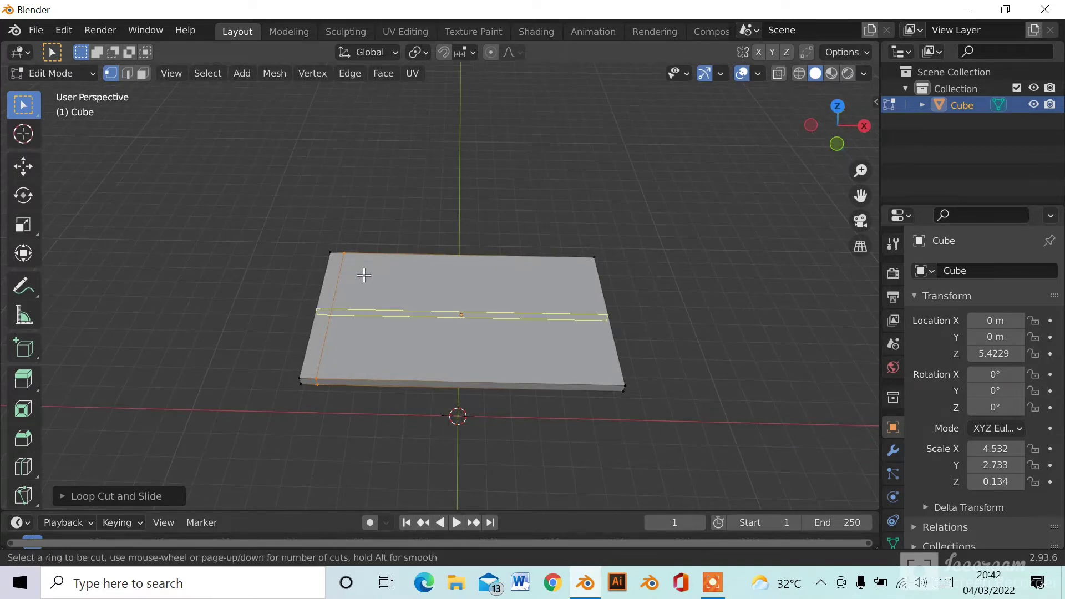
pyautogui.click(374, 256)
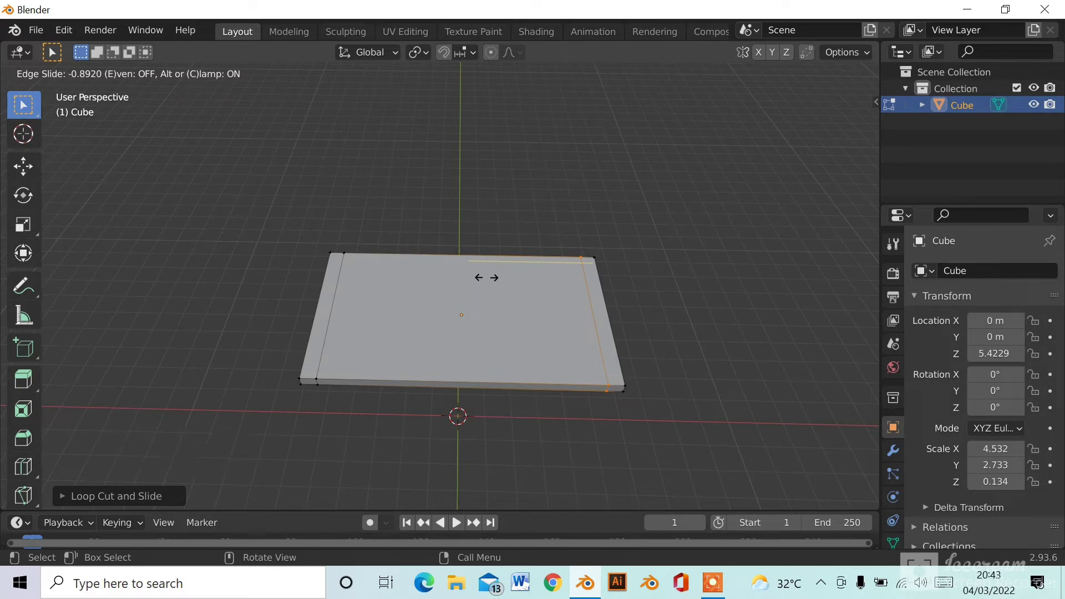
pyautogui.click(487, 277)
# - Add a lengthwise loop cut and slide it close to the slab's +Y long edge
pyautogui.moveTo(580, 324); pyautogui.dragTo(711, 335, button='middle')
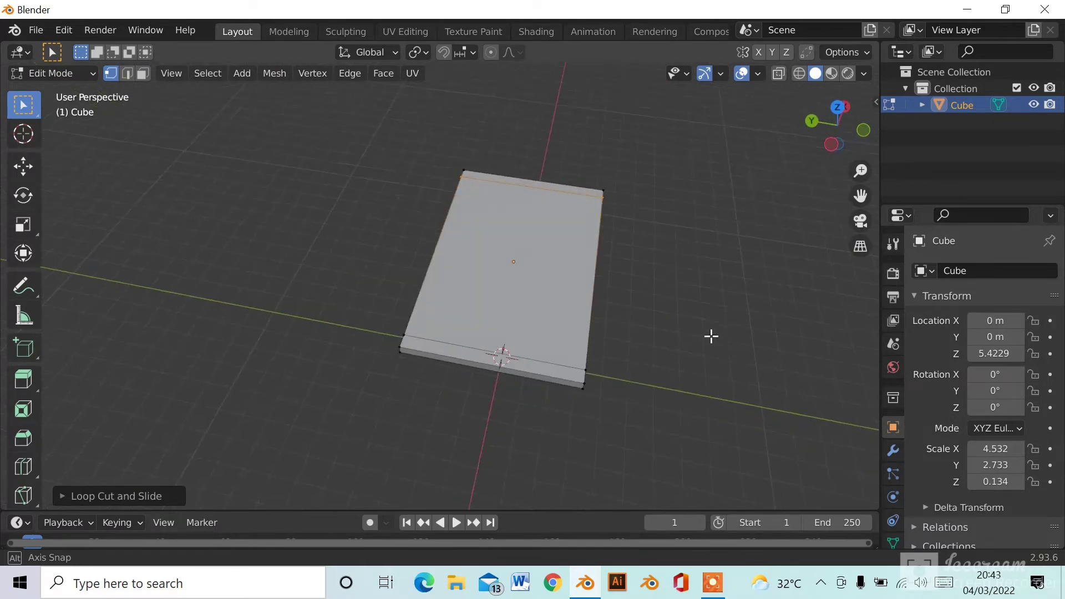
pyautogui.hotkey('ctrl', 'r')
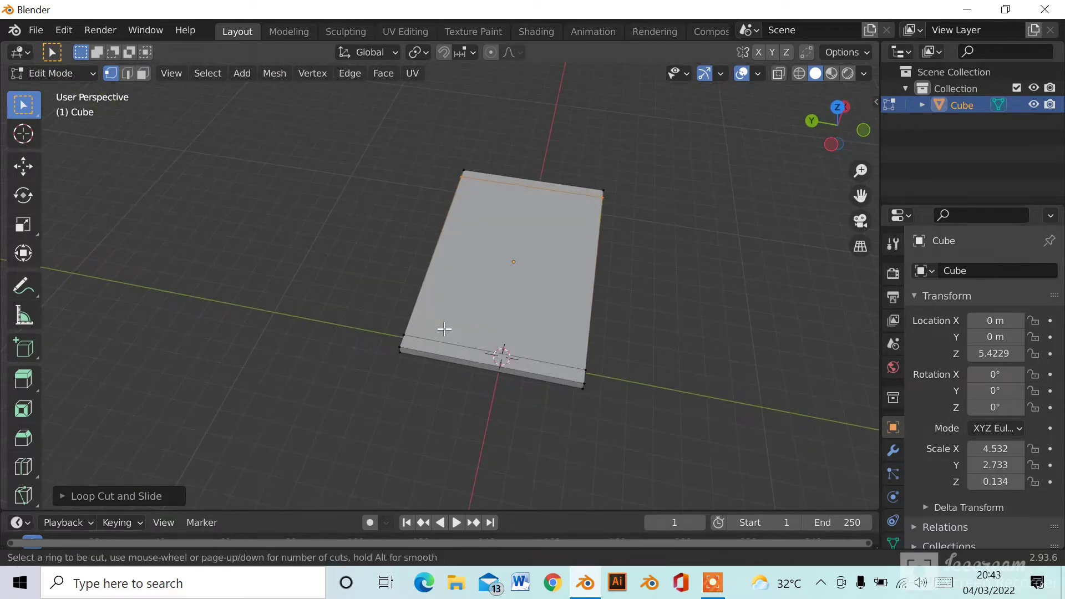
pyautogui.click(453, 346)
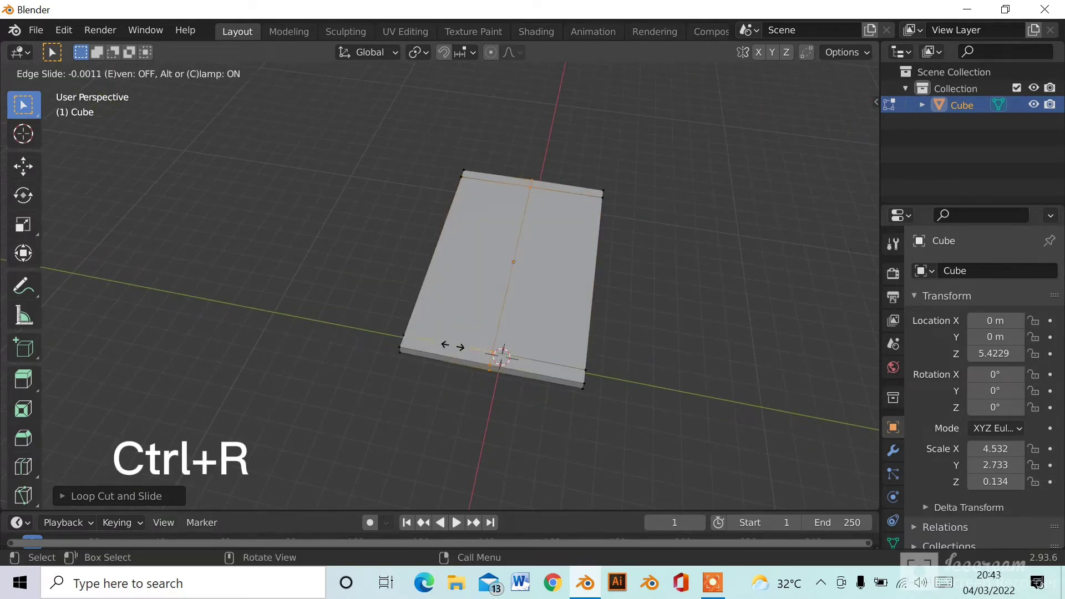
pyautogui.click(406, 331)
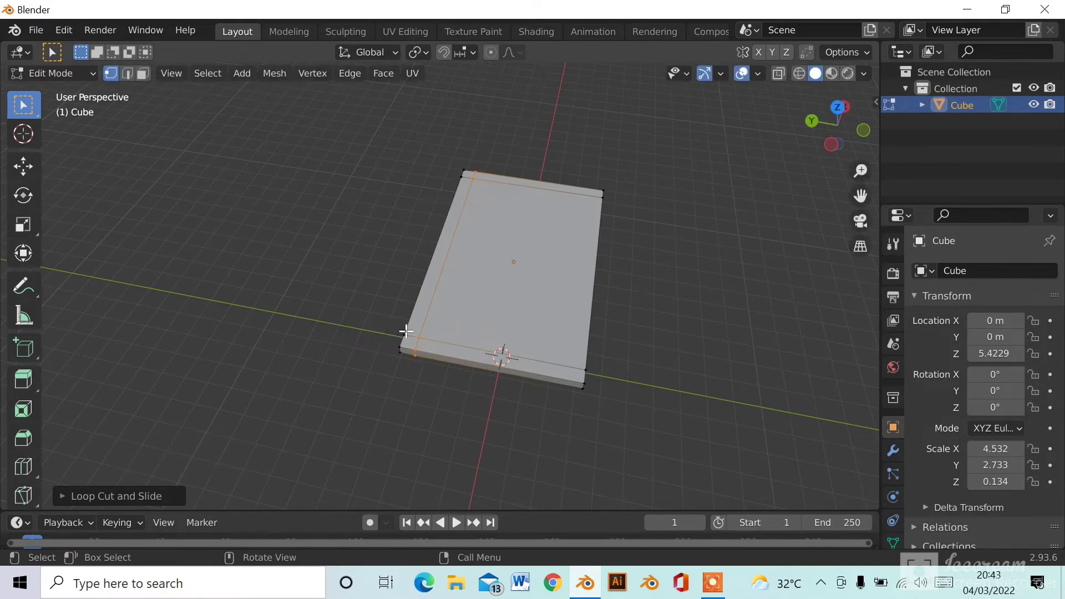
# - Add another lengthwise loop cut near the slab's -Y long edge, with an edge slide of about -0.77
pyautogui.press('ctrl')
pyautogui.hotkey('ctrl', 'r')
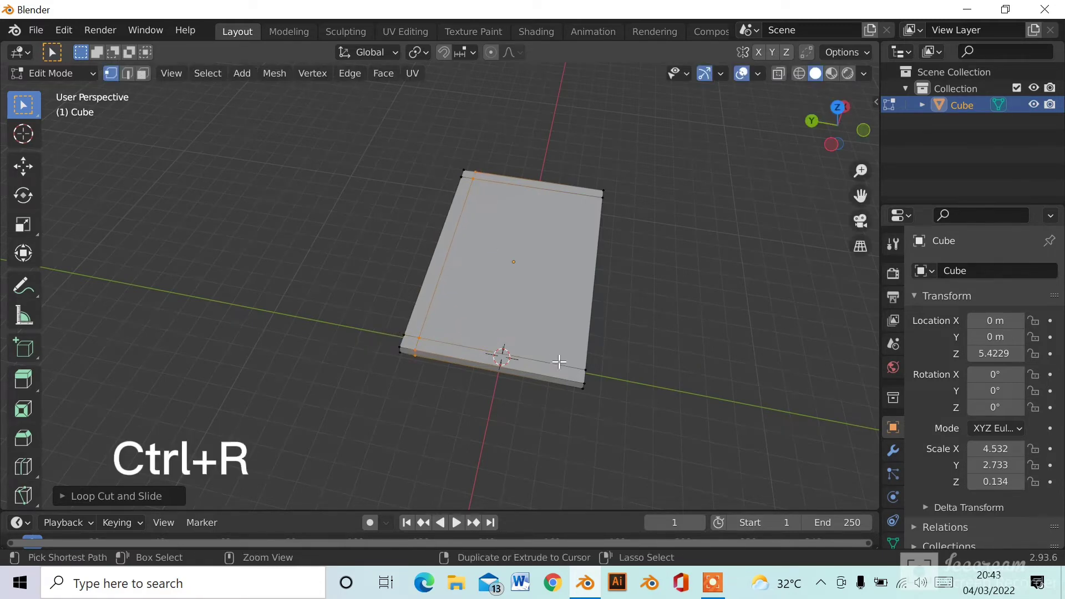
pyautogui.click(502, 352)
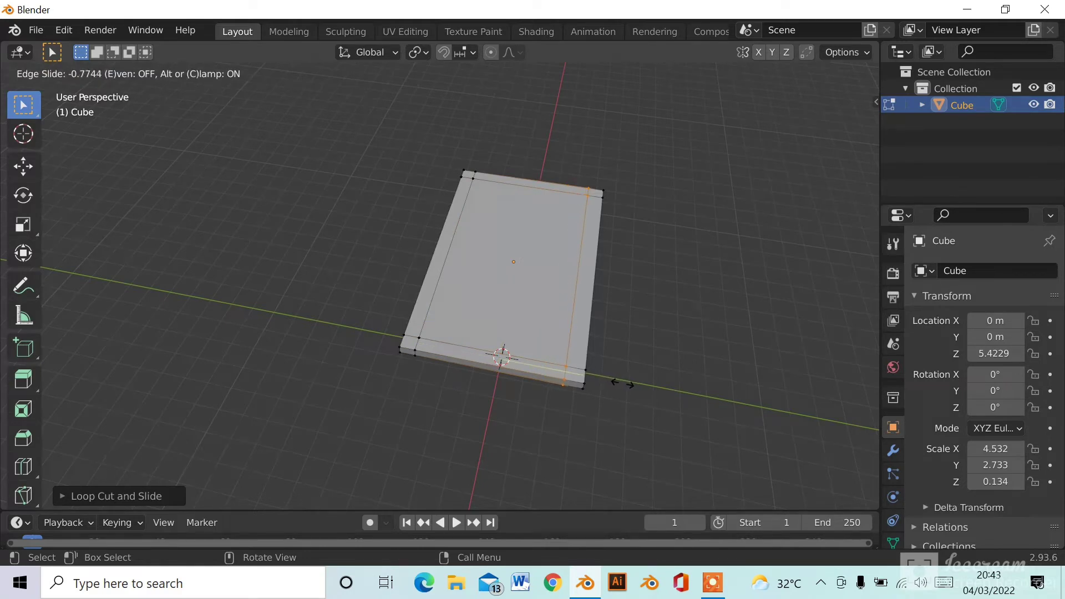
pyautogui.click(623, 383)
# - Switch to face selection and select the small -X, -Y corner face on the slab's underside
pyautogui.moveTo(594, 318); pyautogui.dragTo(512, 182, button='middle')
pyautogui.click(837, 101)
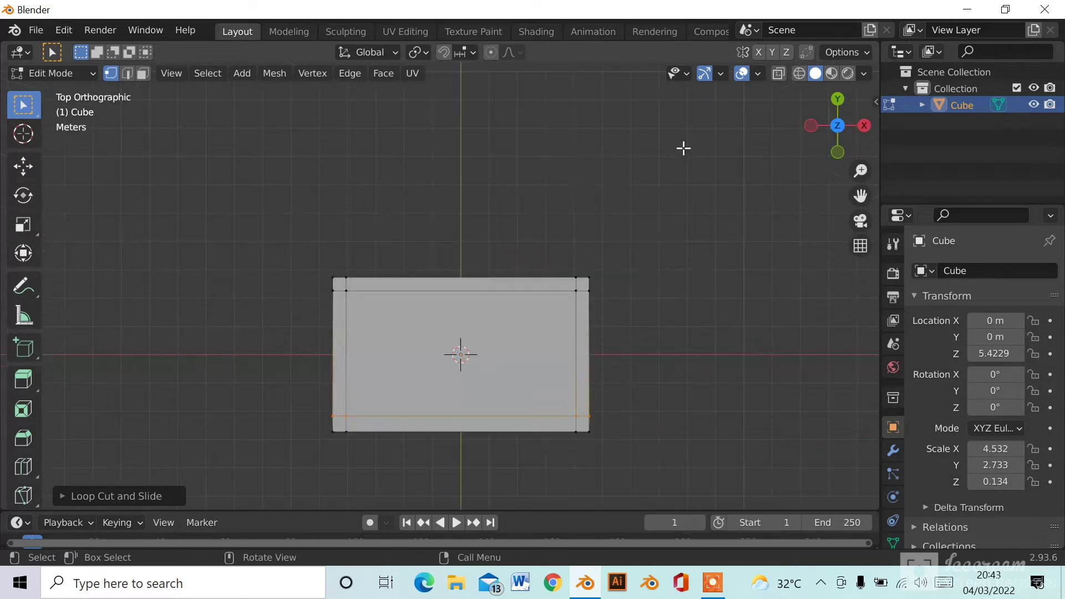
pyautogui.scroll(2, 497, 440)
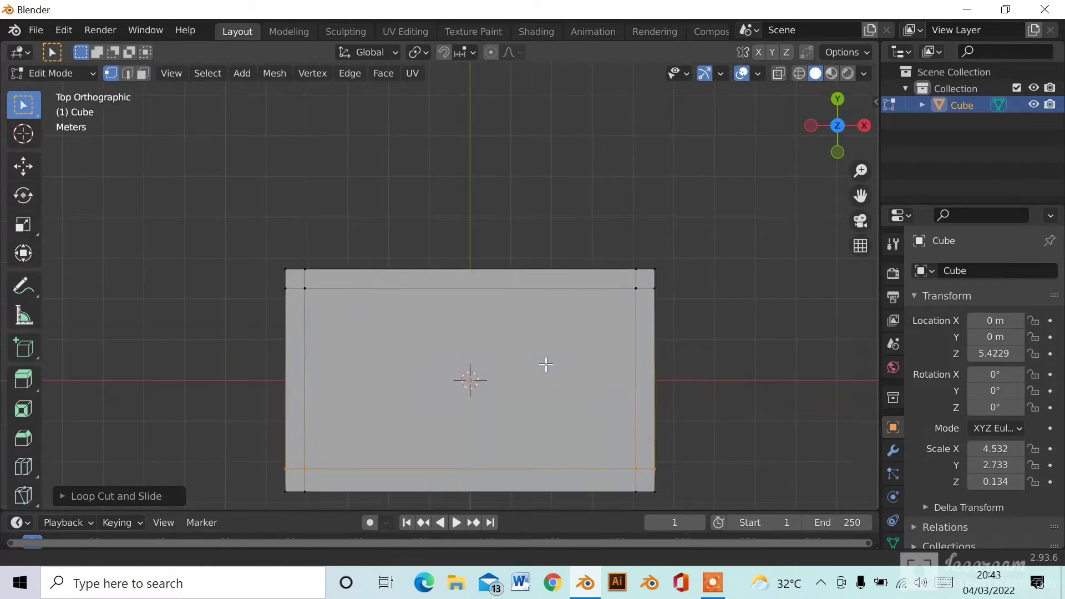
pyautogui.keyDown('shift'); pyautogui.moveTo(544, 364); pyautogui.dragTo(559, 305, button='middle'); pyautogui.keyUp('shift')
pyautogui.moveTo(599, 342); pyautogui.dragTo(316, 201, button='middle')
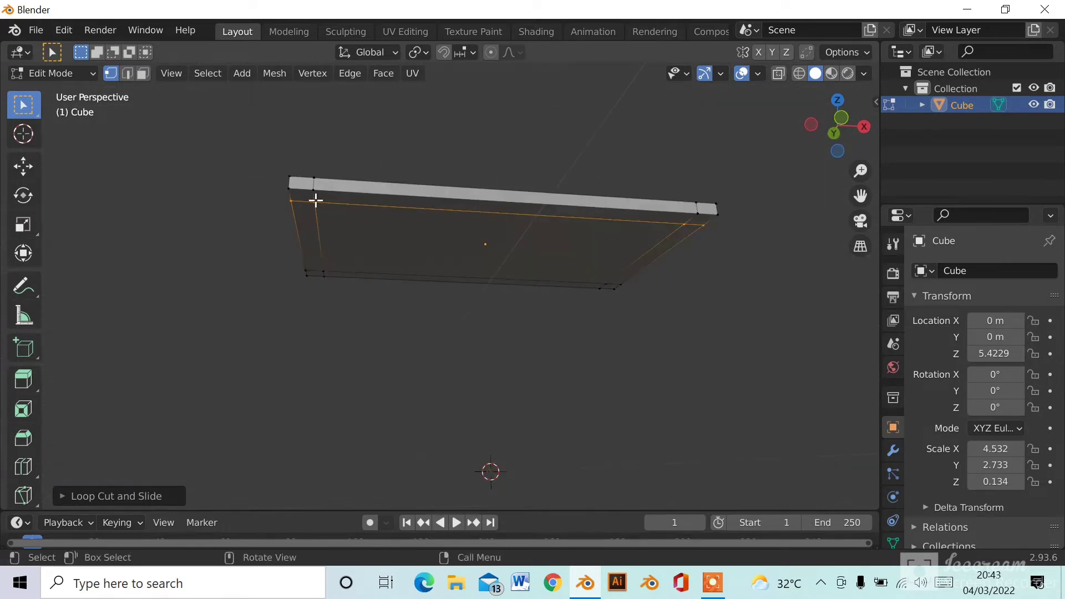
pyautogui.click(310, 193)
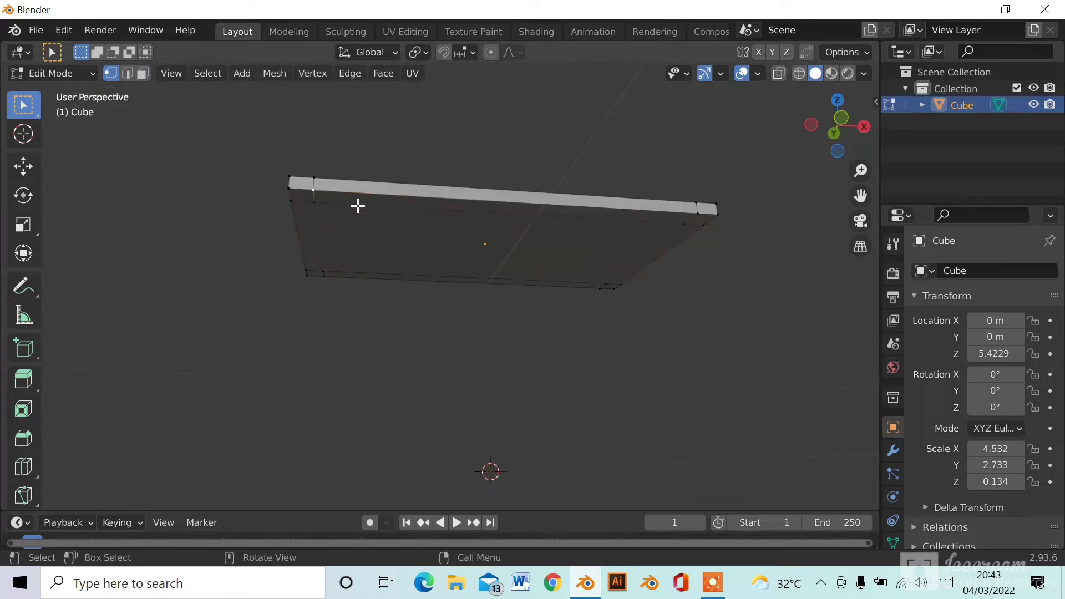
pyautogui.hotkey('alt', 'a')
pyautogui.click(303, 201)
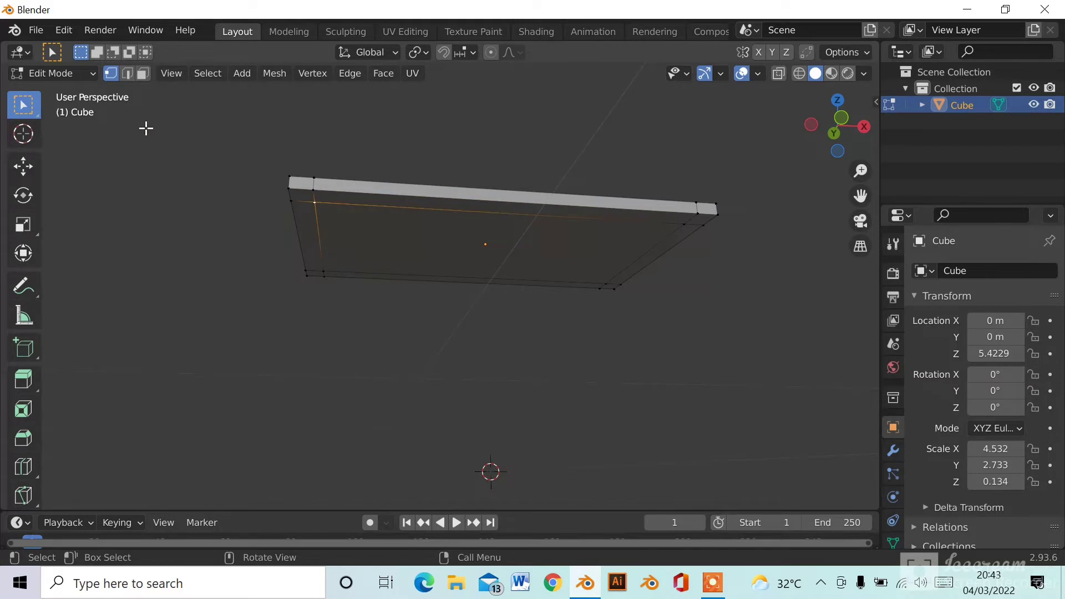
pyautogui.click(128, 74)
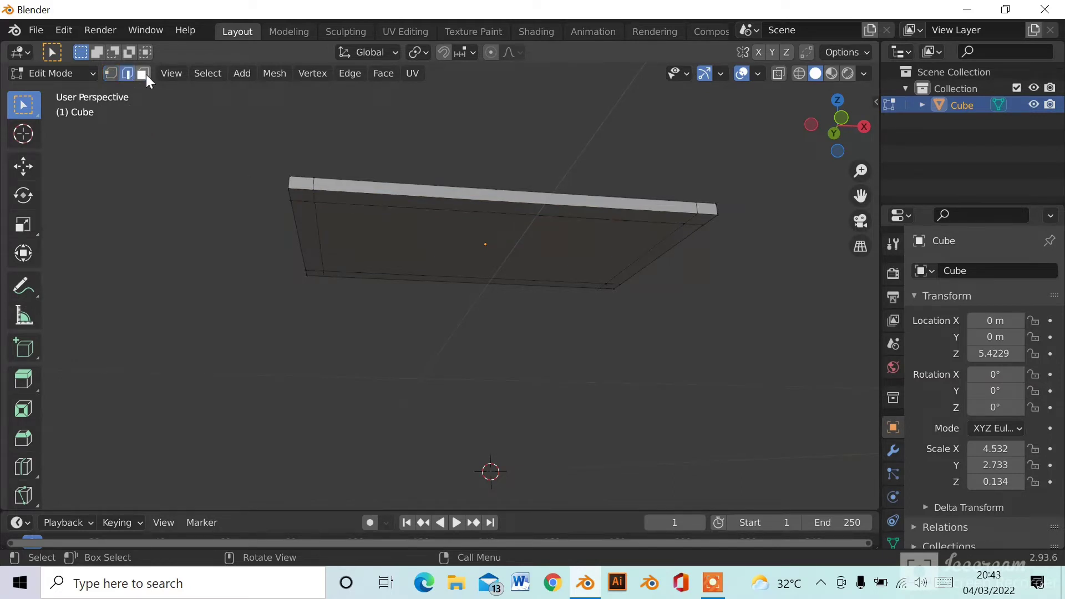
pyautogui.click(143, 74)
pyautogui.click(299, 196)
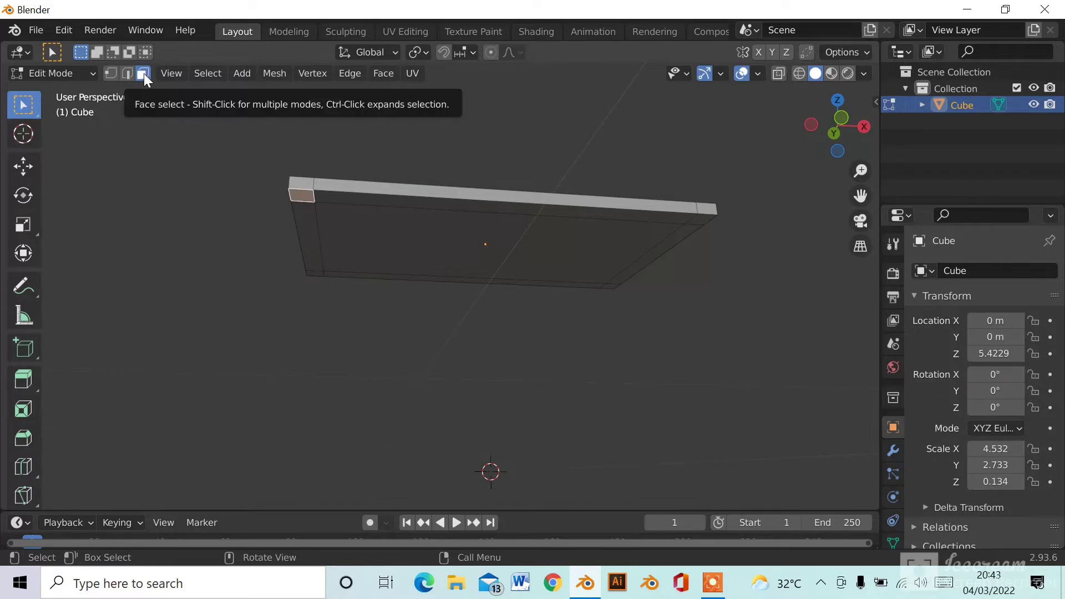
# - Select all four small corner faces on the slab's underside together
pyautogui.moveTo(261, 261); pyautogui.dragTo(319, 197, button='middle')
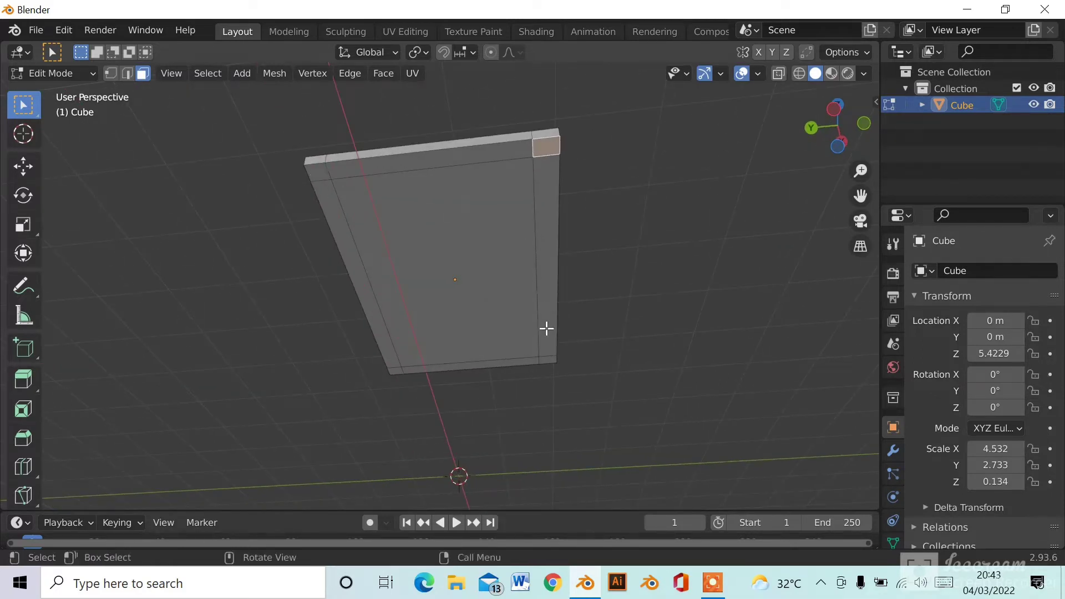
pyautogui.click(547, 358)
pyautogui.click(545, 144)
pyautogui.click(319, 174)
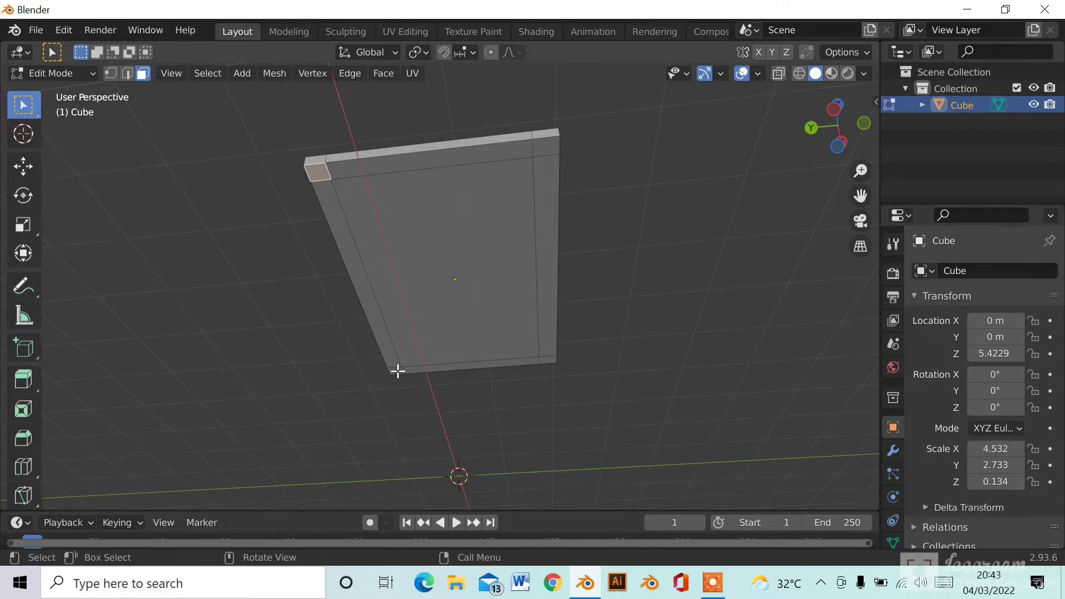
pyautogui.click(549, 360)
pyautogui.click(541, 150)
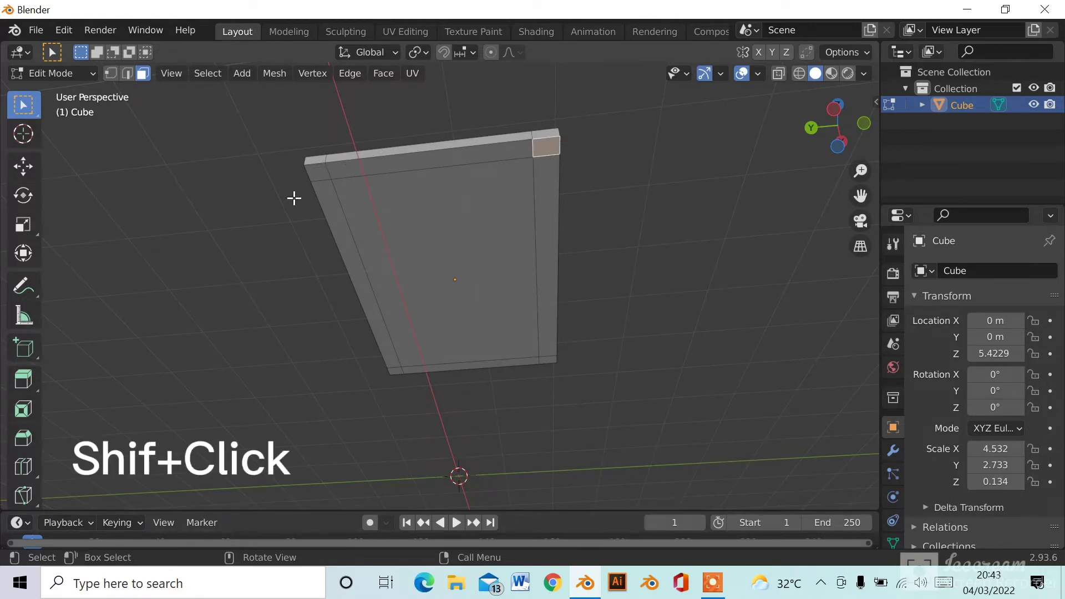
pyautogui.keyDown('shift'); pyautogui.click(320, 172); pyautogui.keyUp('shift')
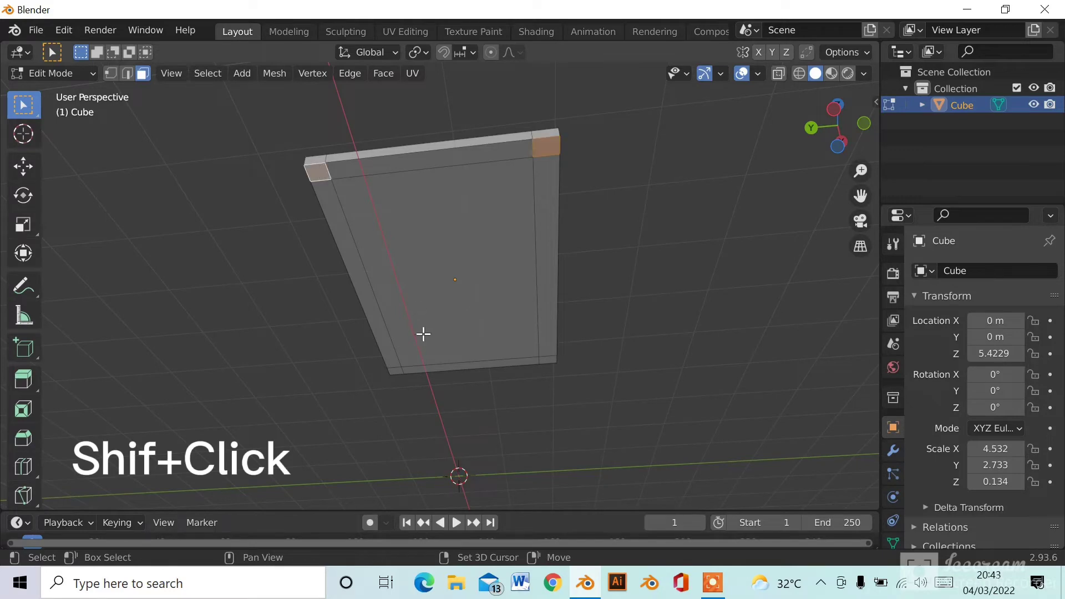
pyautogui.keyDown('shift'); pyautogui.click(396, 369); pyautogui.keyUp('shift')
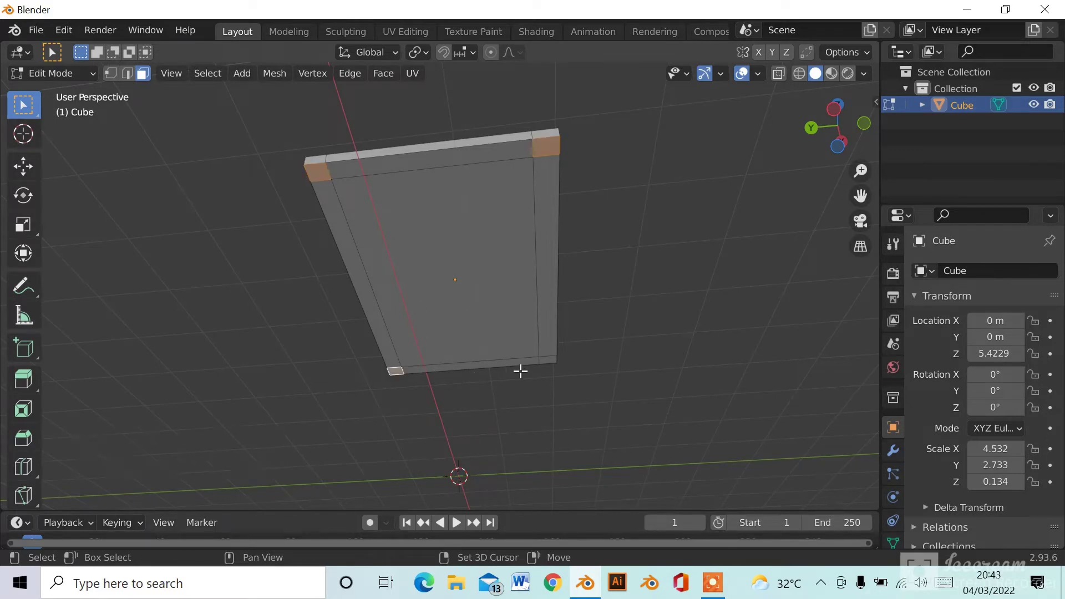
pyautogui.keyDown('shift'); pyautogui.click(549, 360); pyautogui.keyUp('shift')
# - Try to move the four selected corner faces freely below the slab and undo the move
pyautogui.moveTo(456, 312); pyautogui.dragTo(421, 342, button='middle')
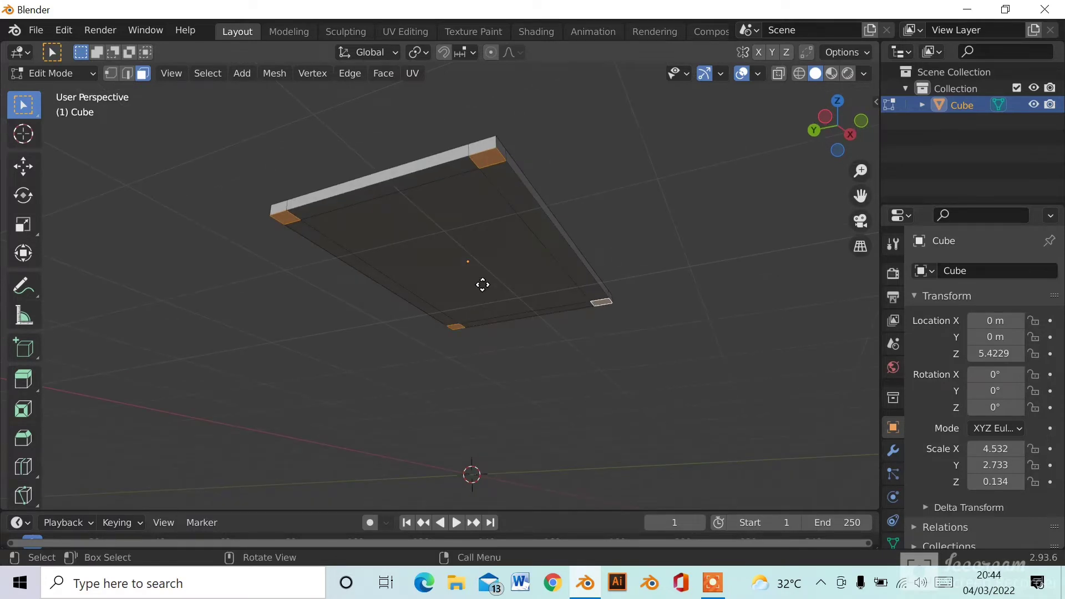
pyautogui.press('g')
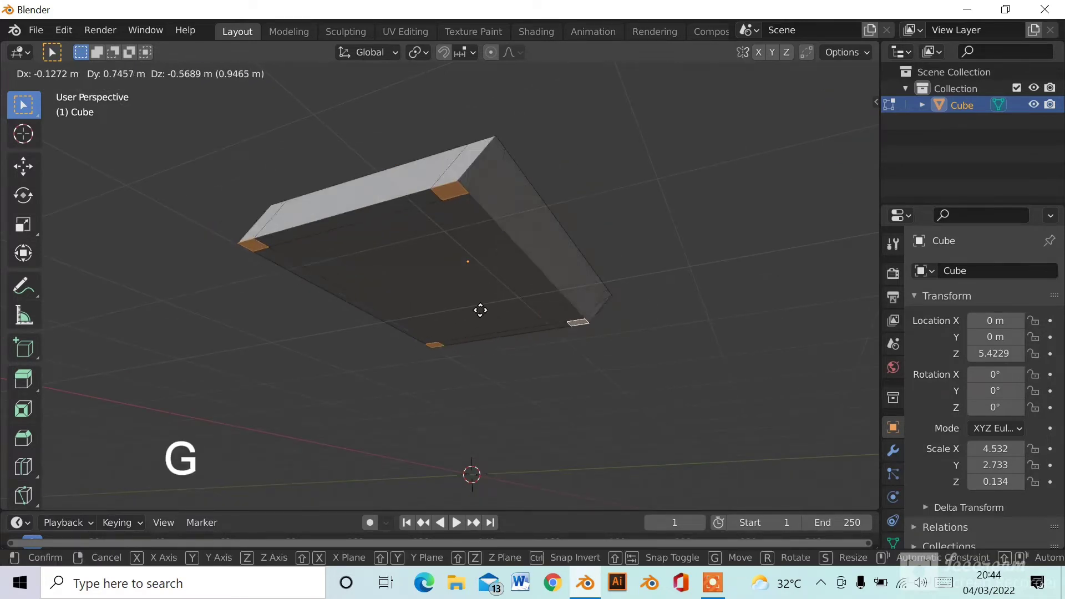
pyautogui.click(486, 313)
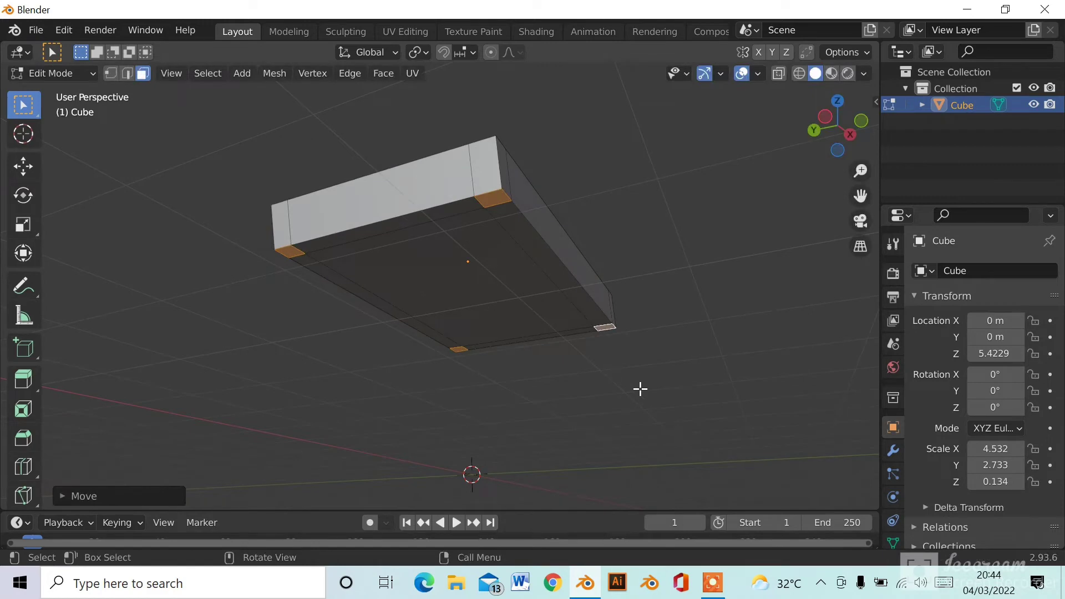
pyautogui.hotkey('ctrl', 'z')
# - Extrude the four selected corner faces downward with the Extrude Region tool to form table legs
pyautogui.moveTo(452, 312); pyautogui.dragTo(381, 242, button='middle')
pyautogui.moveTo(440, 157); pyautogui.dragTo(470, 270, button='middle')
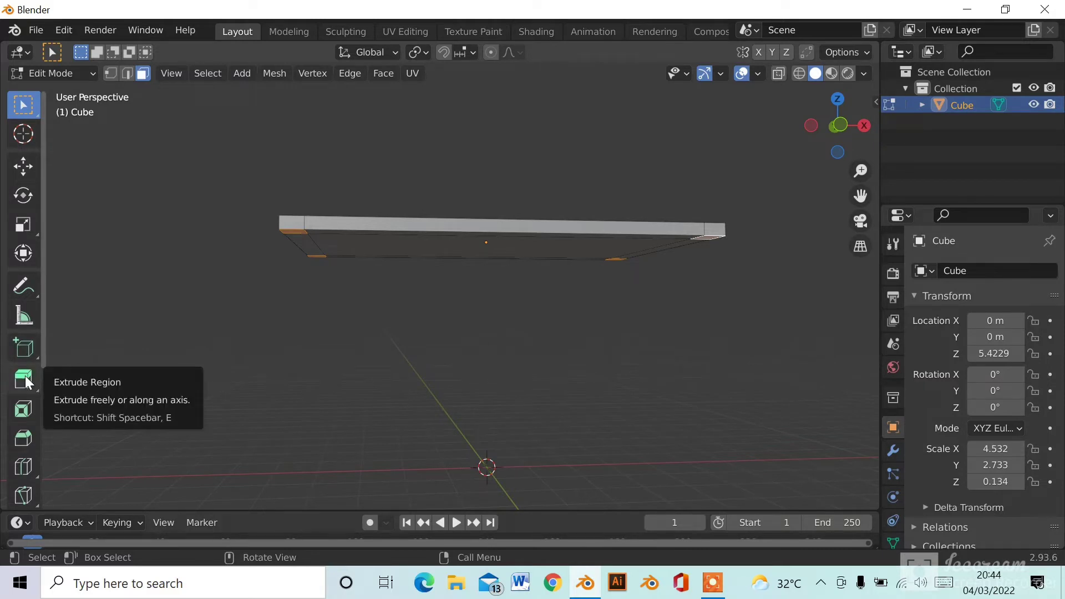
pyautogui.click(24, 380)
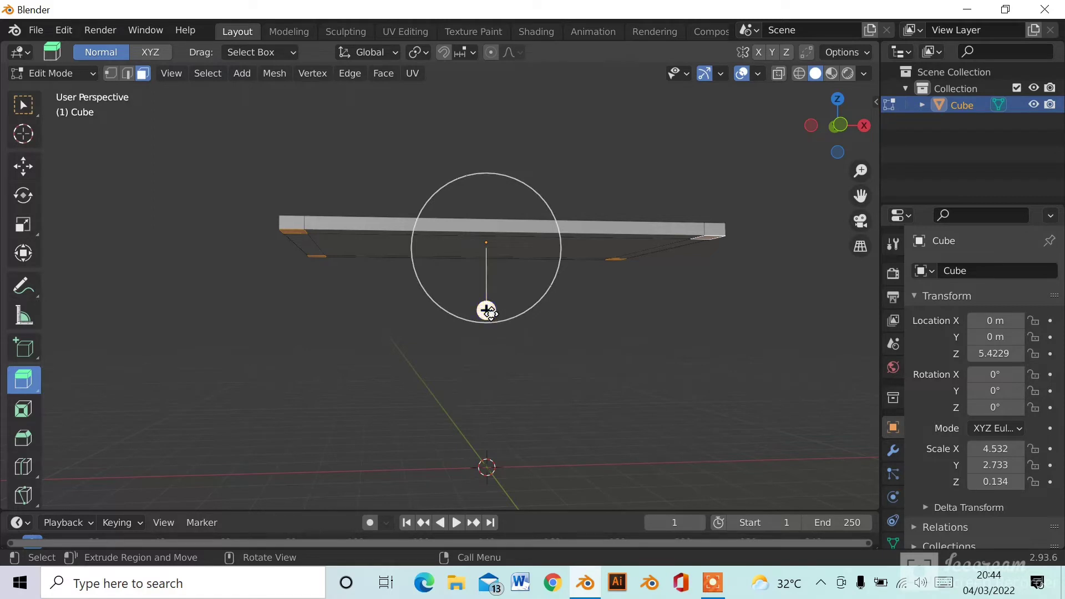
pyautogui.moveTo(487, 311); pyautogui.dragTo(469, 487)
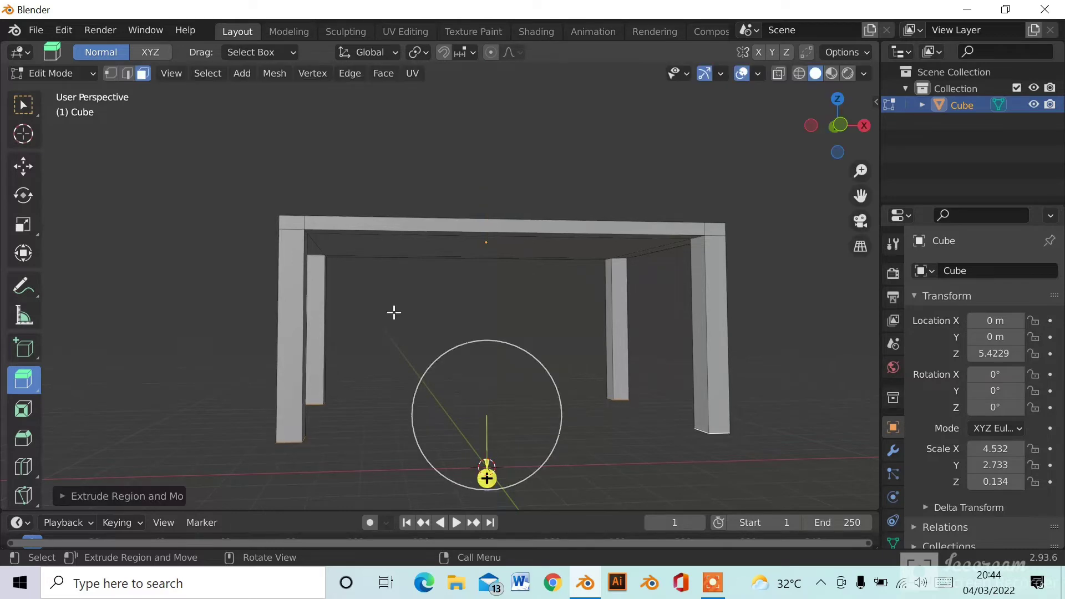
# - Examine the four legs from several sides and undo their extrusion
pyautogui.moveTo(395, 311); pyautogui.dragTo(494, 291, button='middle')
pyautogui.moveTo(601, 322); pyautogui.dragTo(431, 326, button='middle')
pyautogui.moveTo(509, 284); pyautogui.dragTo(379, 299, button='middle')
pyautogui.moveTo(216, 267); pyautogui.dragTo(226, 302, button='middle')
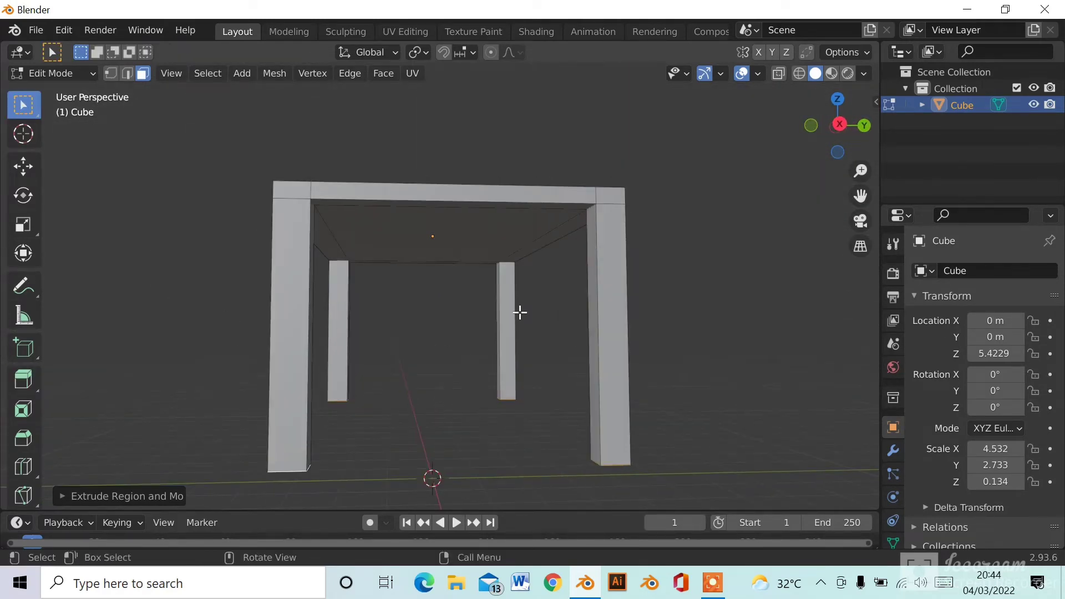
pyautogui.moveTo(484, 347); pyautogui.dragTo(615, 260, button='middle')
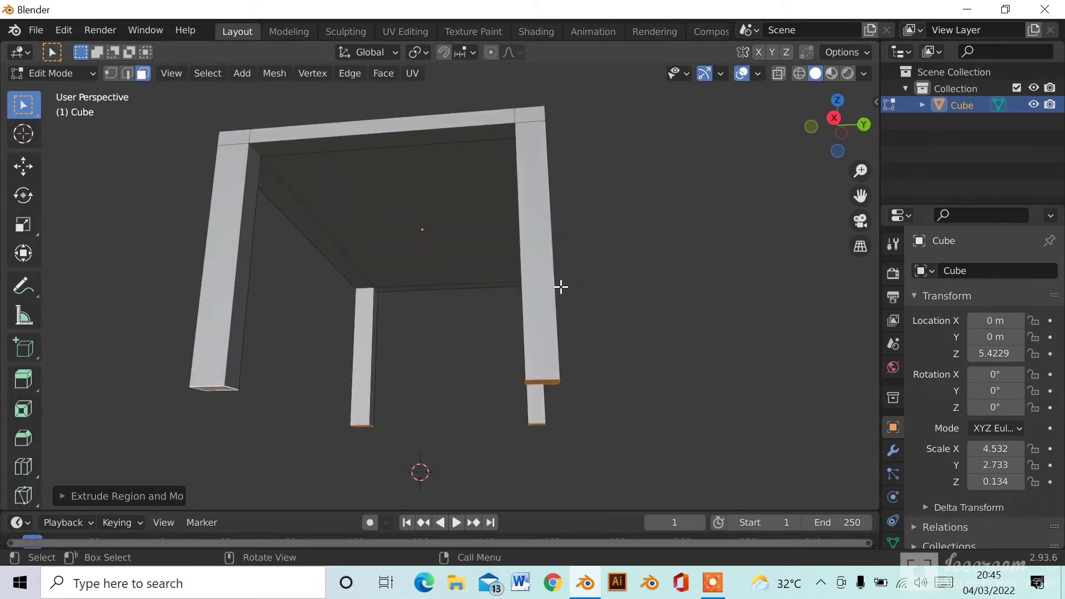
pyautogui.hotkey('ctrl', 'z')
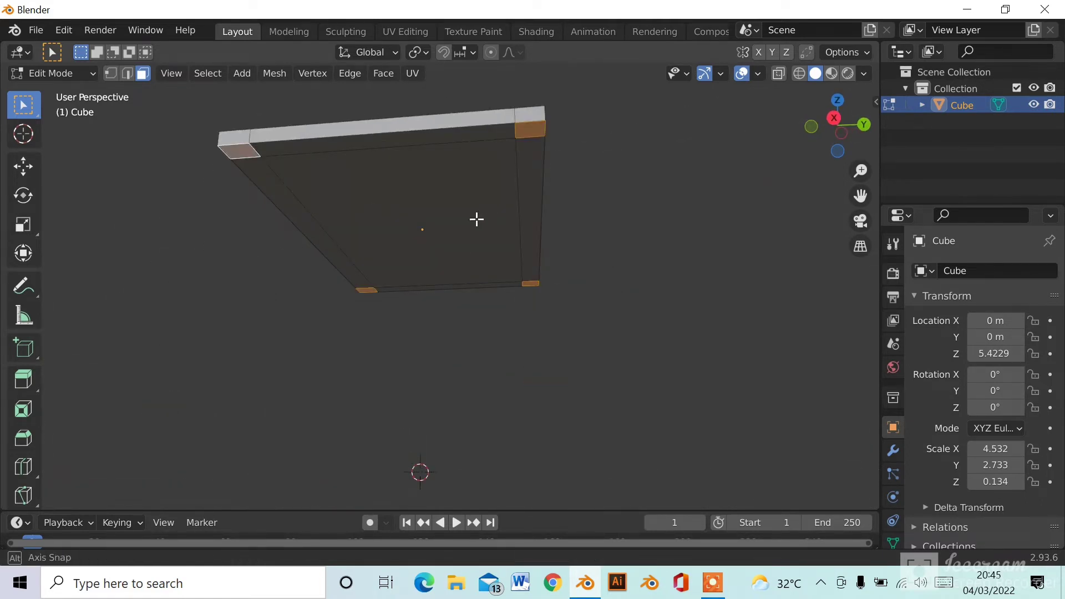
# - Extrude the four selected corner faces straight down along their normals to form the table legs
pyautogui.moveTo(476, 219); pyautogui.dragTo(553, 175, button='middle')
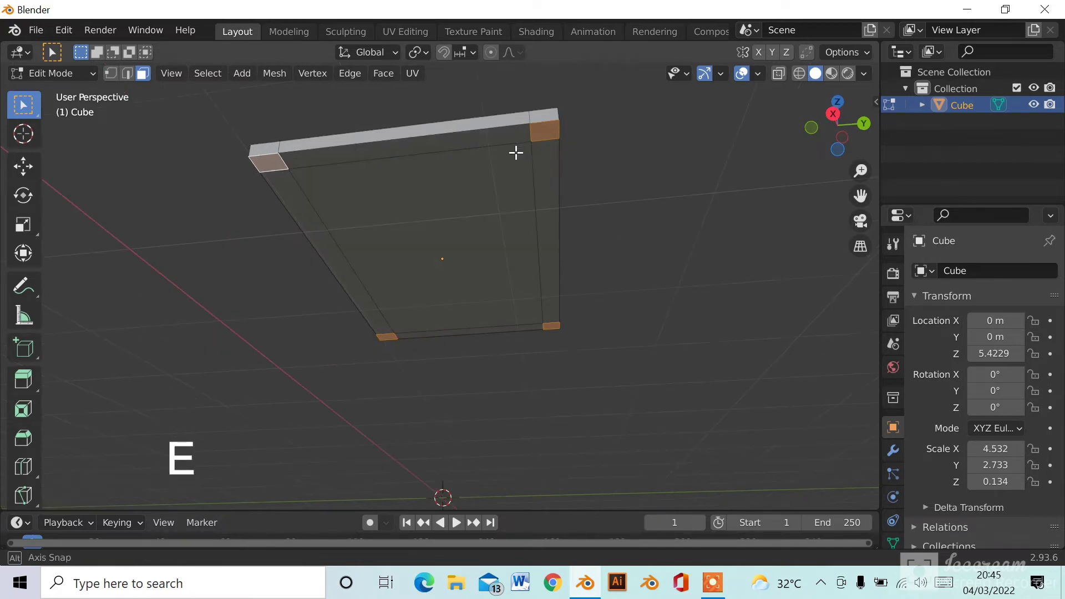
pyautogui.press('e')
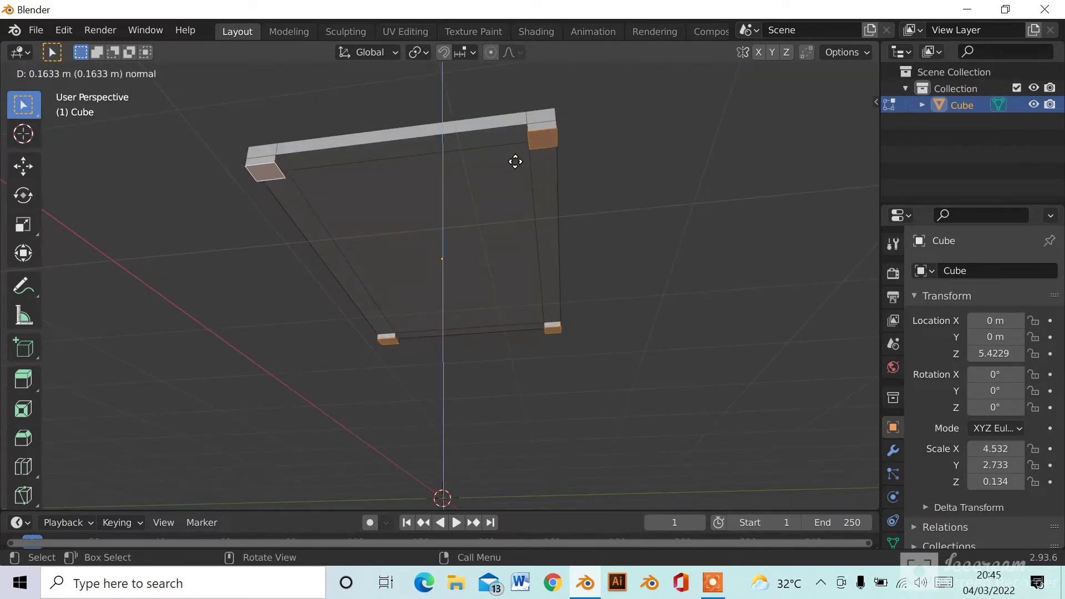
pyautogui.press('z')
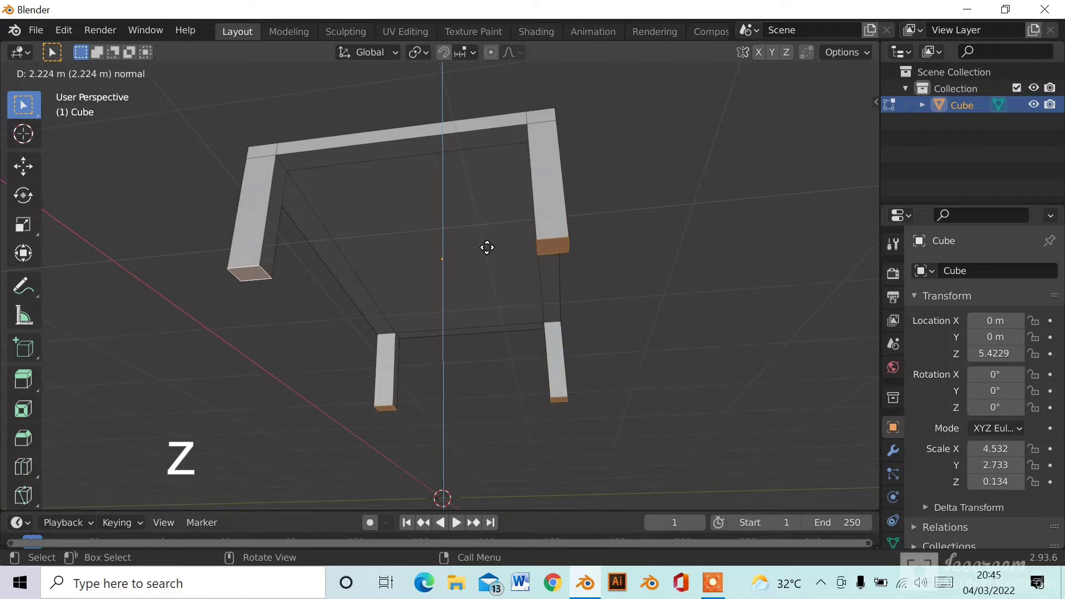
pyautogui.click(484, 308)
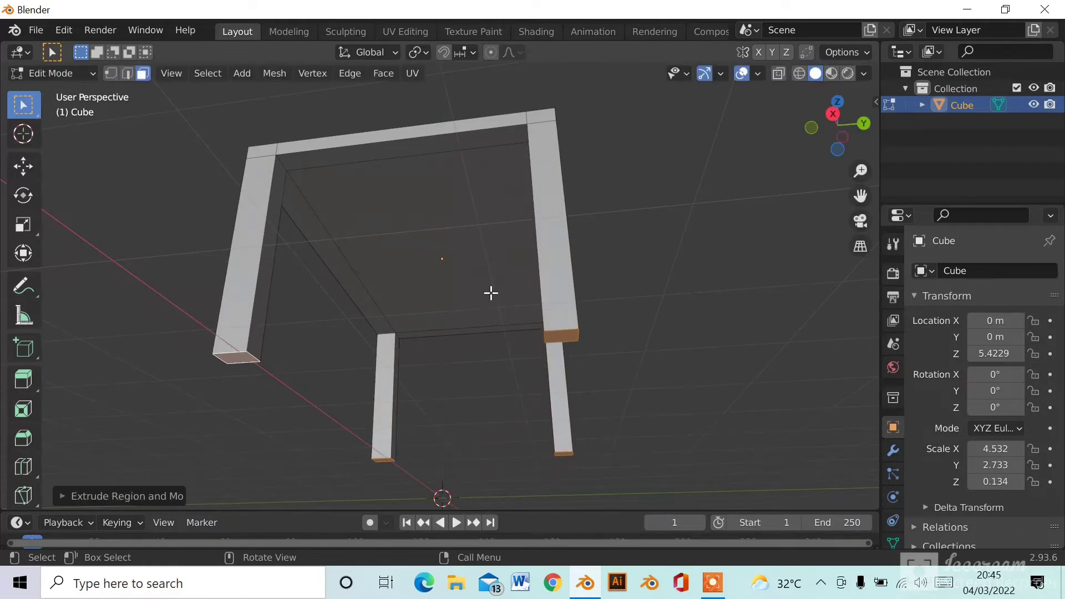
# - Lengthen the legs by moving their bottom faces about 0.5 m down along the global Z axis
pyautogui.moveTo(490, 292); pyautogui.dragTo(403, 293, button='middle')
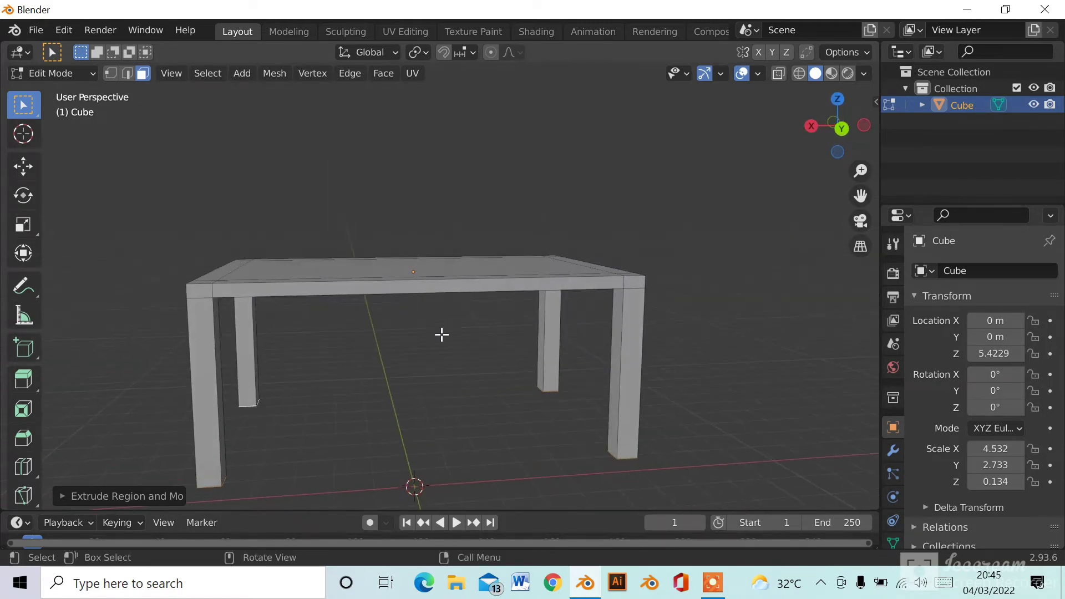
pyautogui.scroll(-1, 442, 334)
pyautogui.moveTo(362, 354); pyautogui.dragTo(393, 266, button='middle')
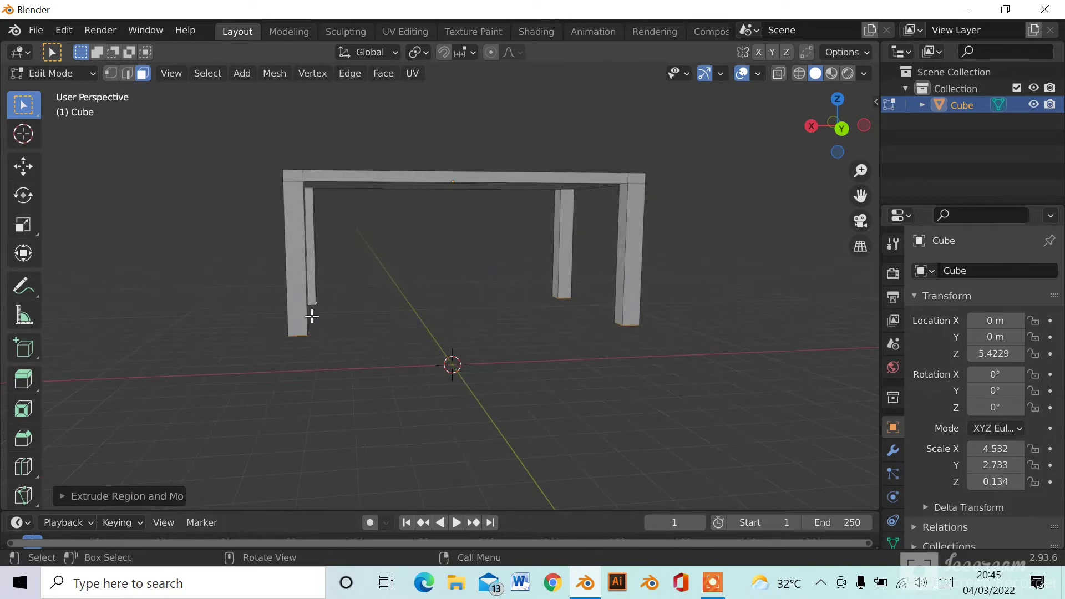
pyautogui.scroll(1, 606, 333)
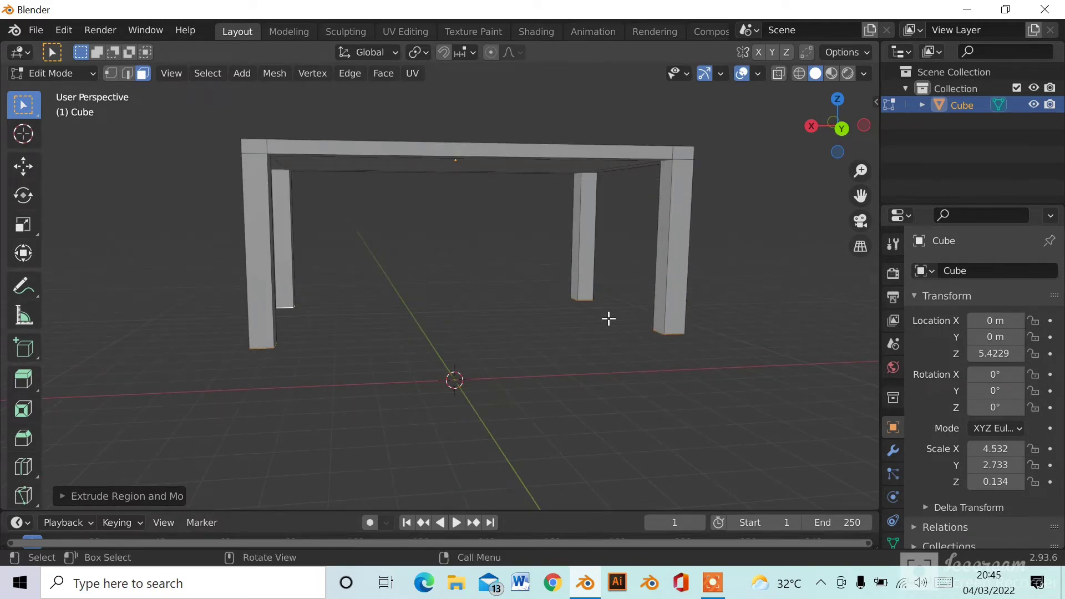
pyautogui.press('g')
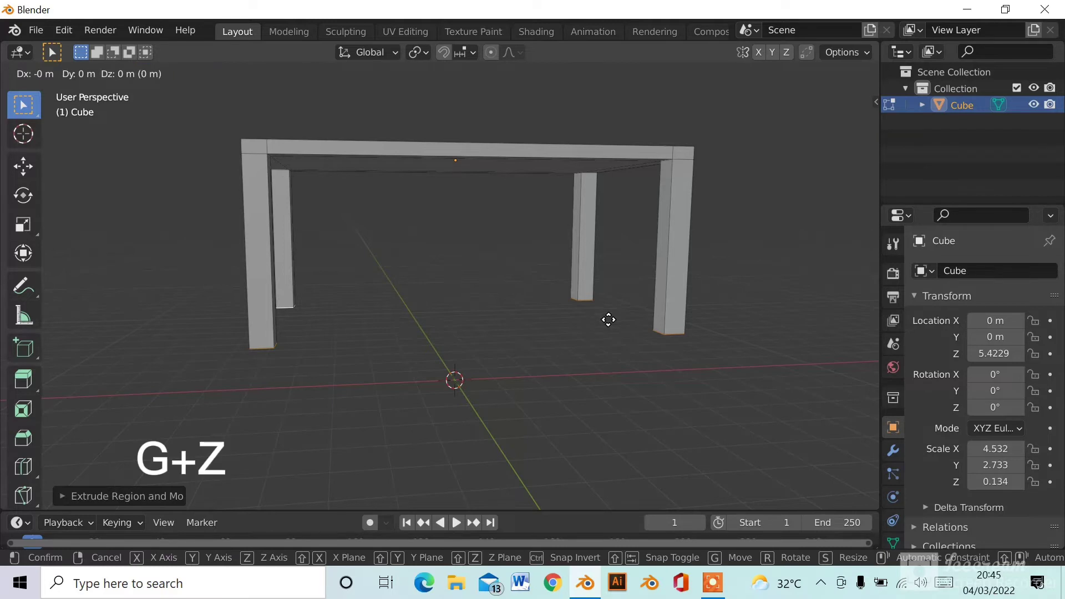
pyautogui.press('z')
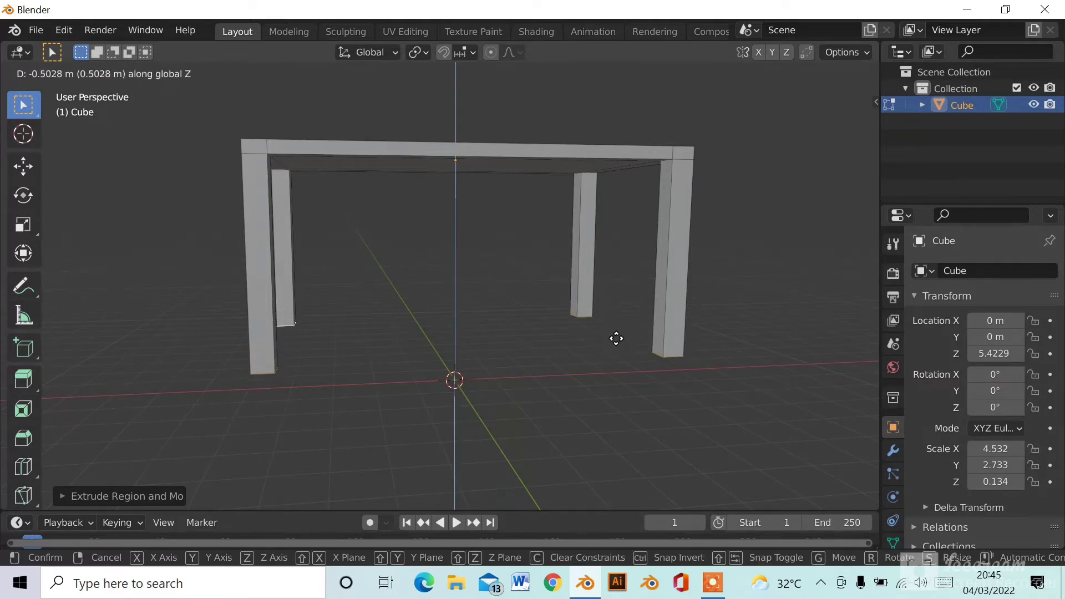
pyautogui.click(616, 339)
# - Select the narrow border faces running between the legs on the tabletop's underside
pyautogui.moveTo(595, 325); pyautogui.dragTo(527, 327, button='middle')
pyautogui.moveTo(516, 273); pyautogui.dragTo(302, 278, button='middle')
pyautogui.moveTo(362, 235); pyautogui.dragTo(368, 188, button='middle')
pyautogui.keyDown('shift'); pyautogui.click(380, 189); pyautogui.keyUp('shift')
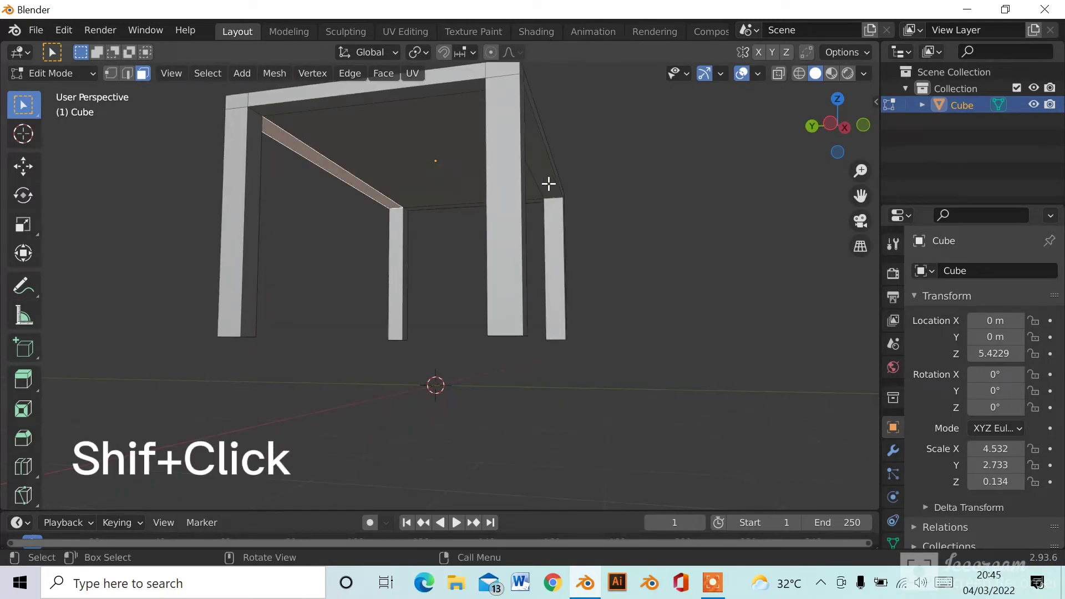
pyautogui.keyDown('shift'); pyautogui.click(401, 98); pyautogui.keyUp('shift')
pyautogui.keyDown('shift'); pyautogui.click(532, 136); pyautogui.keyUp('shift')
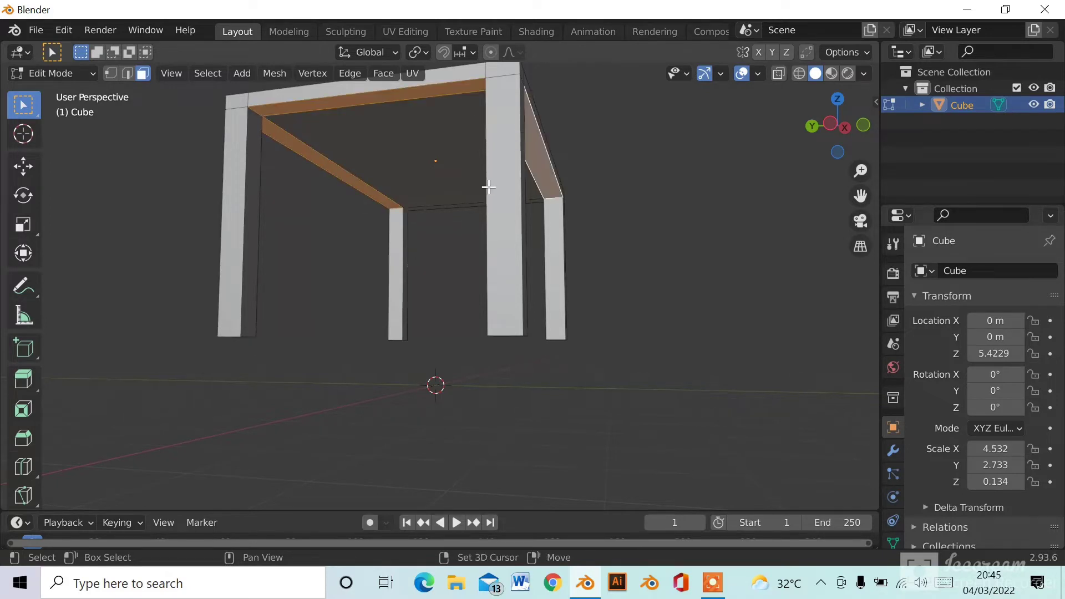
# - Extrude the selected border faces about 0.6 m downward to form the table's apron between the legs
pyautogui.moveTo(495, 198); pyautogui.dragTo(527, 233, button='middle')
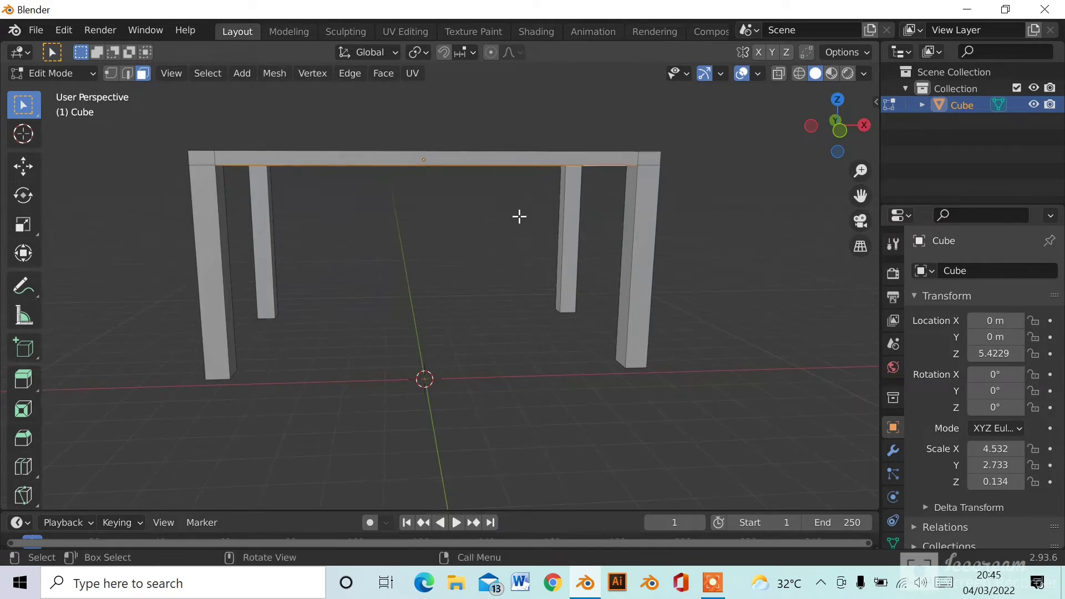
pyautogui.press('g')
pyautogui.press('z')
pyautogui.press('z')
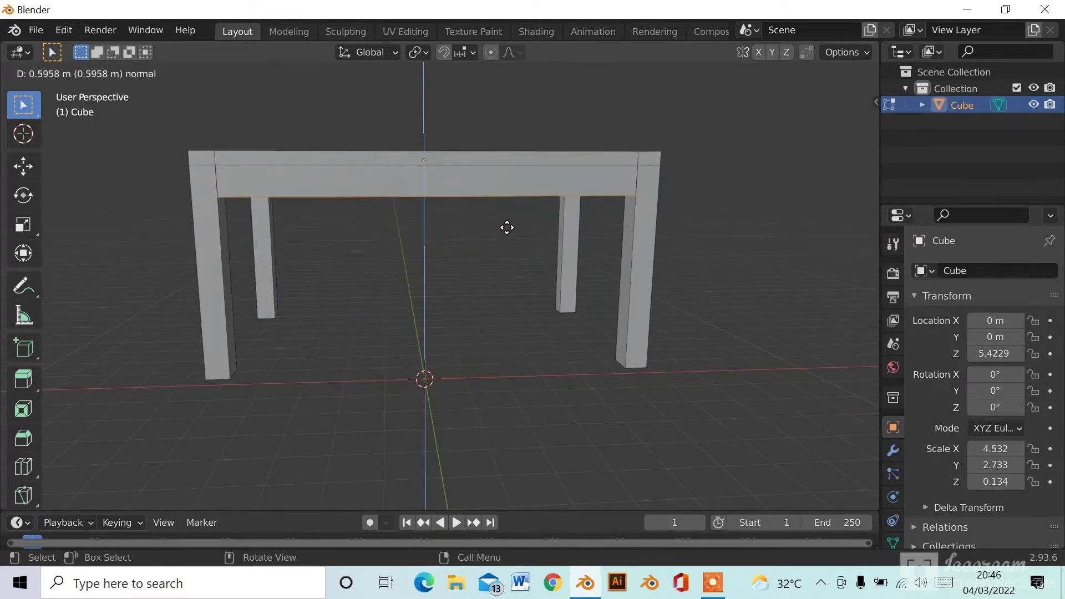
pyautogui.click(508, 228)
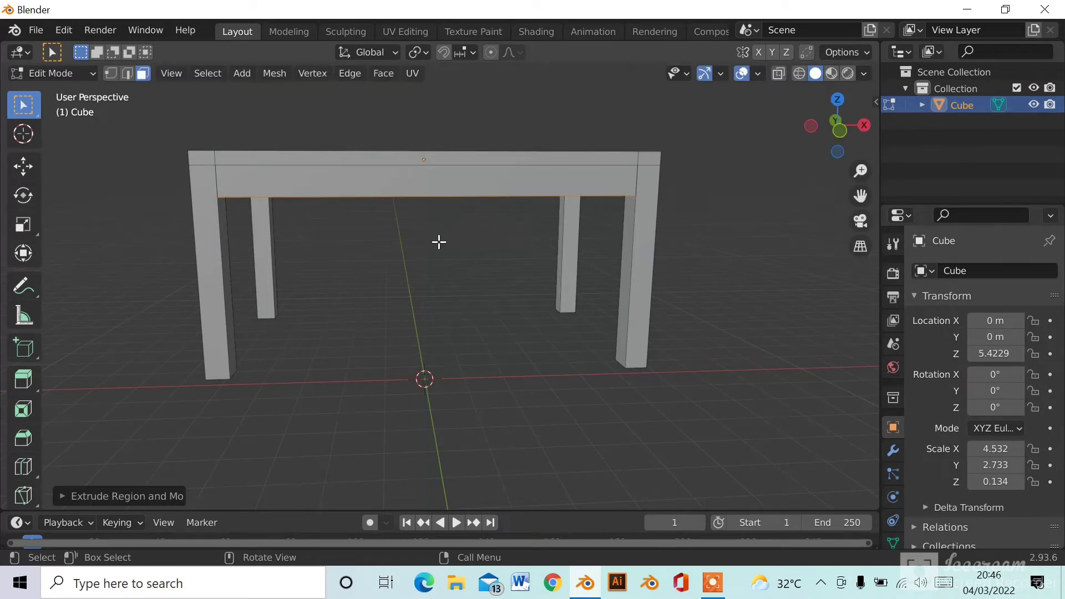
# - Deselect the apron faces and switch the finished table from Edit Mode to Object Mode
pyautogui.moveTo(438, 241); pyautogui.dragTo(606, 340, button='middle')
pyautogui.moveTo(417, 315); pyautogui.dragTo(309, 214, button='middle')
pyautogui.click(516, 293)
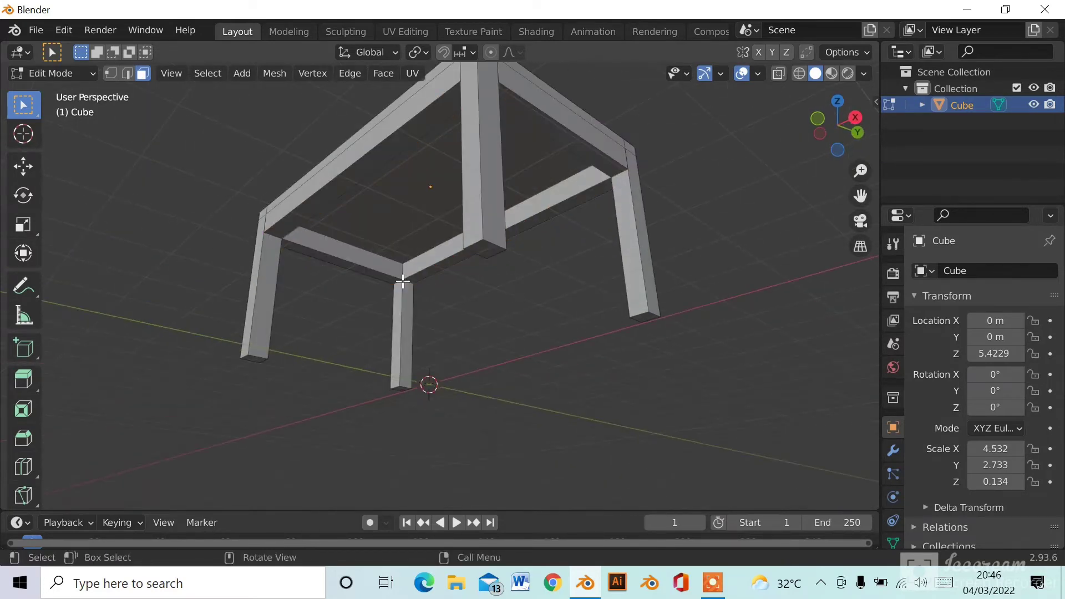
pyautogui.moveTo(377, 313); pyautogui.dragTo(120, 153, button='middle')
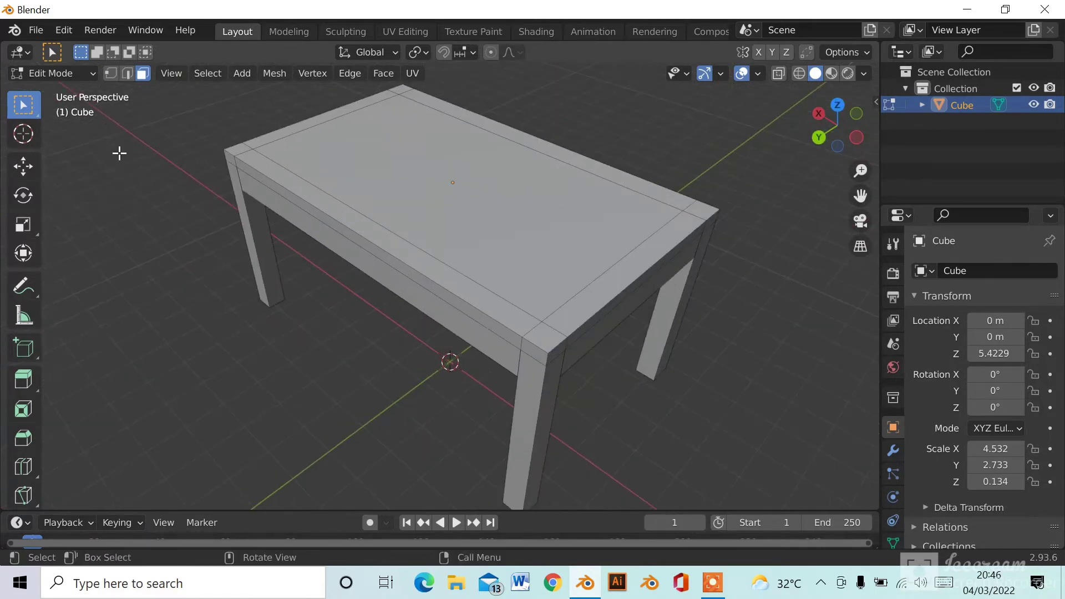
pyautogui.click(88, 74)
pyautogui.click(68, 93)
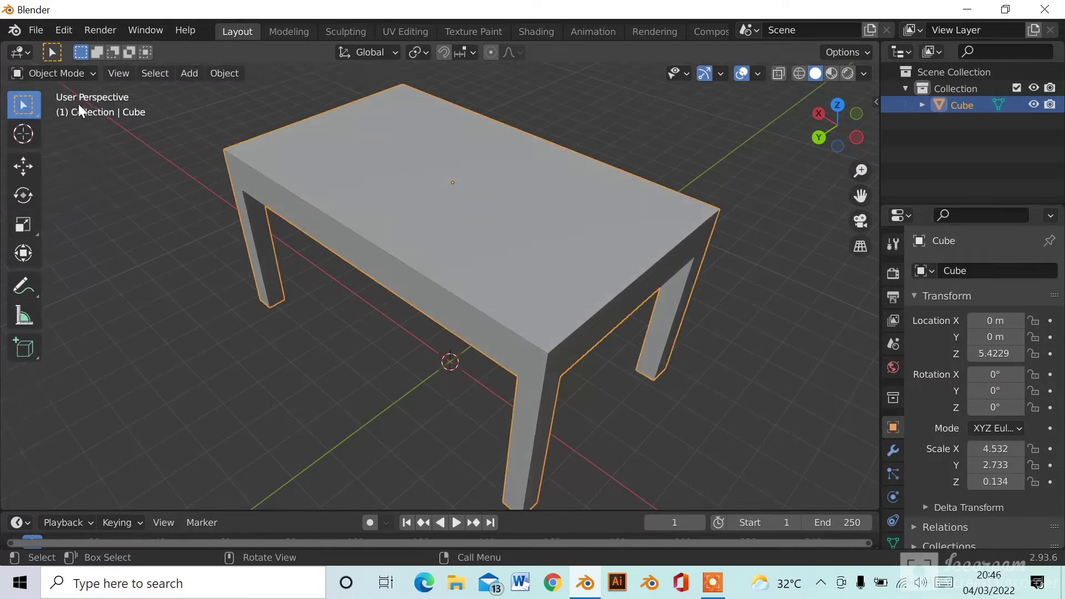
# - Examine the finished table from several sides, including its legs and apron
pyautogui.scroll(-3, 304, 202)
pyautogui.moveTo(304, 202); pyautogui.dragTo(420, 205, button='middle')
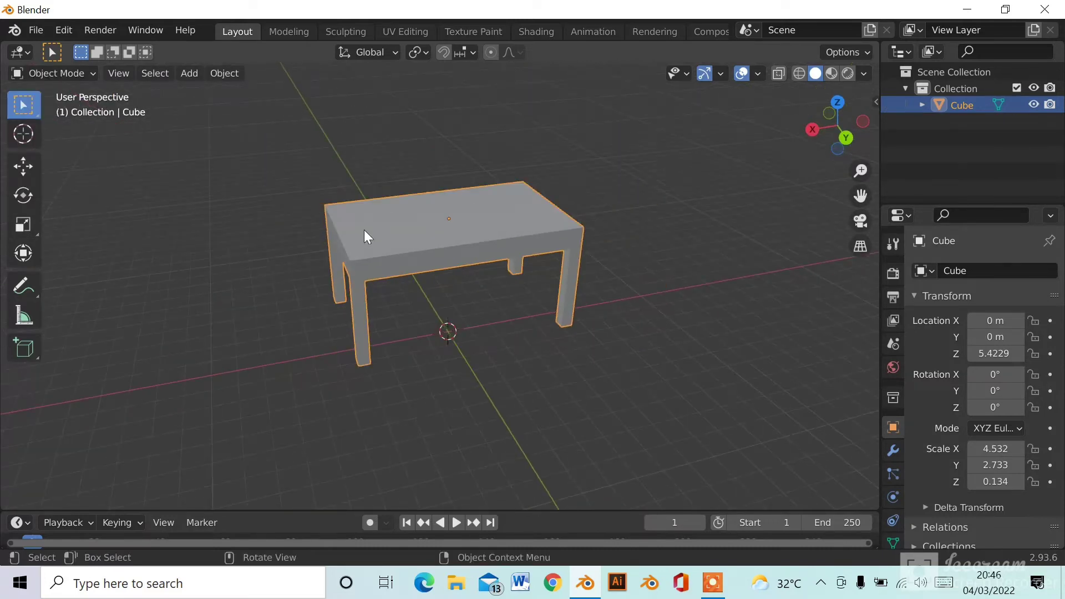
pyautogui.moveTo(366, 236); pyautogui.dragTo(300, 276, button='middle')
pyautogui.moveTo(490, 268); pyautogui.dragTo(341, 228, button='middle')
pyautogui.moveTo(481, 268); pyautogui.dragTo(441, 278, button='middle')
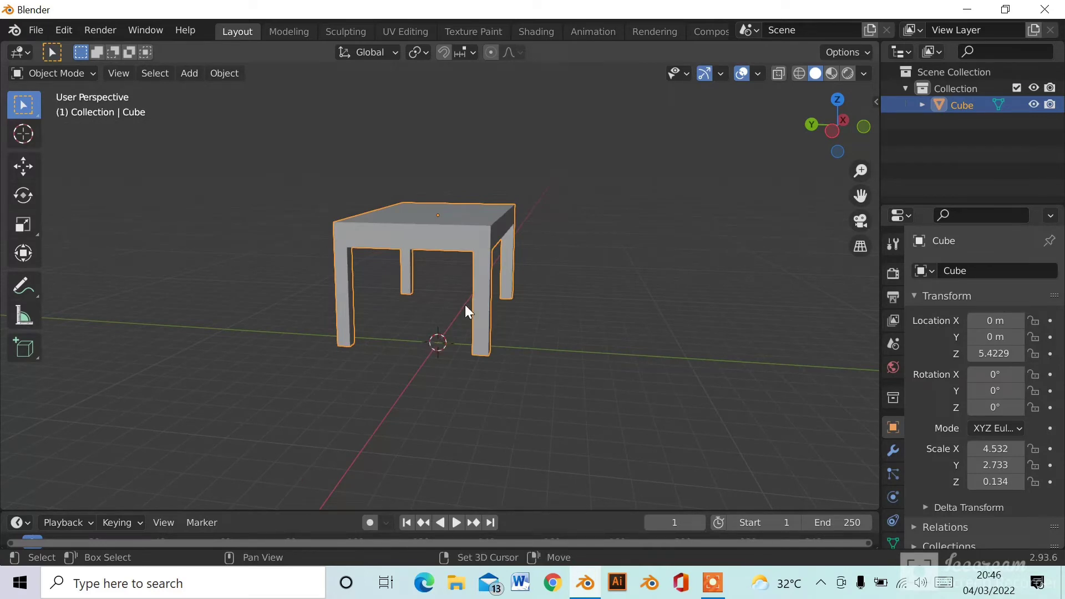
pyautogui.moveTo(465, 305); pyautogui.dragTo(366, 307, button='middle')
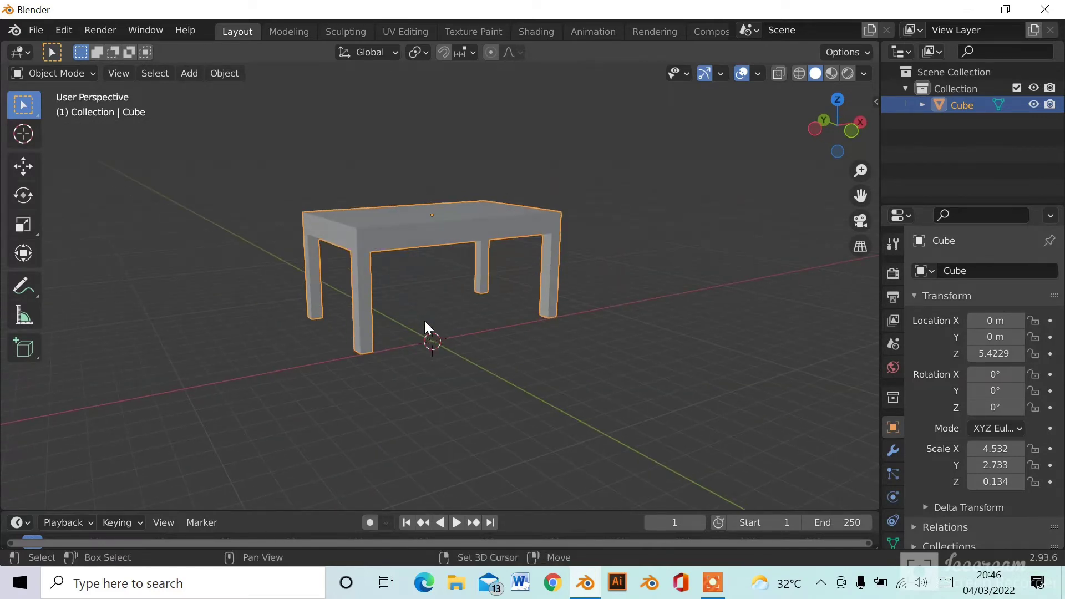
# - Add a new cube mesh at the world origin, beneath the table
pyautogui.hotkey('shift', 'a')
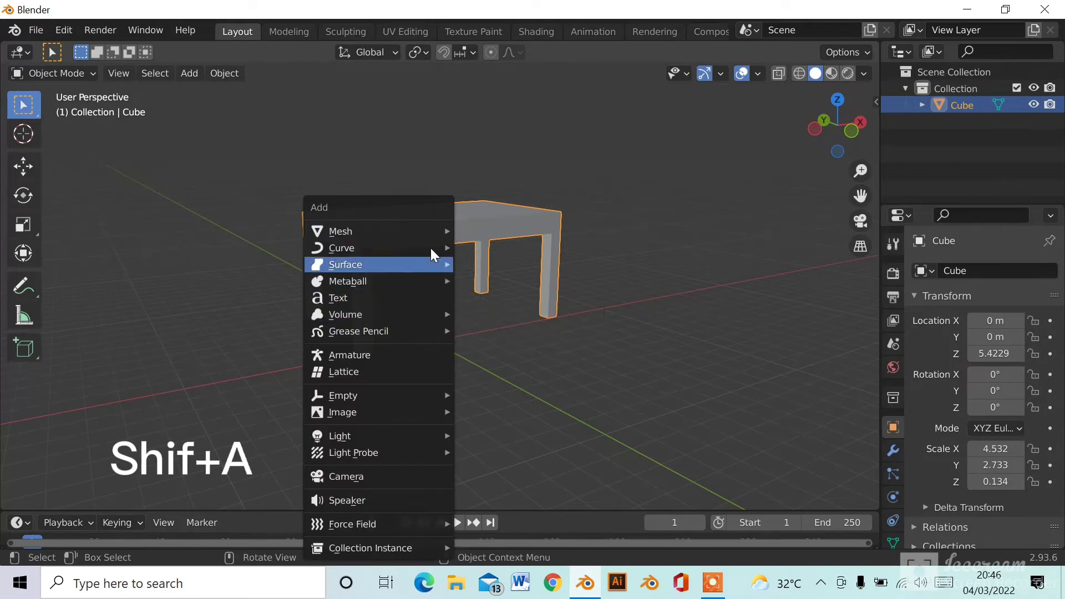
pyautogui.moveTo(434, 231)
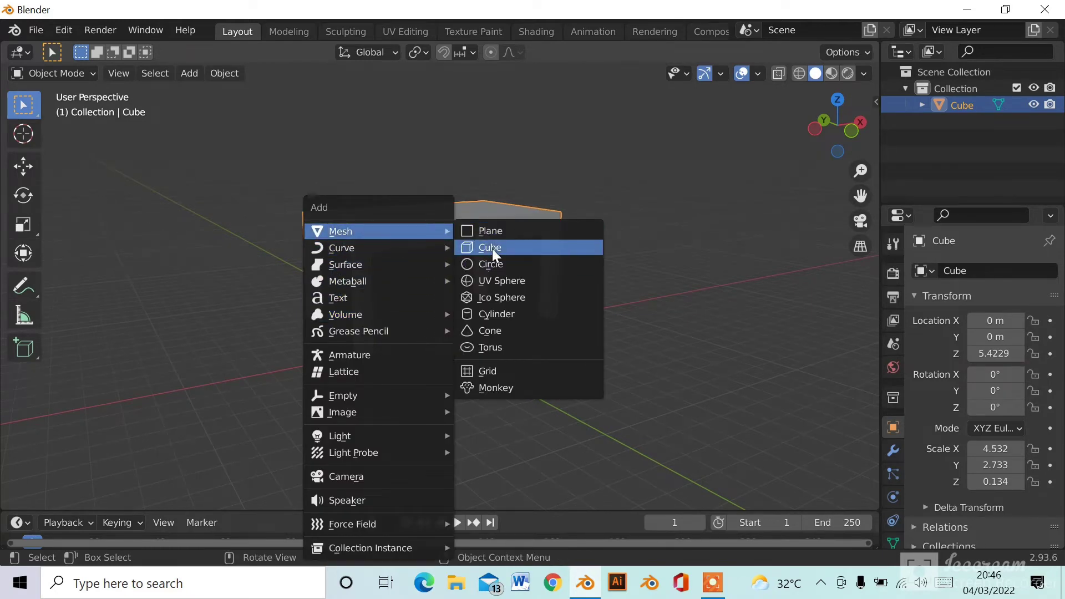
pyautogui.click(491, 248)
# - Raise the new cube about 2 m along Z and move it about 6.2 m along negative Y, out from under the table
pyautogui.moveTo(376, 303); pyautogui.dragTo(487, 341, button='middle')
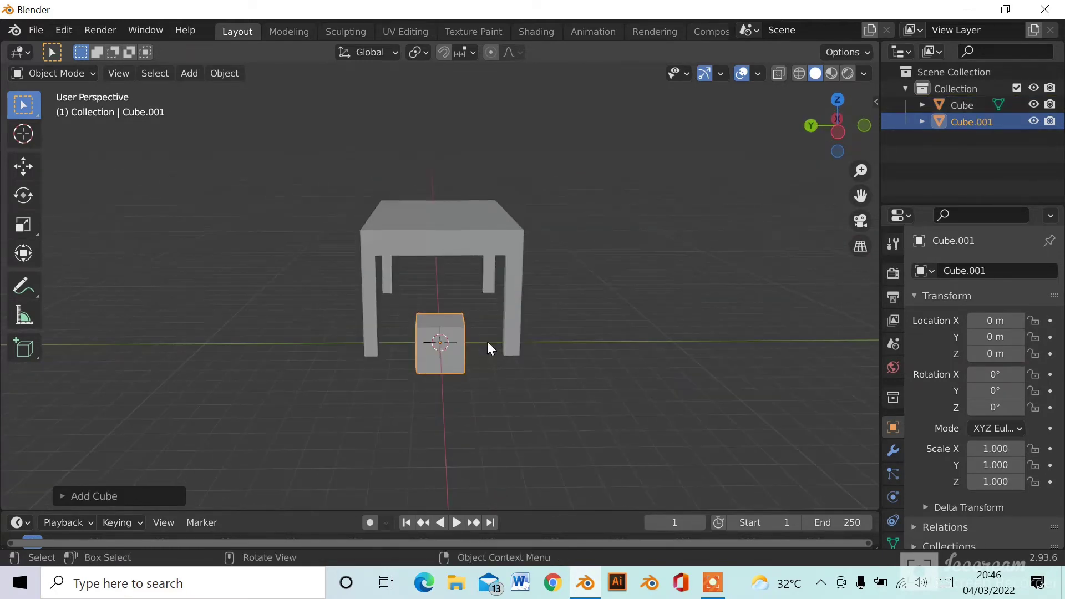
pyautogui.press('g')
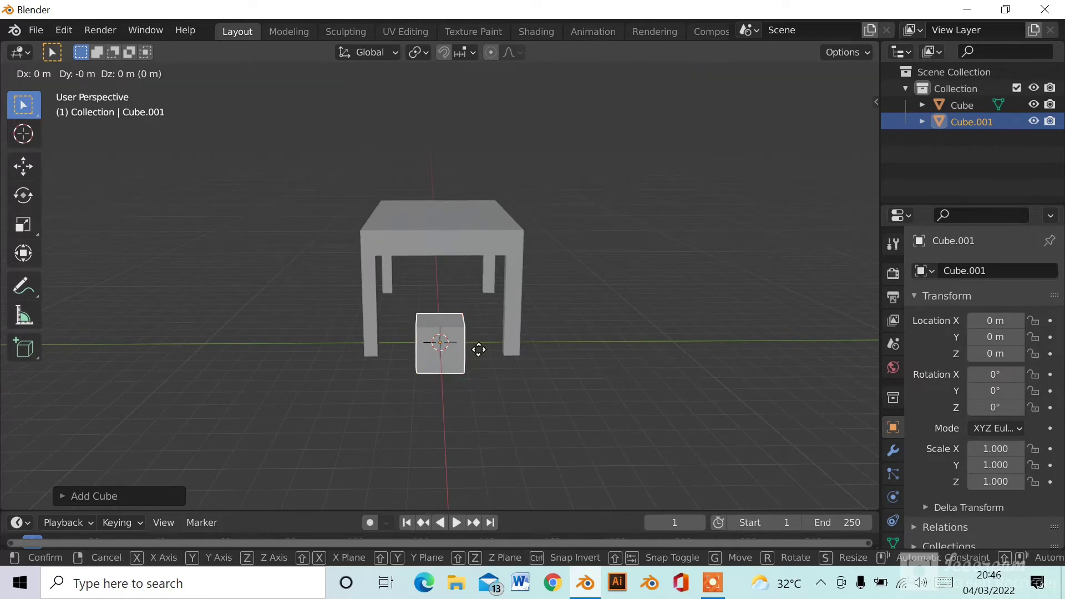
pyautogui.press('z')
pyautogui.click(479, 305)
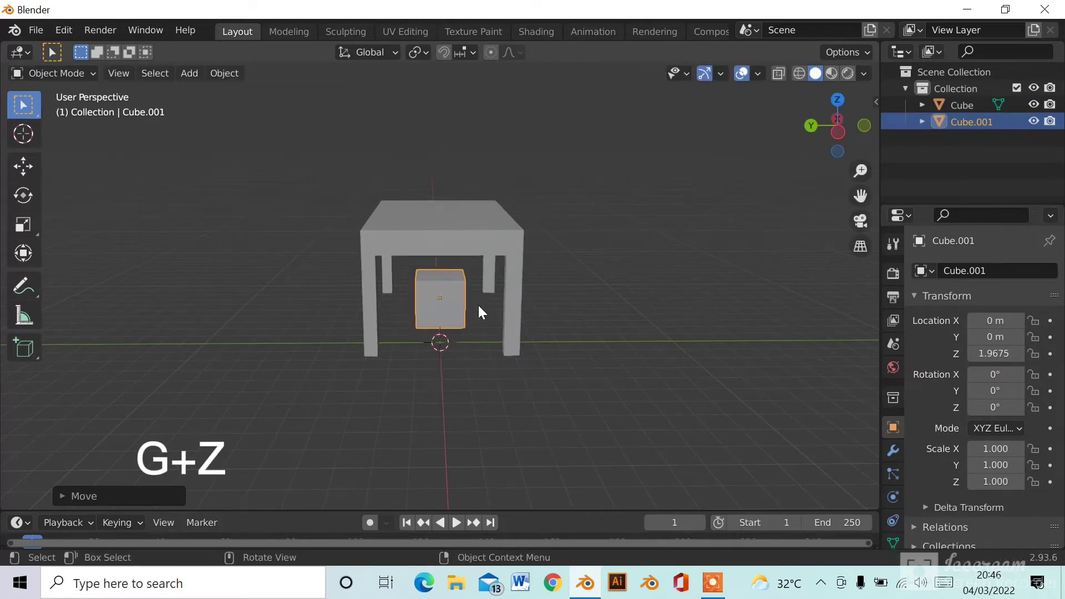
pyautogui.press('g')
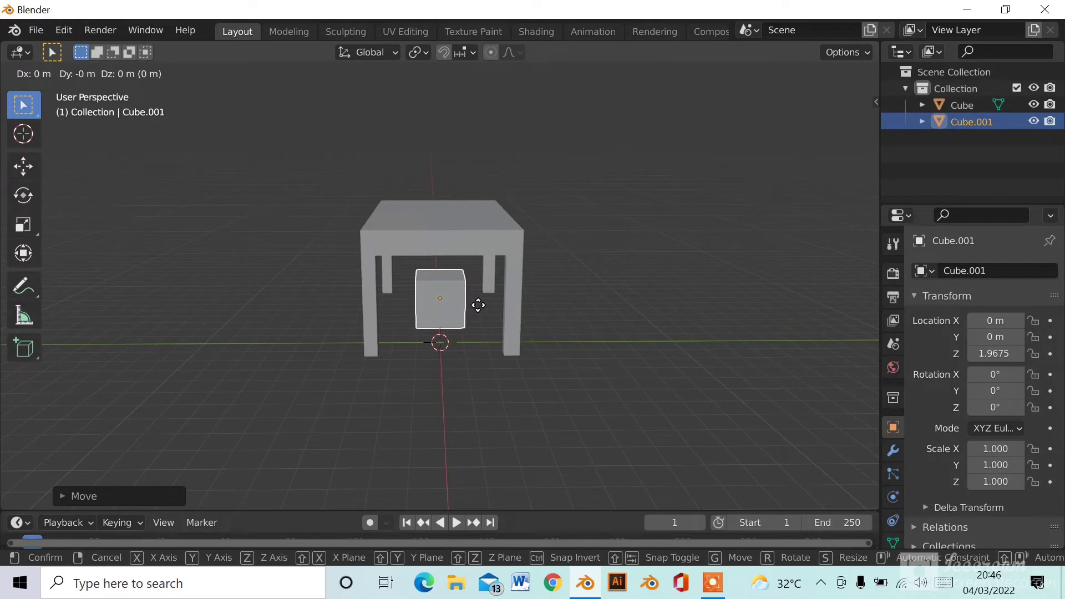
pyautogui.press('y')
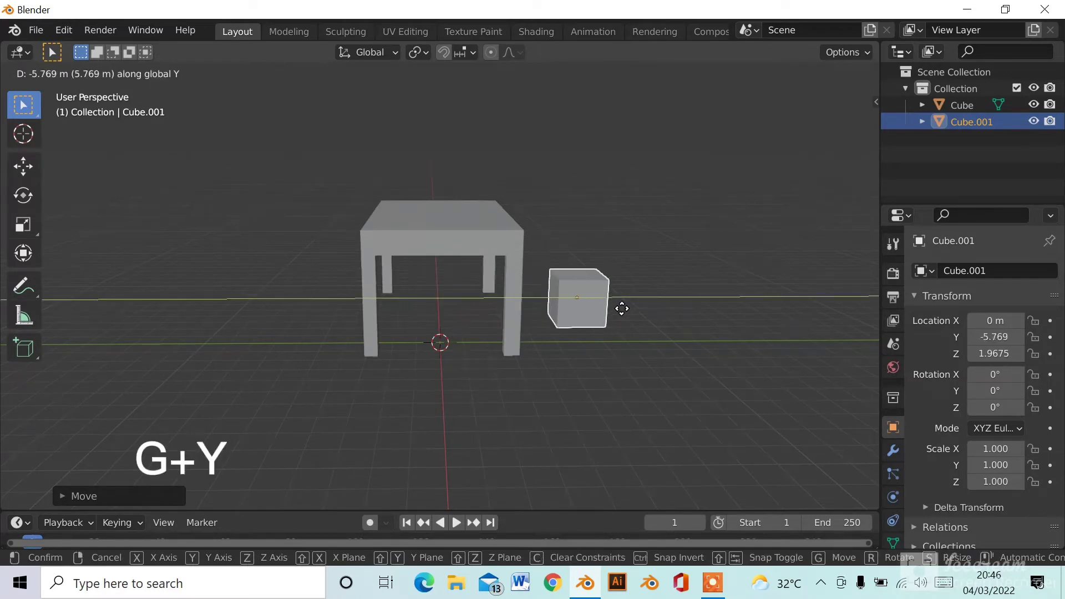
pyautogui.click(621, 311)
# - Raise the new cube about 2 m further along the global Z axis, to a Z location of about 3.92 m
pyautogui.moveTo(610, 328); pyautogui.dragTo(539, 333, button='middle')
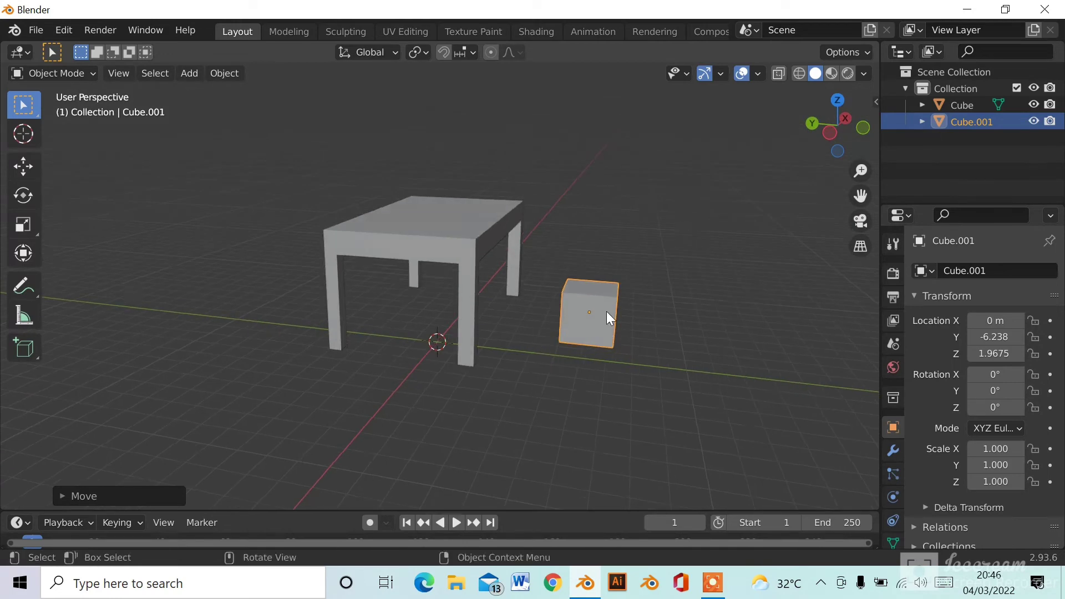
pyautogui.press('g')
pyautogui.press('z')
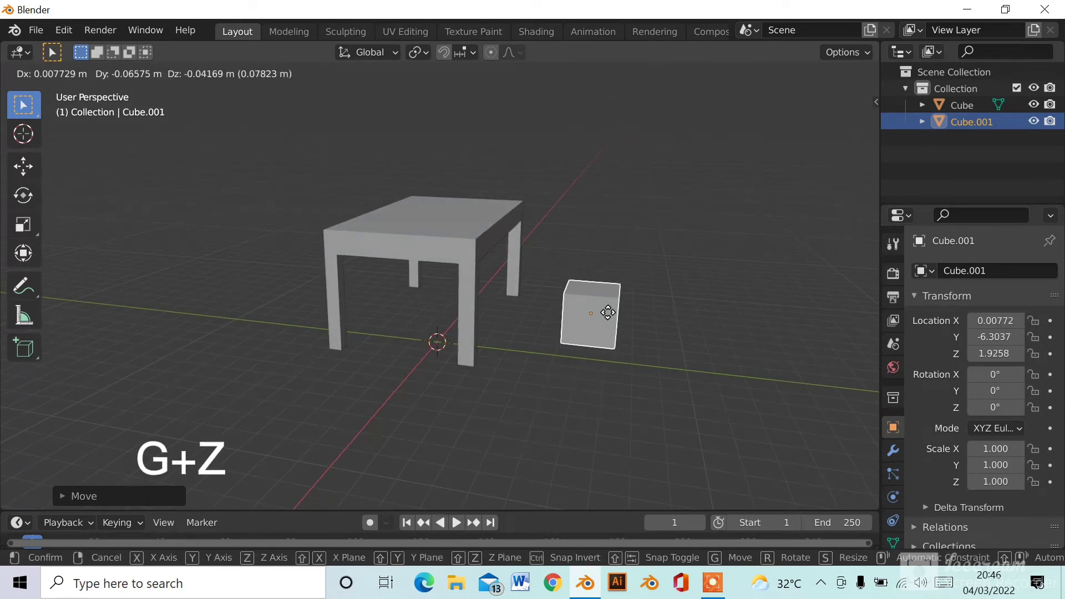
pyautogui.press('z')
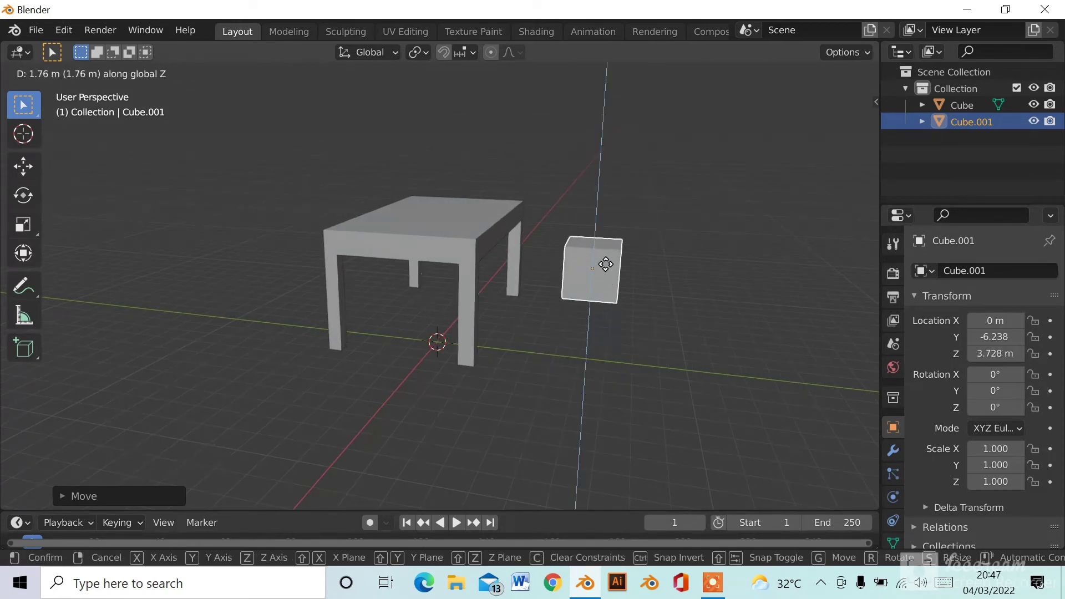
pyautogui.click(610, 270)
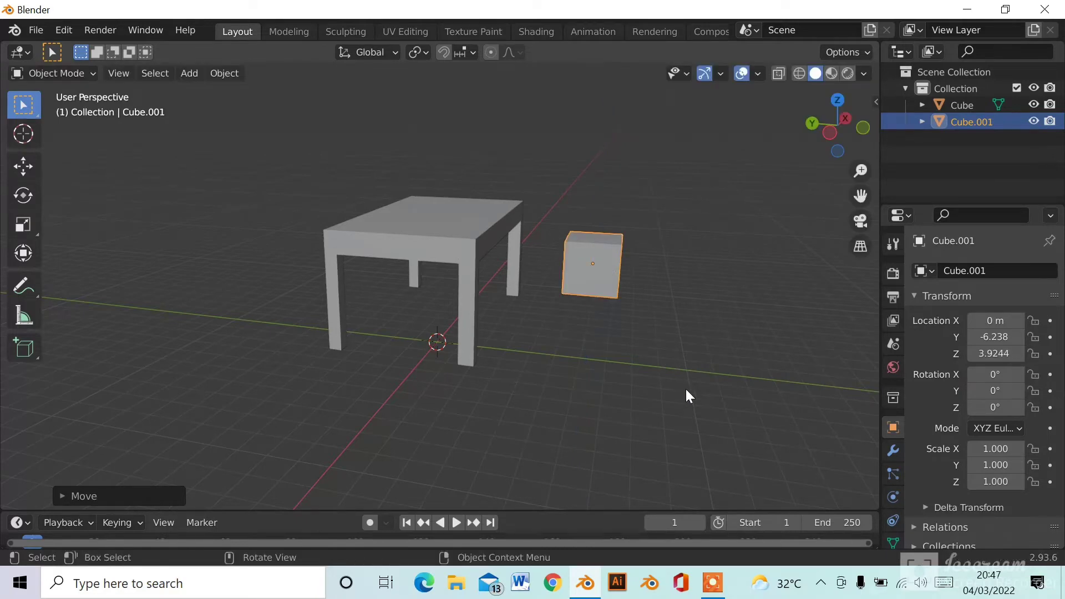
# - Flatten the new cube into a thin slab by scaling it to about 0.17 along the global Z axis
pyautogui.press('s')
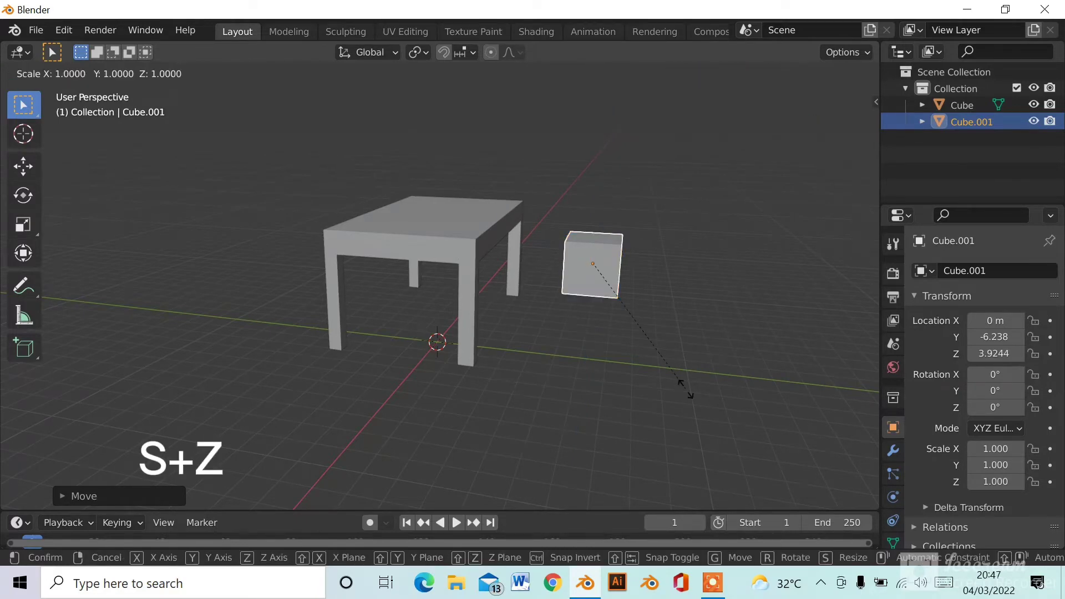
pyautogui.press('z')
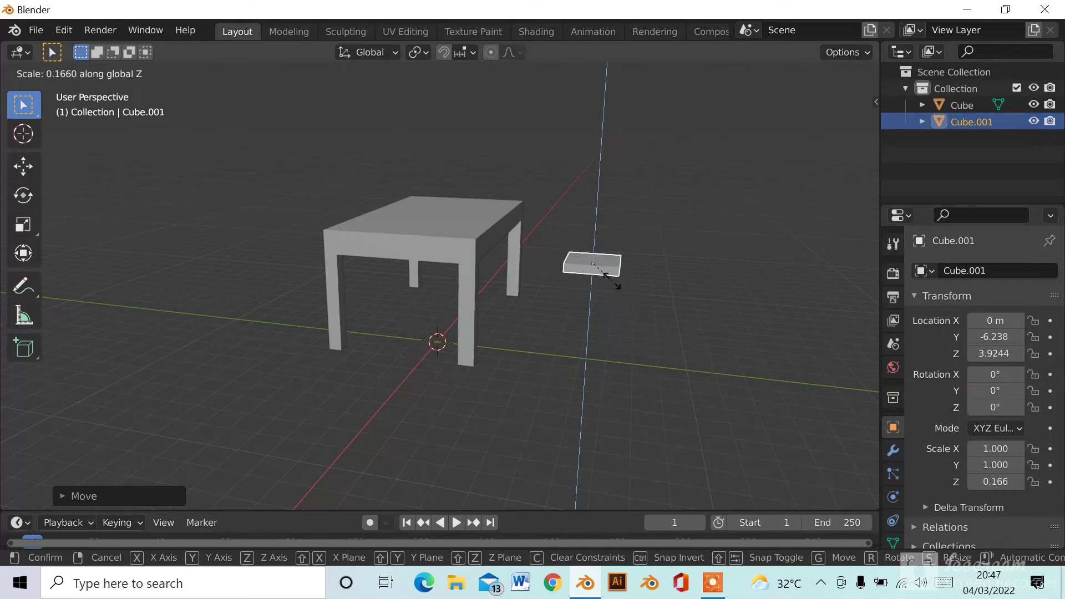
pyautogui.click(615, 280)
# - In the top orthographic view, scale the slab up uniformly by a factor of about 1.55
pyautogui.moveTo(610, 283); pyautogui.dragTo(510, 238, button='middle')
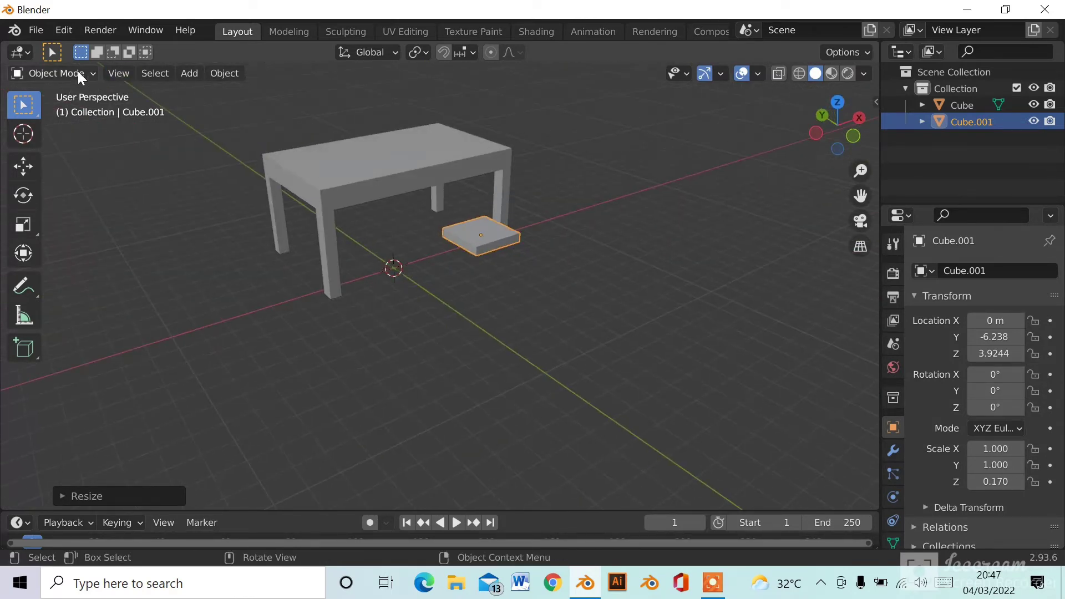
pyautogui.moveTo(511, 303); pyautogui.dragTo(446, 395, button='middle')
pyautogui.click(832, 122)
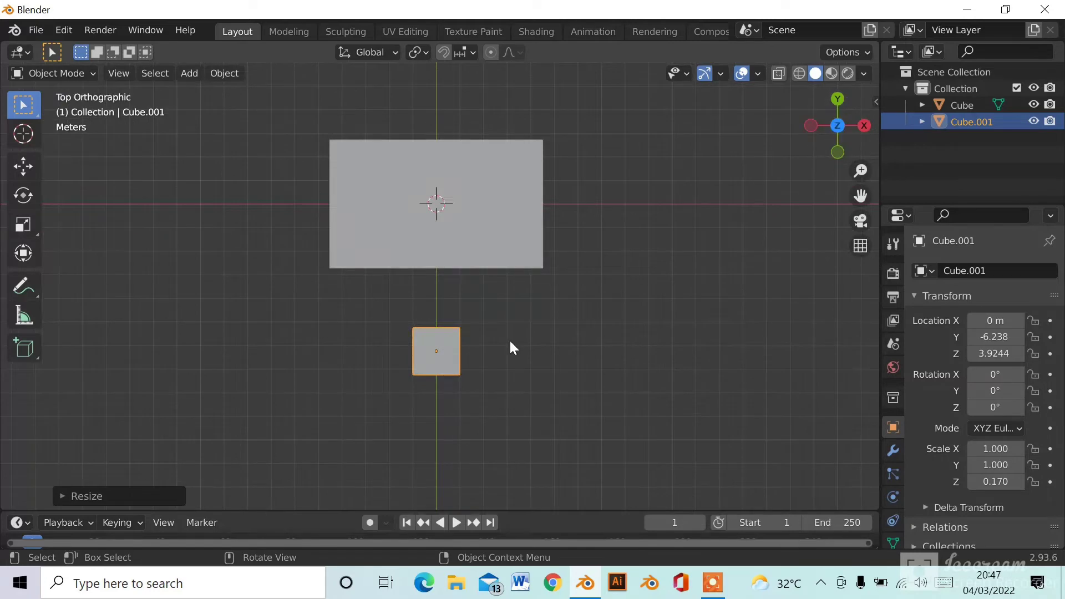
pyautogui.press('s')
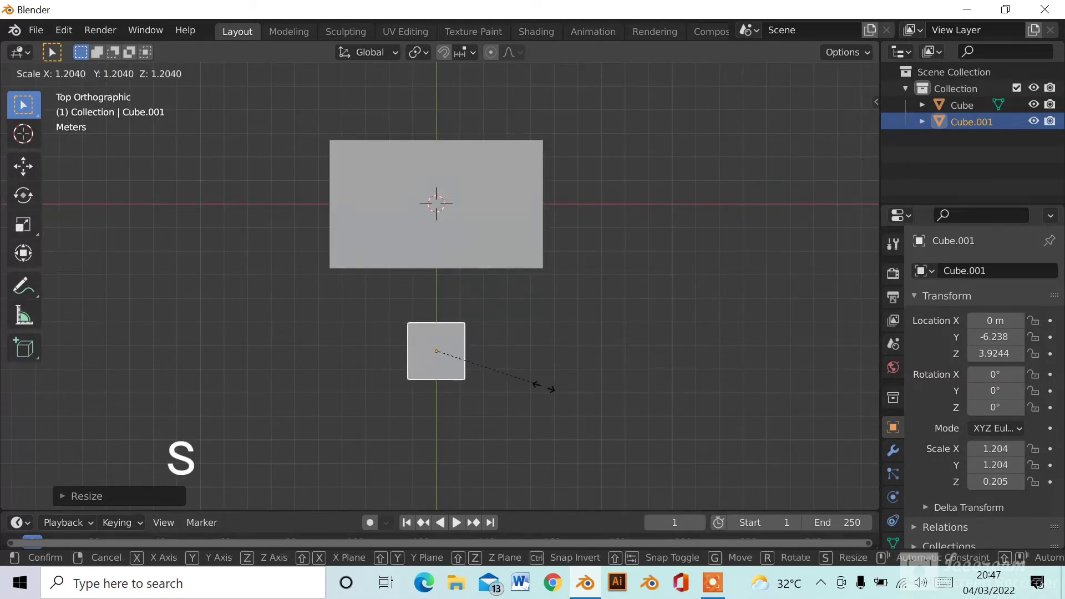
pyautogui.click(566, 404)
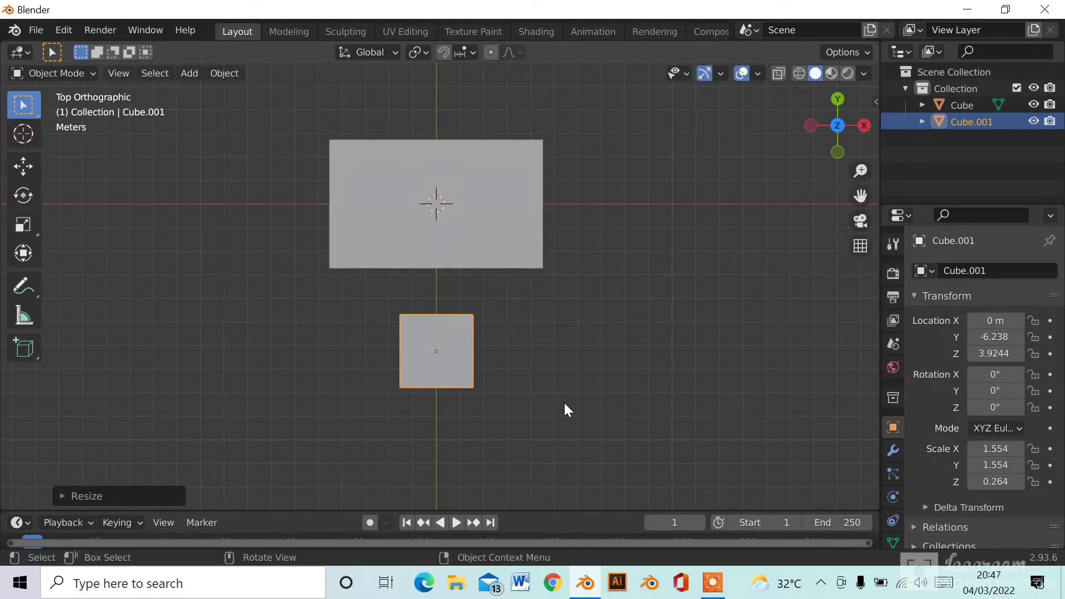
# - Return to an angled perspective of the slab and switch it to Edit Mode
pyautogui.keyDown('shift'); pyautogui.moveTo(460, 367); pyautogui.dragTo(477, 341, button='middle'); pyautogui.keyUp('shift')
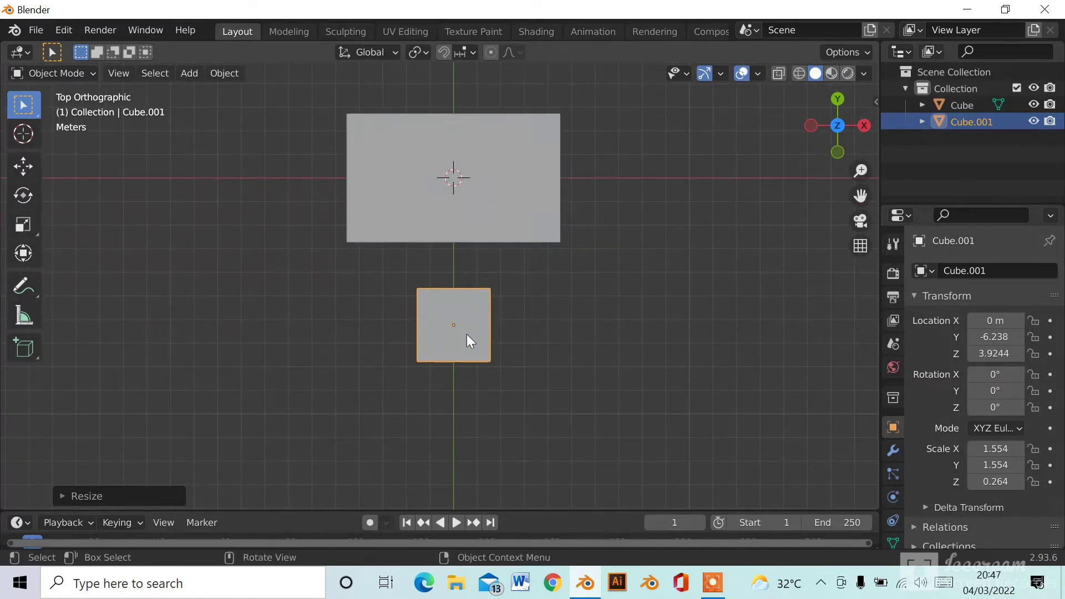
pyautogui.moveTo(468, 334); pyautogui.dragTo(482, 237, button='middle')
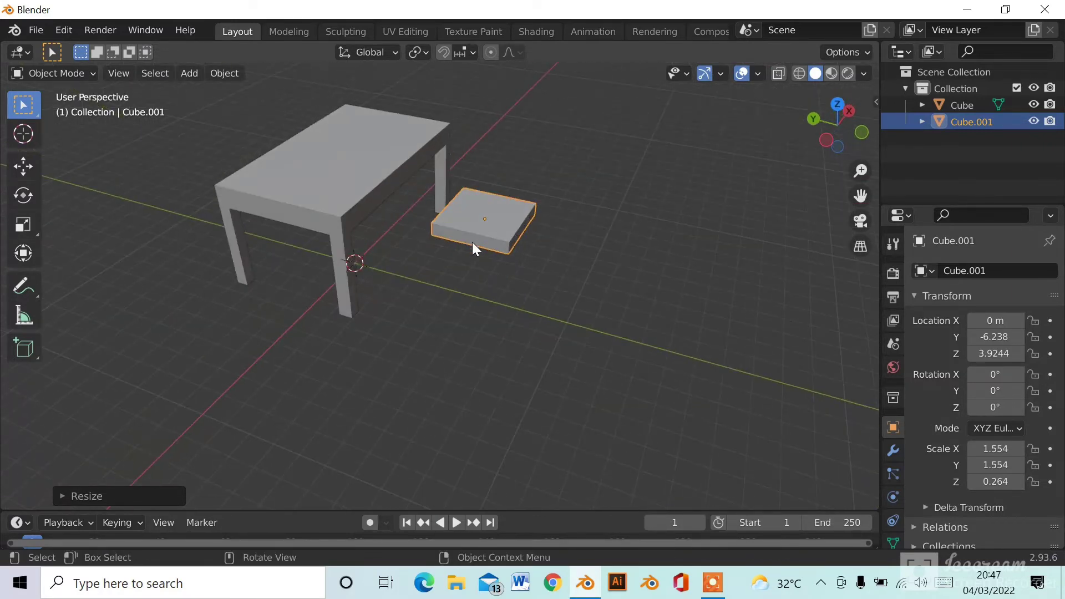
pyautogui.click(79, 76)
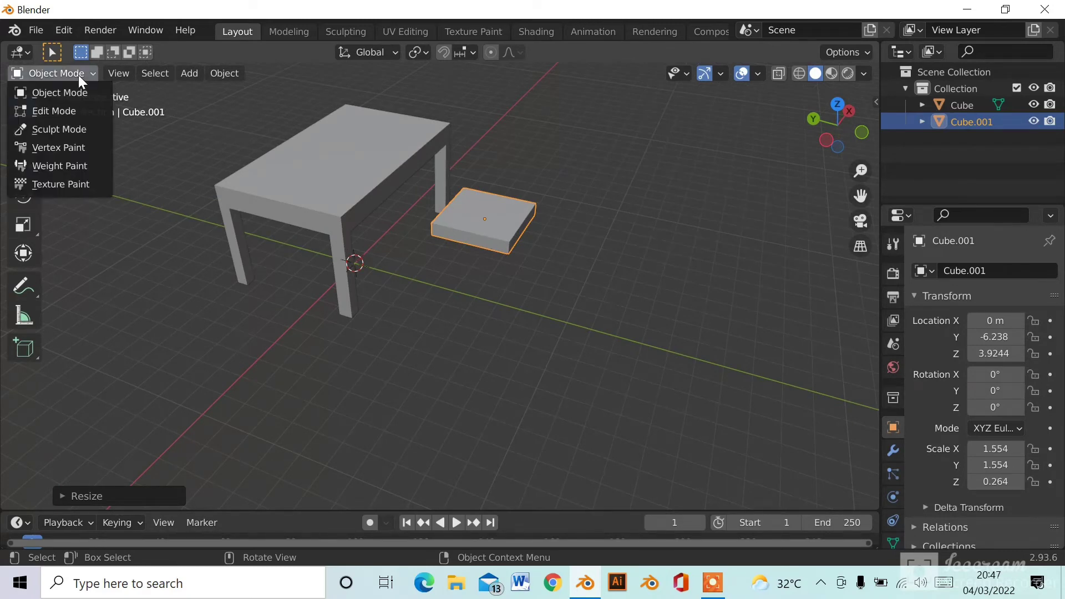
pyautogui.click(75, 111)
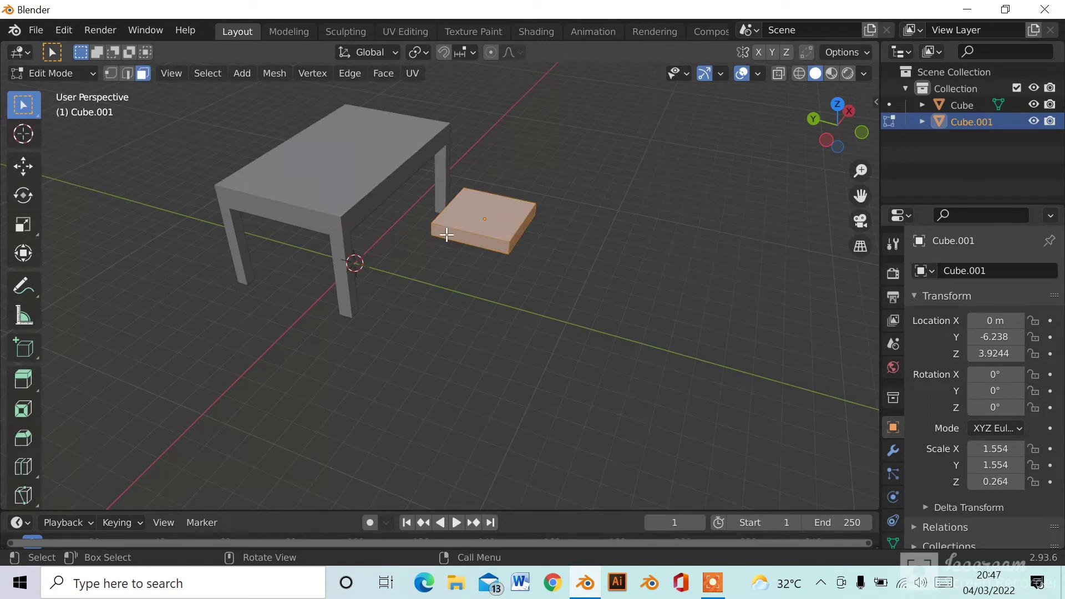
# - Switch the slab from Edit Mode to Object Mode and back to Edit Mode
pyautogui.moveTo(447, 235); pyautogui.dragTo(331, 248, button='middle')
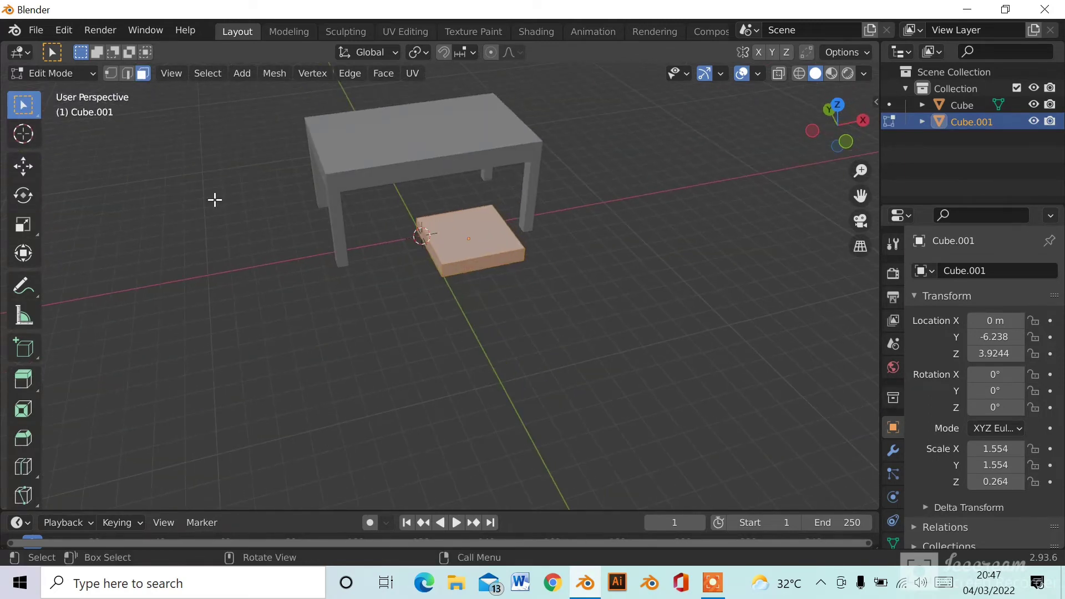
pyautogui.moveTo(260, 228); pyautogui.dragTo(331, 236, button='middle')
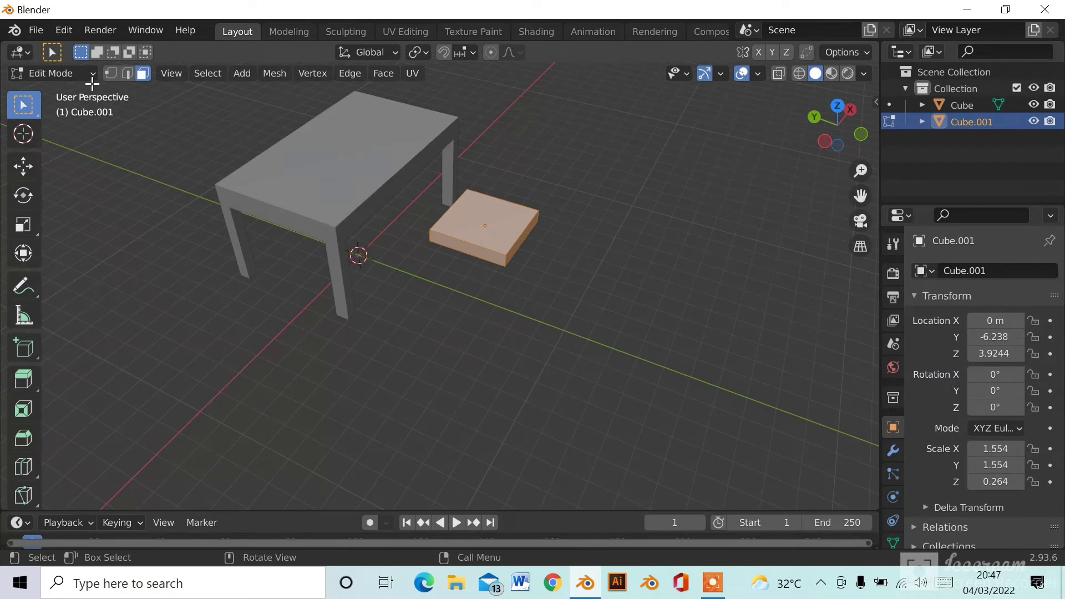
pyautogui.click(76, 73)
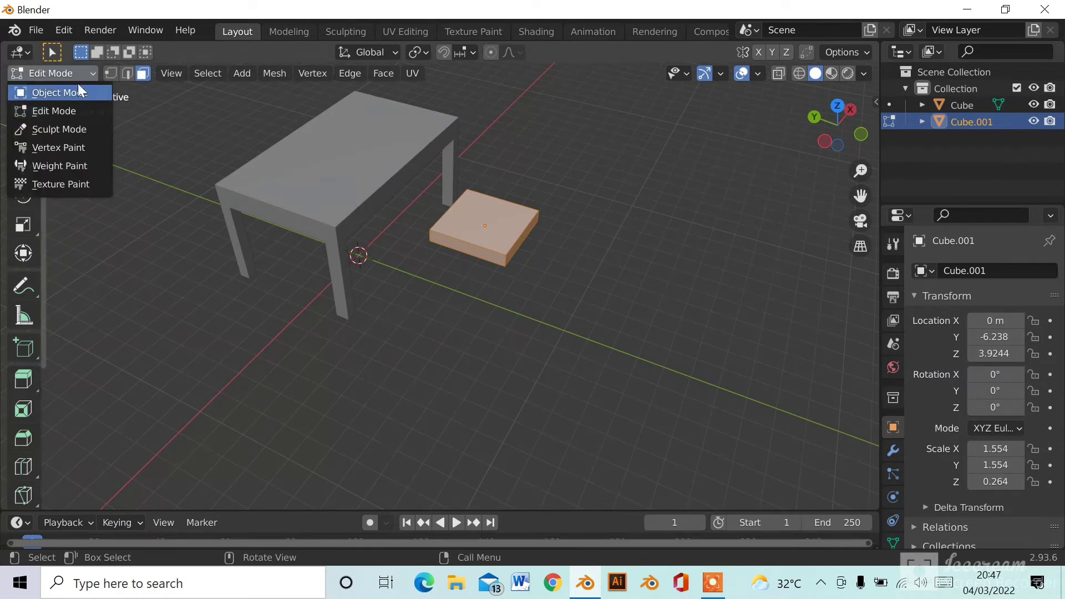
pyautogui.click(79, 91)
pyautogui.click(79, 75)
pyautogui.click(81, 109)
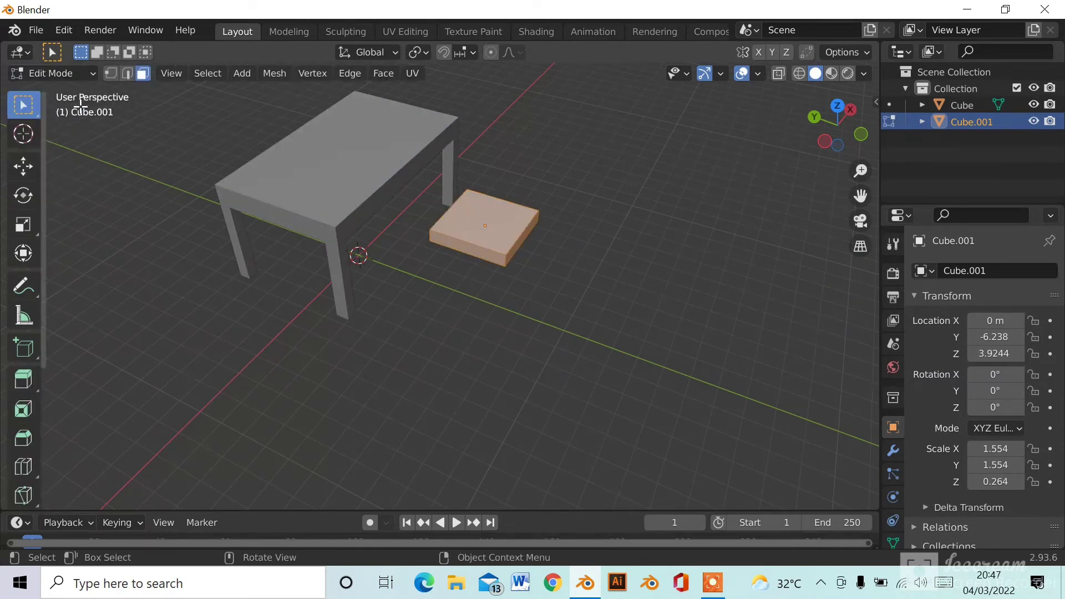
pyautogui.click(85, 78)
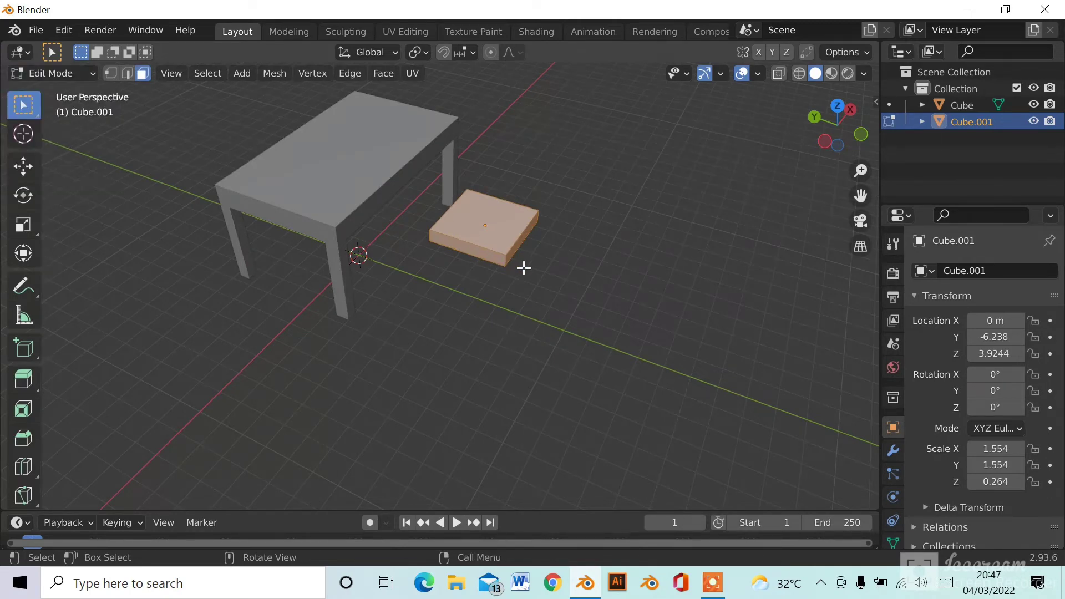
# - Toggle the slab repeatedly between Object Mode and Edit Mode, ending in Edit Mode
pyautogui.press('Tab')
pyautogui.press('Tab')
pyautogui.press('Tab')
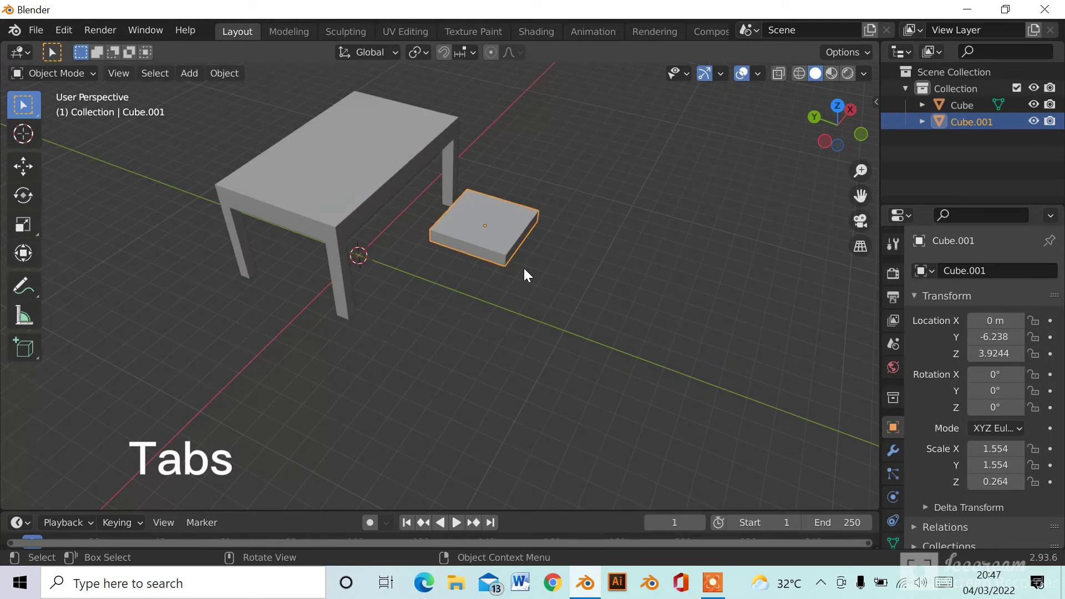
pyautogui.press('Tab')
pyautogui.press('Tab')
pyautogui.press('Tab')
# - In the top orthographic view, add two loop cuts to the slab parallel to Y, one close to each X-side edge
pyautogui.moveTo(633, 260); pyautogui.dragTo(492, 325, button='middle')
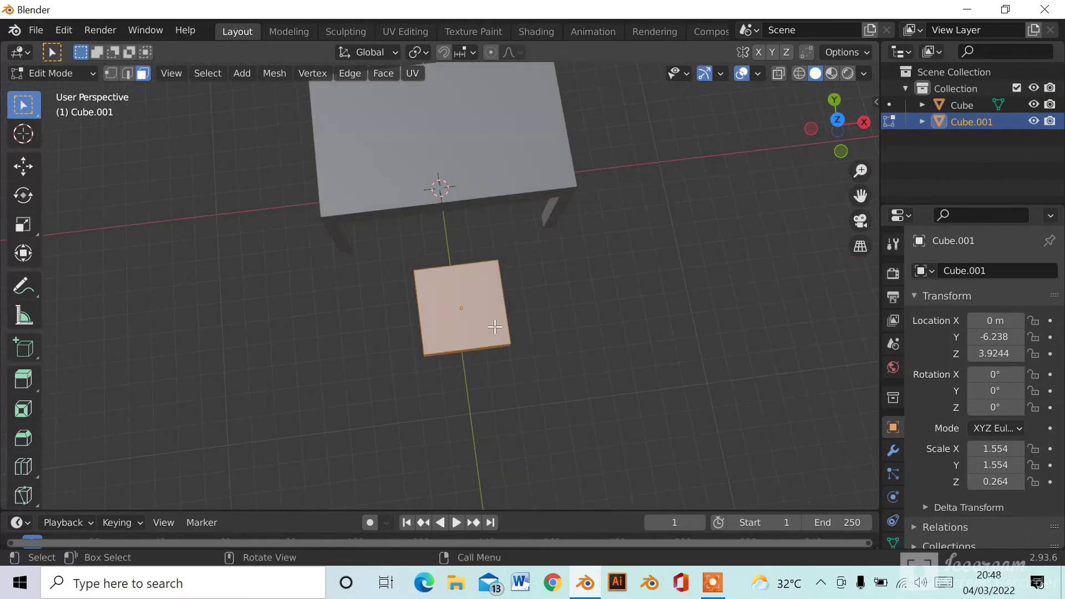
pyautogui.scroll(3, 444, 331)
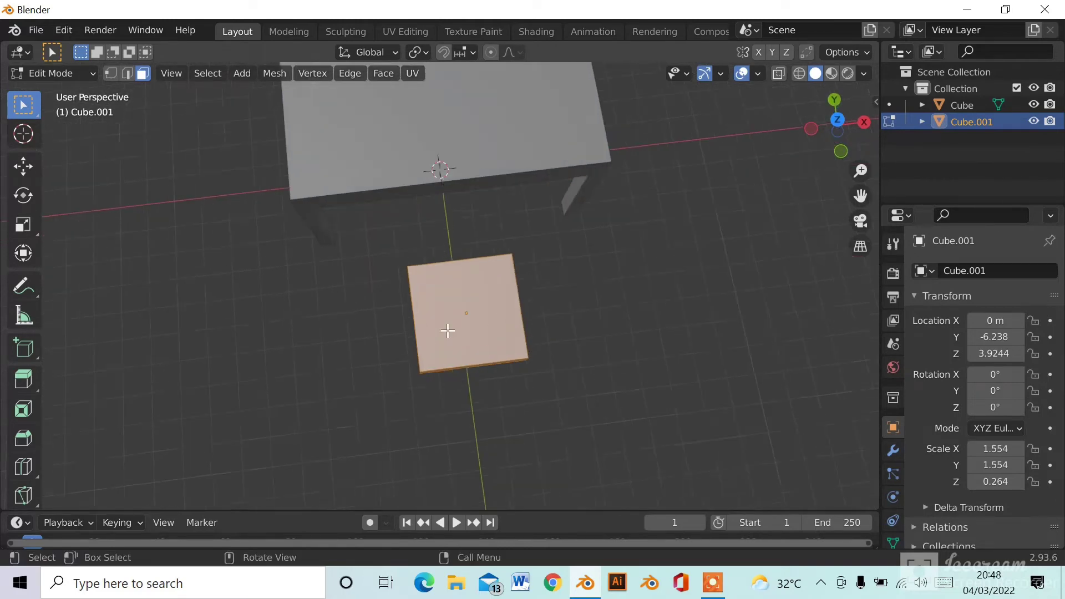
pyautogui.click(836, 118)
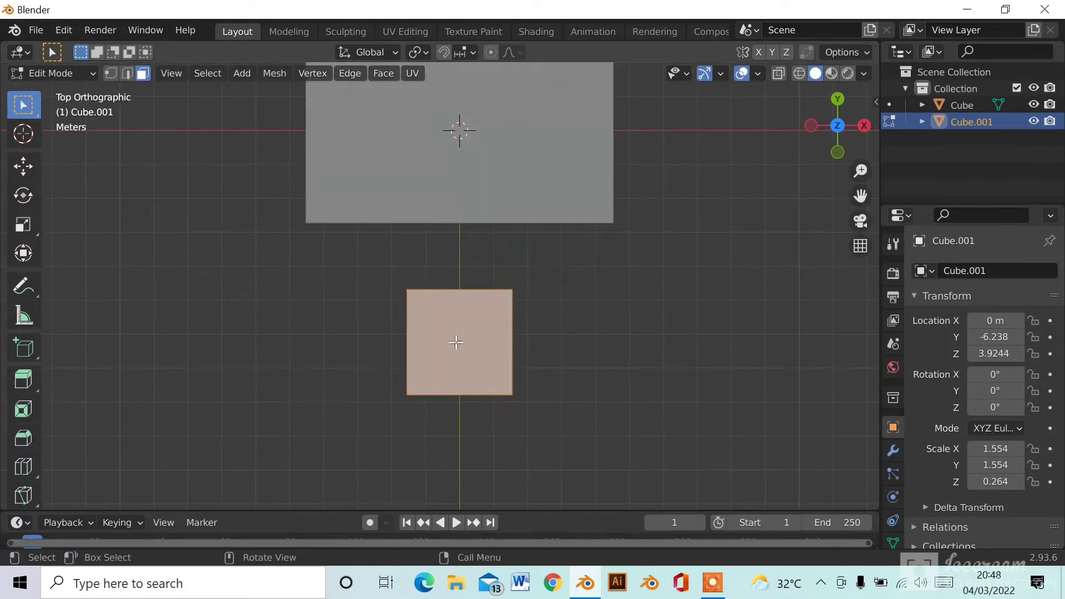
pyautogui.hotkey('ctrl', 'r')
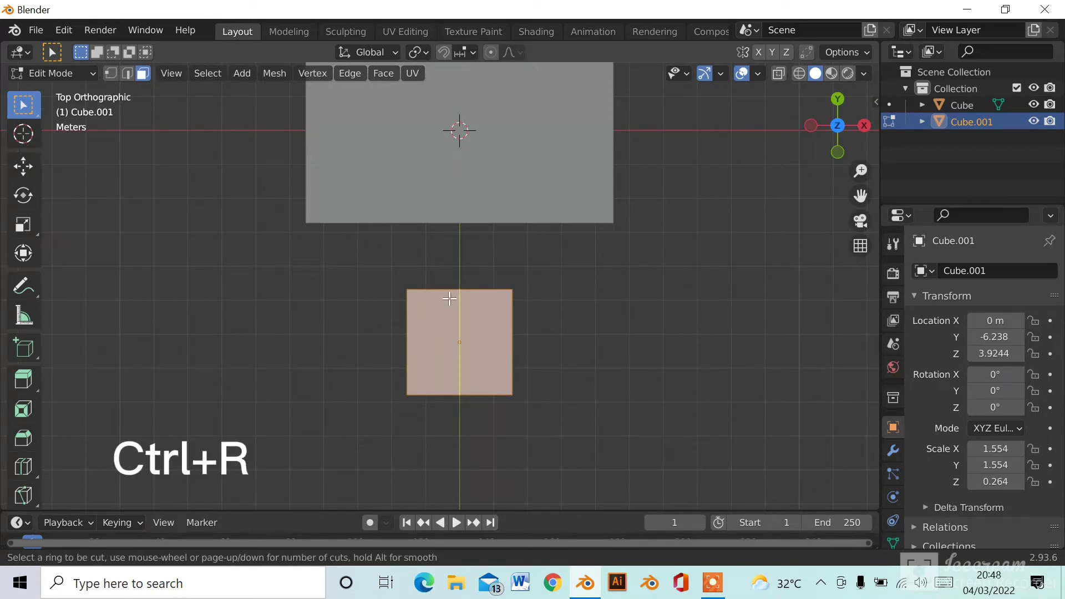
pyautogui.click(454, 297)
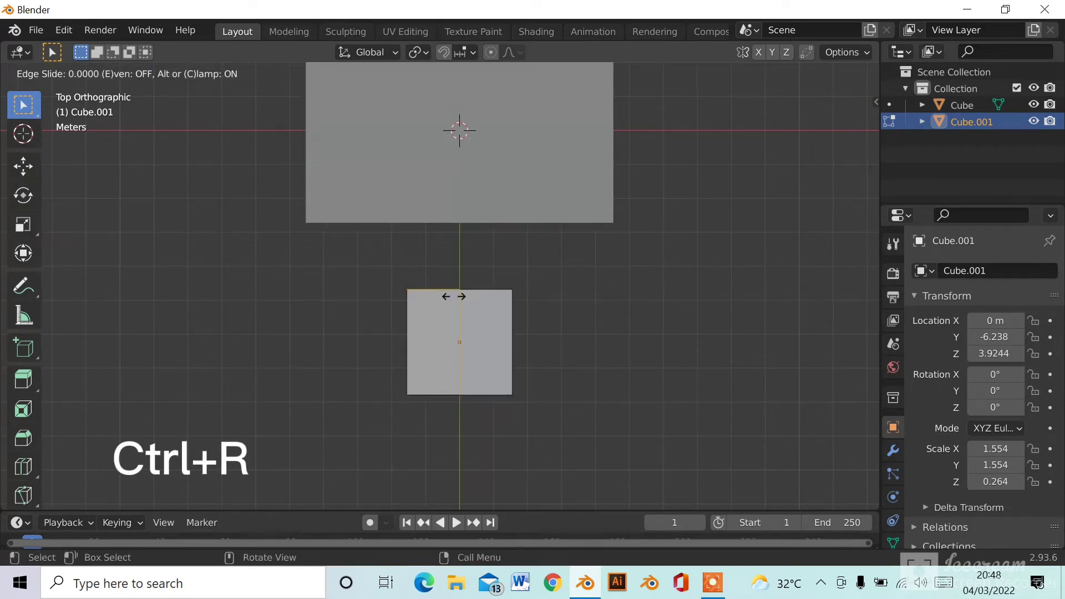
pyautogui.click(415, 297)
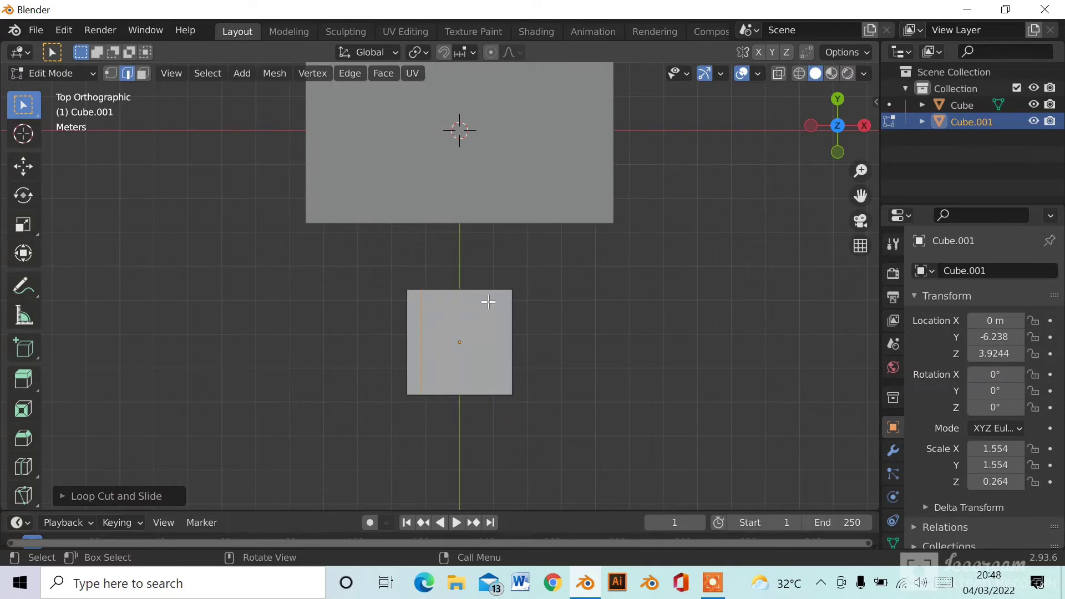
pyautogui.press('ctrl')
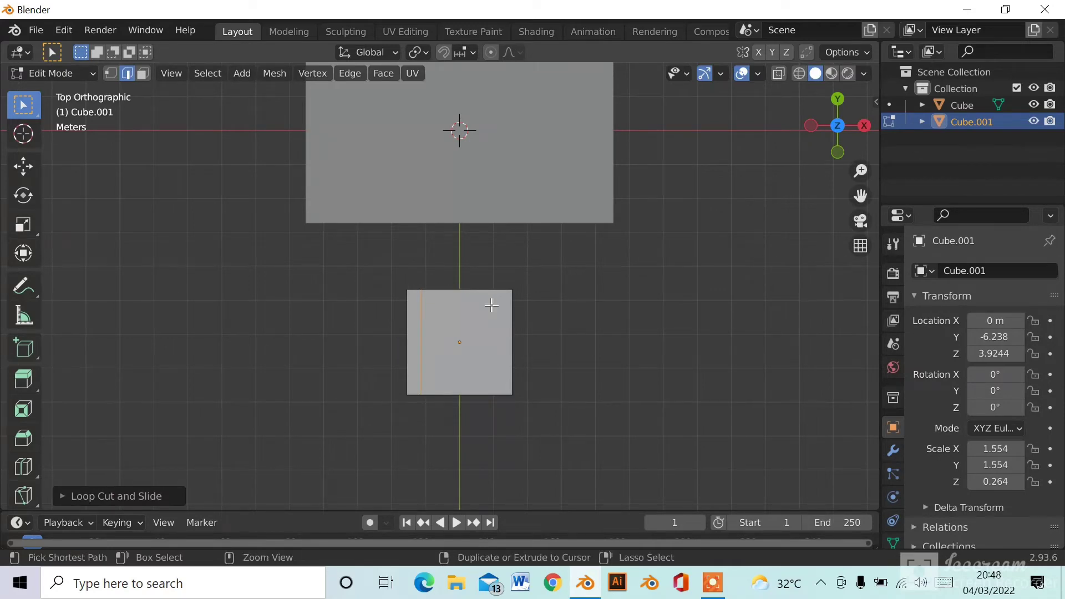
pyautogui.hotkey('ctrl', 'r')
pyautogui.click(492, 305)
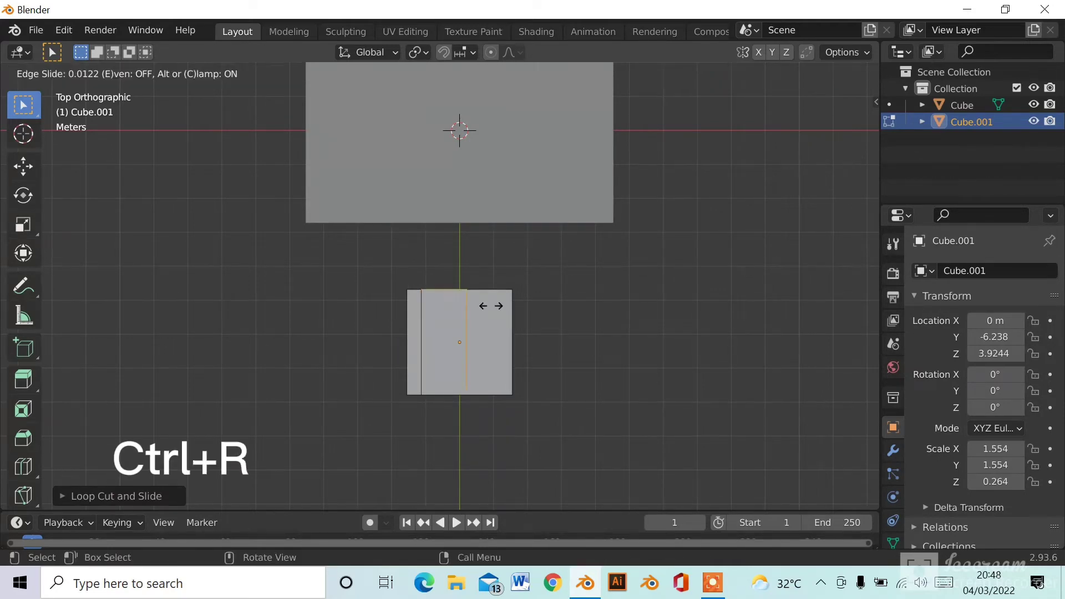
pyautogui.click(522, 308)
# - Add two loop cuts to the slab parallel to X, one close to the edge facing the table and one close to the opposite edge
pyautogui.moveTo(459, 352); pyautogui.dragTo(503, 335, button='middle')
pyautogui.click(838, 119)
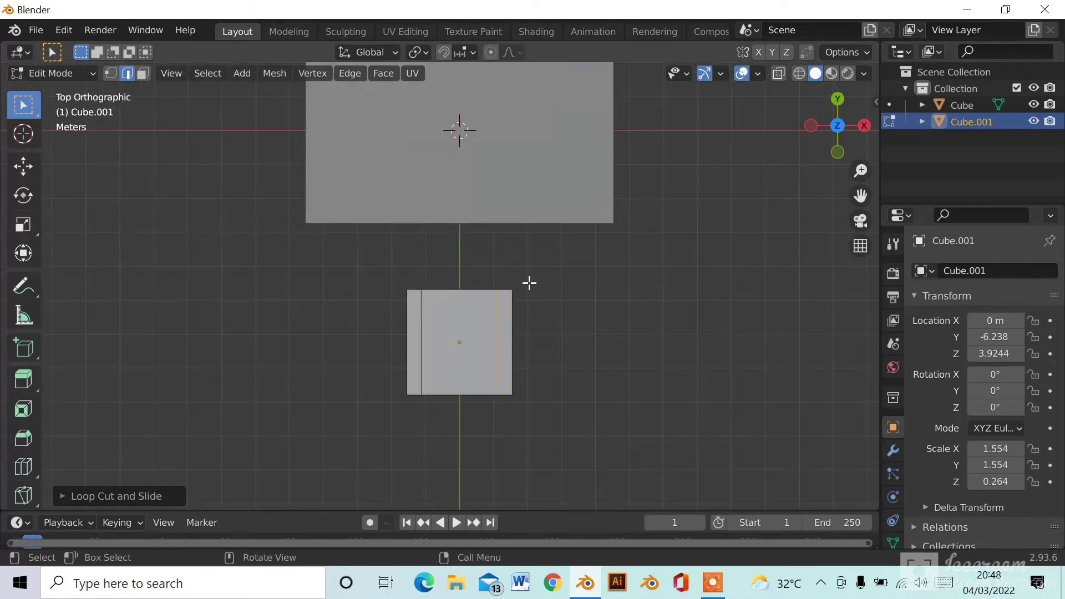
pyautogui.hotkey('ctrl', 'r')
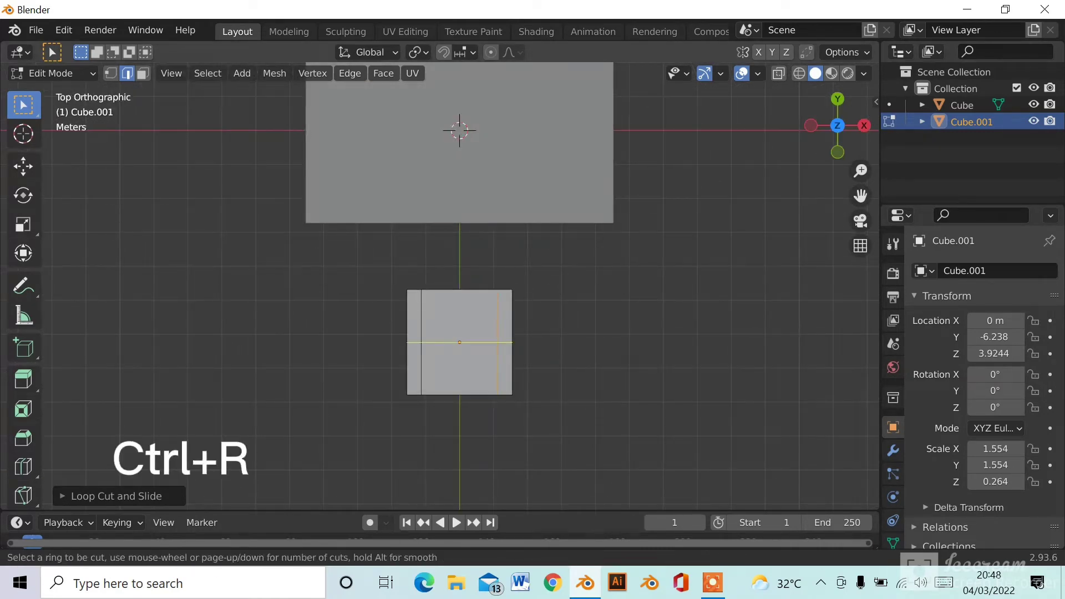
pyautogui.click(494, 328)
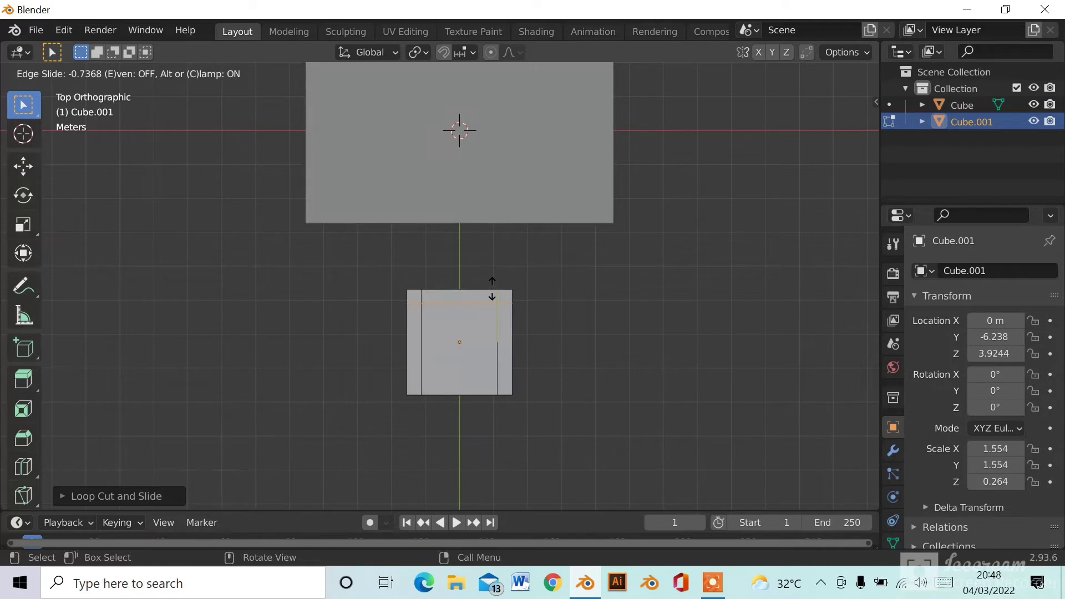
pyautogui.click(492, 291)
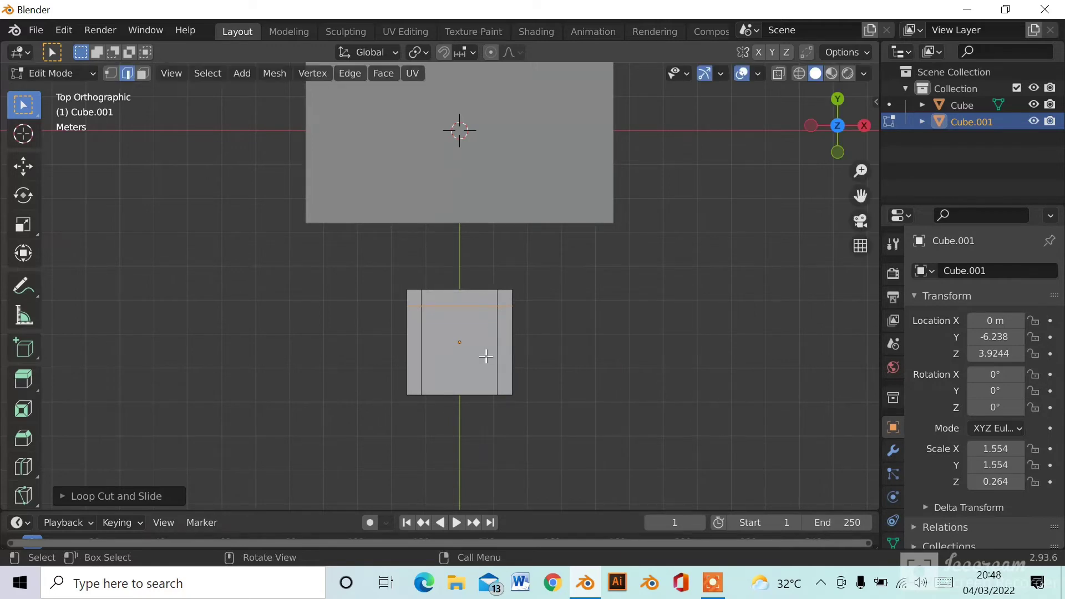
pyautogui.hotkey('ctrl', 'r')
pyautogui.click(486, 355)
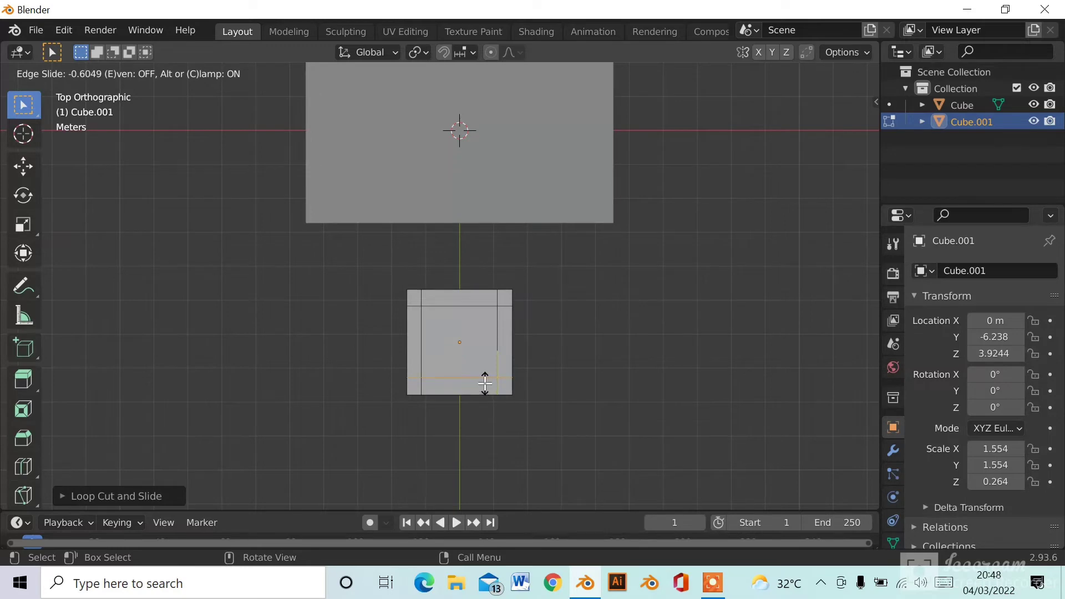
pyautogui.click(485, 374)
# - Extrude the four corner faces on the slab's underside downward along Z to form the chair legs
pyautogui.moveTo(407, 352); pyautogui.dragTo(568, 197, button='middle')
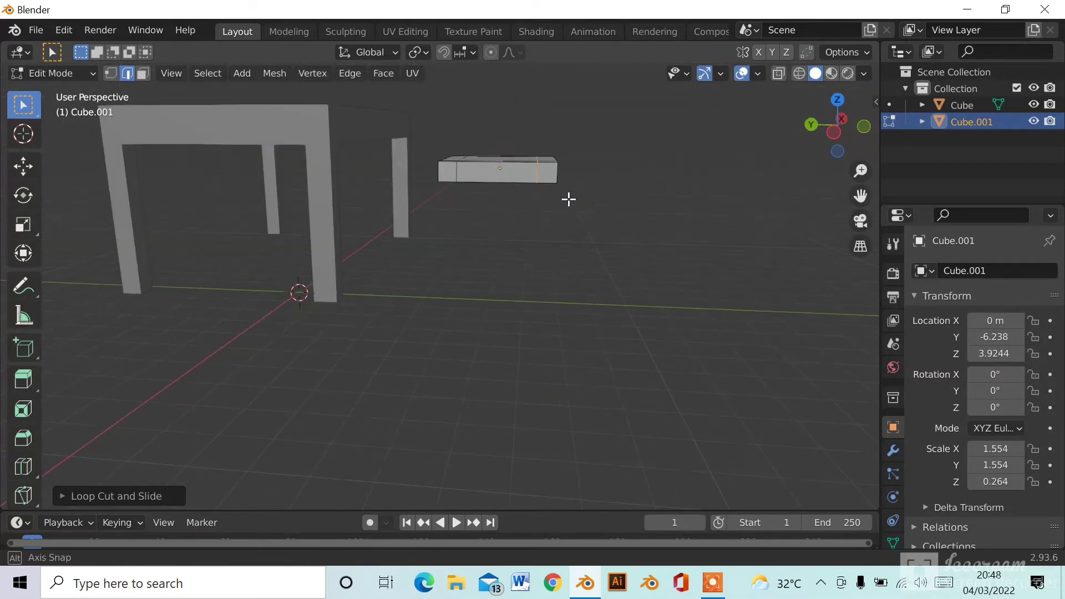
pyautogui.moveTo(509, 222); pyautogui.dragTo(167, 302, button='middle')
pyautogui.moveTo(357, 265); pyautogui.dragTo(405, 192, button='middle')
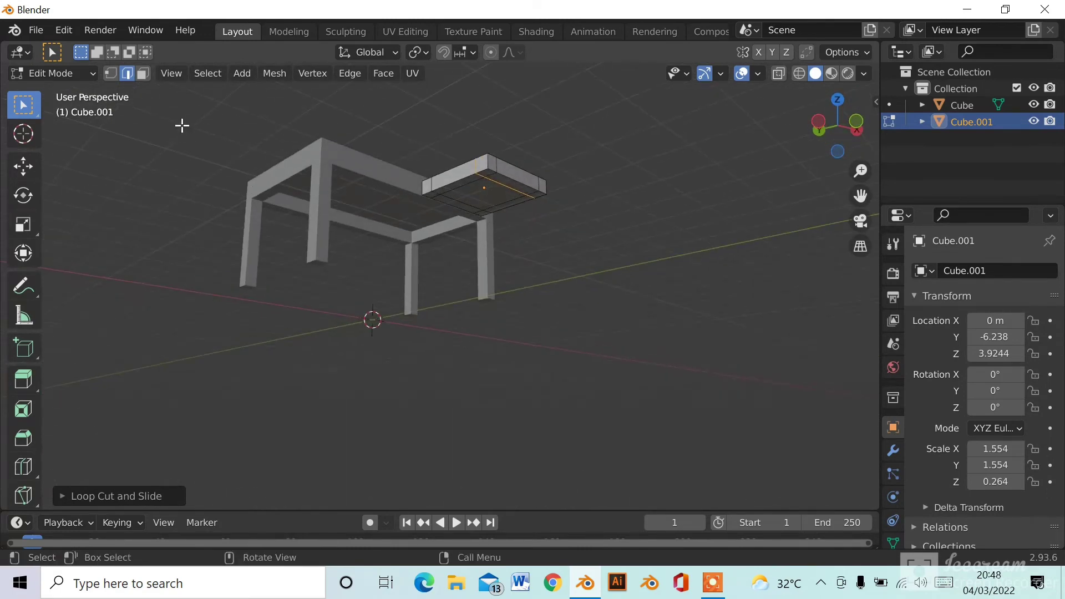
pyautogui.moveTo(551, 212); pyautogui.dragTo(485, 235, button='middle')
pyautogui.scroll(3, 493, 166)
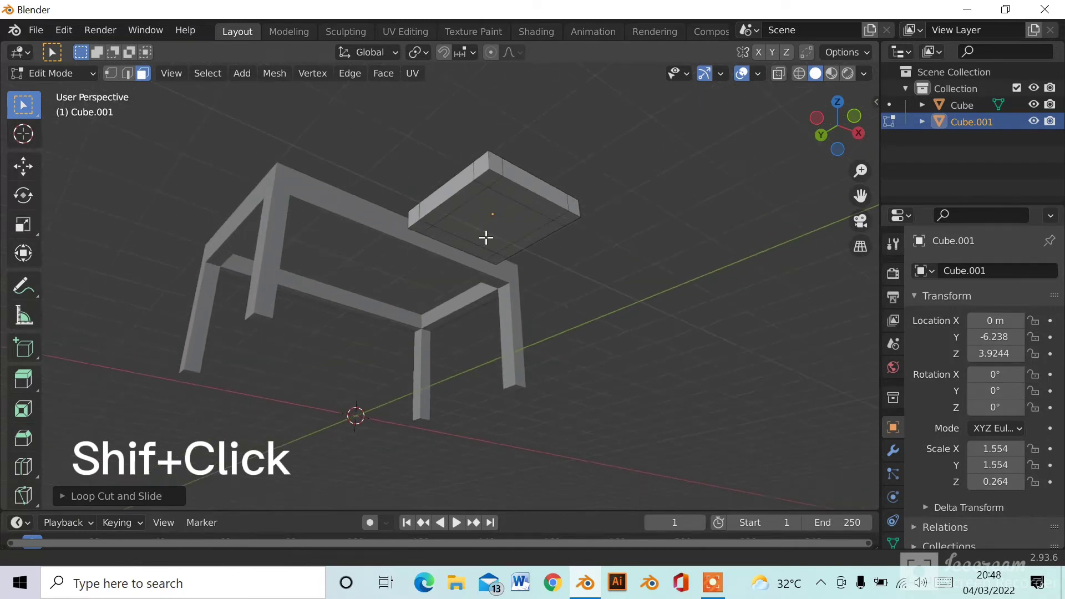
pyautogui.keyDown('shift'); pyautogui.click(488, 176); pyautogui.keyUp('shift')
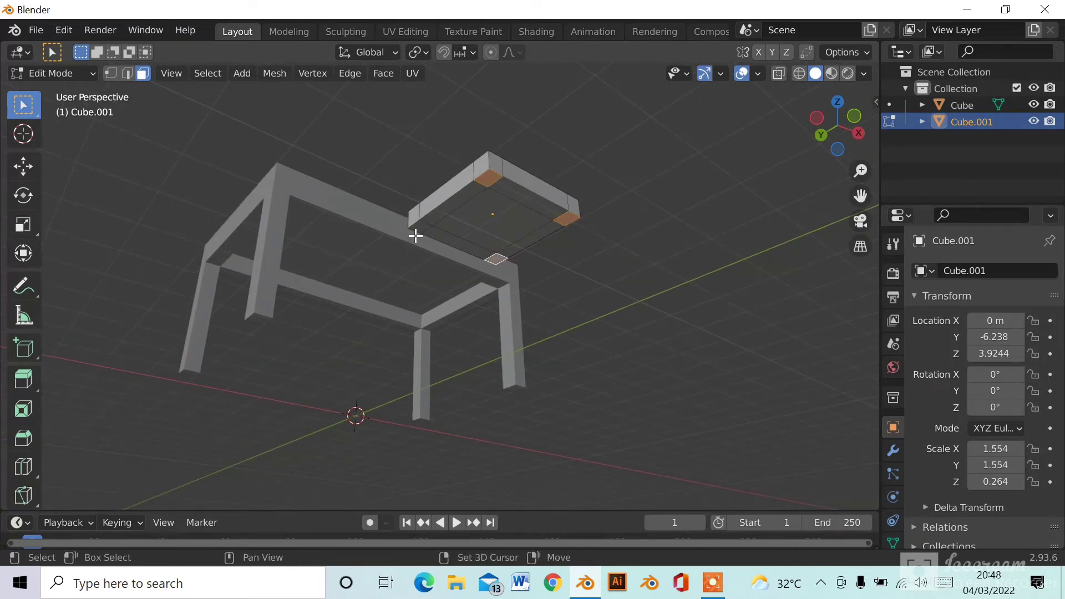
pyautogui.moveTo(431, 233); pyautogui.dragTo(525, 302, button='middle')
pyautogui.press('e')
pyautogui.press('z')
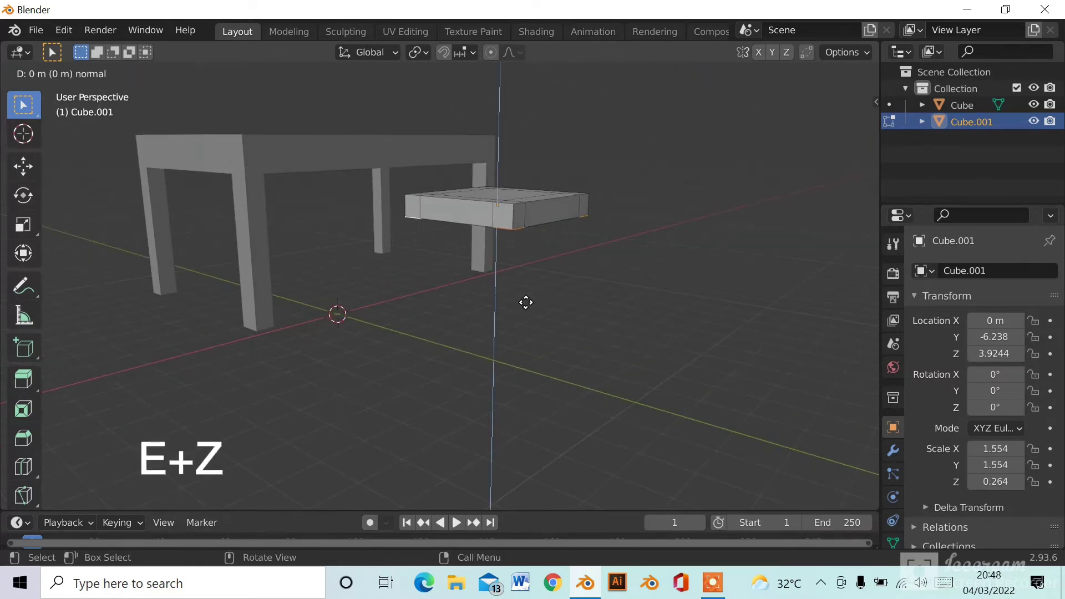
pyautogui.press('z')
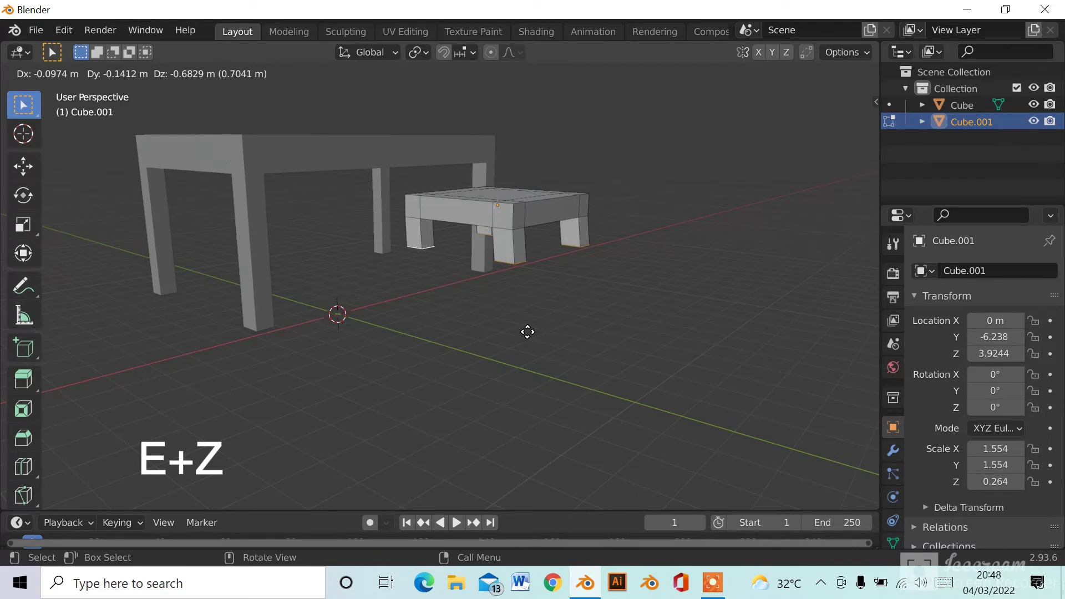
pyautogui.press('z')
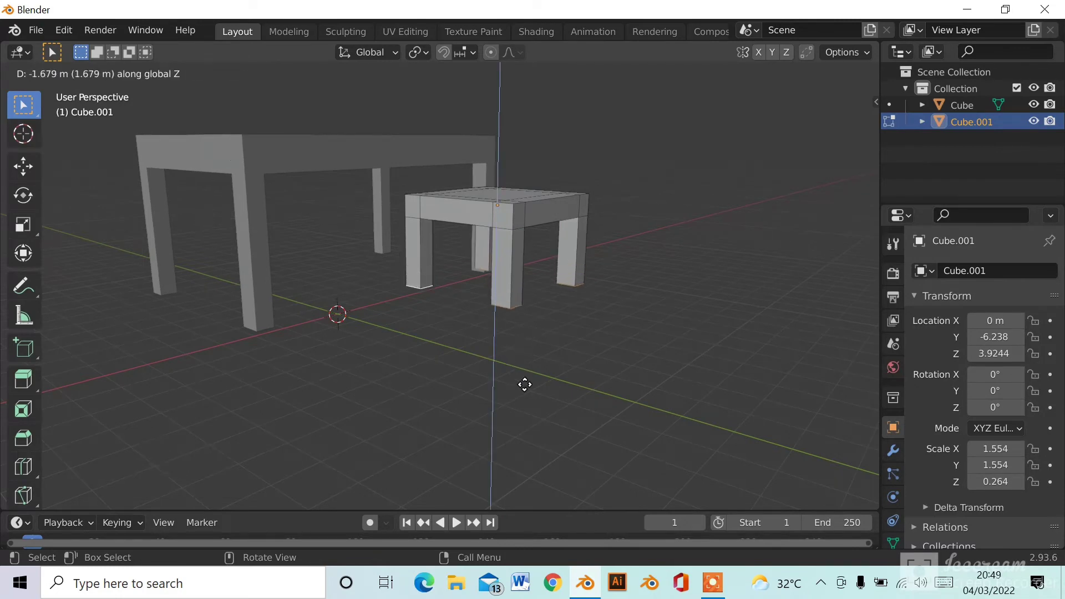
pyautogui.click(527, 423)
# - Extrude the seat's two top corner faces on the side away from the table upward into tall backrest posts
pyautogui.moveTo(528, 373); pyautogui.dragTo(458, 441, button='middle')
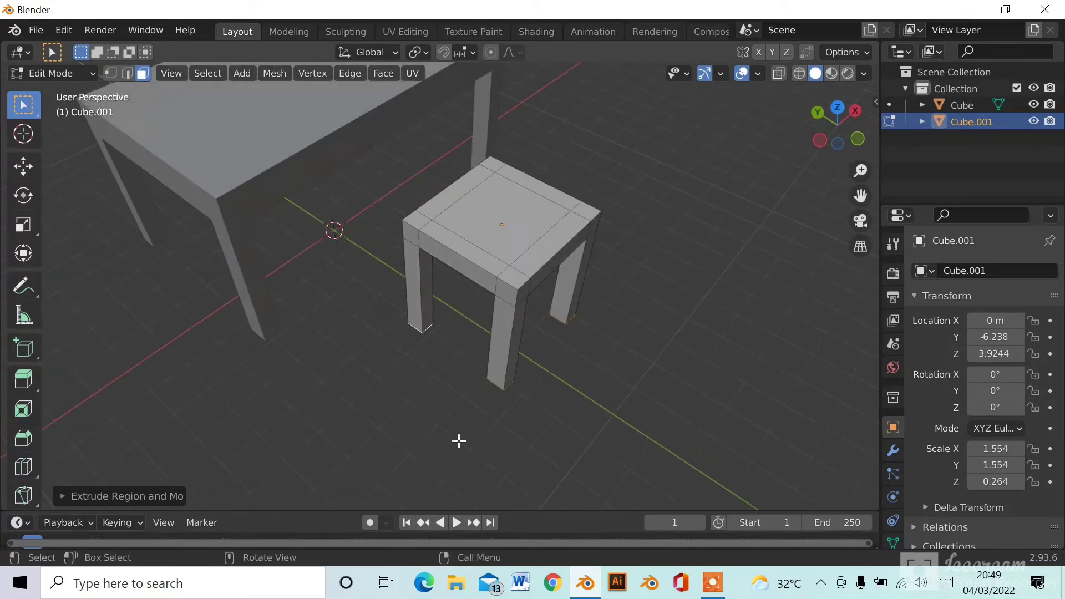
pyautogui.click(515, 279)
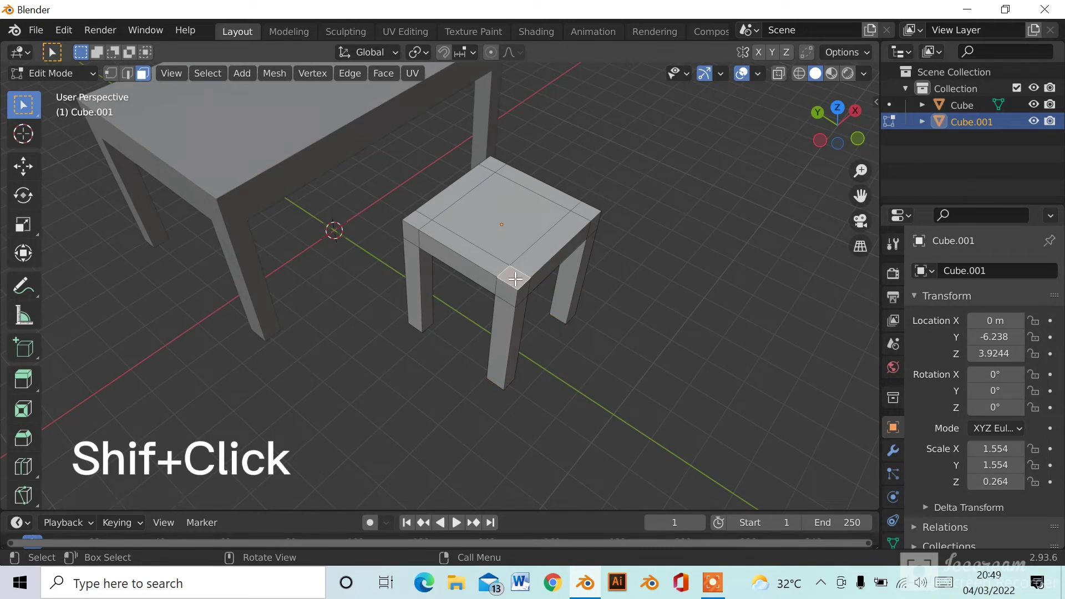
pyautogui.keyDown('shift'); pyautogui.click(582, 211); pyautogui.keyUp('shift')
pyautogui.moveTo(478, 238); pyautogui.dragTo(547, 338, button='middle')
pyautogui.press('e')
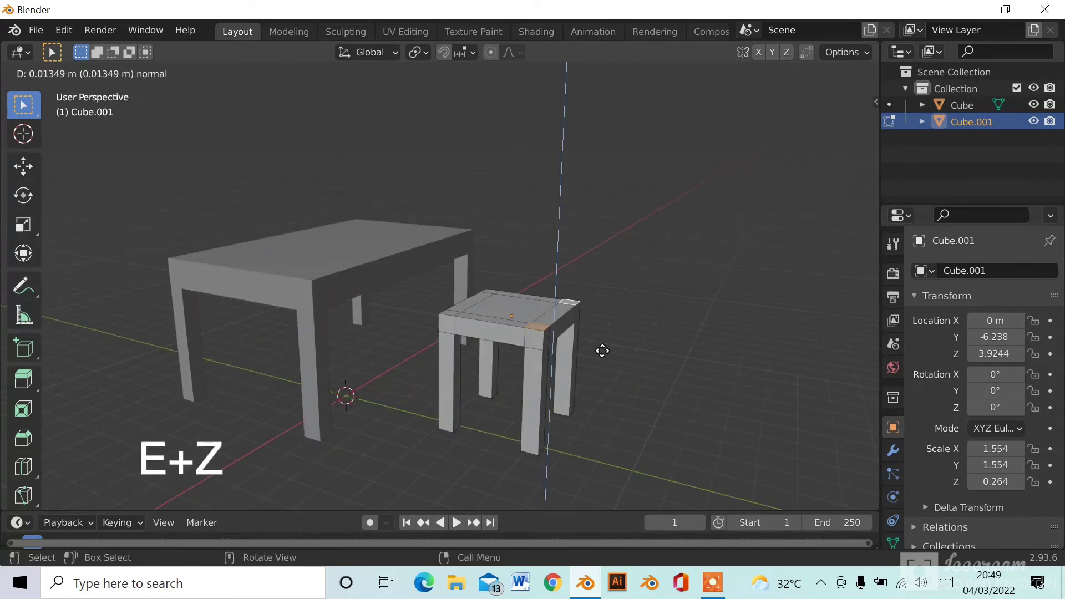
pyautogui.press('z')
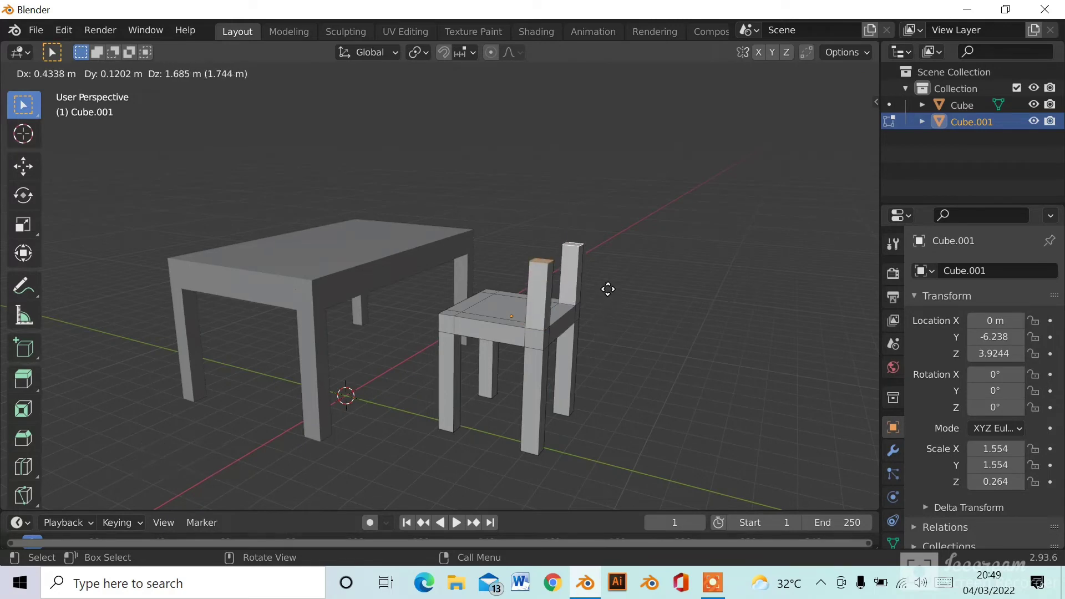
pyautogui.click(602, 244)
pyautogui.moveTo(601, 244); pyautogui.dragTo(544, 234, button='middle')
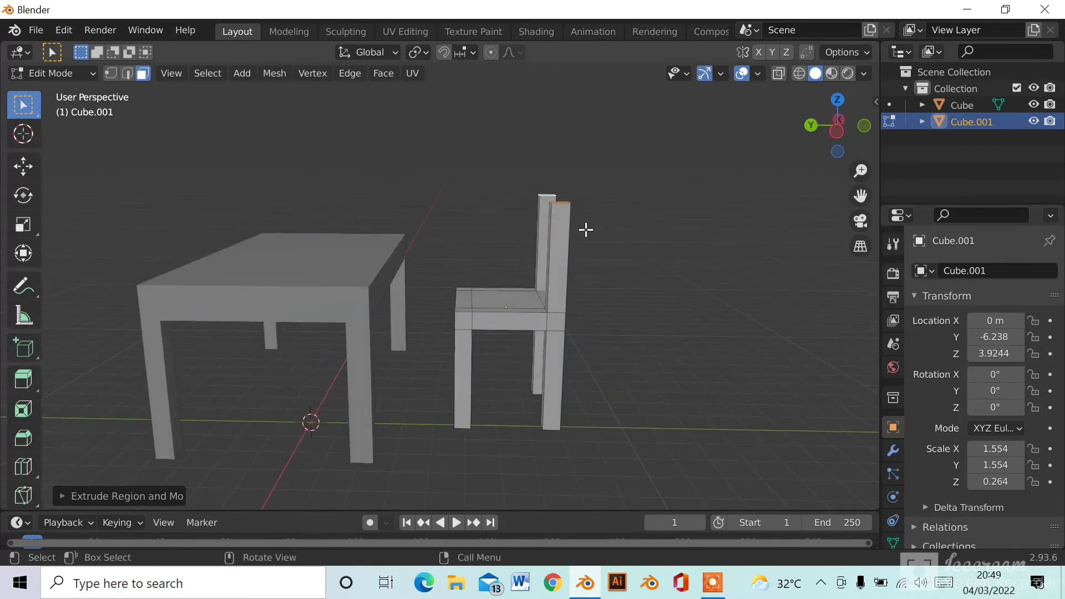
pyautogui.press('e')
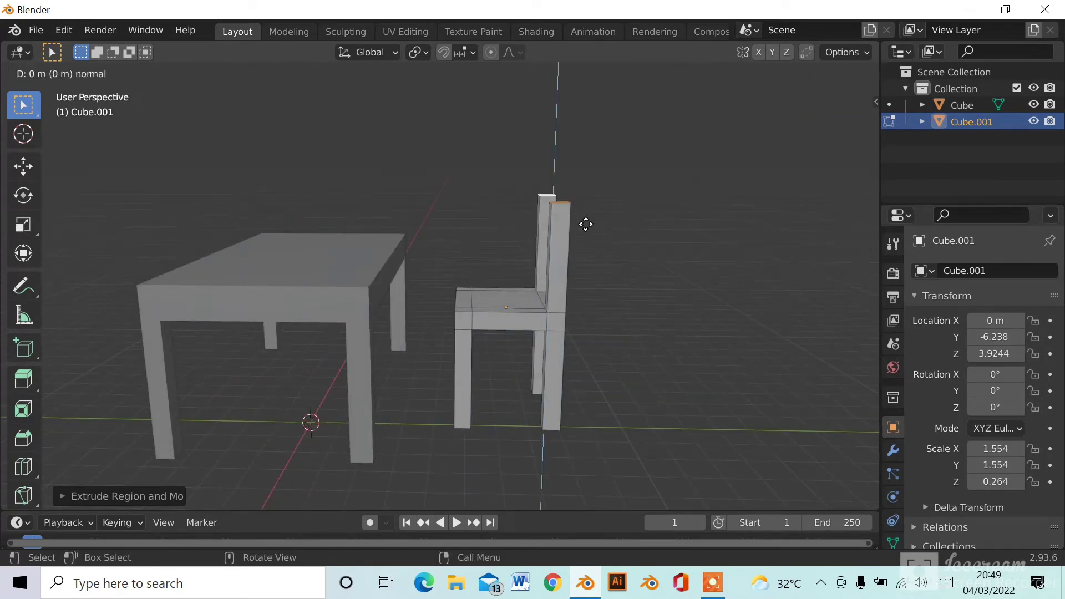
pyautogui.press('y')
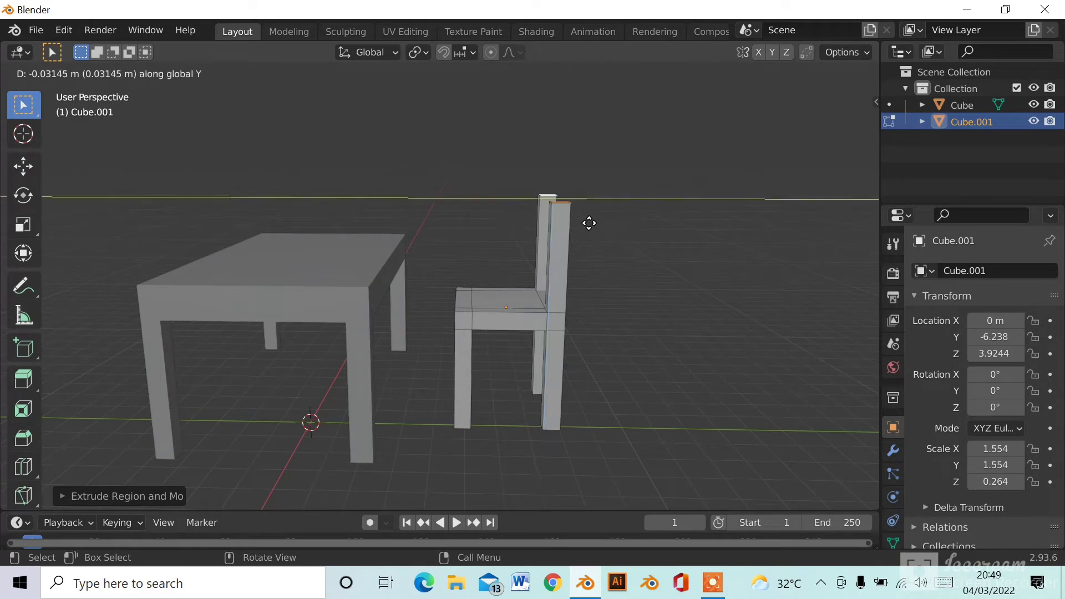
pyautogui.press('Escape')
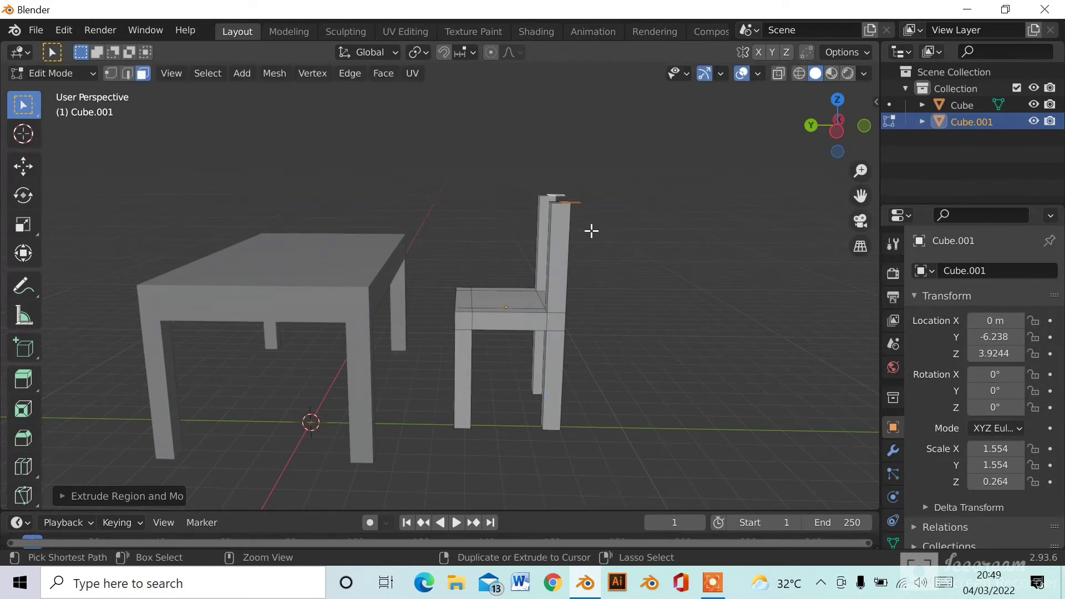
# - Move the top faces of both backrest posts about -0.76 m along Y so the posts lean away from the table
pyautogui.moveTo(554, 264)
pyautogui.mouseDown(button='middle')
pyautogui.moveTo(586, 276)
pyautogui.moveTo(618, 352)
pyautogui.moveTo(540, 326)
pyautogui.moveTo(554, 251)
pyautogui.mouseUp(button='middle')
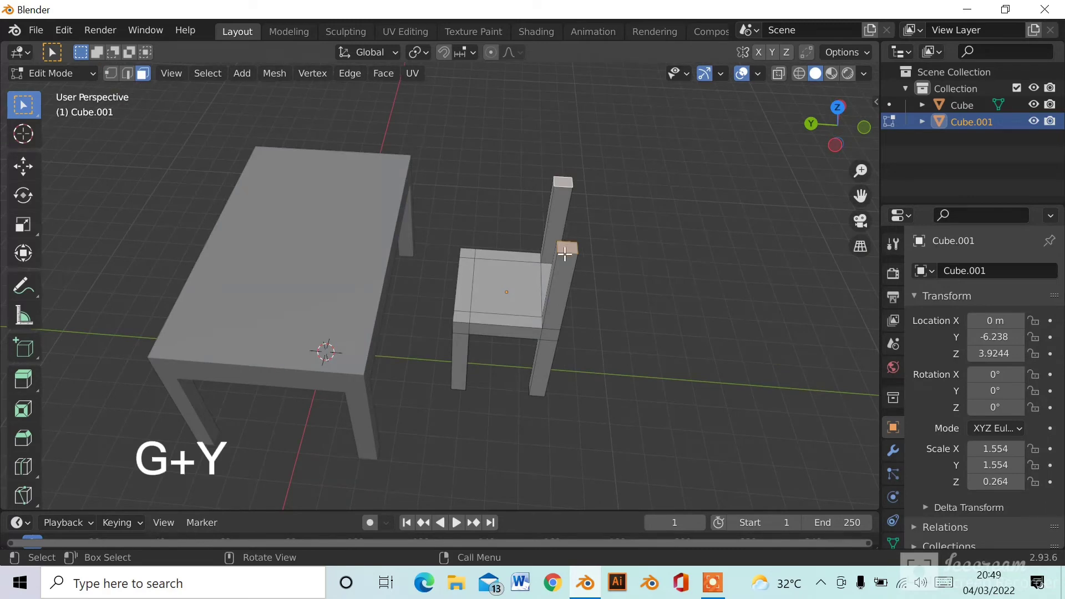
pyautogui.press('g')
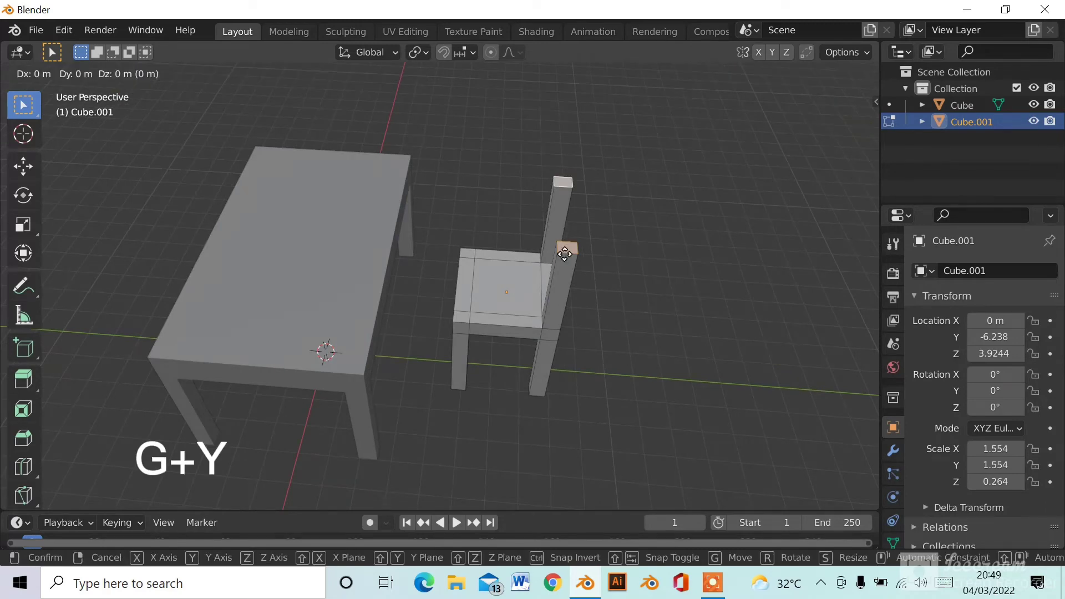
pyautogui.press('y')
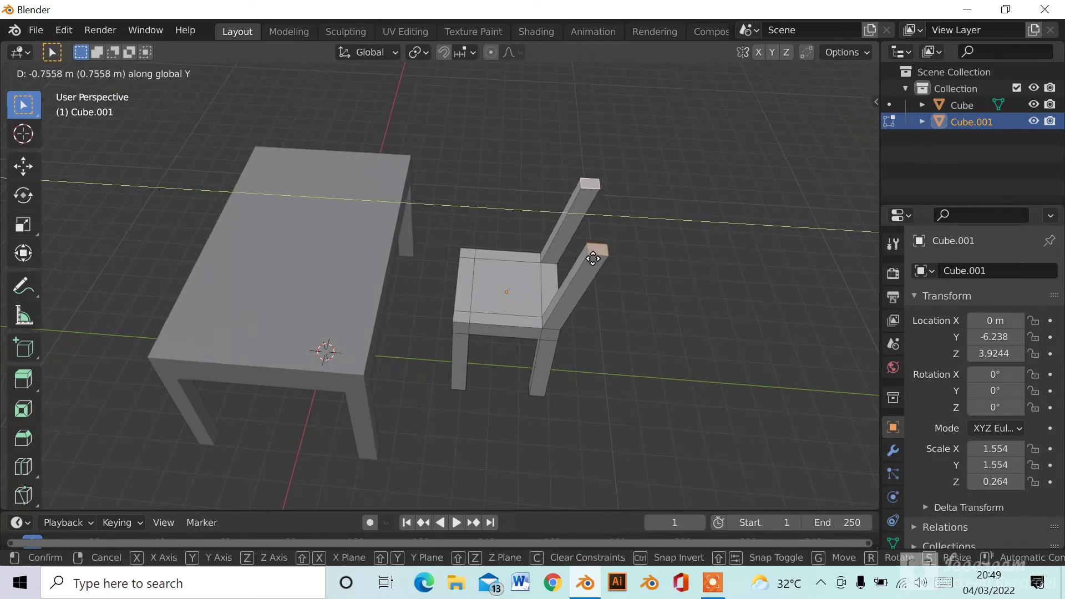
pyautogui.click(593, 259)
# - Select a side face of the nearer backrest post and switch the mesh selection to edges
pyautogui.moveTo(593, 259); pyautogui.dragTo(511, 178, button='middle')
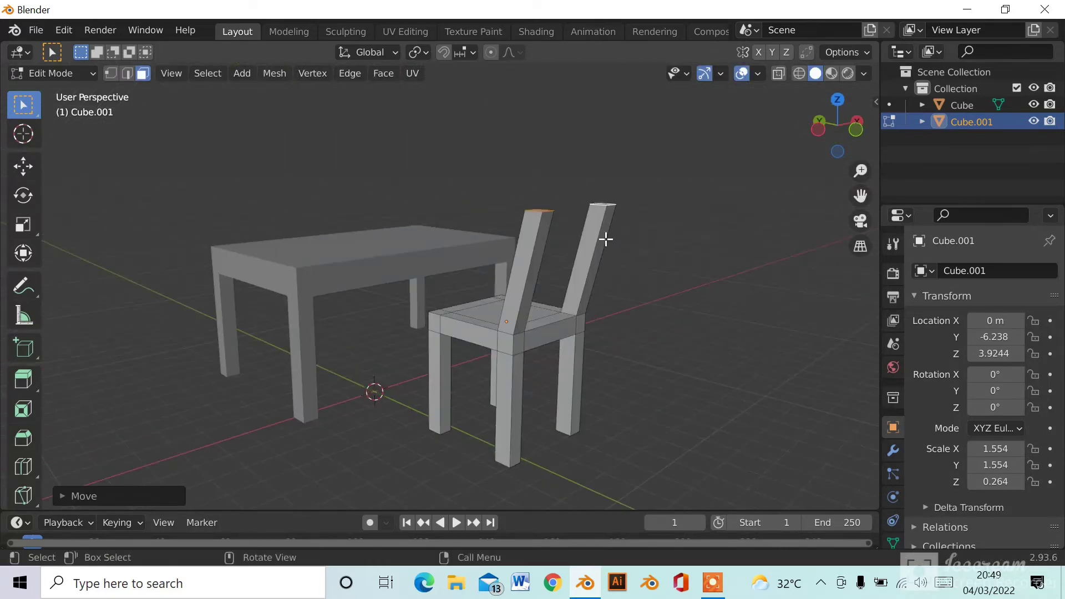
pyautogui.click(604, 237)
pyautogui.click(532, 261)
pyautogui.moveTo(531, 261); pyautogui.dragTo(511, 251, button='middle')
pyautogui.click(128, 72)
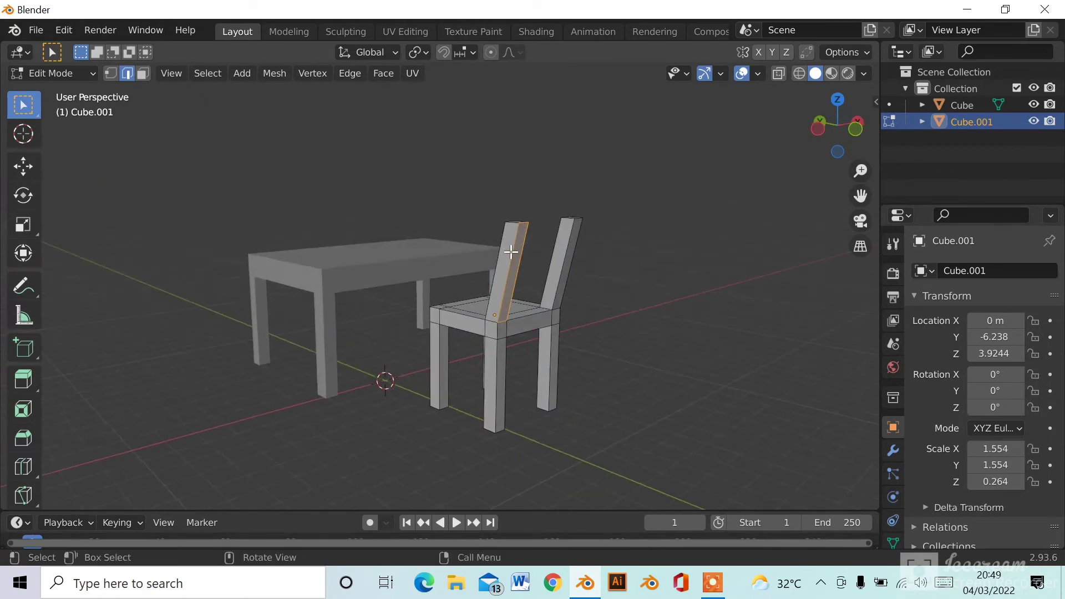
pyautogui.press('ctrl')
pyautogui.hotkey('ctrl', 'f')
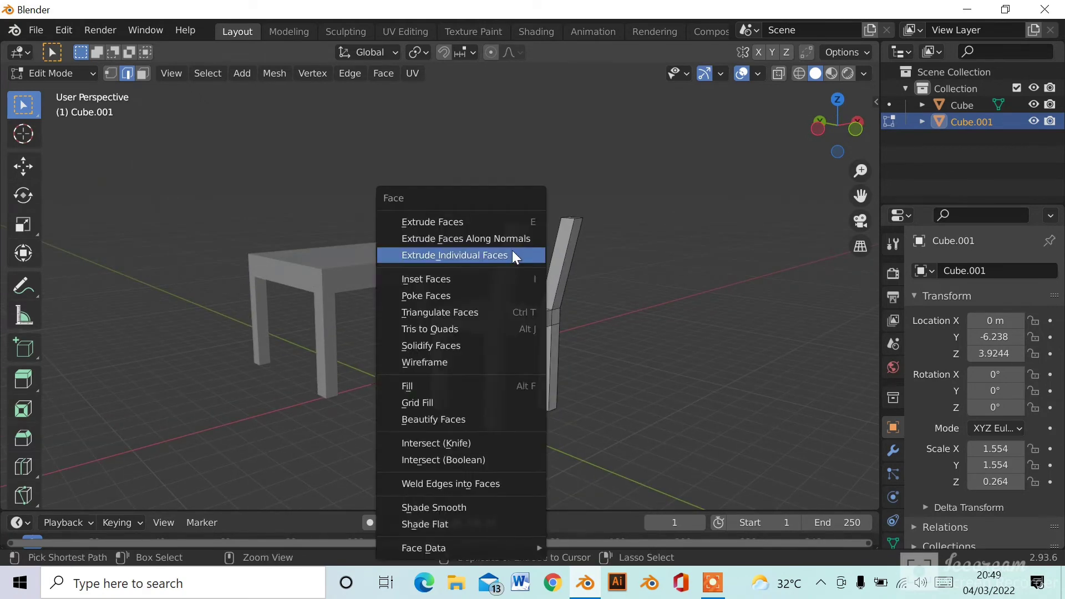
pyautogui.moveTo(510, 243); pyautogui.dragTo(607, 331, button='middle')
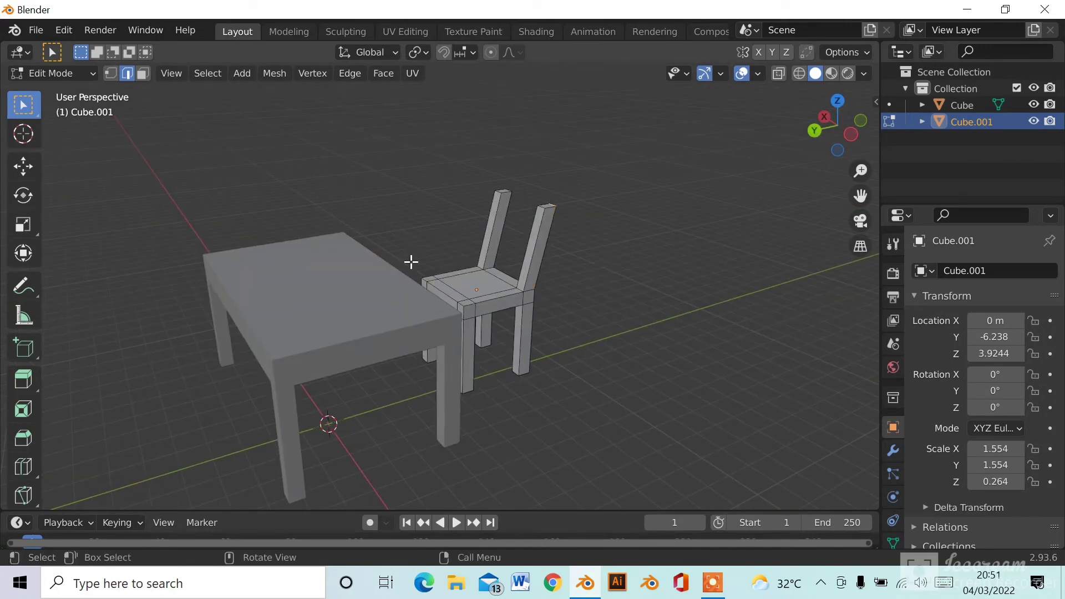
# - Switch the mesh selection to faces and add a cube to the chair mesh
pyautogui.moveTo(411, 262); pyautogui.dragTo(639, 322, button='middle')
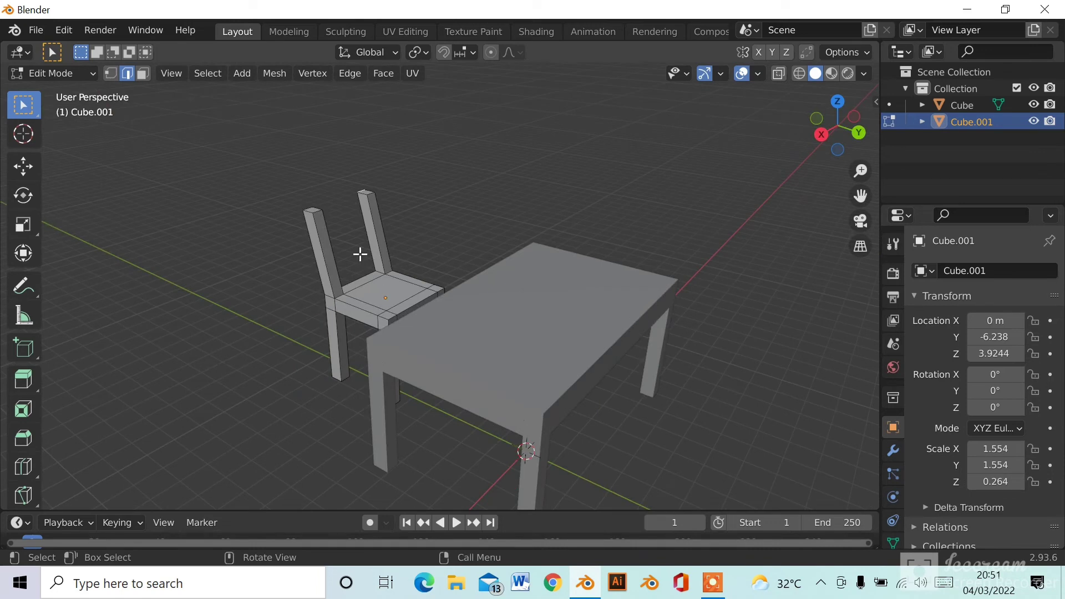
pyautogui.moveTo(497, 248); pyautogui.dragTo(410, 190, button='middle')
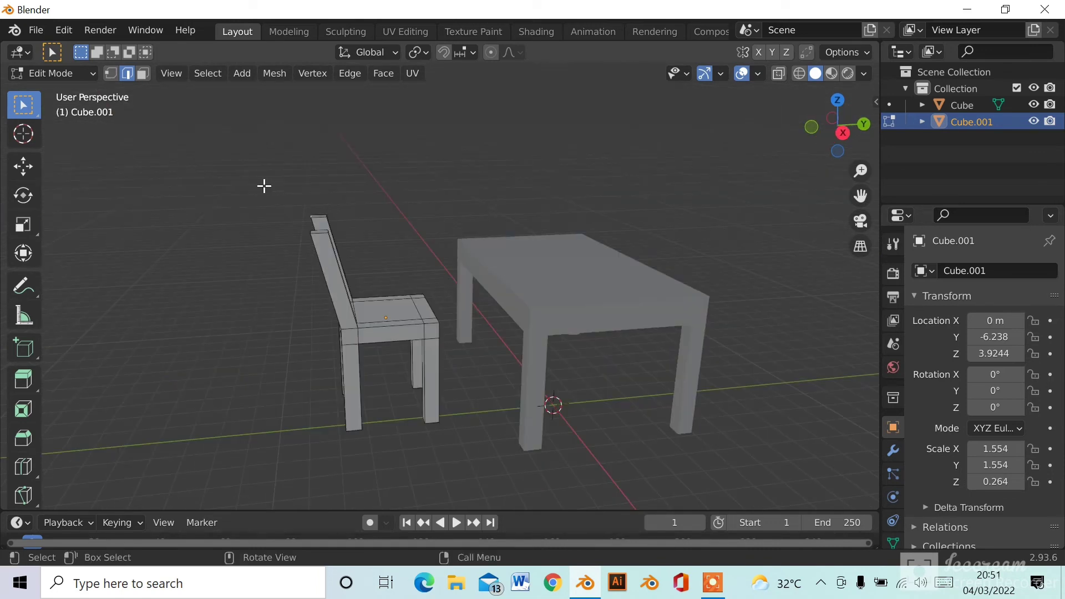
pyautogui.click(144, 74)
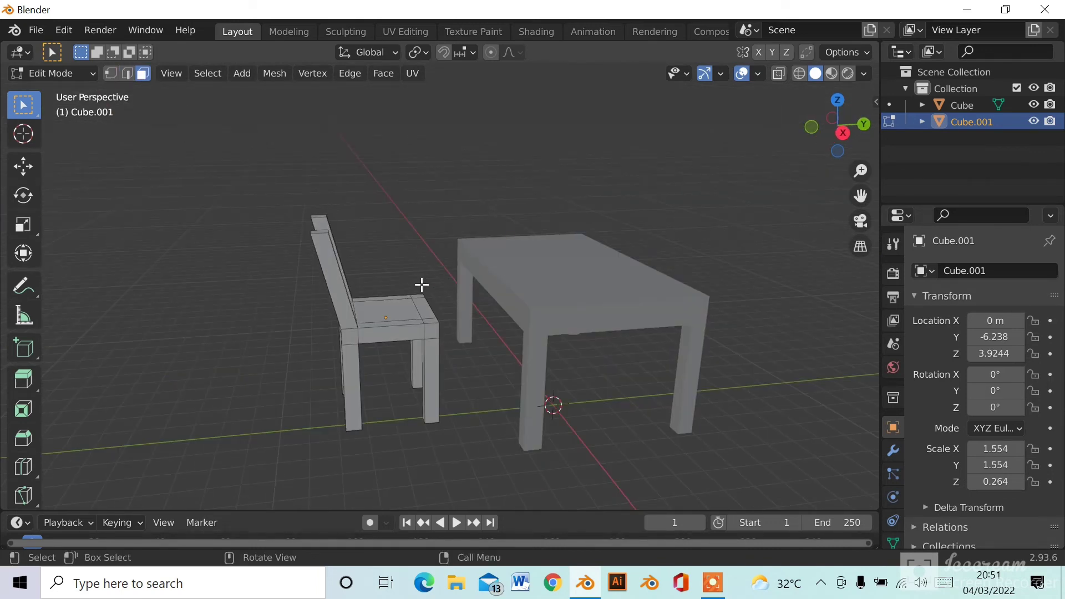
pyautogui.moveTo(421, 283); pyautogui.dragTo(421, 237, button='middle')
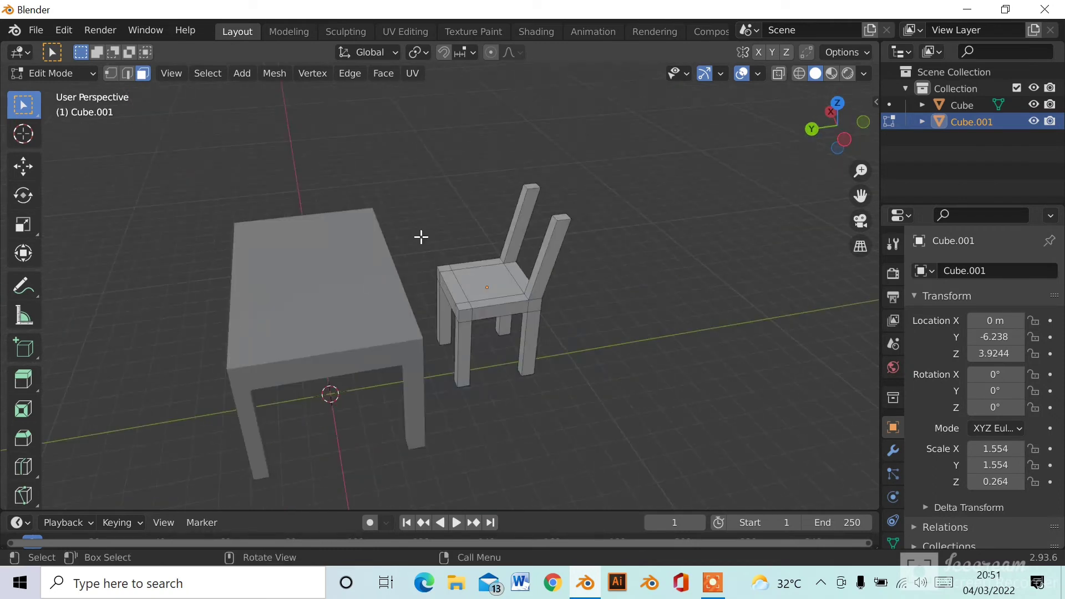
pyautogui.hotkey('shift', 'a')
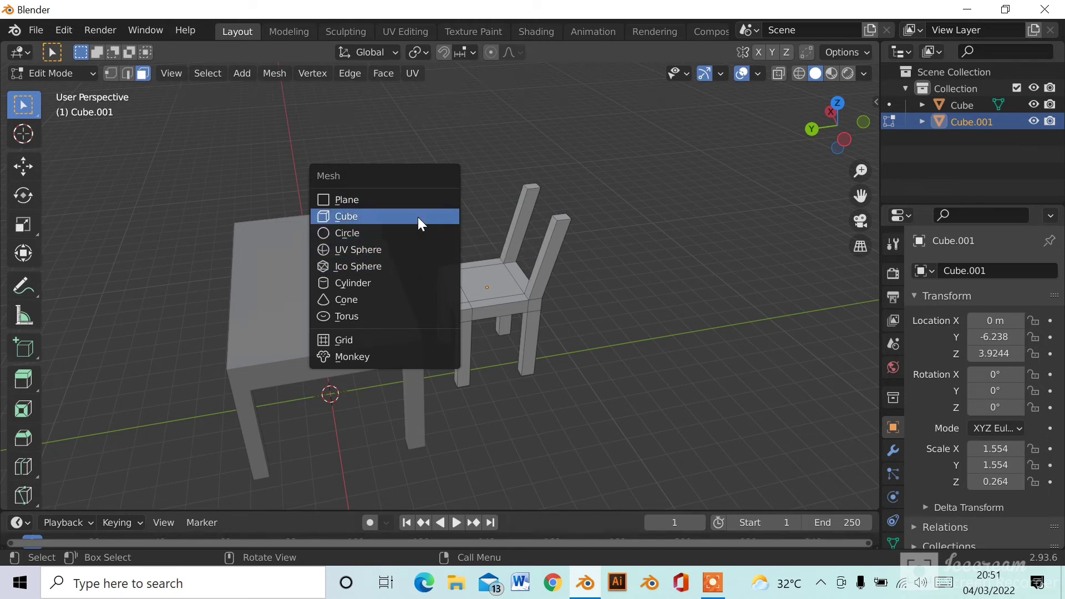
pyautogui.click(417, 218)
# - Move the new cube up along Z until it sits above the tabletop
pyautogui.moveTo(416, 217); pyautogui.dragTo(362, 330, button='middle')
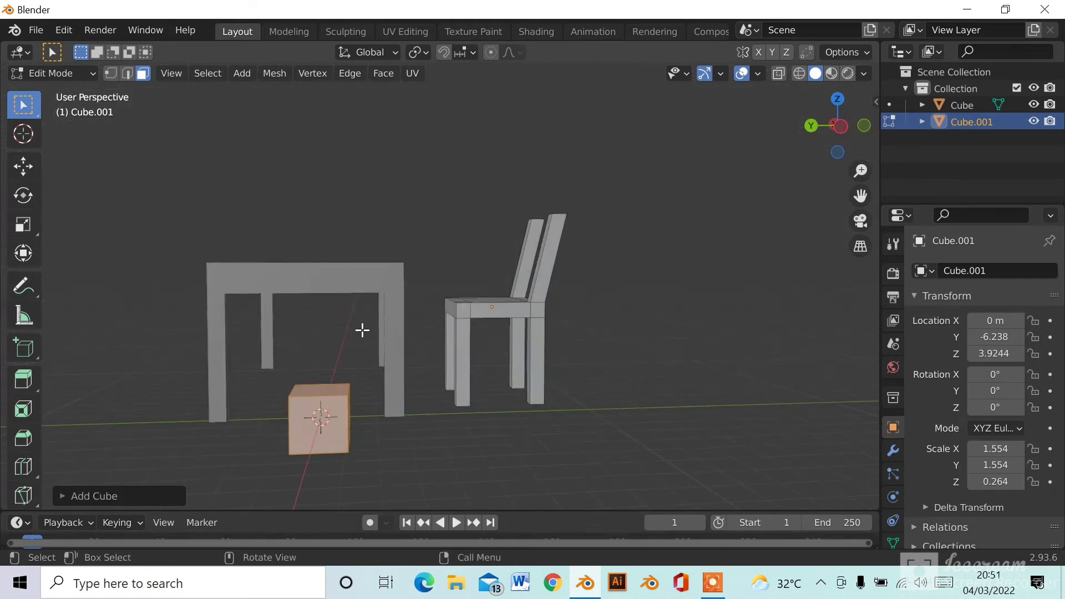
pyautogui.press('g')
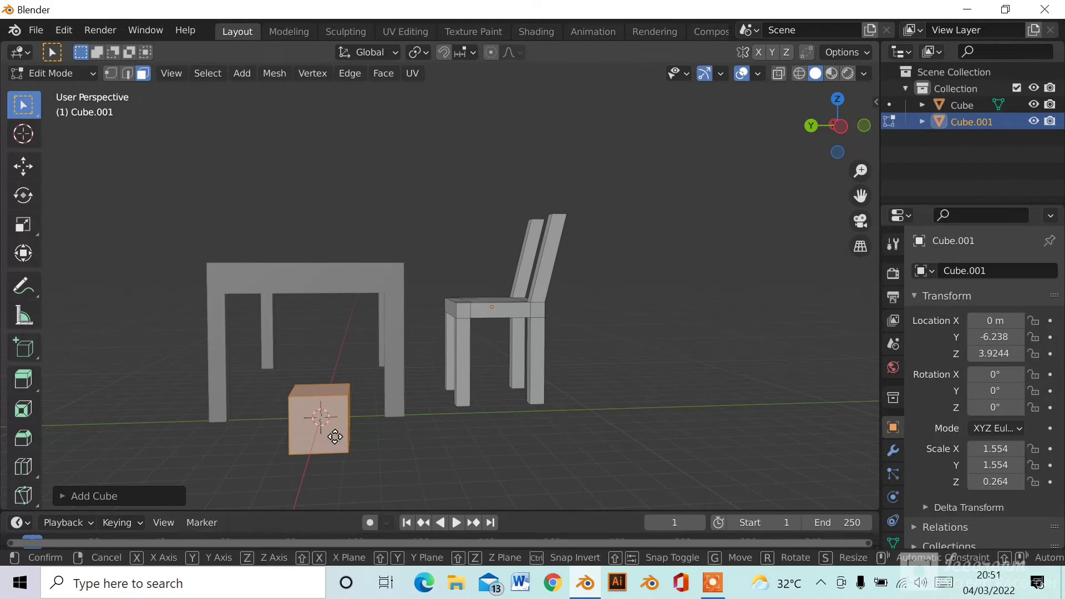
pyautogui.press('z')
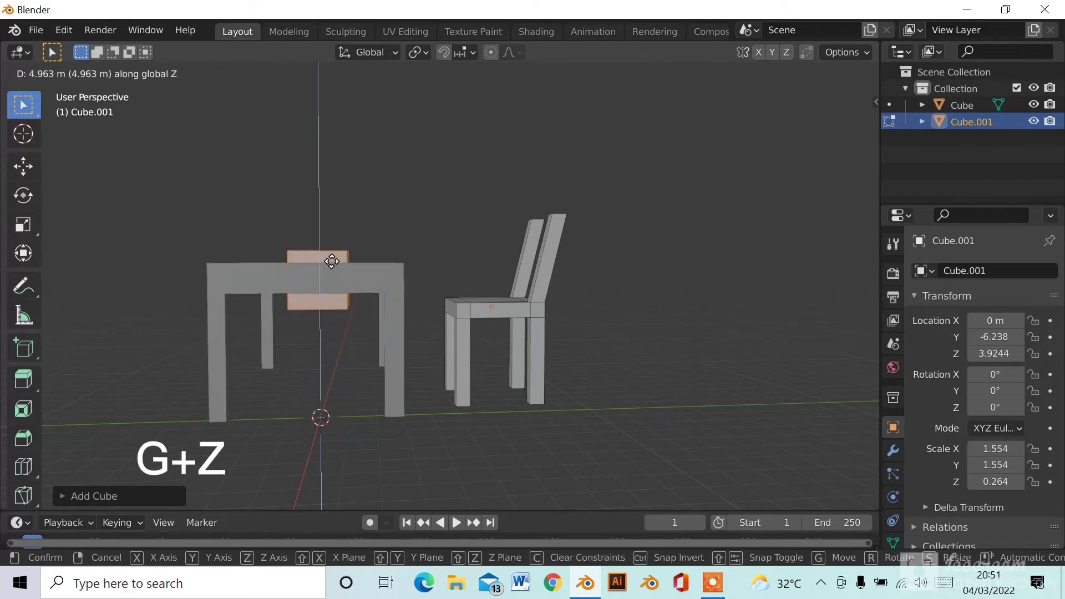
pyautogui.click(330, 250)
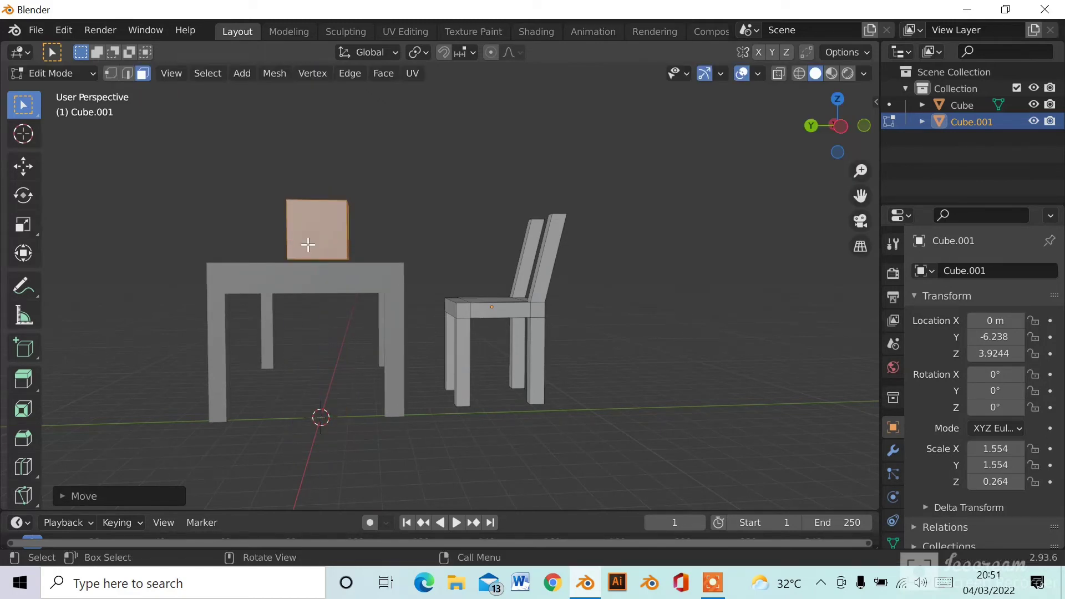
# - Scale the cube down along Y into a thin upright panel
pyautogui.moveTo(308, 244); pyautogui.dragTo(615, 282, button='middle')
pyautogui.press('s')
pyautogui.press('y')
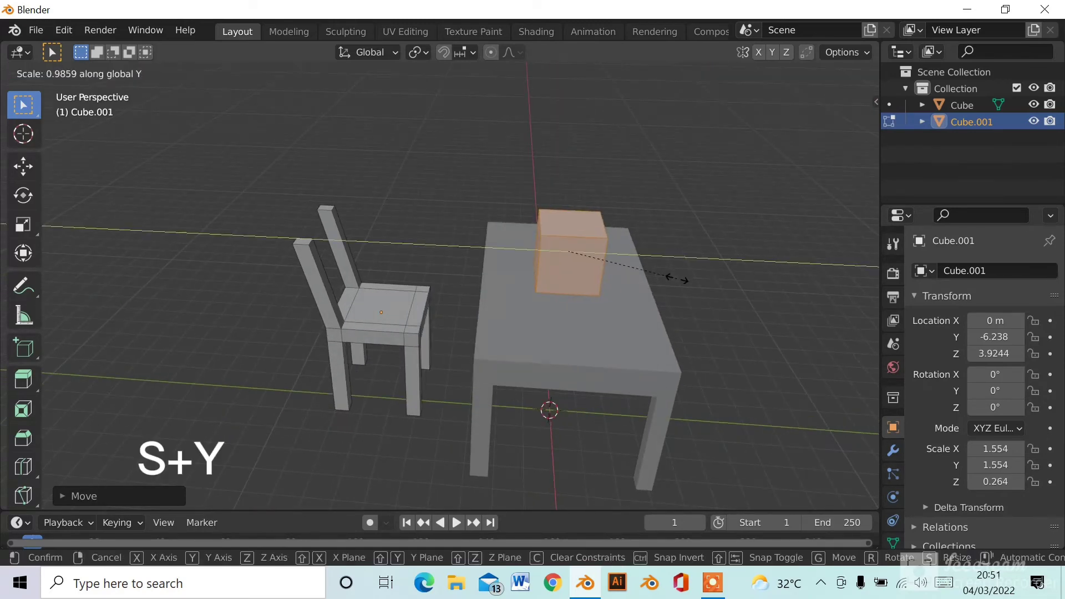
pyautogui.click(583, 255)
# - Move the thin panel about -7.5 m along Y to the front of the chair's backrest posts
pyautogui.moveTo(594, 257); pyautogui.dragTo(371, 302, button='middle')
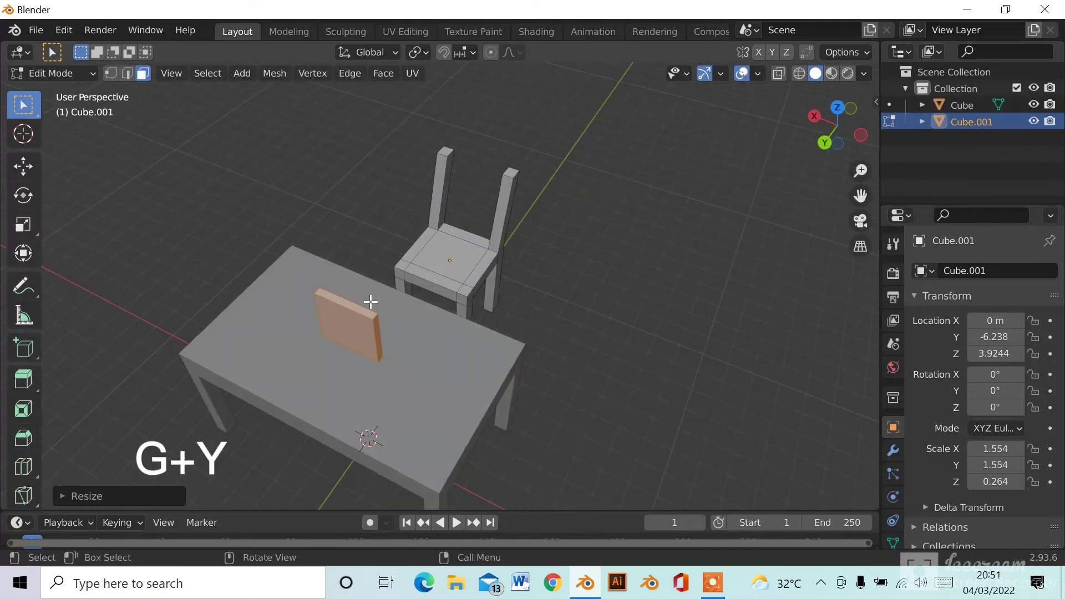
pyautogui.press('g')
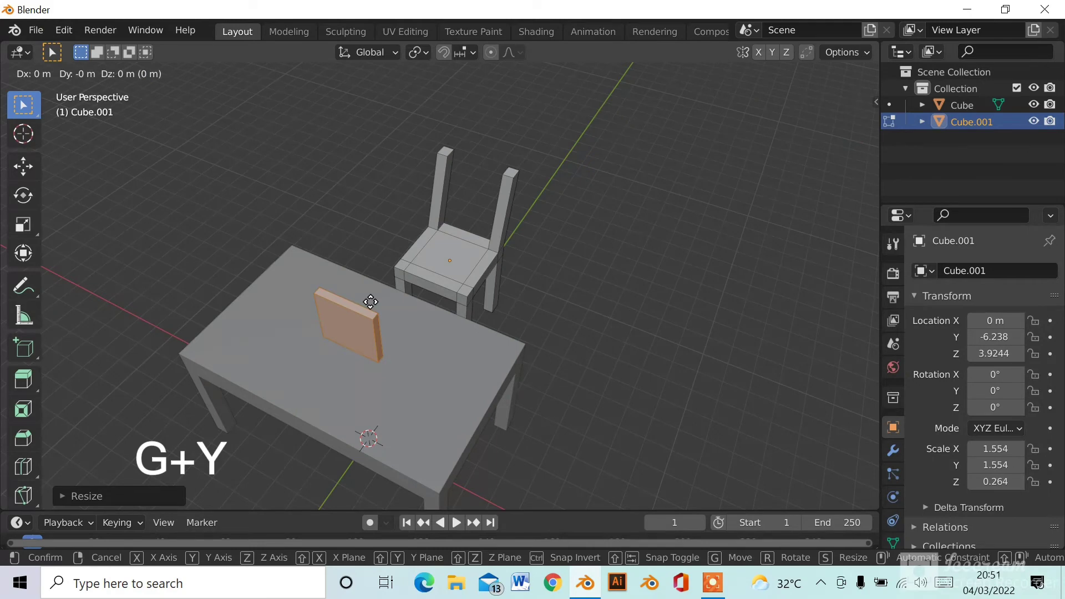
pyautogui.press('y')
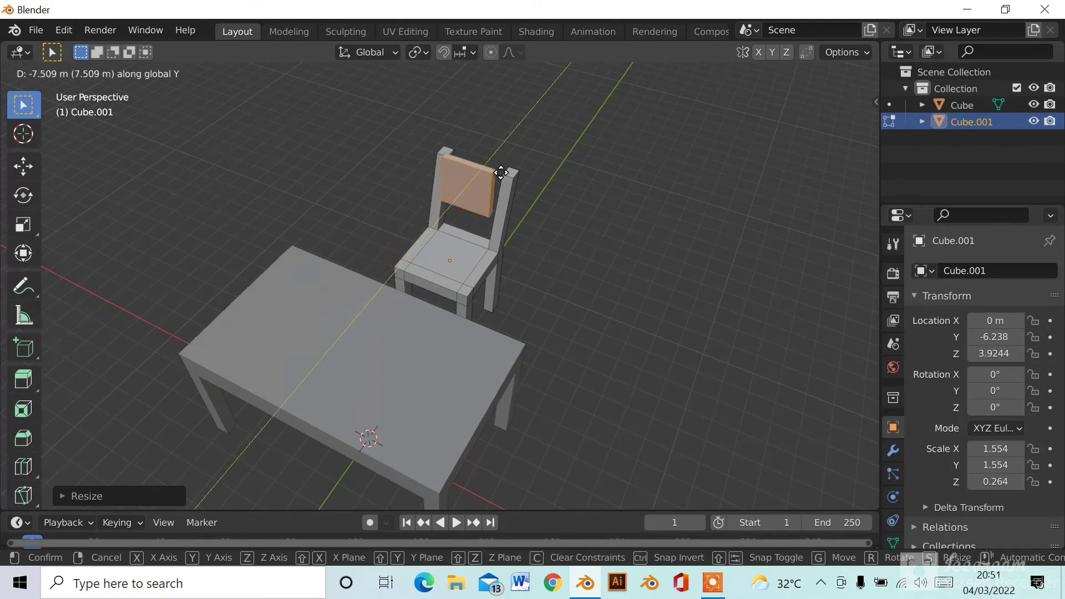
pyautogui.click(501, 173)
# - Scale the backrest panel by about 1.84 along X so it spans both posts
pyautogui.moveTo(521, 235); pyautogui.dragTo(541, 361, button='middle')
pyautogui.scroll(1, 521, 257)
pyautogui.scroll(1, 478, 354)
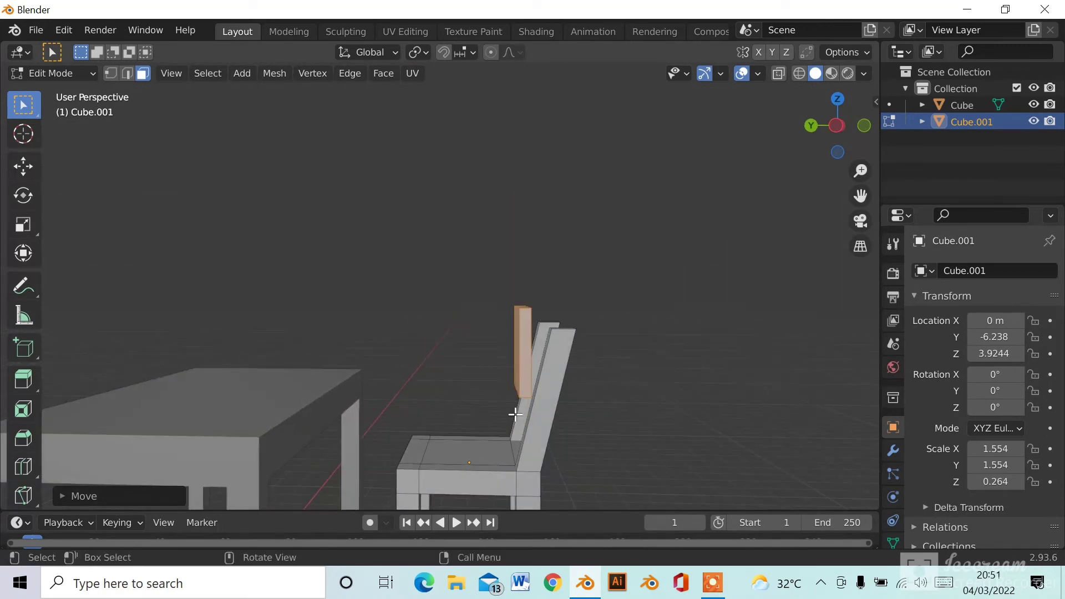
pyautogui.moveTo(515, 415); pyautogui.dragTo(611, 405, button='middle')
pyautogui.press('s')
pyautogui.press('x')
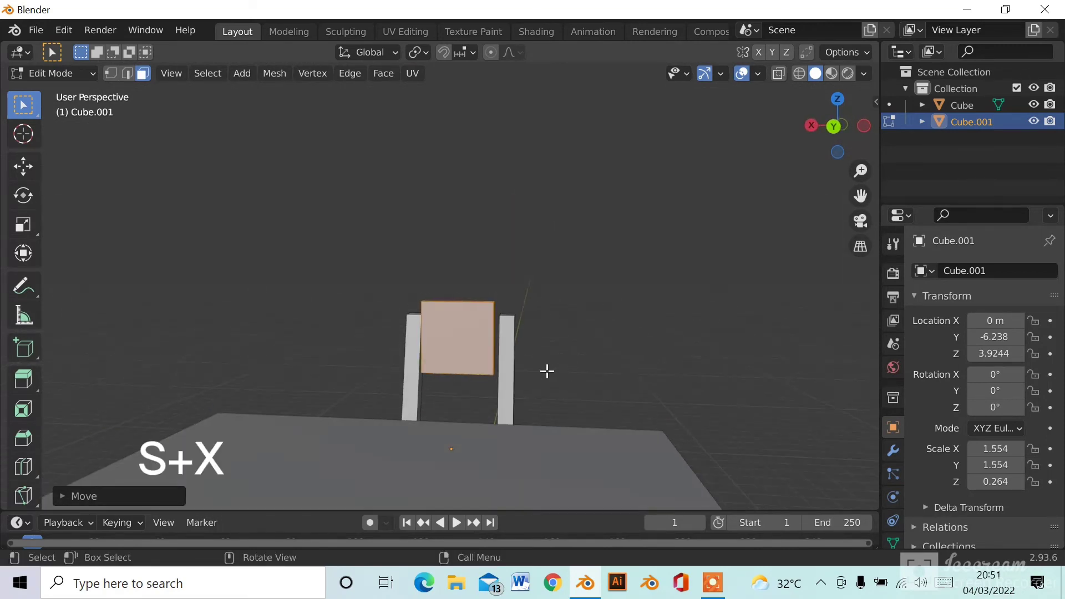
pyautogui.press('s')
pyautogui.press('x')
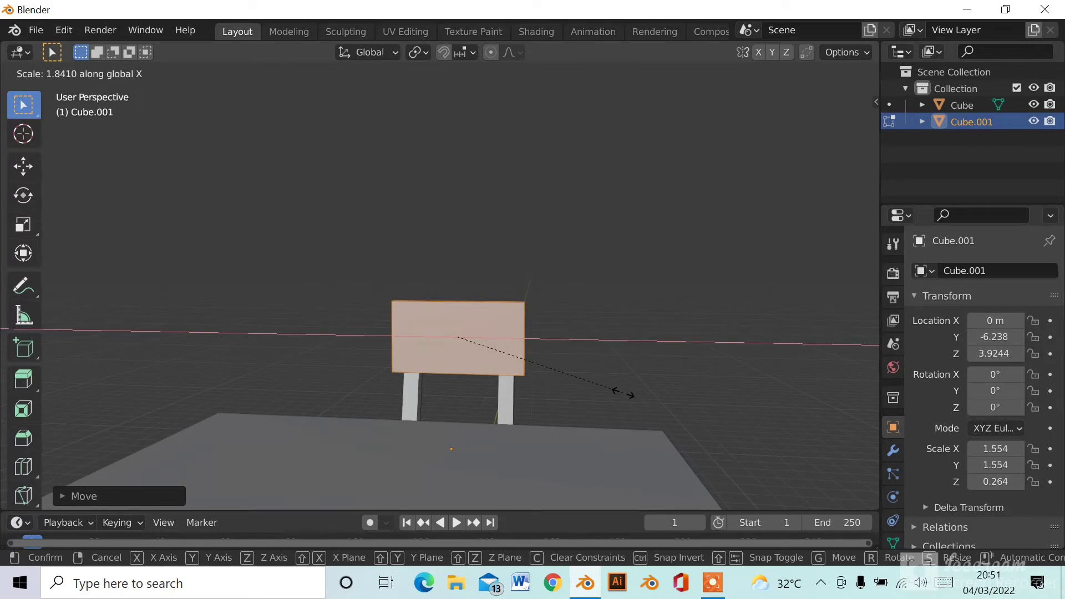
pyautogui.click(626, 394)
# - Move the panel's top face about -0.5 m along Y in the left orthographic view so the panel leans like the posts, and clear the selection
pyautogui.moveTo(626, 393); pyautogui.dragTo(541, 303, button='middle')
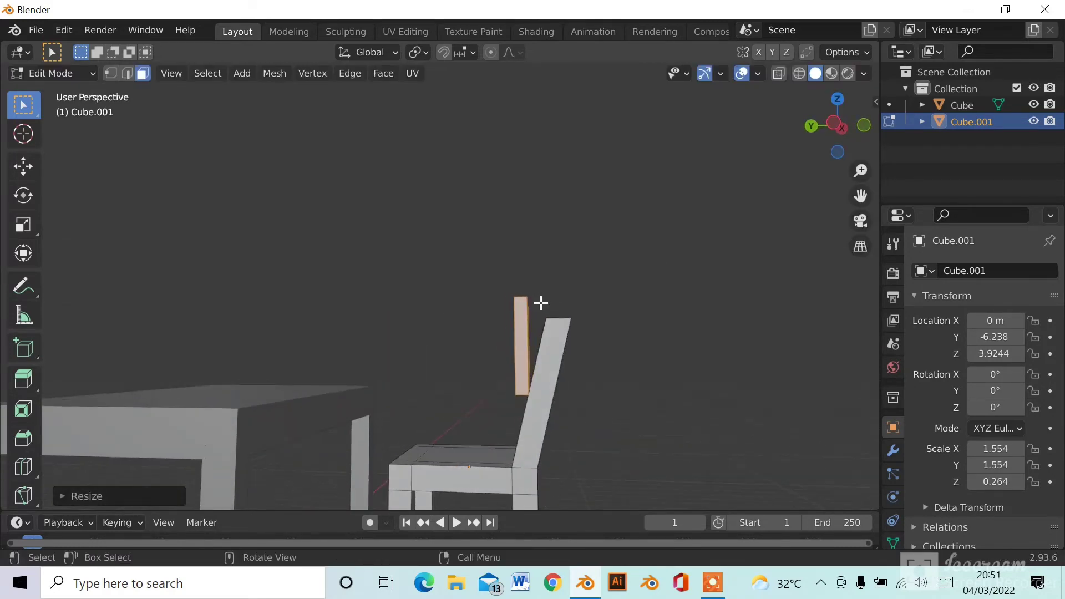
pyautogui.click(835, 120)
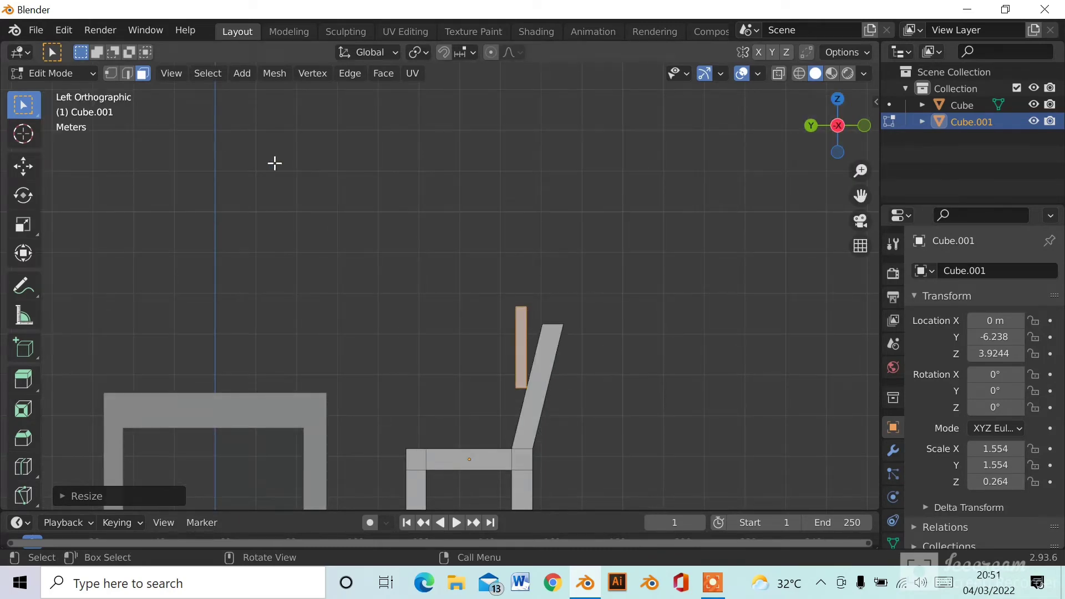
pyautogui.moveTo(374, 280); pyautogui.dragTo(451, 309, button='middle')
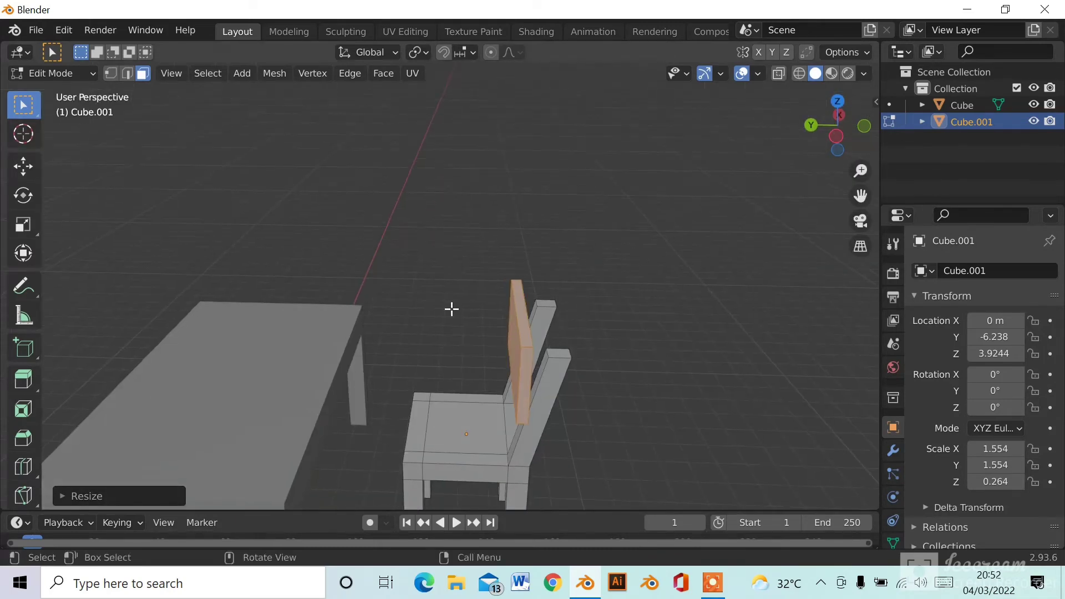
pyautogui.click(524, 303)
pyautogui.moveTo(523, 294); pyautogui.dragTo(526, 228, button='middle')
pyautogui.click(837, 117)
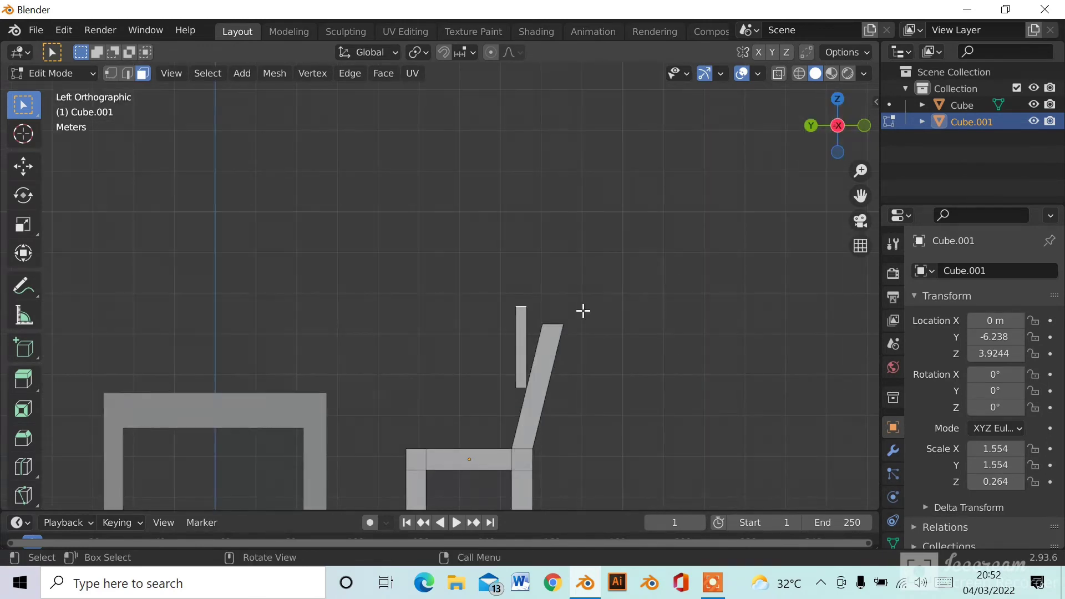
pyautogui.press('g')
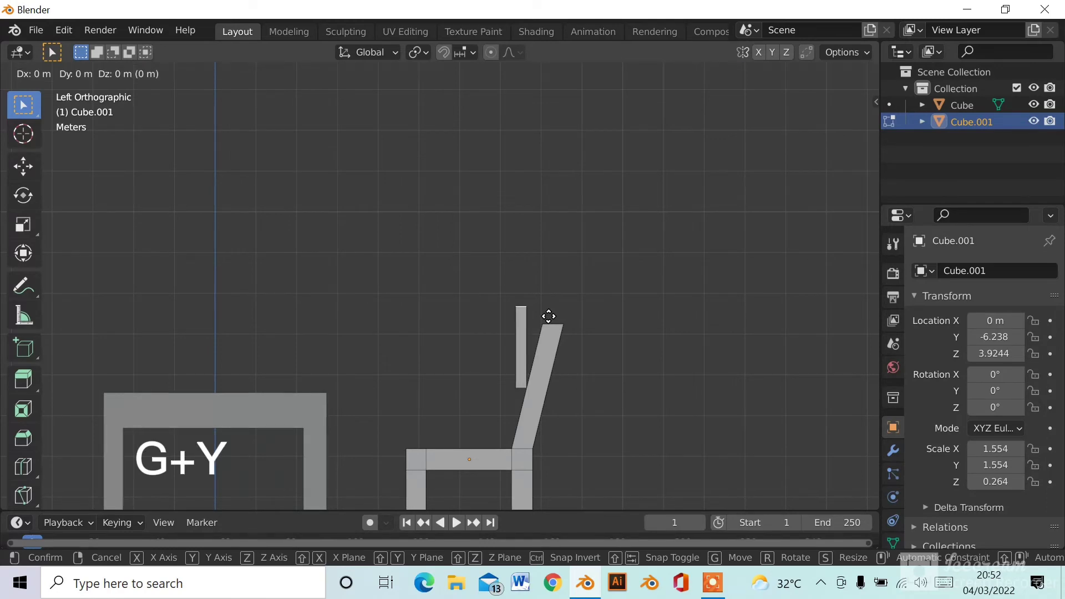
pyautogui.press('x')
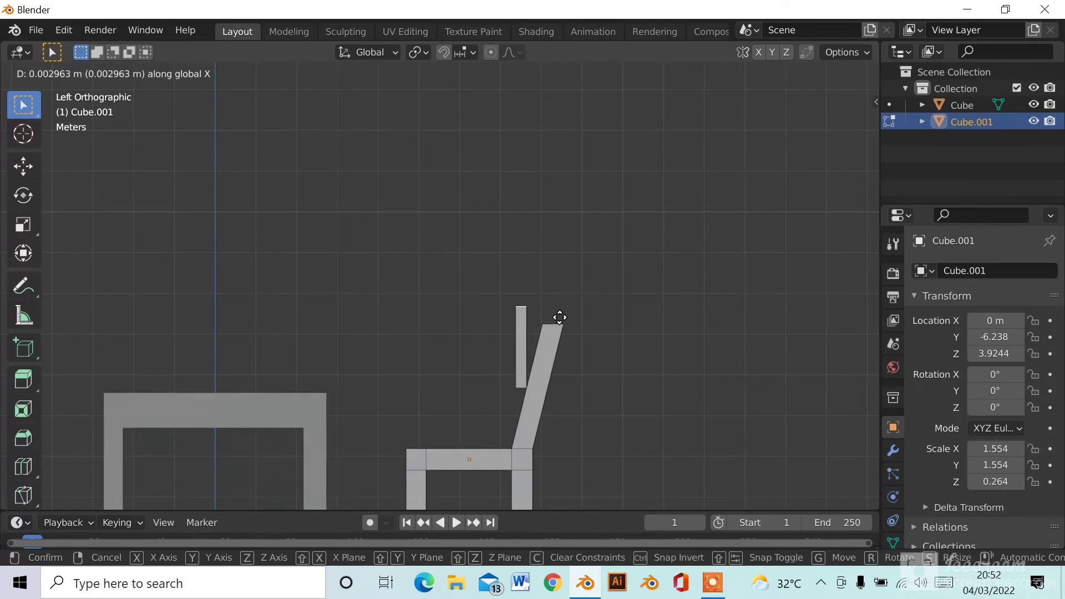
pyautogui.press('y')
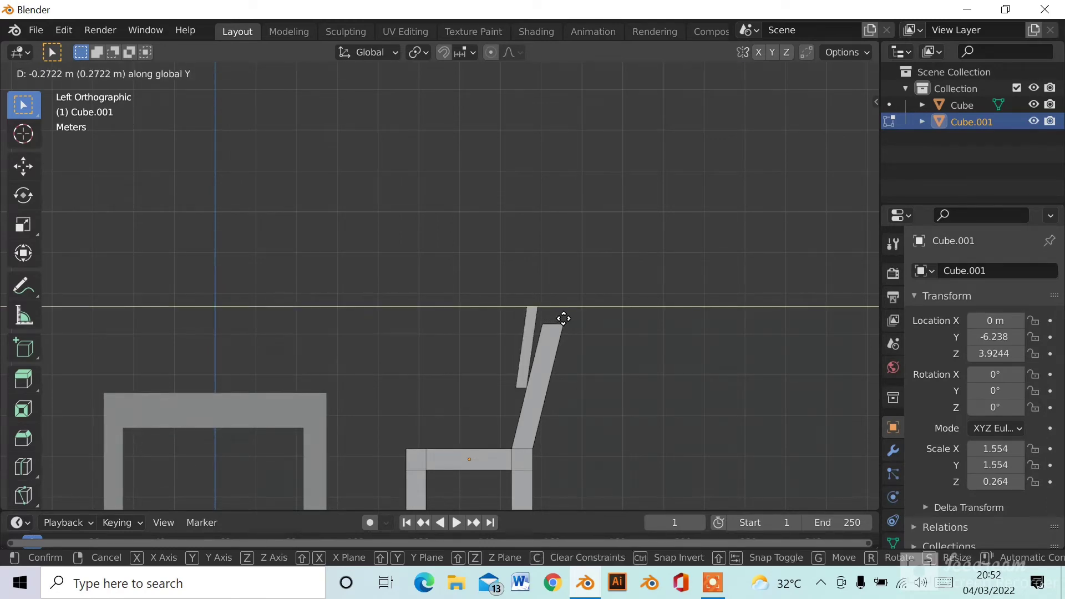
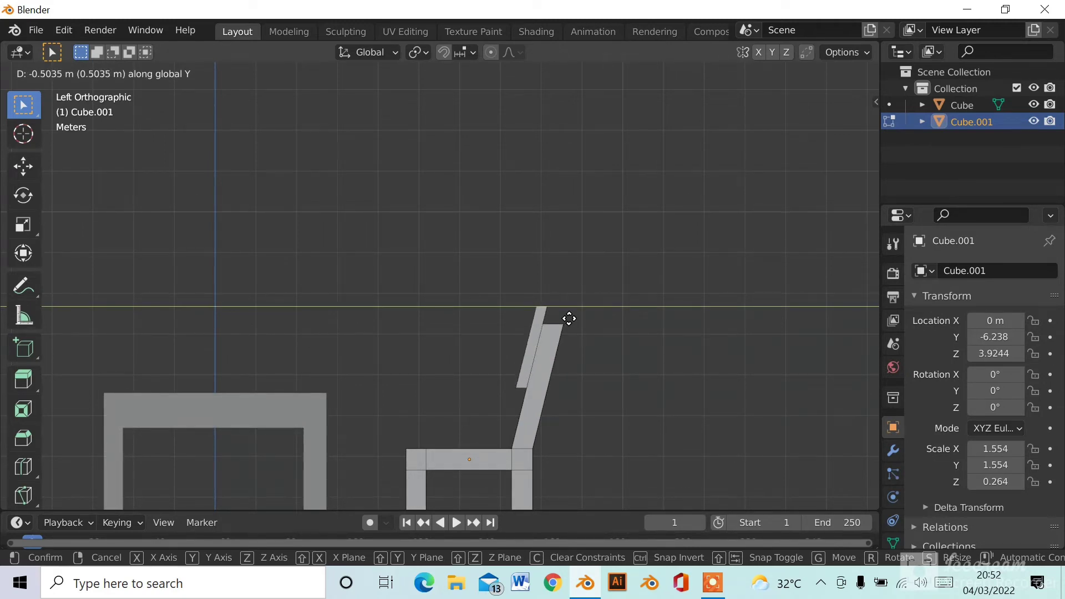
pyautogui.click(569, 318)
pyautogui.moveTo(434, 331); pyautogui.dragTo(594, 253, button='middle')
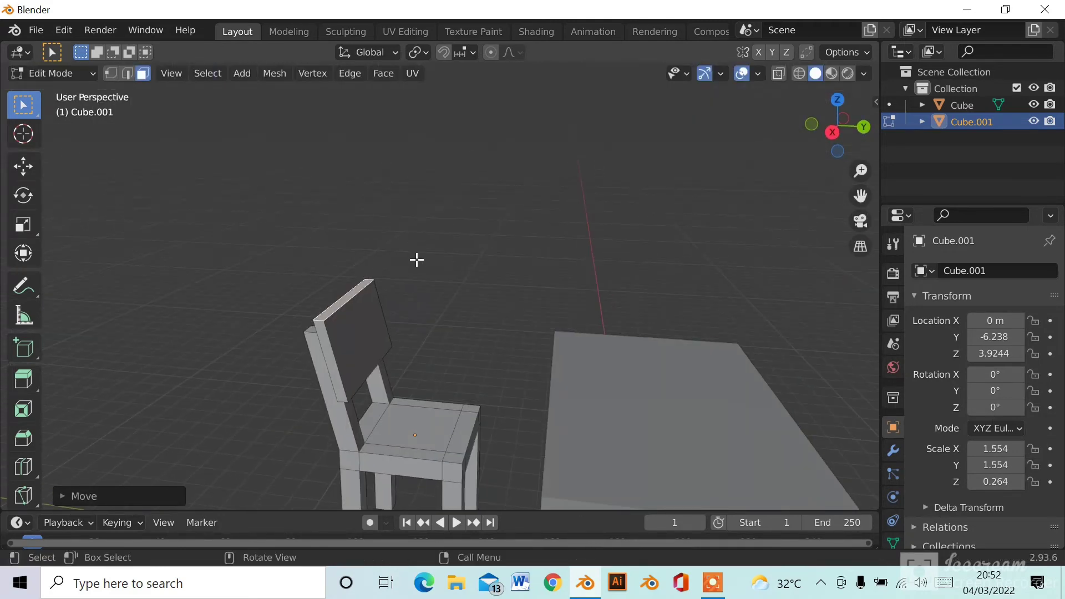
pyautogui.click(416, 259)
# - Bevel one upper corner edge of the backrest panel with several segments to round it
pyautogui.moveTo(383, 391); pyautogui.dragTo(238, 393, button='middle')
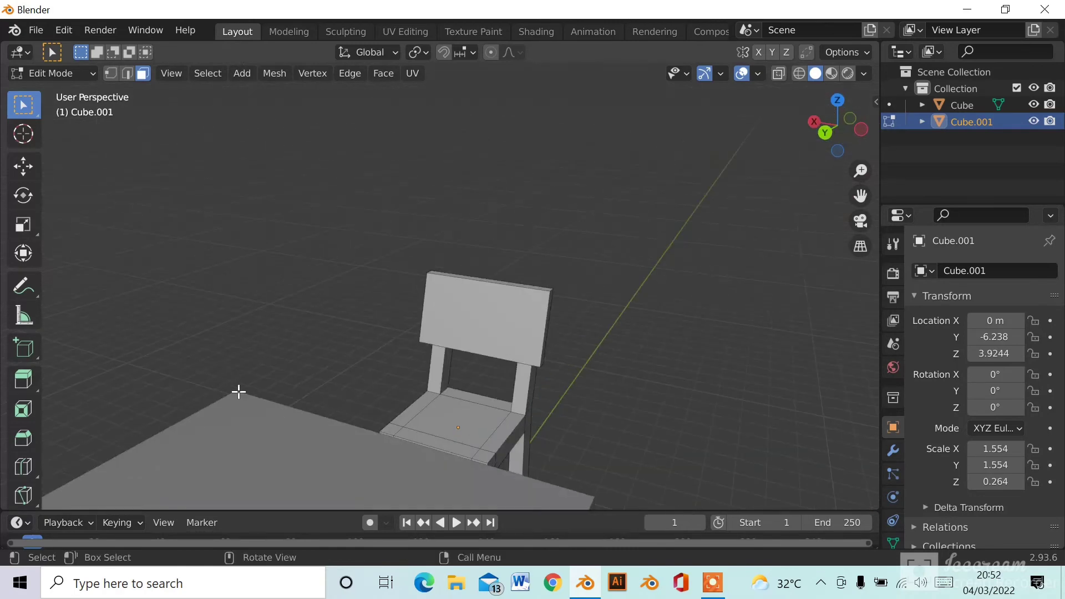
pyautogui.moveTo(575, 368); pyautogui.dragTo(327, 360, button='middle')
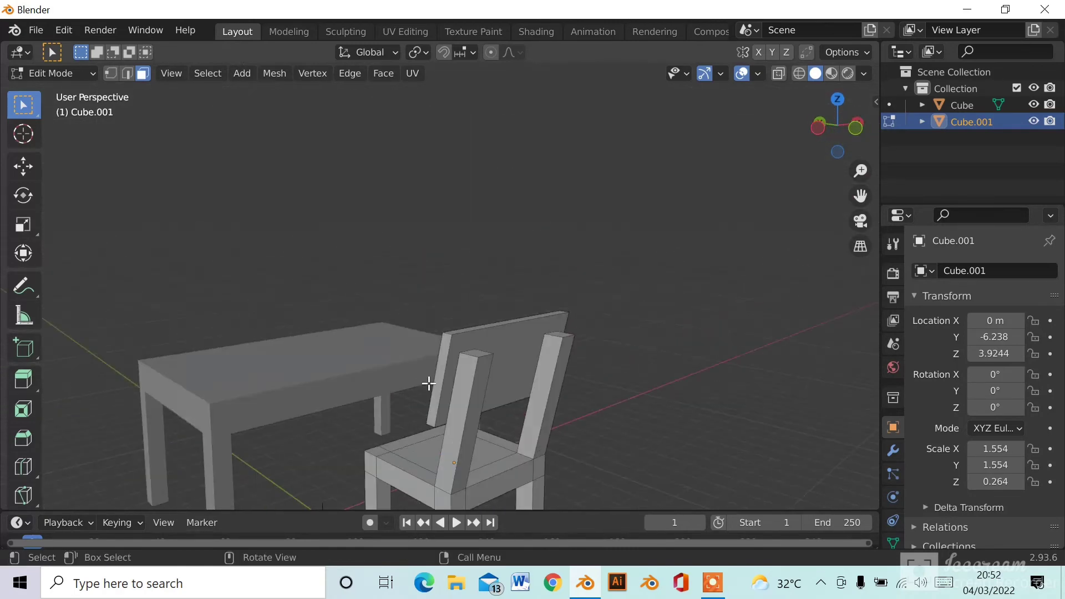
pyautogui.scroll(-2, 427, 382)
pyautogui.moveTo(393, 402); pyautogui.dragTo(468, 385, button='middle')
pyautogui.moveTo(397, 364); pyautogui.dragTo(460, 338, button='middle')
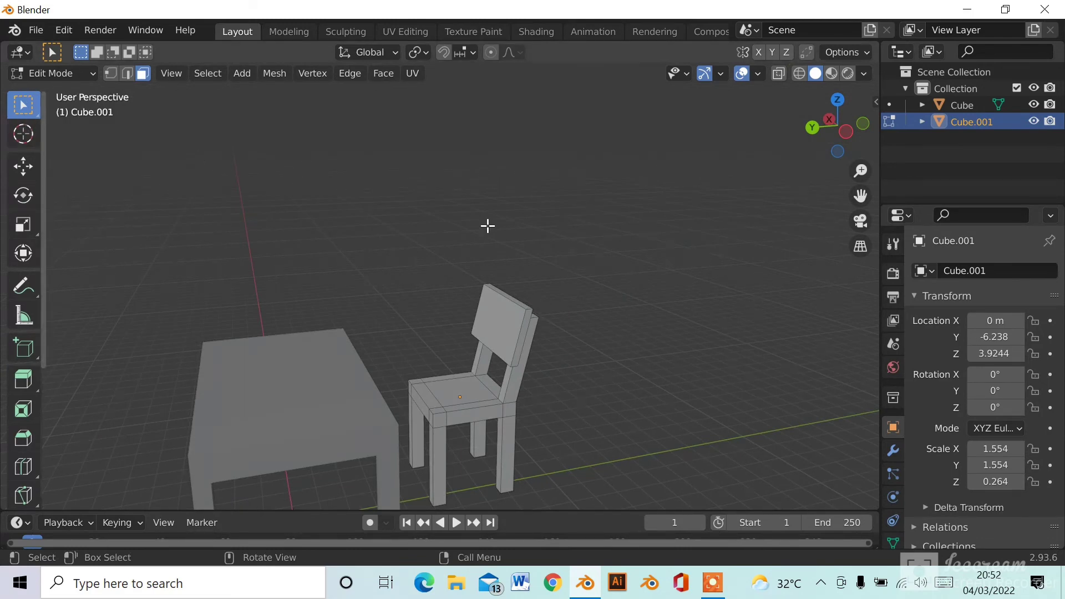
pyautogui.click(128, 73)
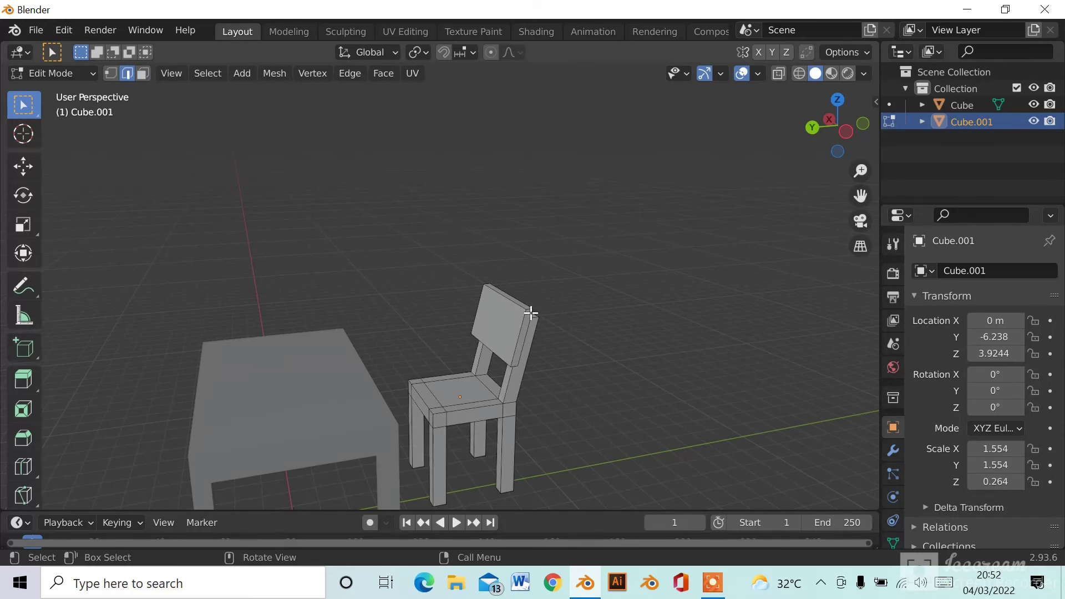
pyautogui.moveTo(531, 314); pyautogui.dragTo(388, 325, button='middle')
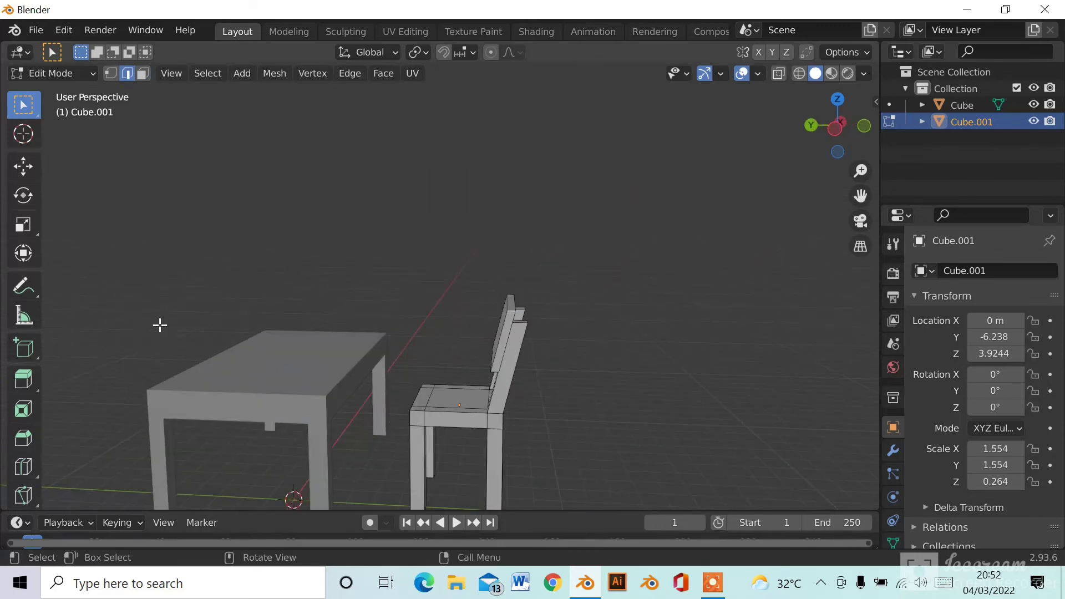
pyautogui.click(26, 435)
pyautogui.scroll(6, 532, 333)
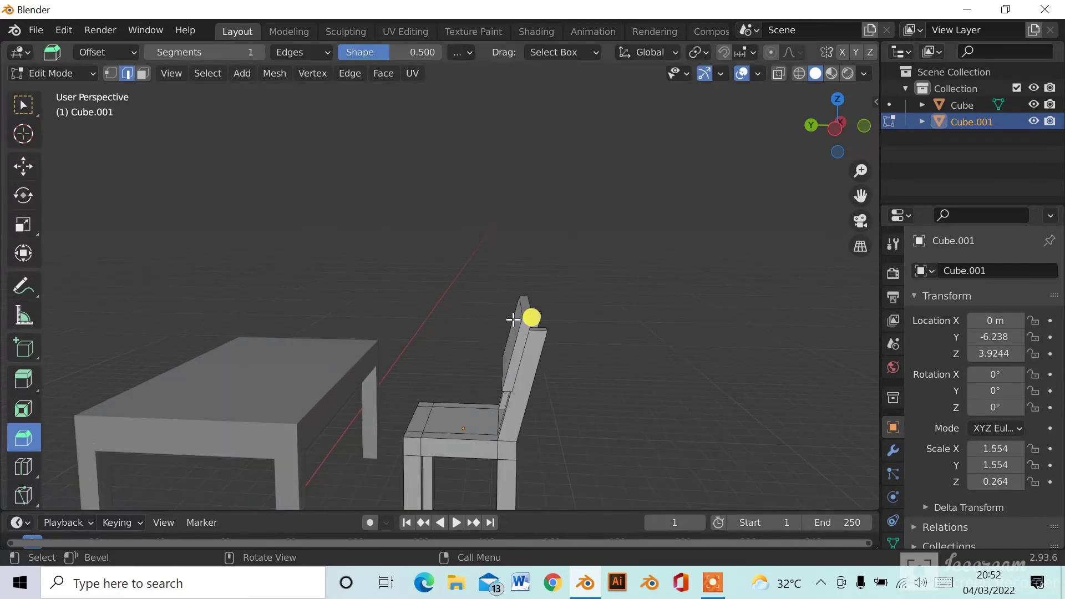
pyautogui.moveTo(512, 225); pyautogui.dragTo(580, 260, button='middle')
pyautogui.moveTo(689, 234); pyautogui.dragTo(697, 261)
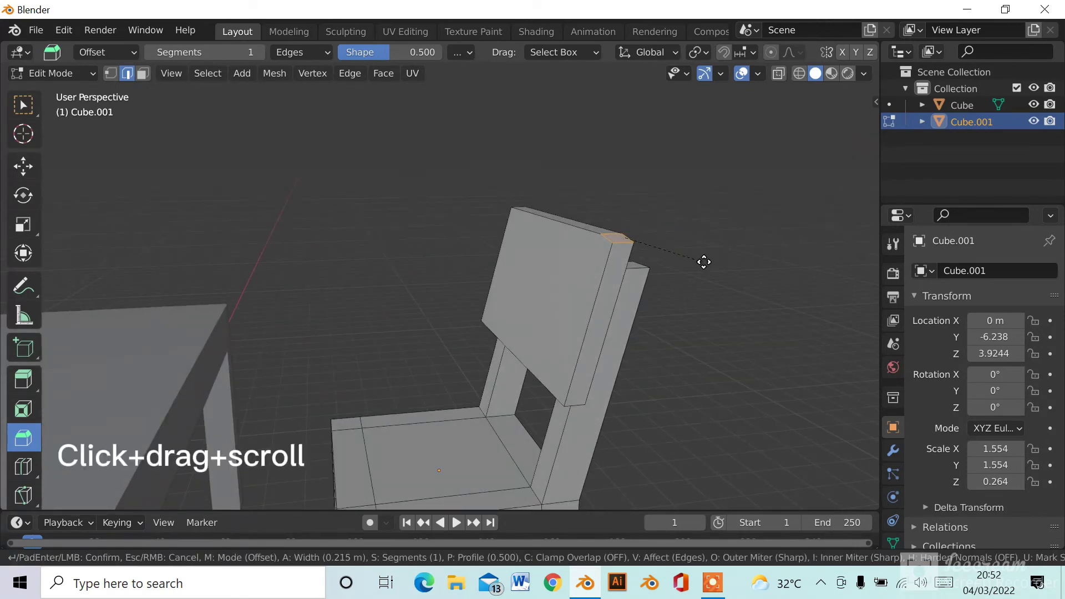
pyautogui.moveTo(704, 262); pyautogui.dragTo(704, 300)
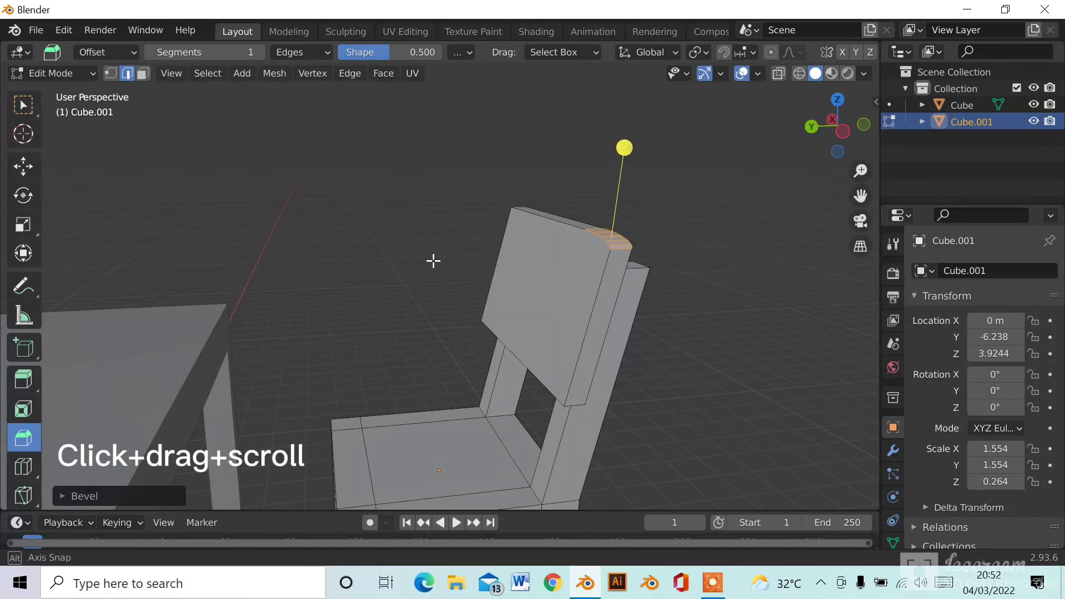
# - Undo the bevel on the single upper corner edge of the backrest panel
pyautogui.moveTo(433, 261); pyautogui.dragTo(576, 277, button='middle')
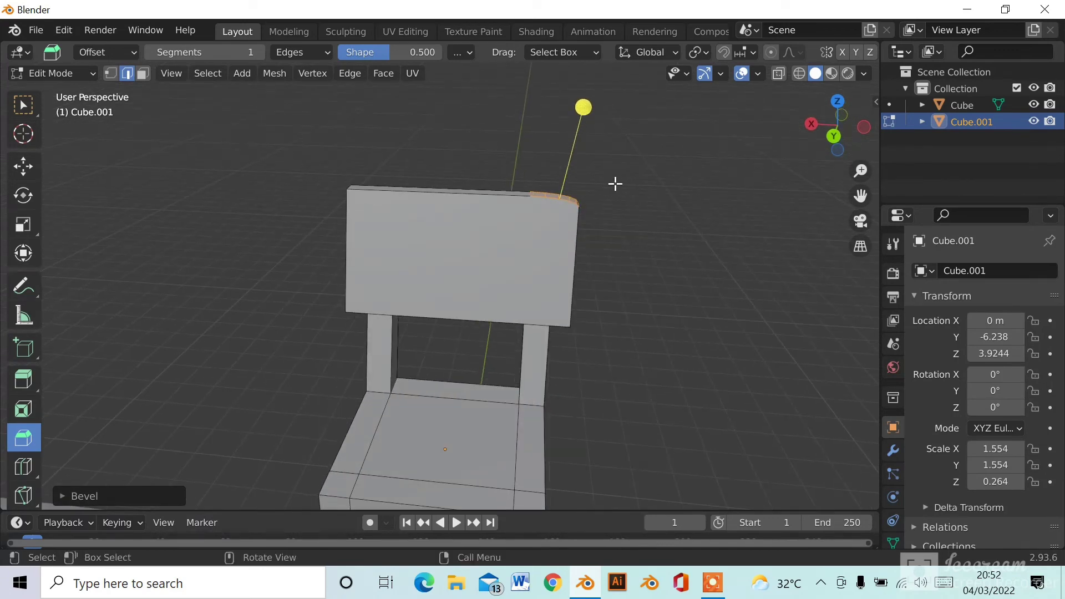
pyautogui.moveTo(615, 163); pyautogui.dragTo(619, 163)
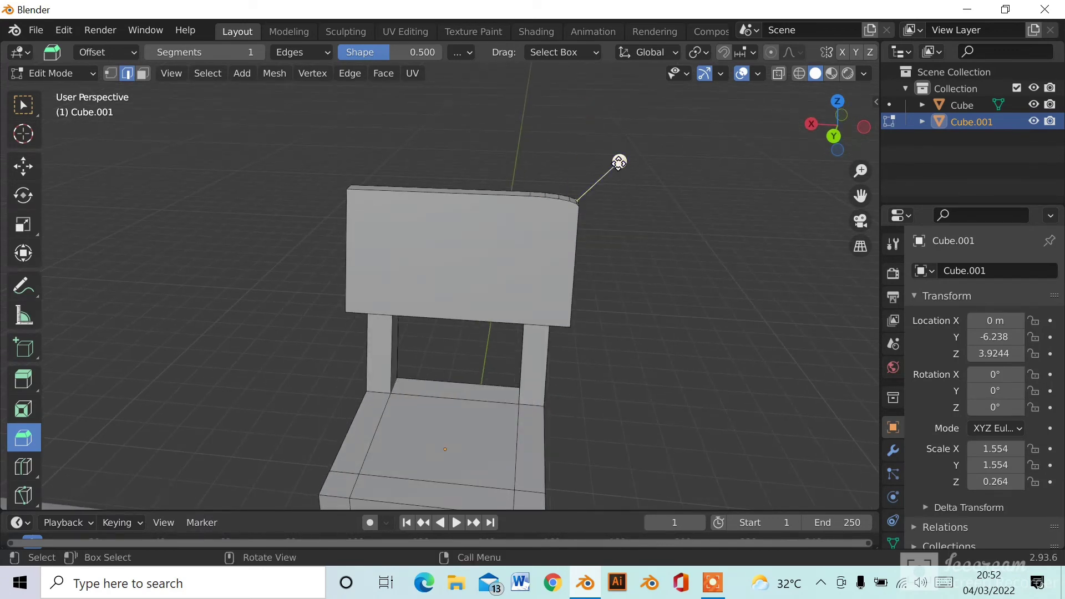
pyautogui.press('ctrl')
pyautogui.hotkey('ctrl', 'z')
pyautogui.hotkey('ctrl', 'z')
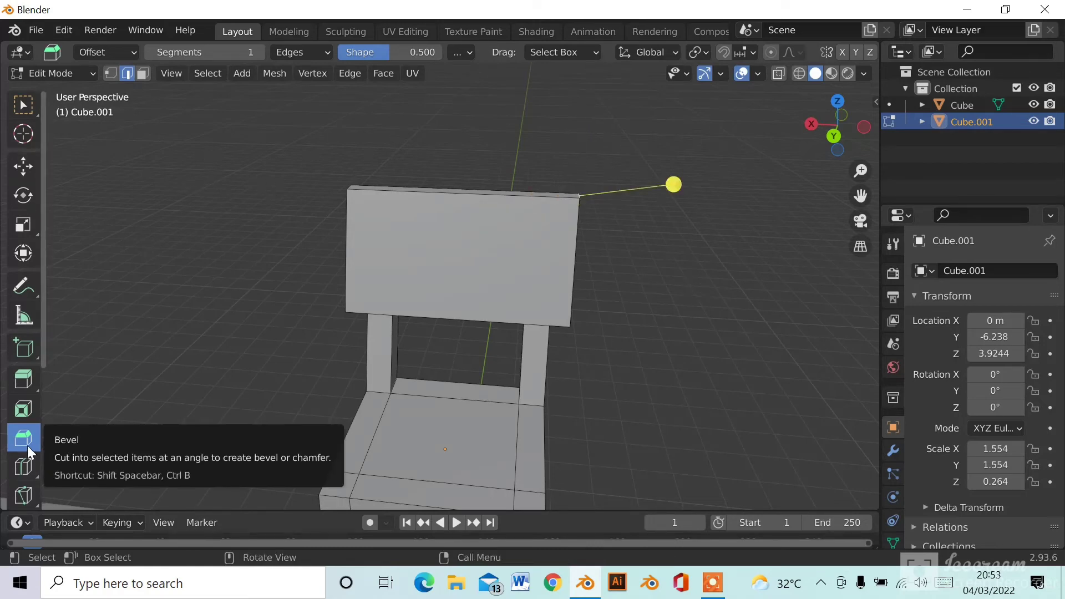
# - Bevel both upper corner edges of the backrest panel together with 6 segments and a width of about 0.8 m
pyautogui.click(22, 105)
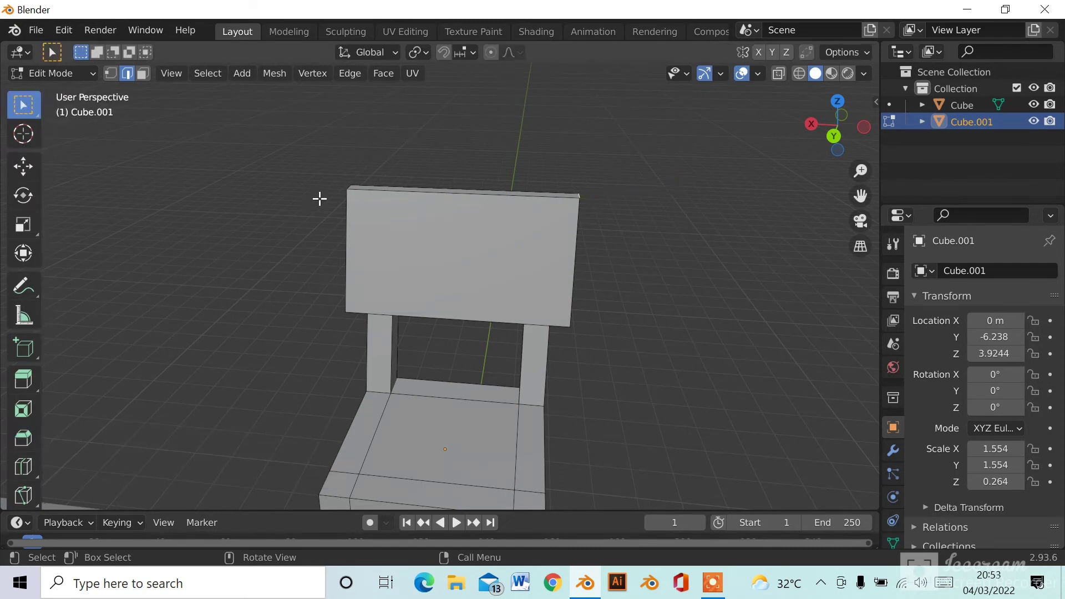
pyautogui.moveTo(308, 210); pyautogui.dragTo(310, 241, button='middle')
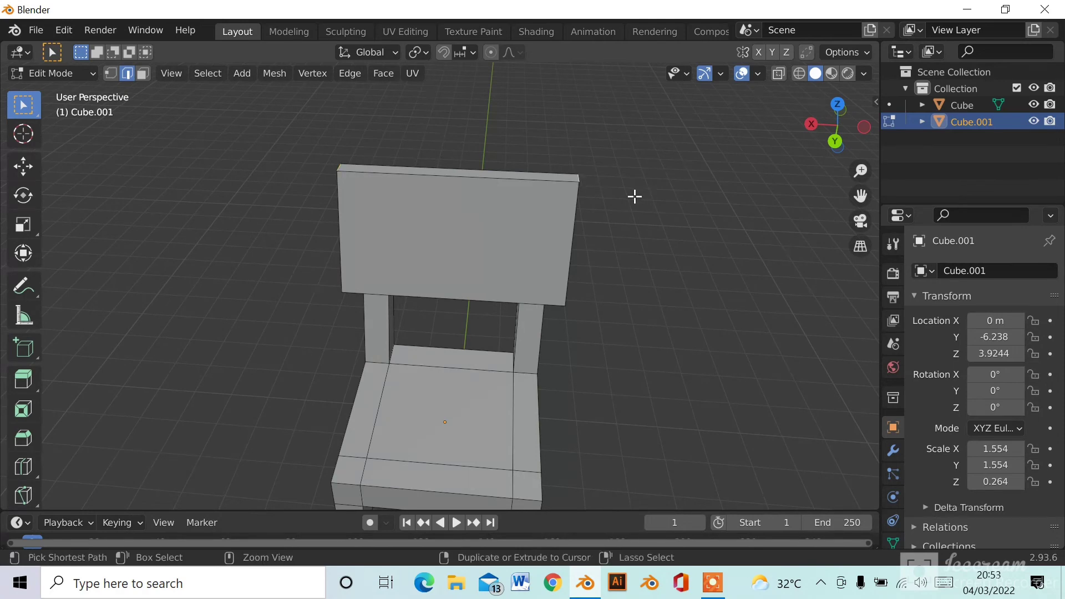
pyautogui.hotkey('ctrl', 'b')
pyautogui.scroll(4, 647, 197)
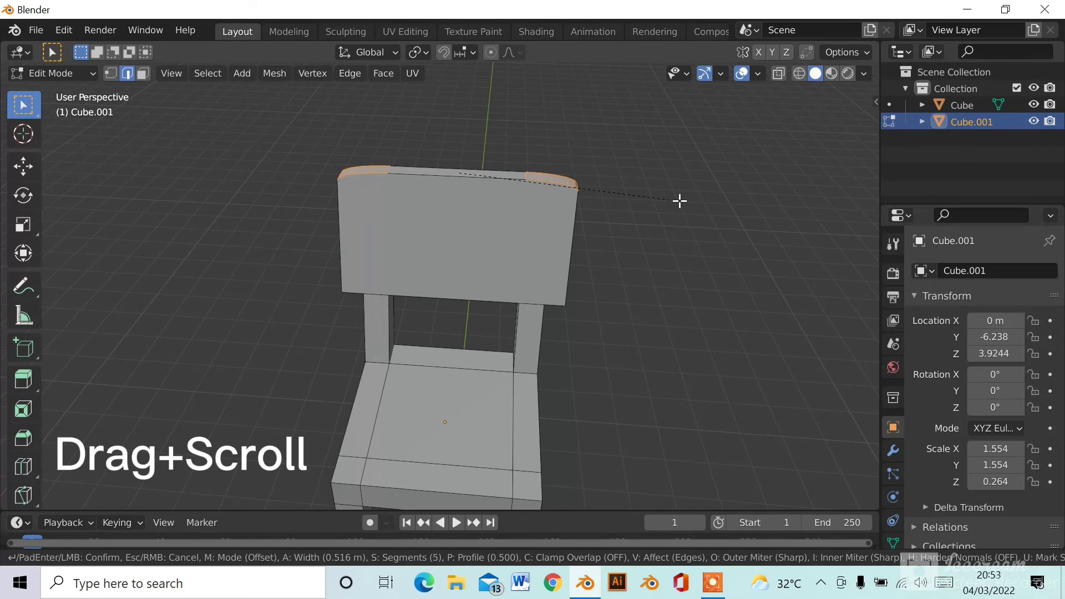
pyautogui.scroll(1, 694, 198)
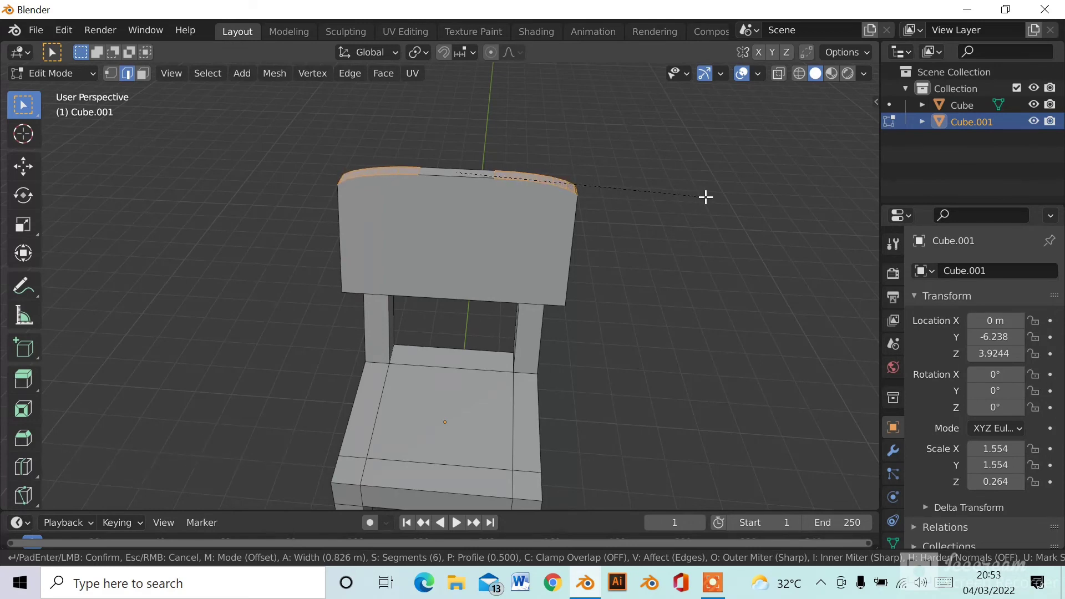
pyautogui.click(702, 197)
pyautogui.moveTo(618, 238); pyautogui.dragTo(625, 164, button='middle')
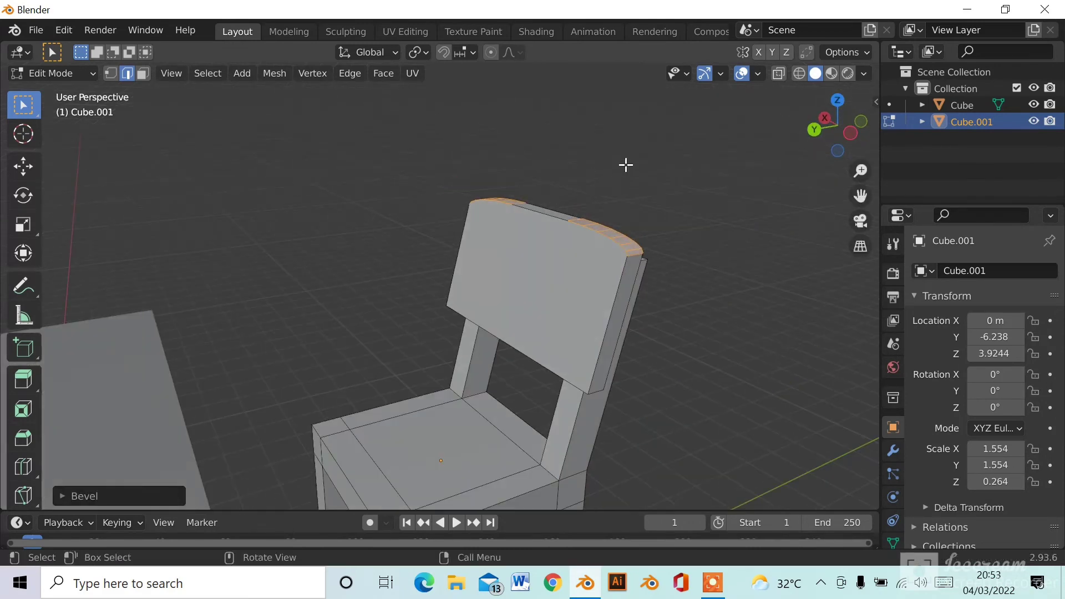
pyautogui.moveTo(587, 242); pyautogui.dragTo(656, 221, button='middle')
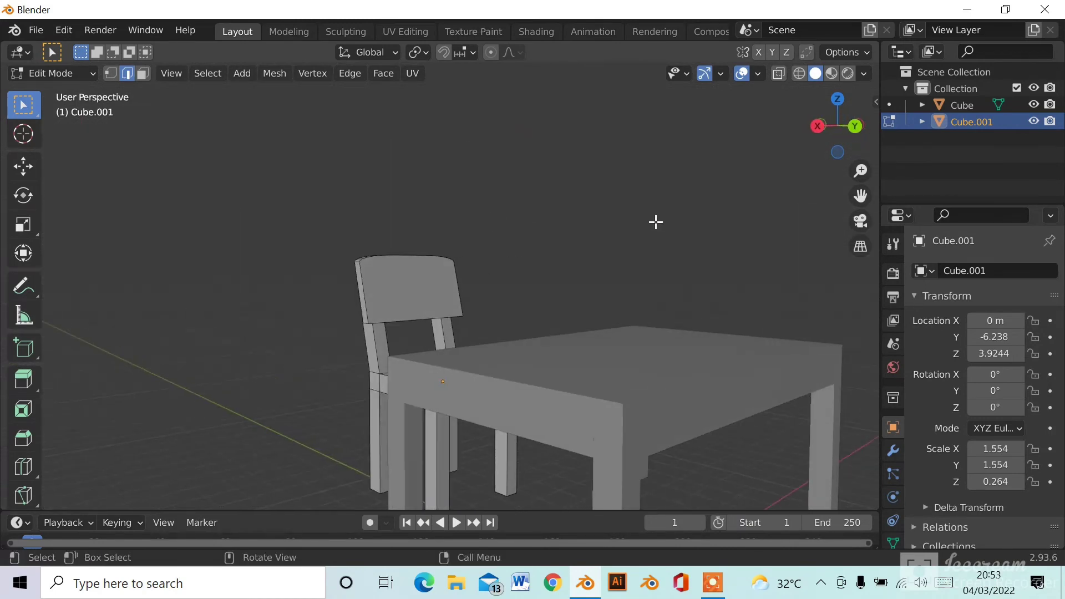
# - Return to Object Mode and clear the selection
pyautogui.click(72, 74)
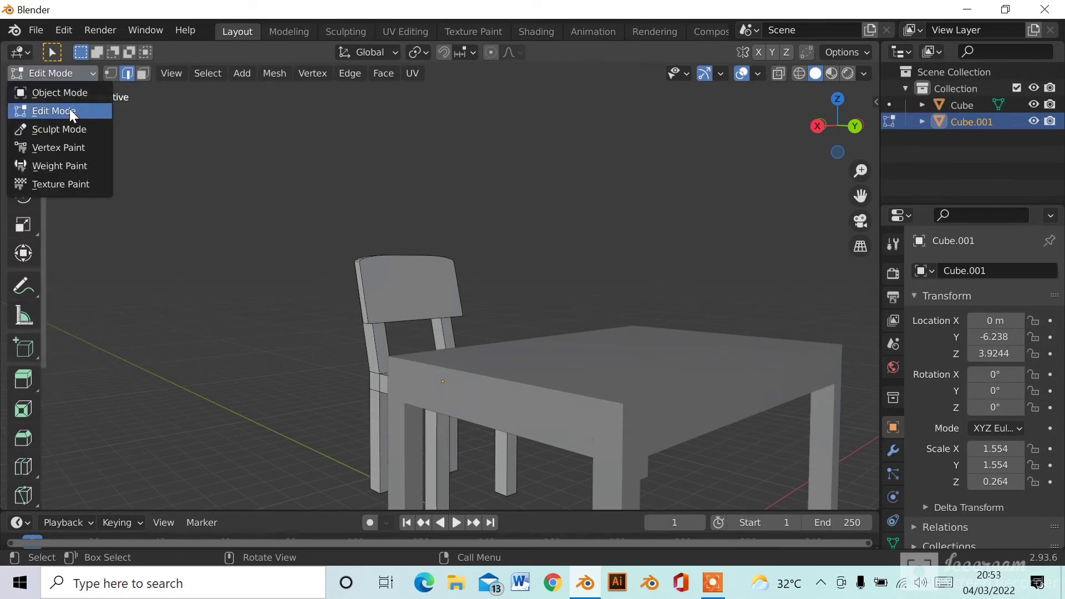
pyautogui.click(65, 93)
pyautogui.moveTo(224, 274); pyautogui.dragTo(418, 299, button='middle')
pyautogui.click(465, 237)
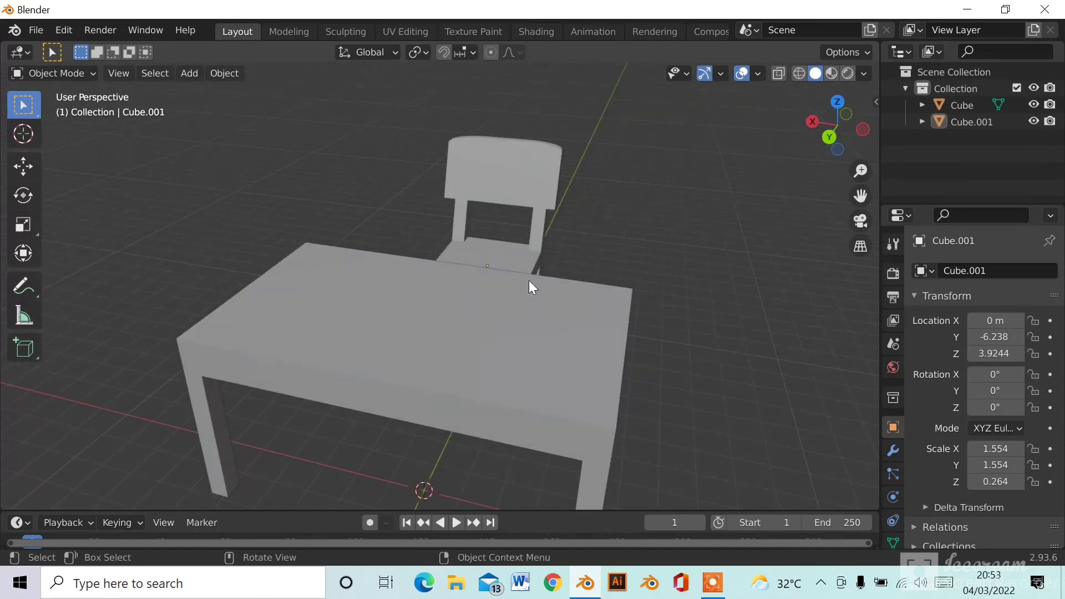
pyautogui.moveTo(530, 285)
pyautogui.mouseDown(button='middle')
pyautogui.moveTo(375, 287)
pyautogui.moveTo(511, 280)
pyautogui.mouseUp(button='middle')
# - Move the chair about 2.16 m along Y so its seat slides partly under the table
pyautogui.click(587, 245)
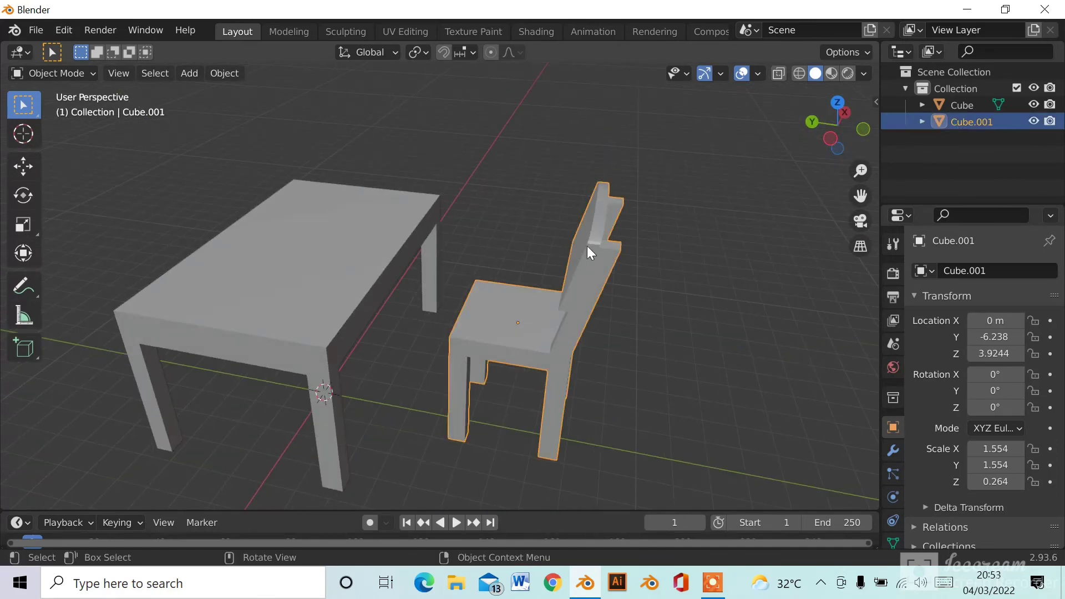
pyautogui.moveTo(542, 240); pyautogui.dragTo(552, 198, button='middle')
pyautogui.press('g')
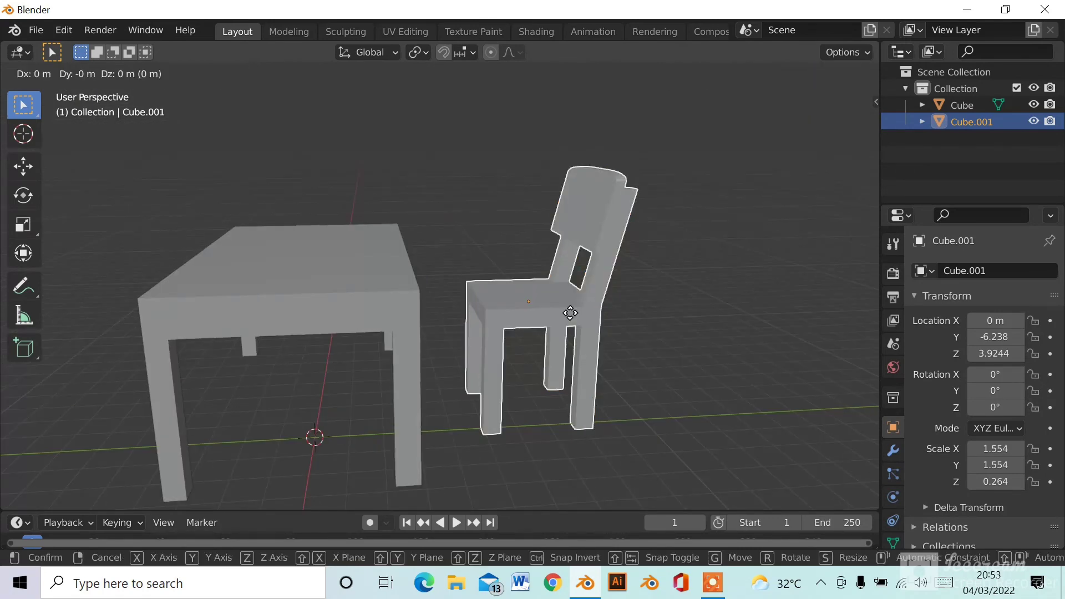
pyautogui.press('y')
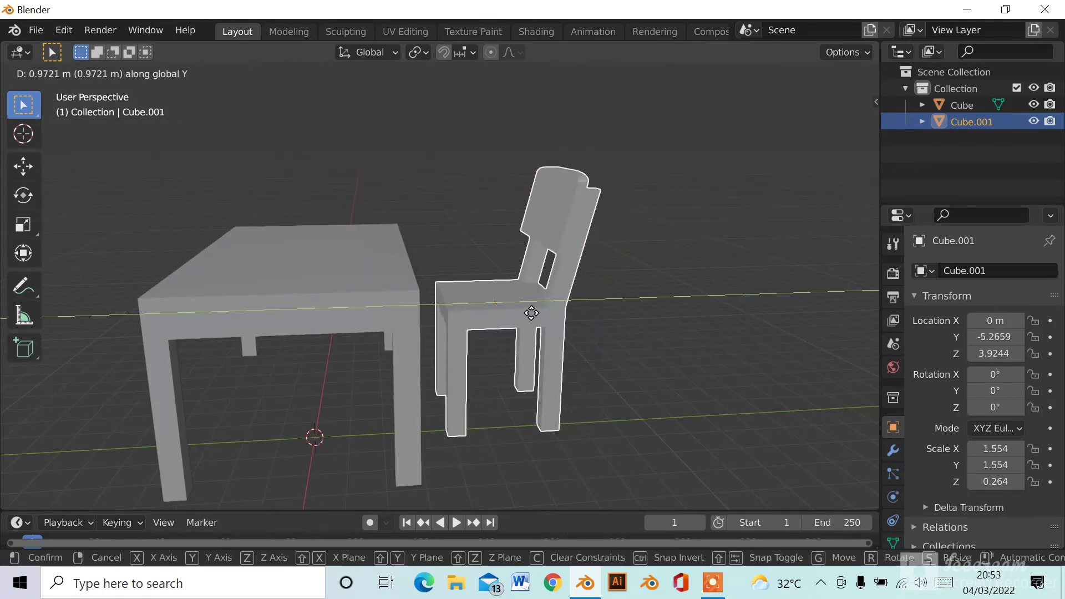
pyautogui.click(500, 306)
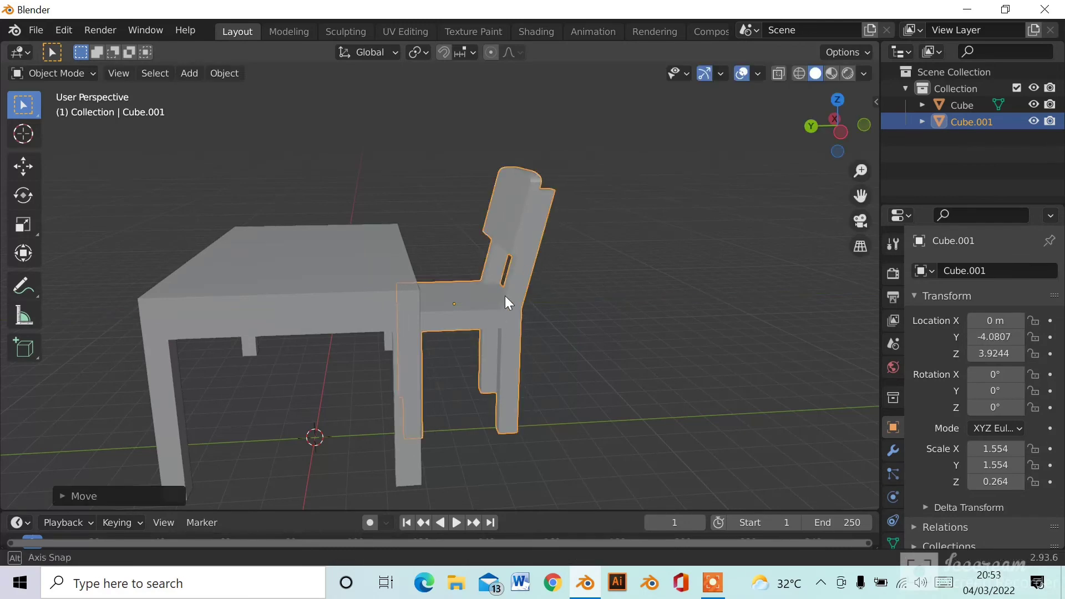
# - Duplicate the chair and place the copy about -8.35 m along X, beyond one end of the table
pyautogui.moveTo(505, 295); pyautogui.dragTo(204, 286, button='middle')
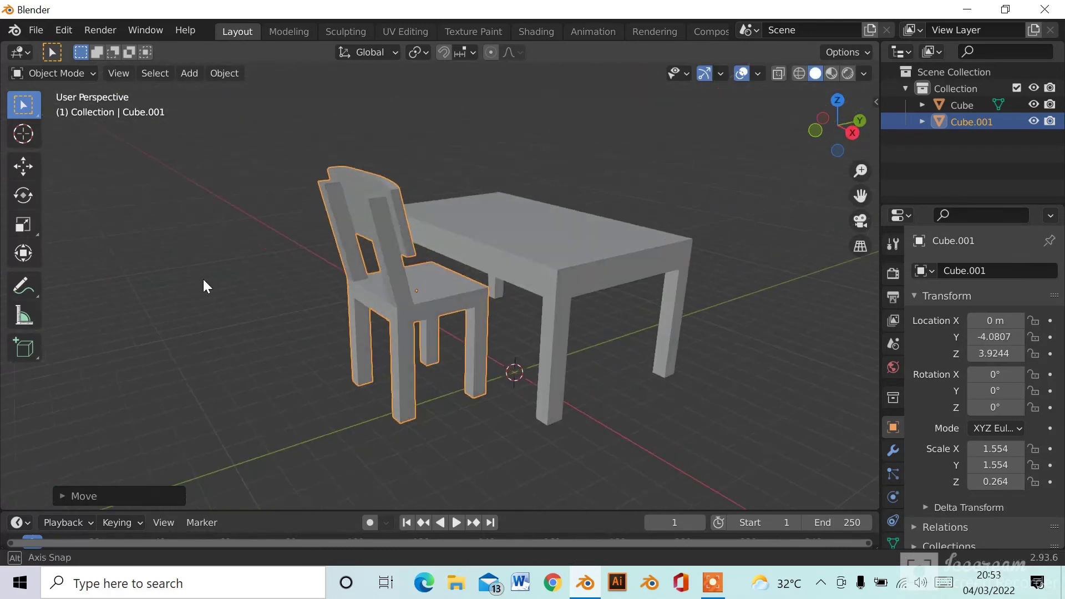
pyautogui.moveTo(614, 295); pyautogui.dragTo(456, 287, button='middle')
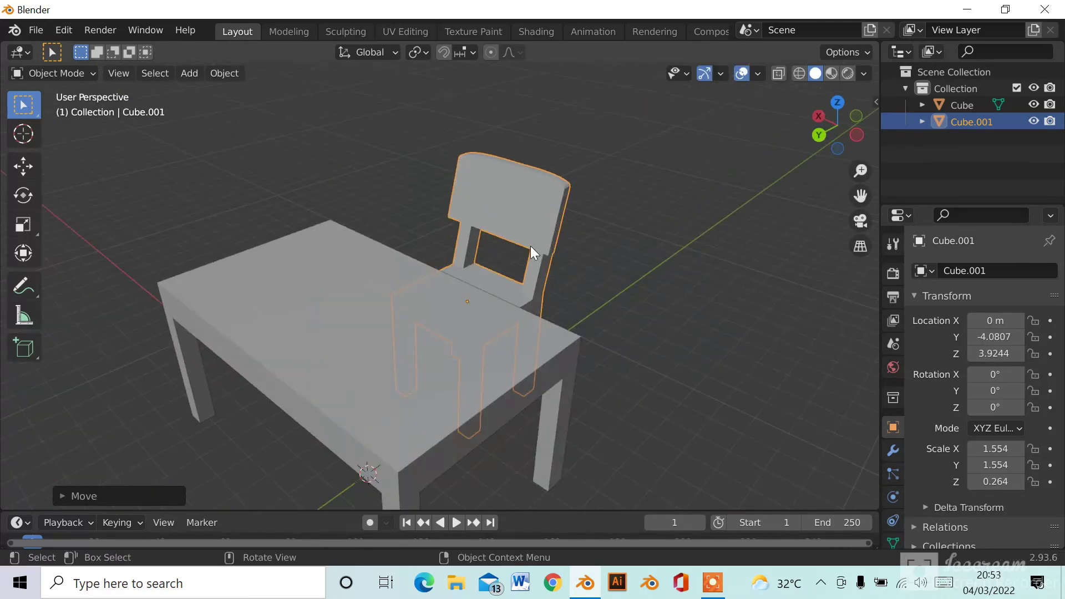
pyautogui.scroll(-3, 530, 261)
pyautogui.moveTo(531, 272); pyautogui.dragTo(705, 261, button='middle')
pyautogui.moveTo(458, 295)
pyautogui.mouseDown(button='middle')
pyautogui.moveTo(547, 309)
pyautogui.moveTo(602, 357)
pyautogui.moveTo(610, 302)
pyautogui.moveTo(437, 323)
pyautogui.moveTo(448, 296)
pyautogui.mouseUp(button='middle')
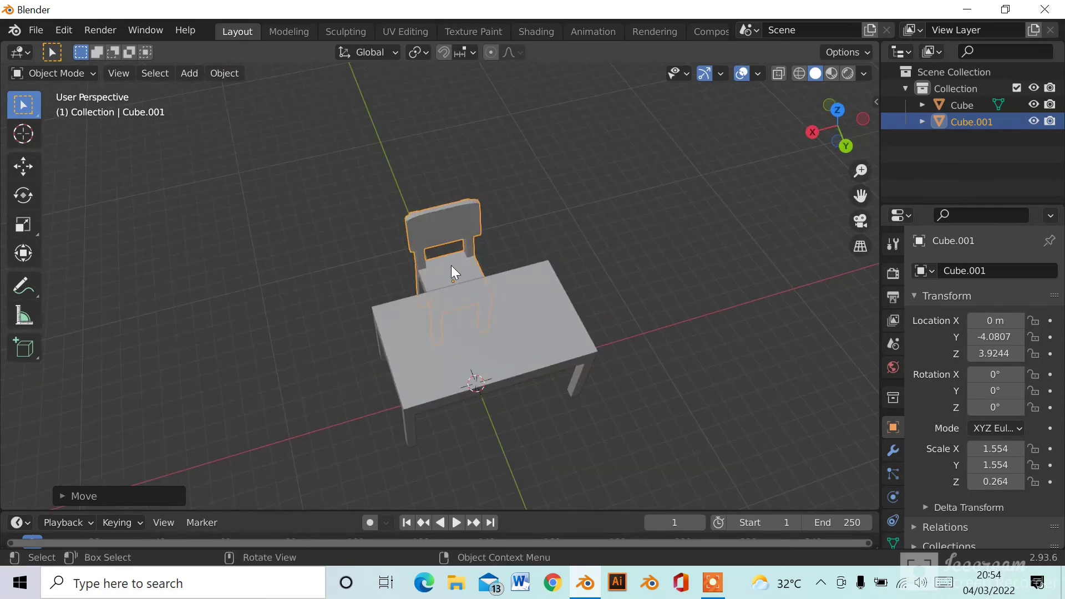
pyautogui.click(217, 73)
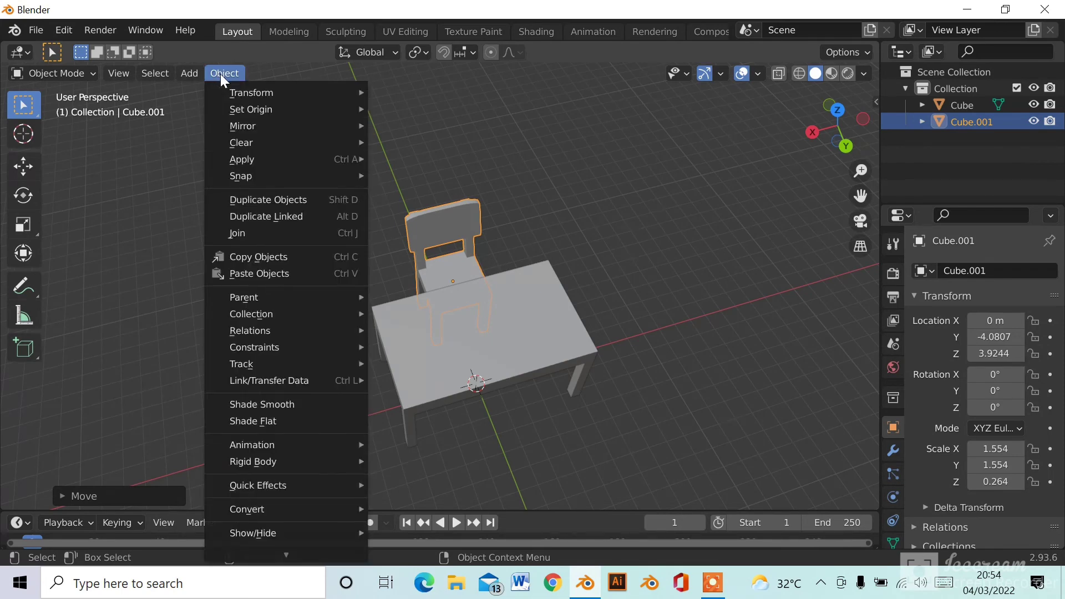
pyautogui.click(324, 199)
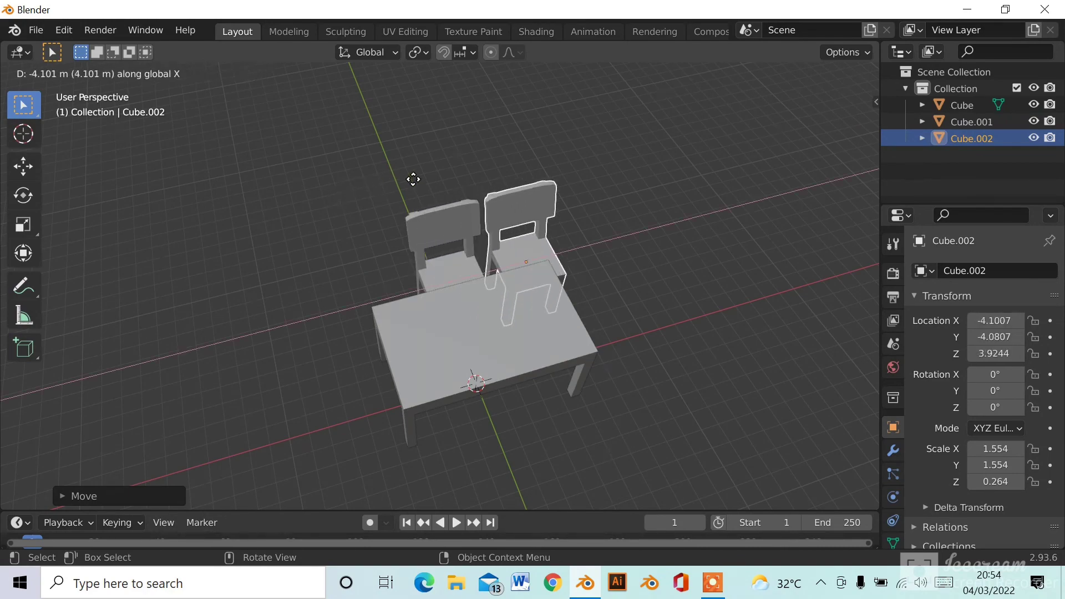
pyautogui.click(473, 171)
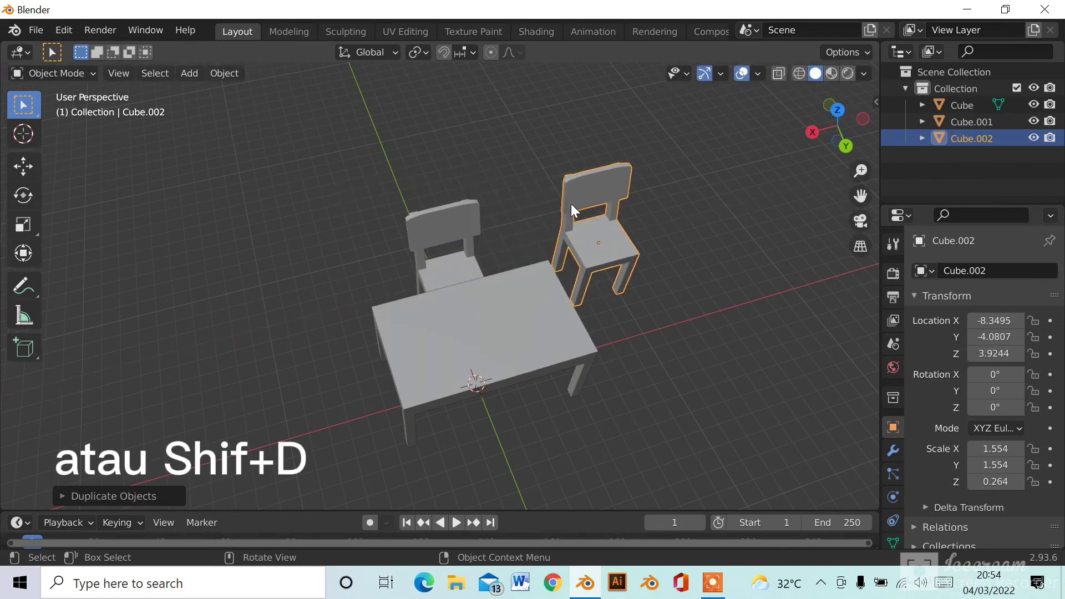
# - Duplicate the original chair again and place the copy about 9.18 m along X, beyond the table's opposite end
pyautogui.moveTo(570, 204); pyautogui.dragTo(342, 282, button='middle')
pyautogui.click(430, 273)
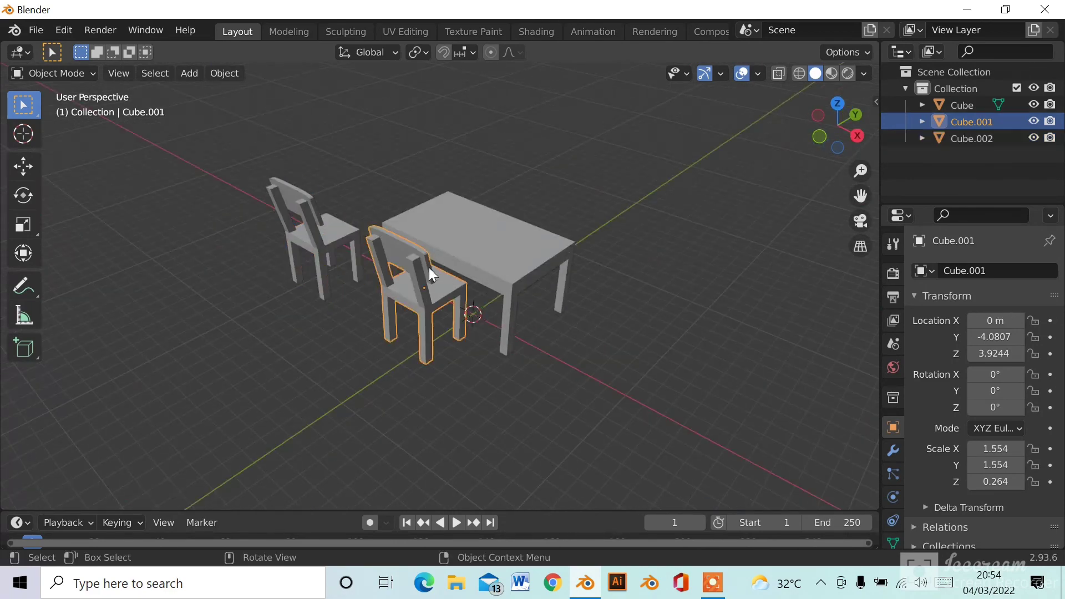
pyautogui.moveTo(430, 273); pyautogui.dragTo(260, 144, button='middle')
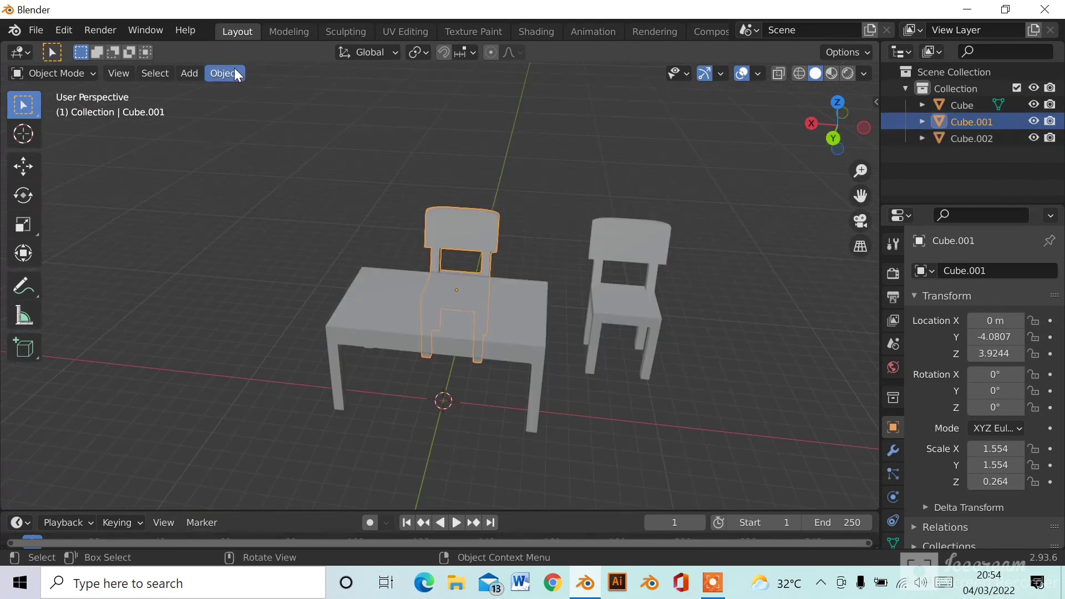
pyautogui.click(235, 72)
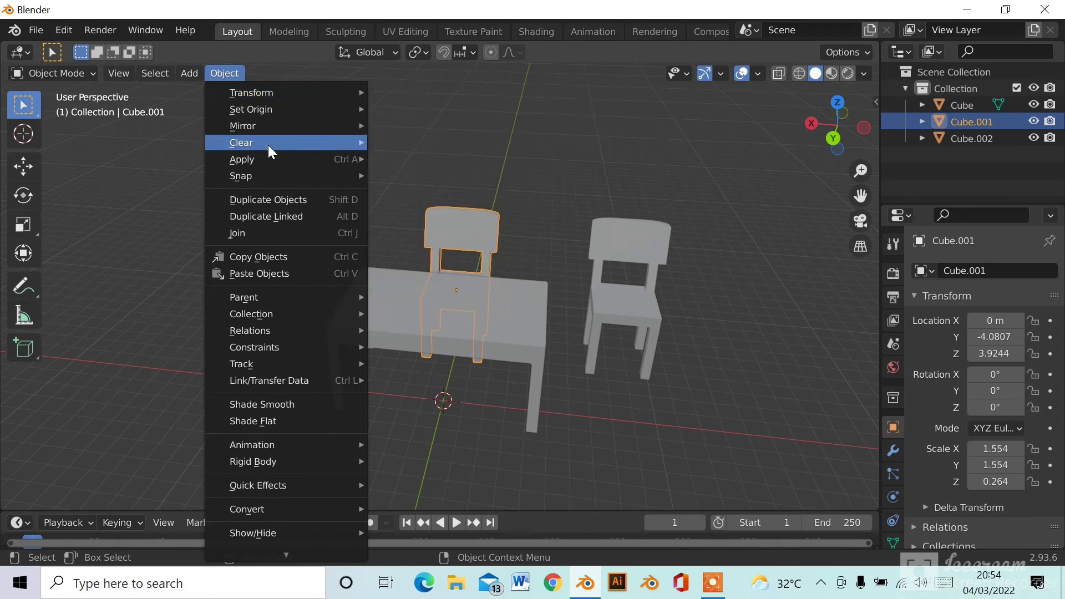
pyautogui.moveTo(267, 176)
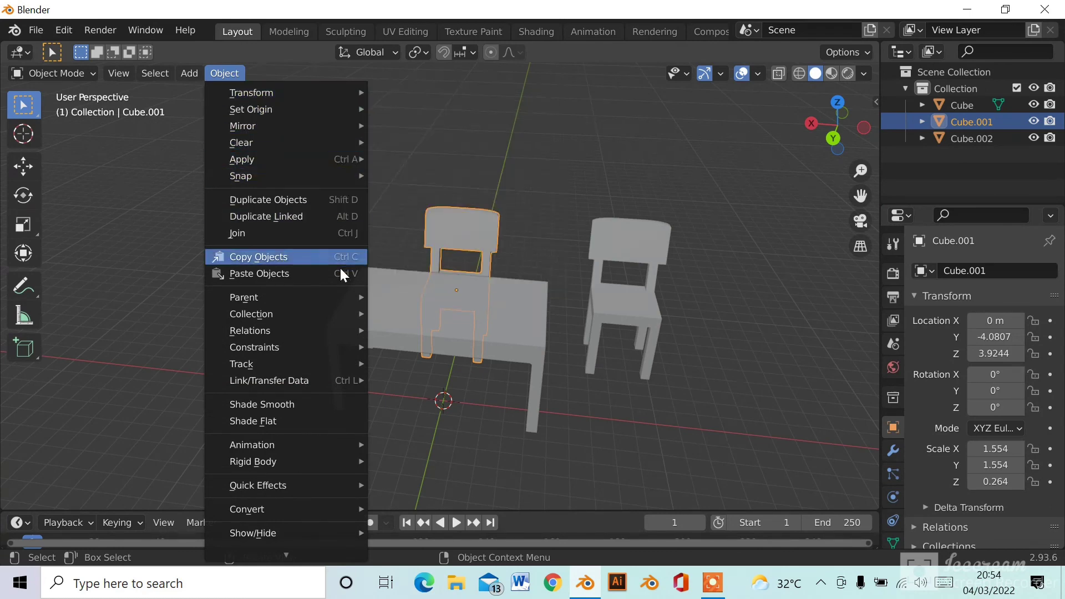
pyautogui.click(289, 198)
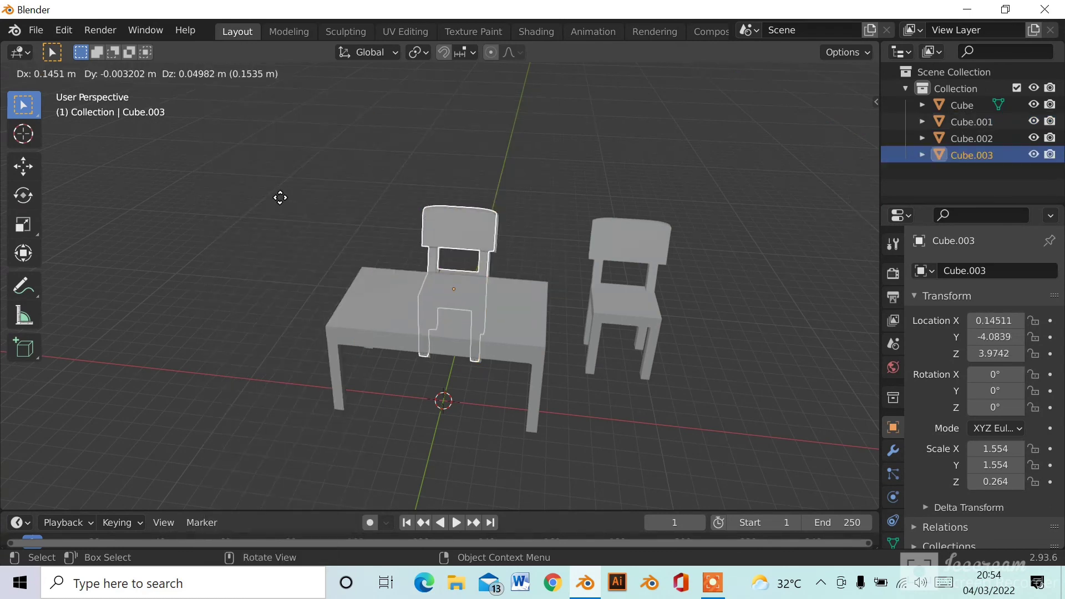
pyautogui.press('x')
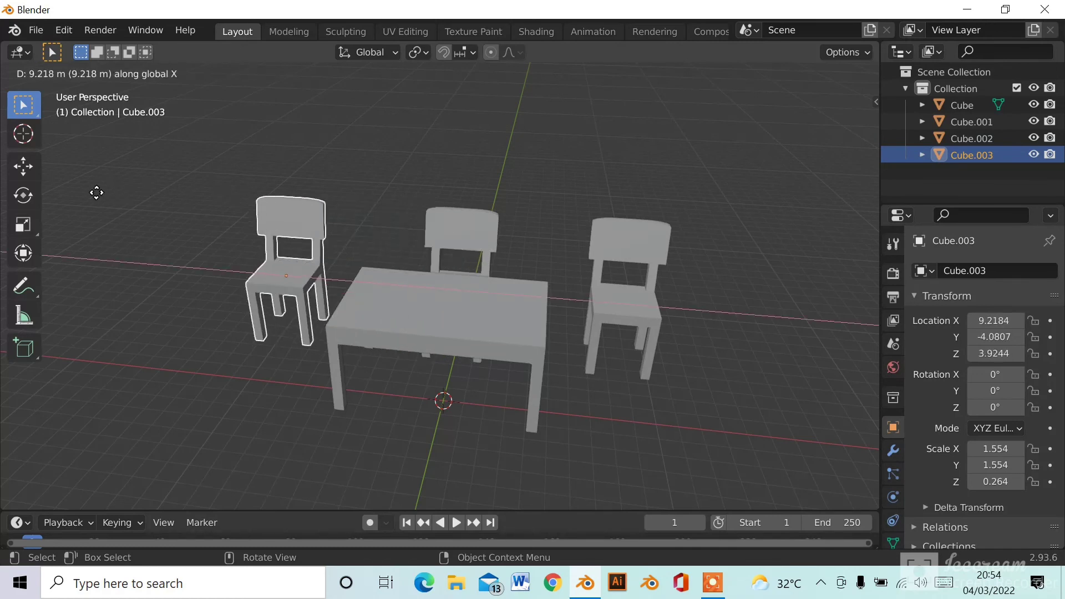
pyautogui.click(126, 202)
# - Move the two duplicated chairs together about 3.41 m along Y in the top orthographic view so they flank the table's ends
pyautogui.moveTo(454, 263); pyautogui.dragTo(478, 288)
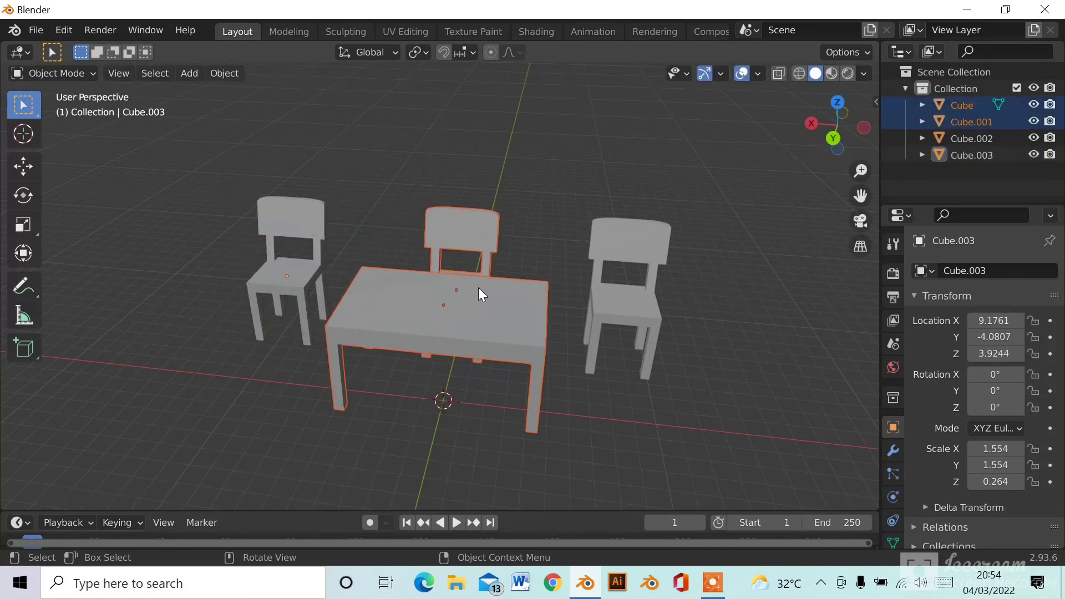
pyautogui.moveTo(345, 278); pyautogui.dragTo(505, 230, button='middle')
pyautogui.click(507, 185)
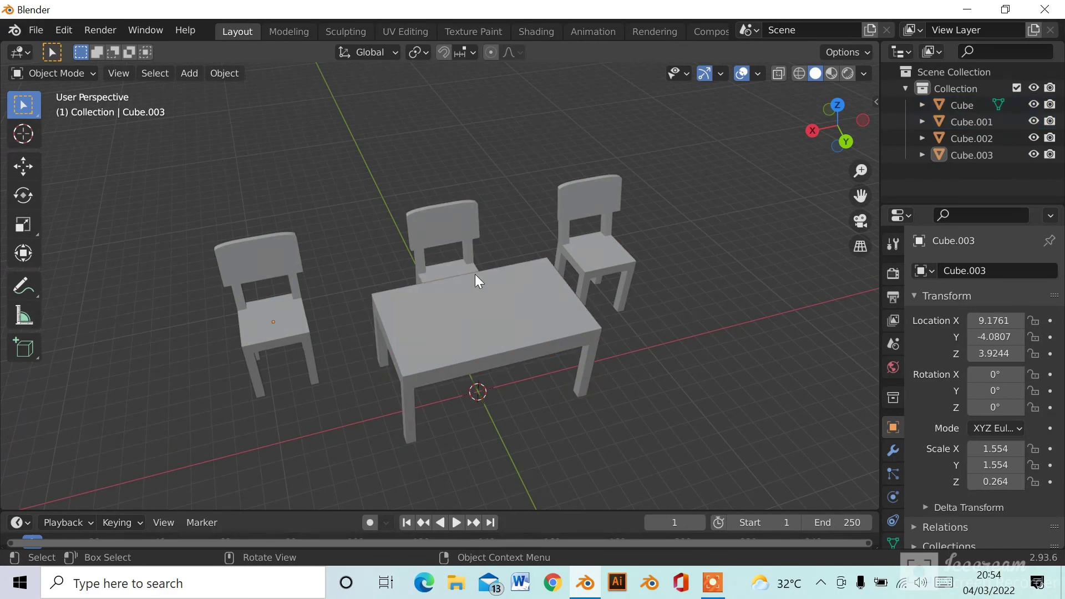
pyautogui.moveTo(475, 274); pyautogui.dragTo(438, 297, button='middle')
pyautogui.keyDown('shift'); pyautogui.click(620, 327); pyautogui.keyUp('shift')
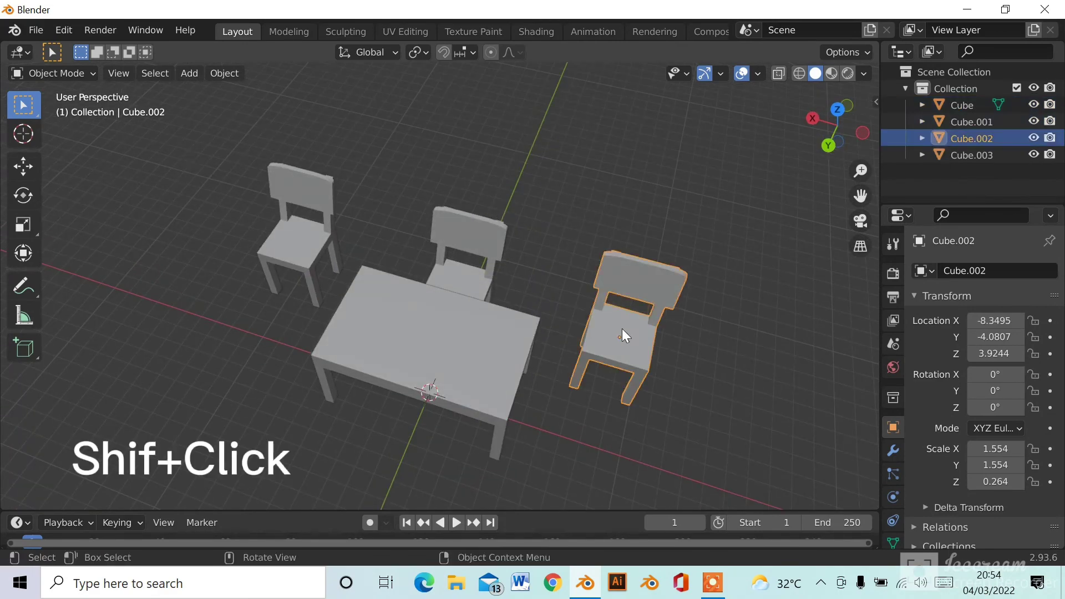
pyautogui.keyDown('shift'); pyautogui.click(314, 228); pyautogui.keyUp('shift')
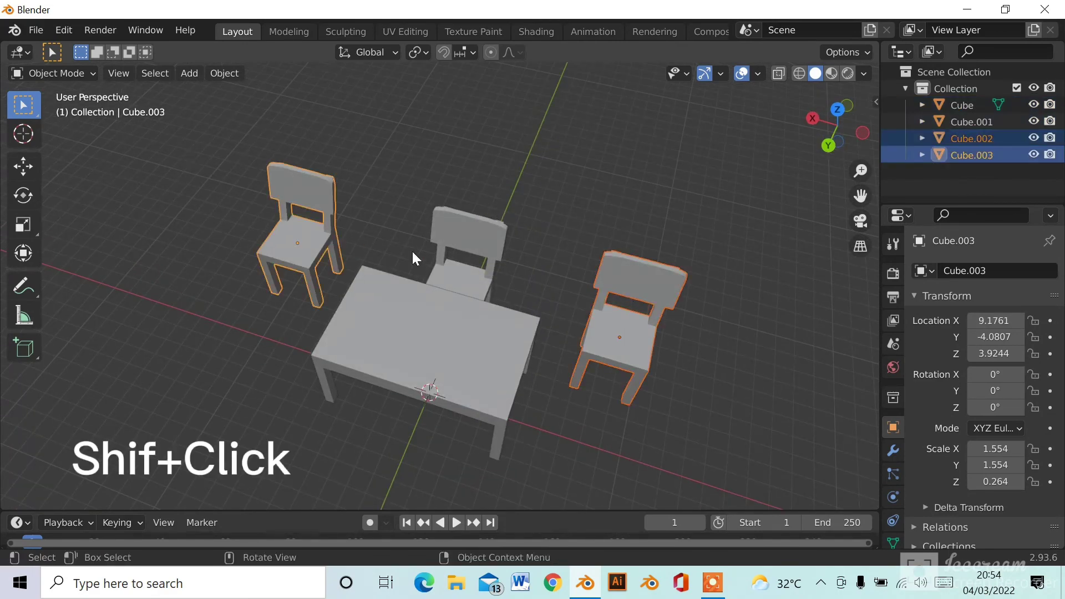
pyautogui.moveTo(412, 249); pyautogui.dragTo(551, 327, button='middle')
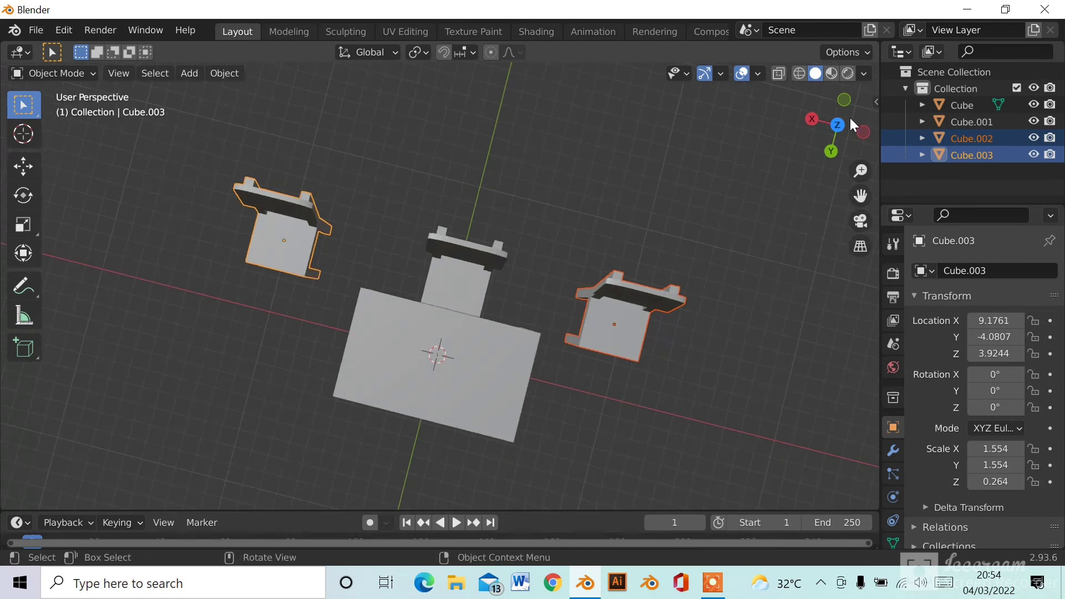
pyautogui.click(837, 125)
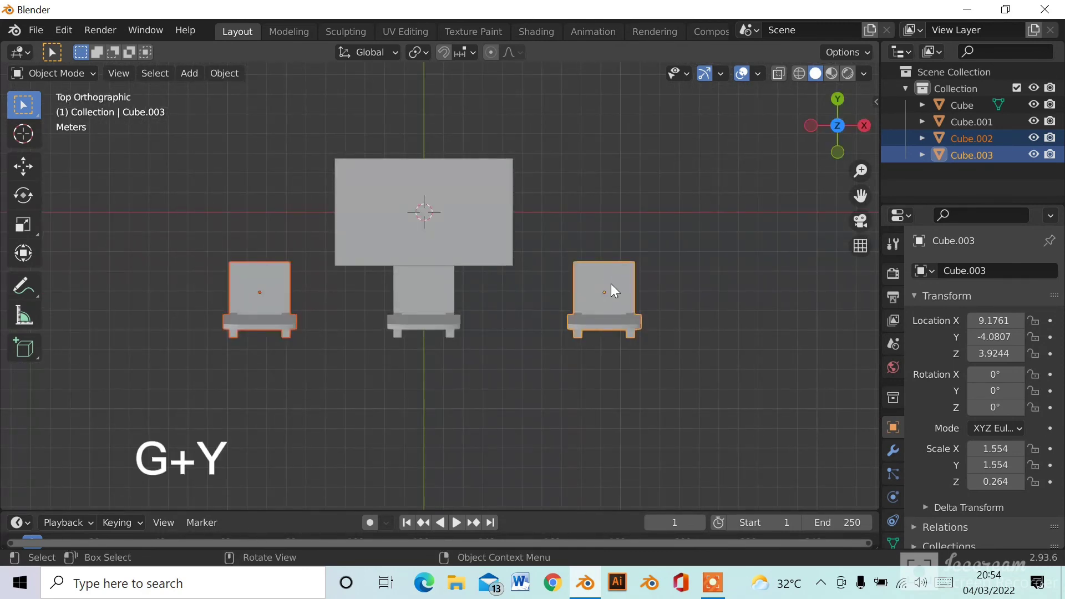
pyautogui.press('g')
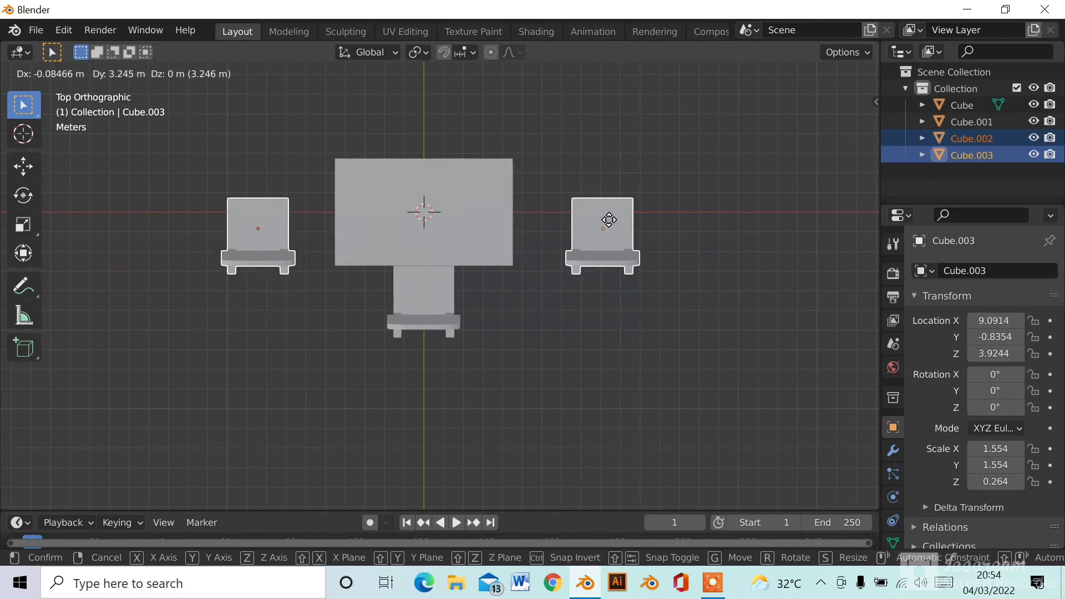
pyautogui.press('y')
pyautogui.click(609, 217)
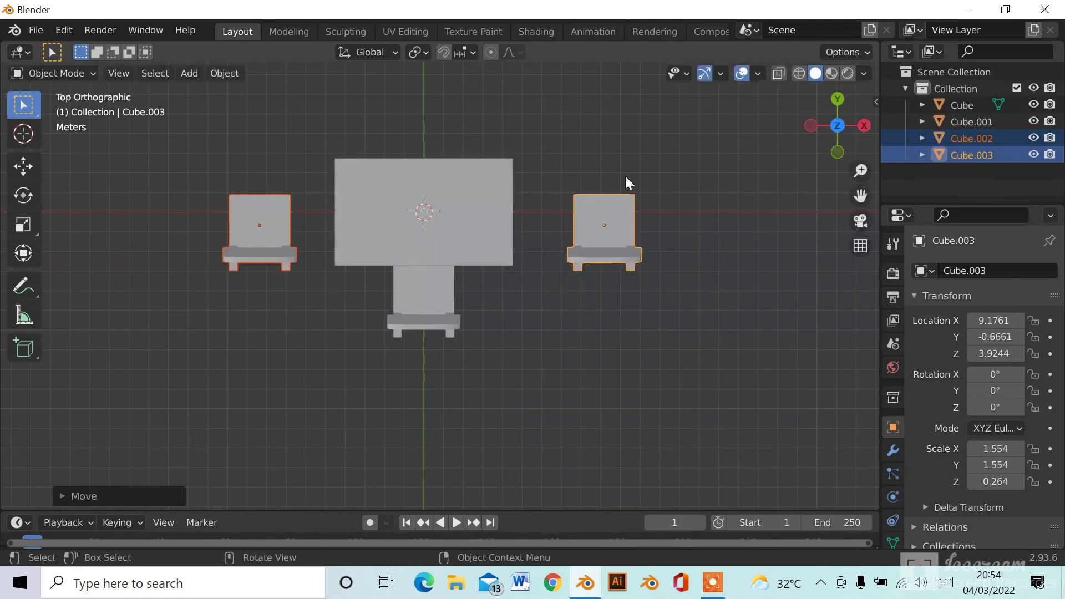
# - Rotate the chair at the table's +X end about 90° around Z and move it about -3.5 m X, 0.8 m Y, partly under the table
pyautogui.click(625, 165)
pyautogui.click(615, 226)
pyautogui.press('r')
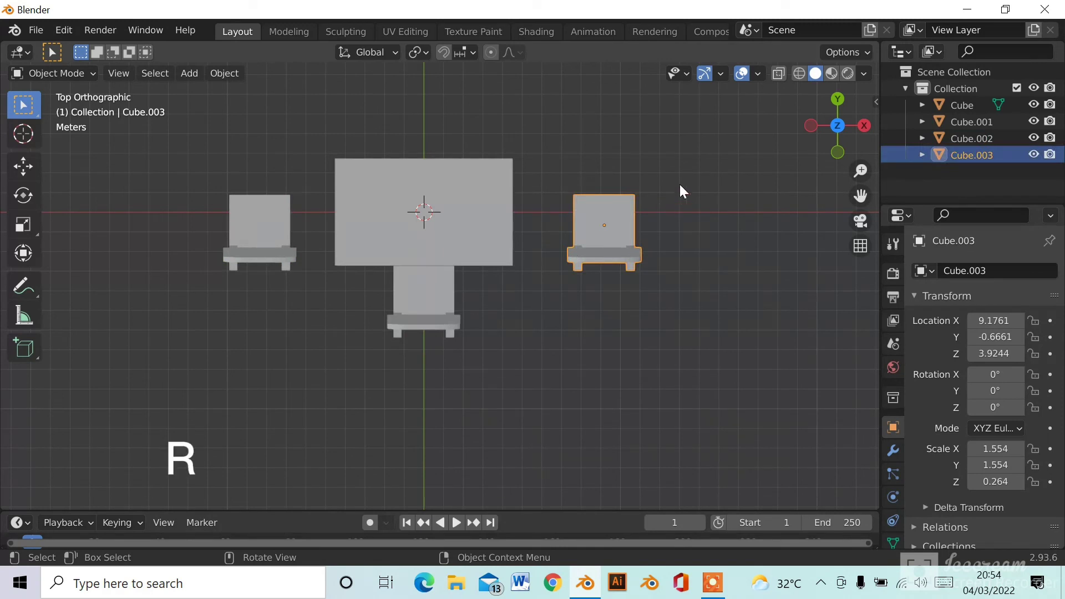
pyautogui.click(541, 108)
pyautogui.press('g')
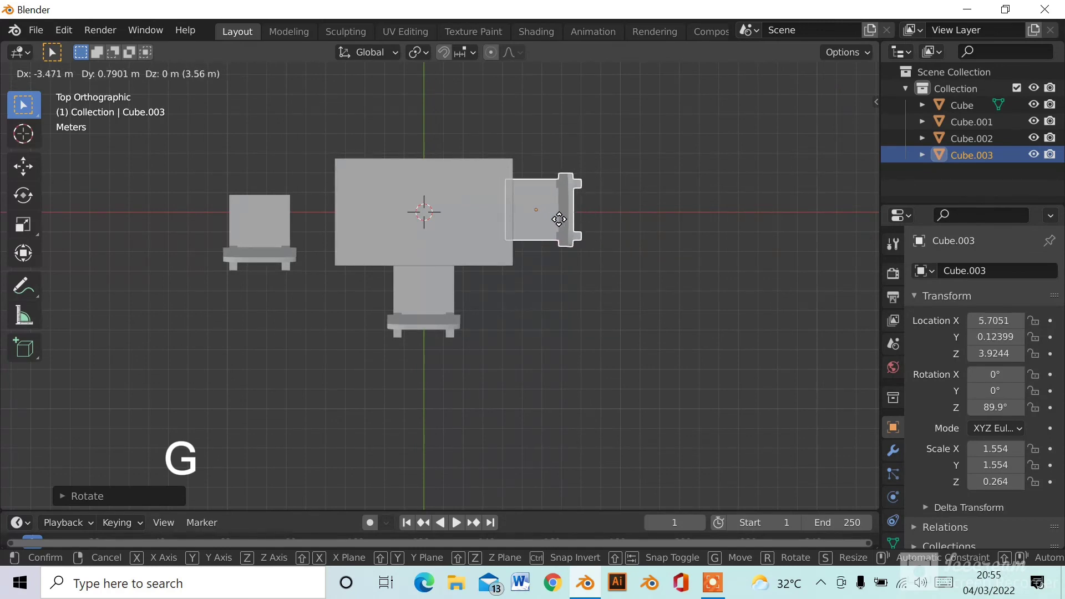
pyautogui.click(562, 221)
# - Rotate the chair at the table's -X end to about -89.7° around Z and move it about 2.62 m X, 0.54 m Y, against the table
pyautogui.click(274, 220)
pyautogui.press('r')
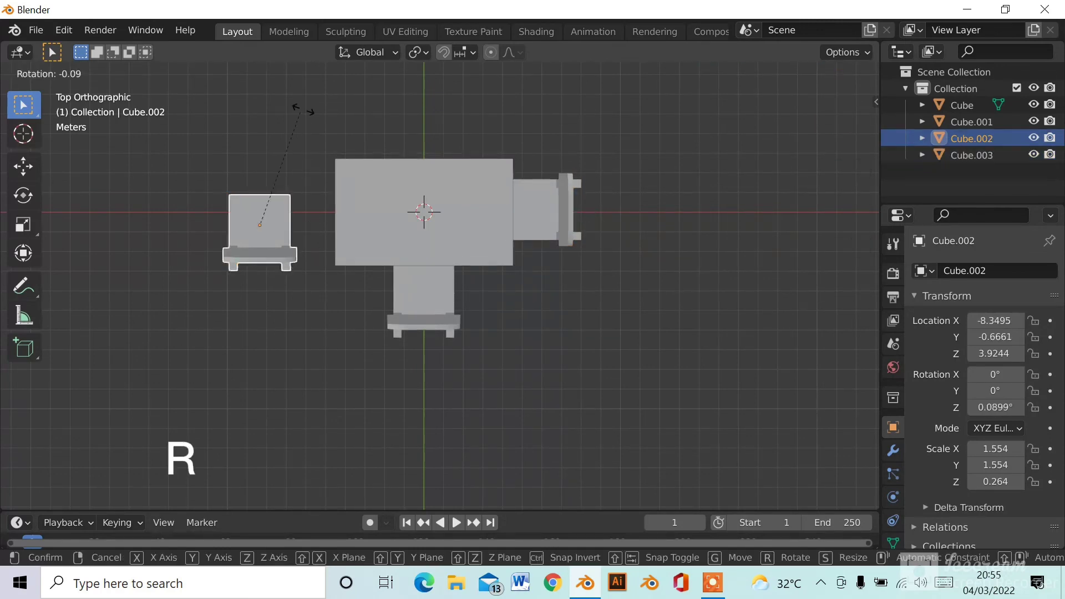
pyautogui.click(422, 286)
pyautogui.press('g')
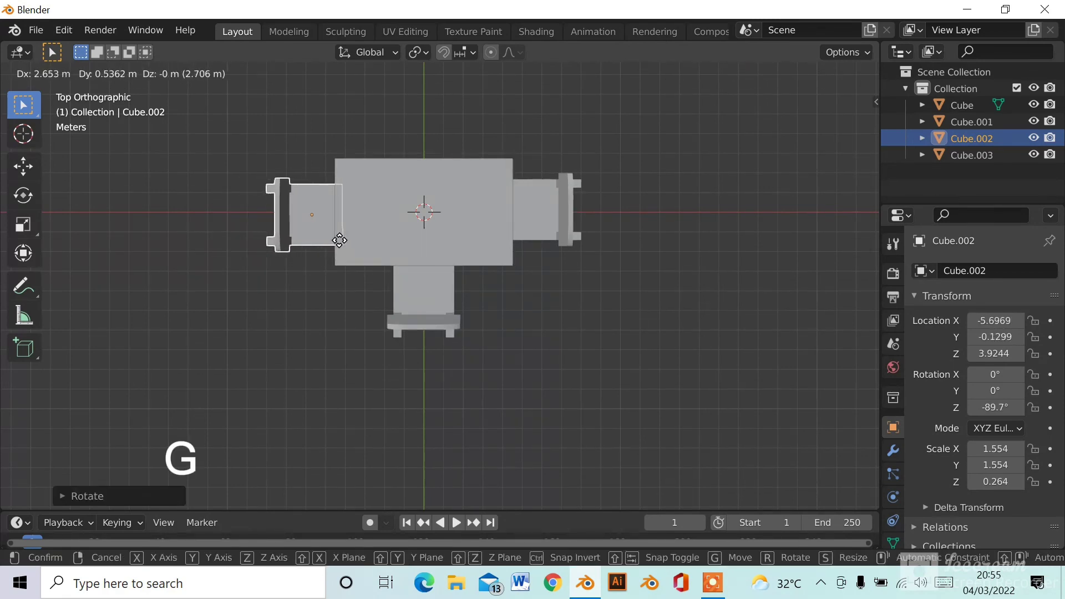
pyautogui.click(337, 239)
# - Deselect the chair and inspect the arrangement of the table and three chairs in perspective
pyautogui.moveTo(598, 280); pyautogui.dragTo(520, 220, button='middle')
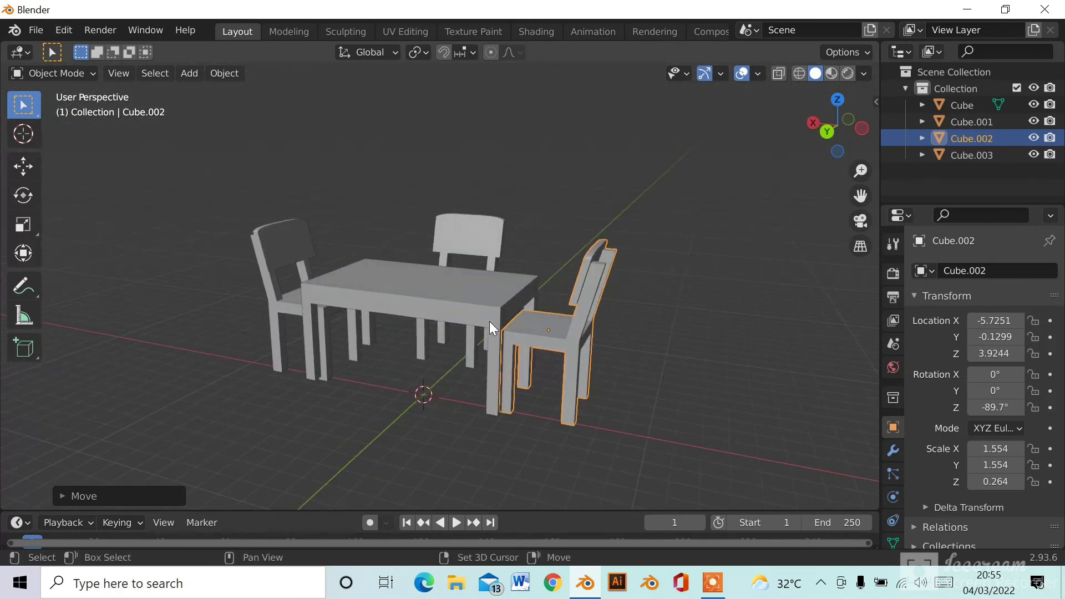
pyautogui.scroll(3, 489, 321)
pyautogui.keyDown('shift'); pyautogui.moveTo(487, 277); pyautogui.dragTo(479, 272, button='middle'); pyautogui.keyUp('shift')
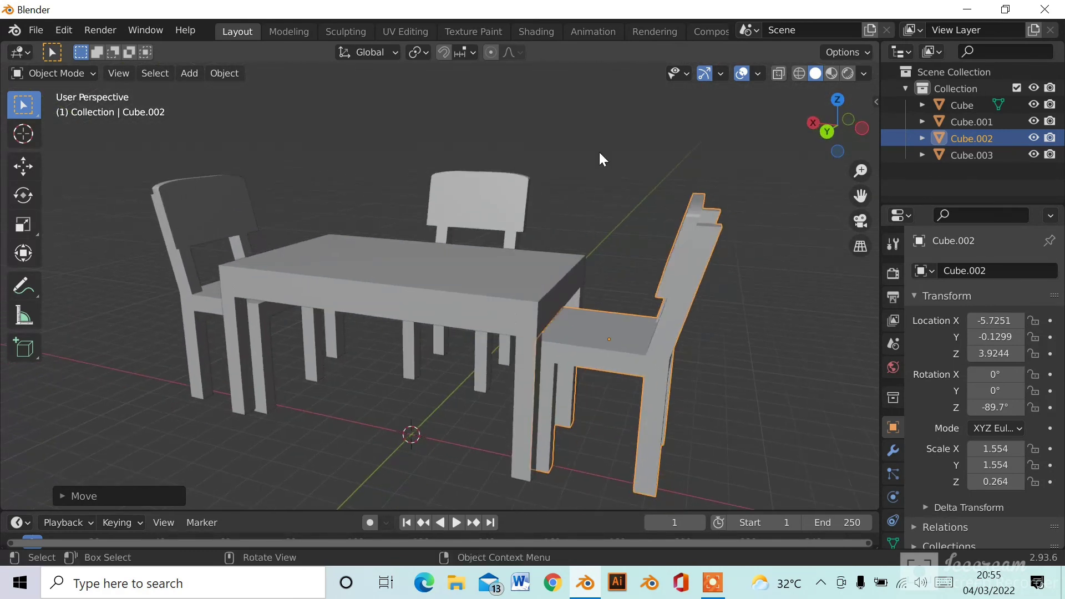
pyautogui.click(630, 178)
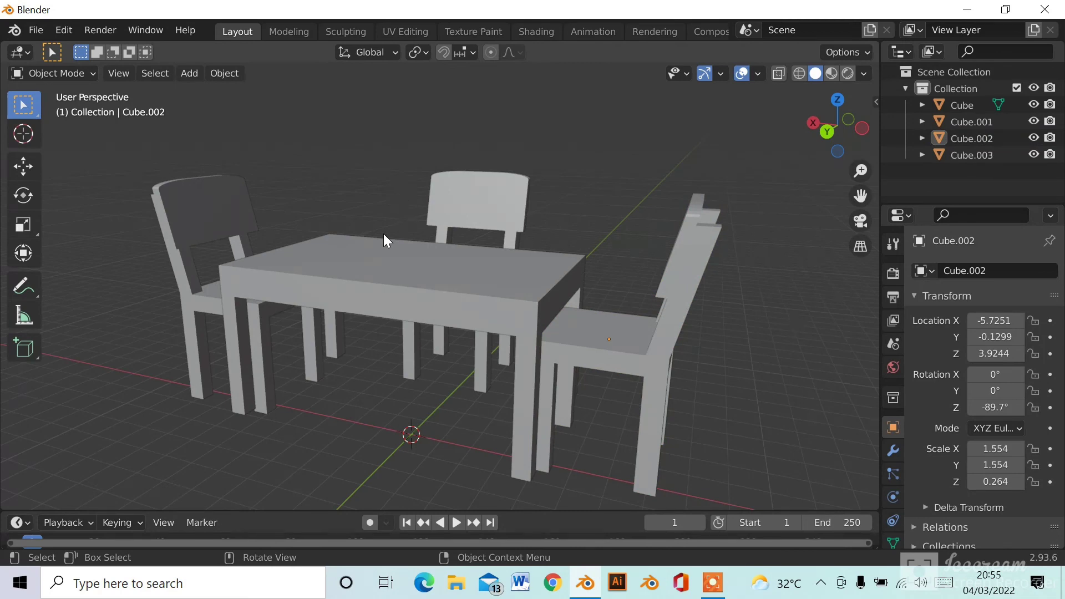
pyautogui.moveTo(451, 297); pyautogui.dragTo(367, 275, button='middle')
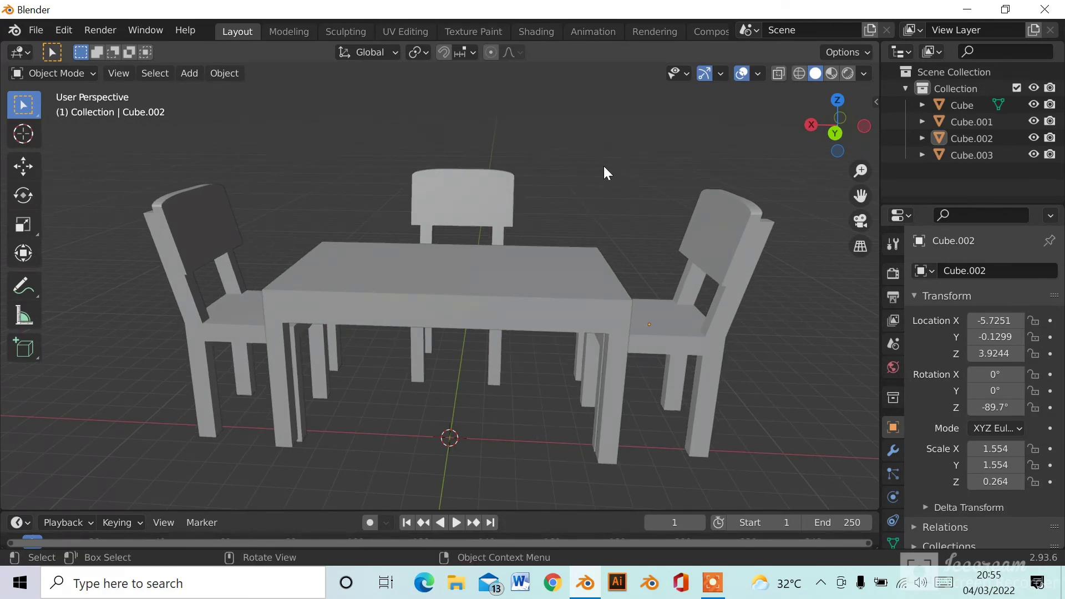
# - Save the scene as "meja anak.blend" in the "sketsa karakter" folder
pyautogui.click(33, 31)
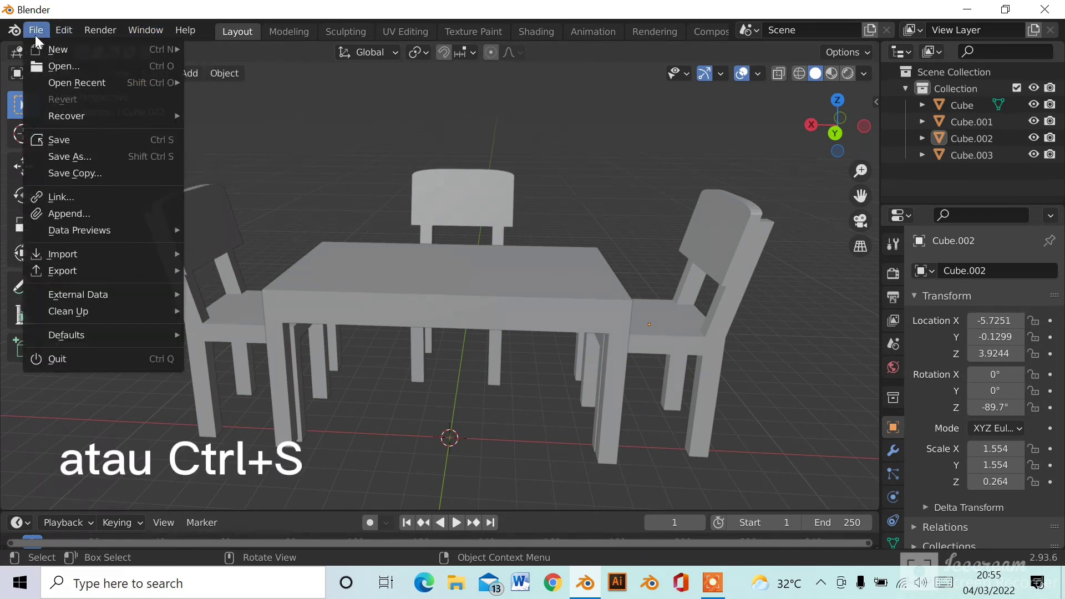
pyautogui.click(57, 140)
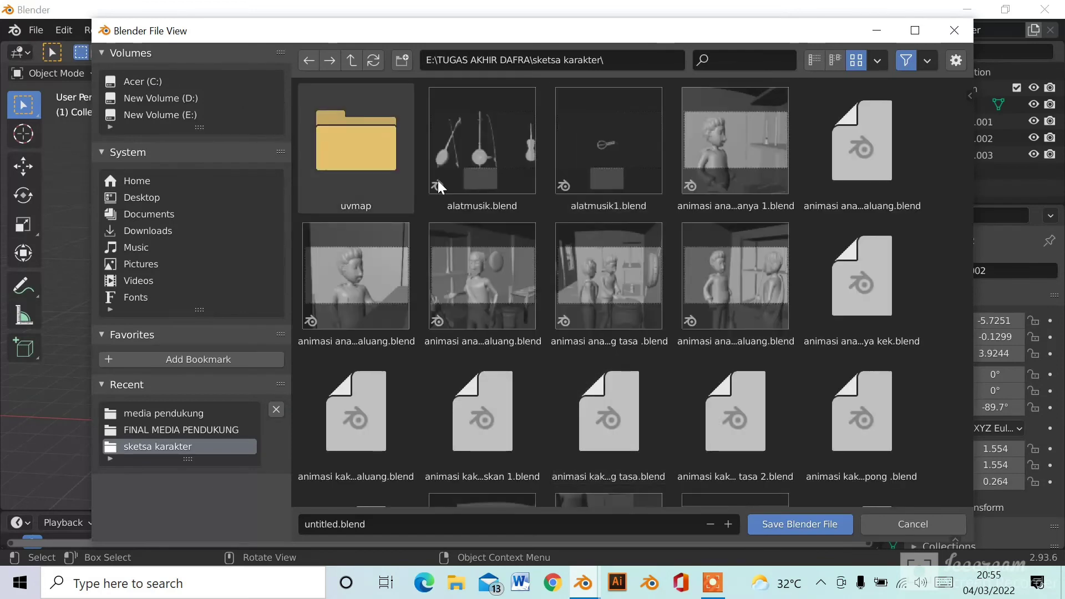
pyautogui.click(335, 524)
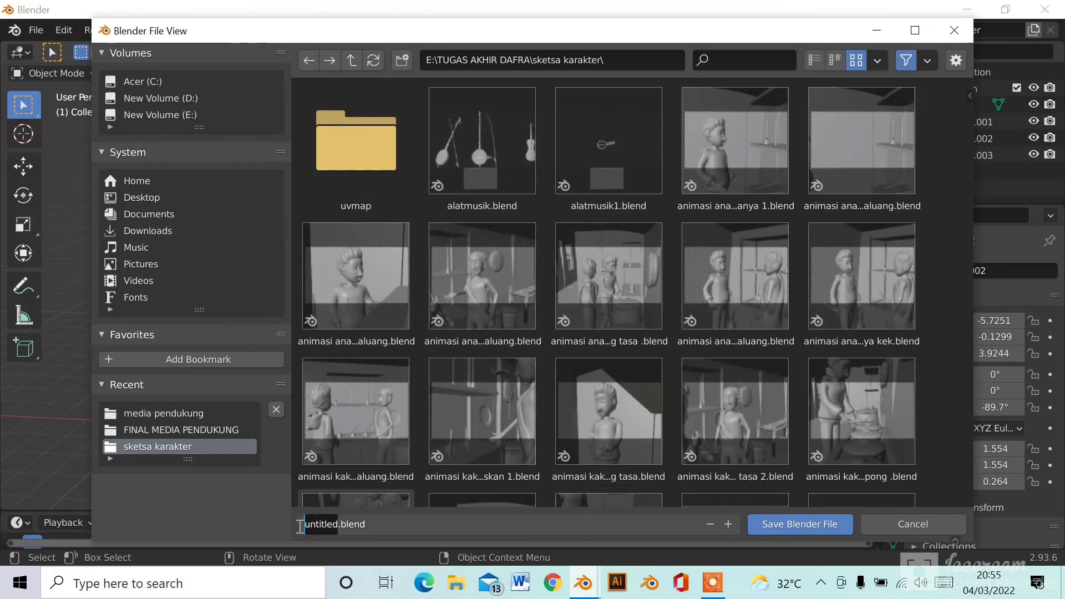
pyautogui.write('meja anak')
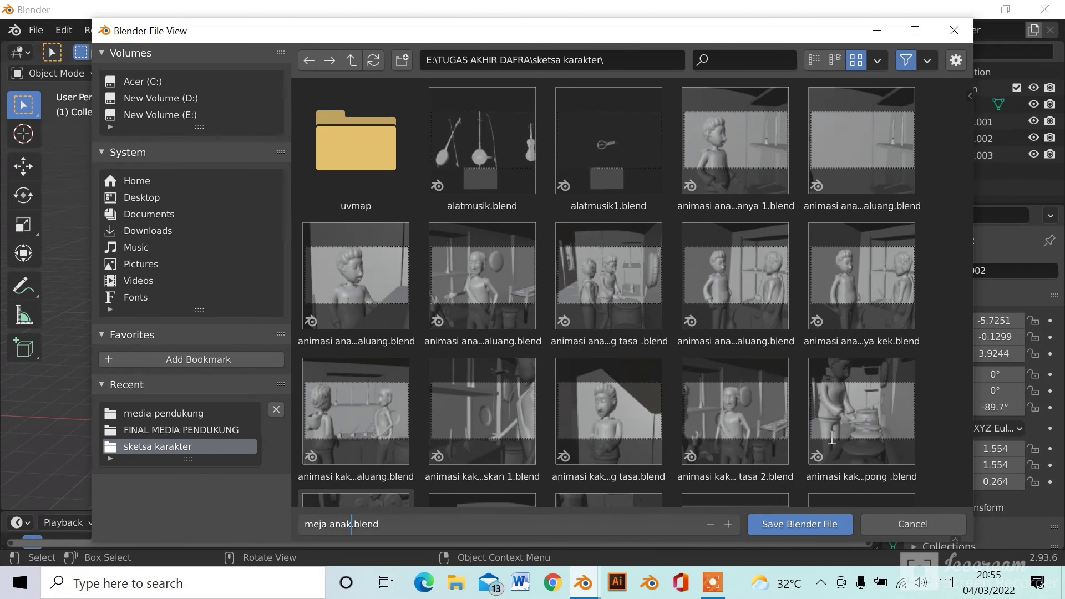
pyautogui.click(811, 525)
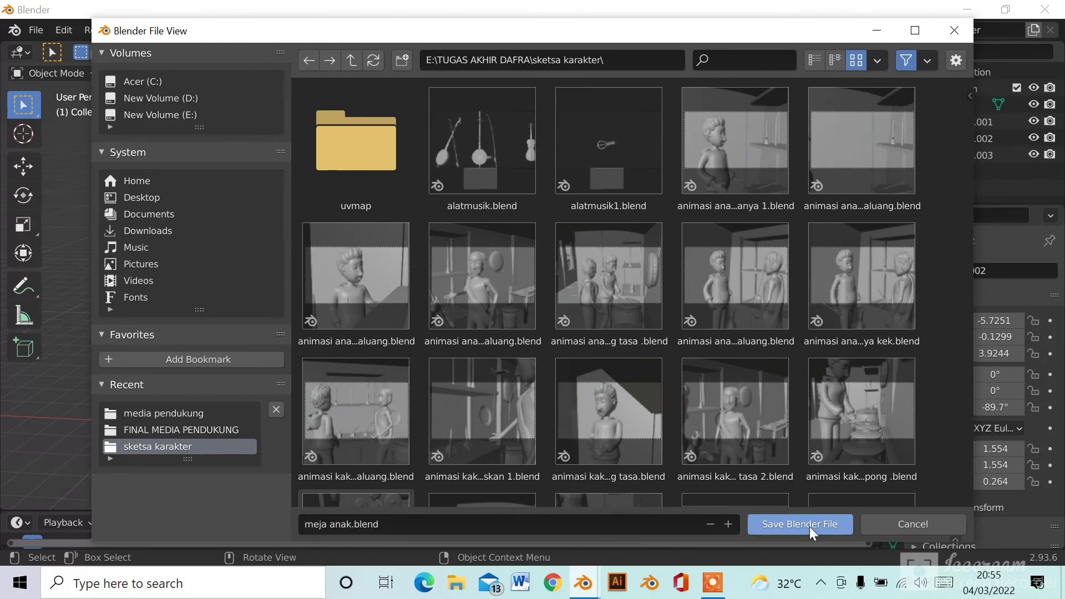
pyautogui.click(810, 527)
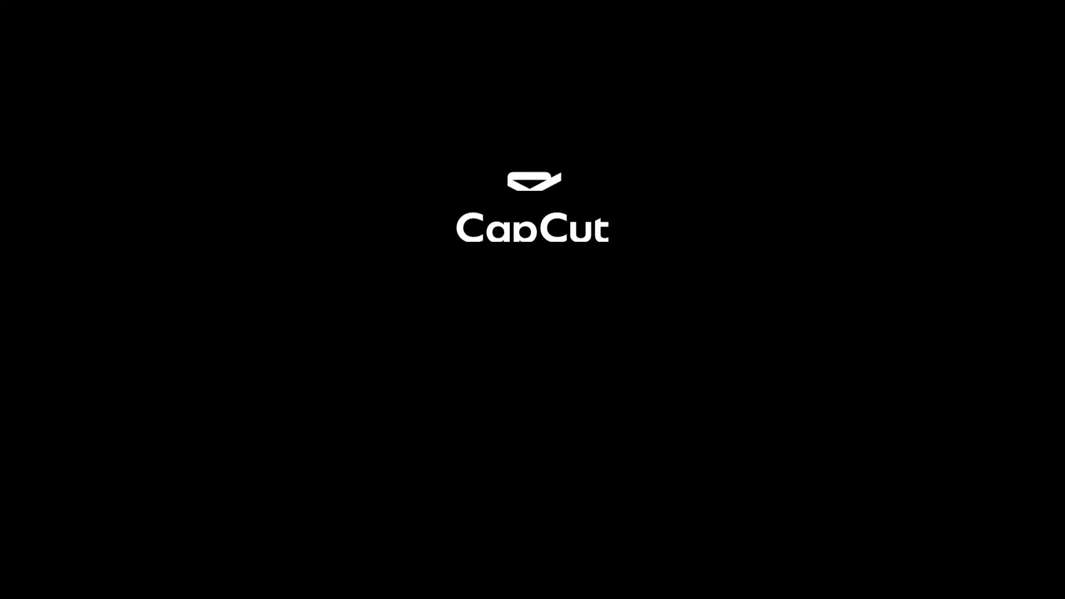